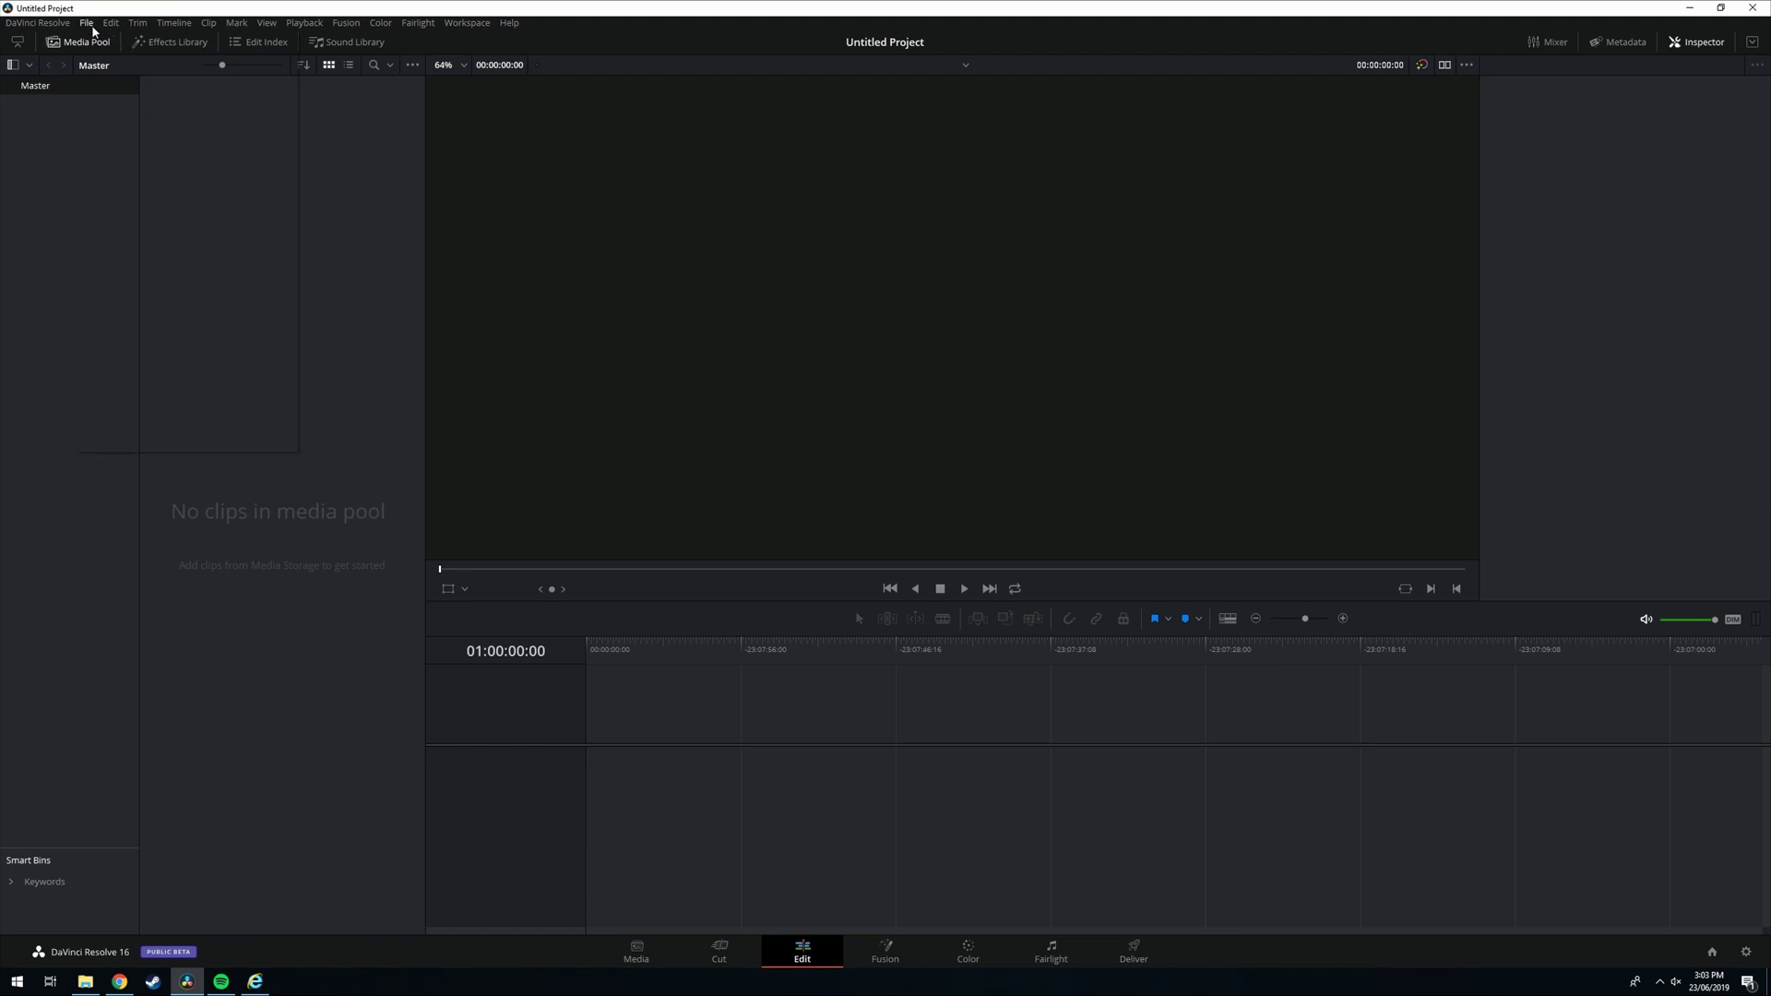
In Master Settings, set the timeline to 3840 x 2160 Ultra HD at 25 fps with UHD 2160p 25 video format.
left_click(85, 23)
left_click(182, 331)
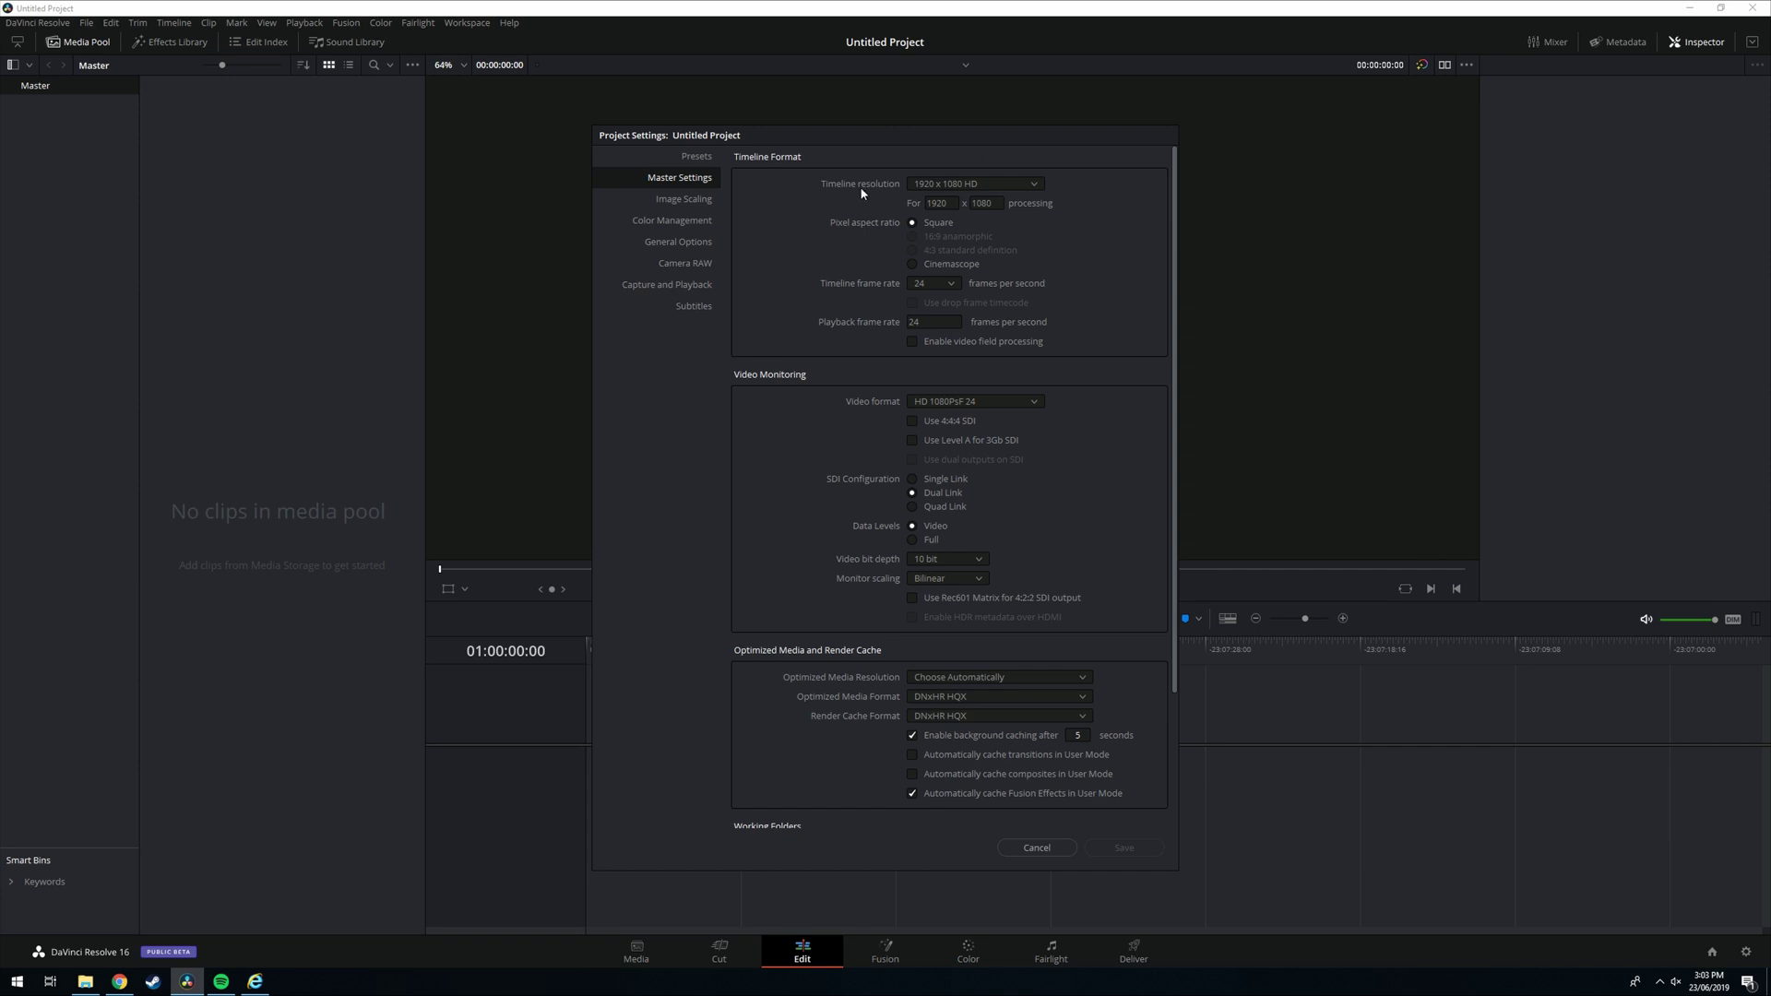
left_click(971, 184)
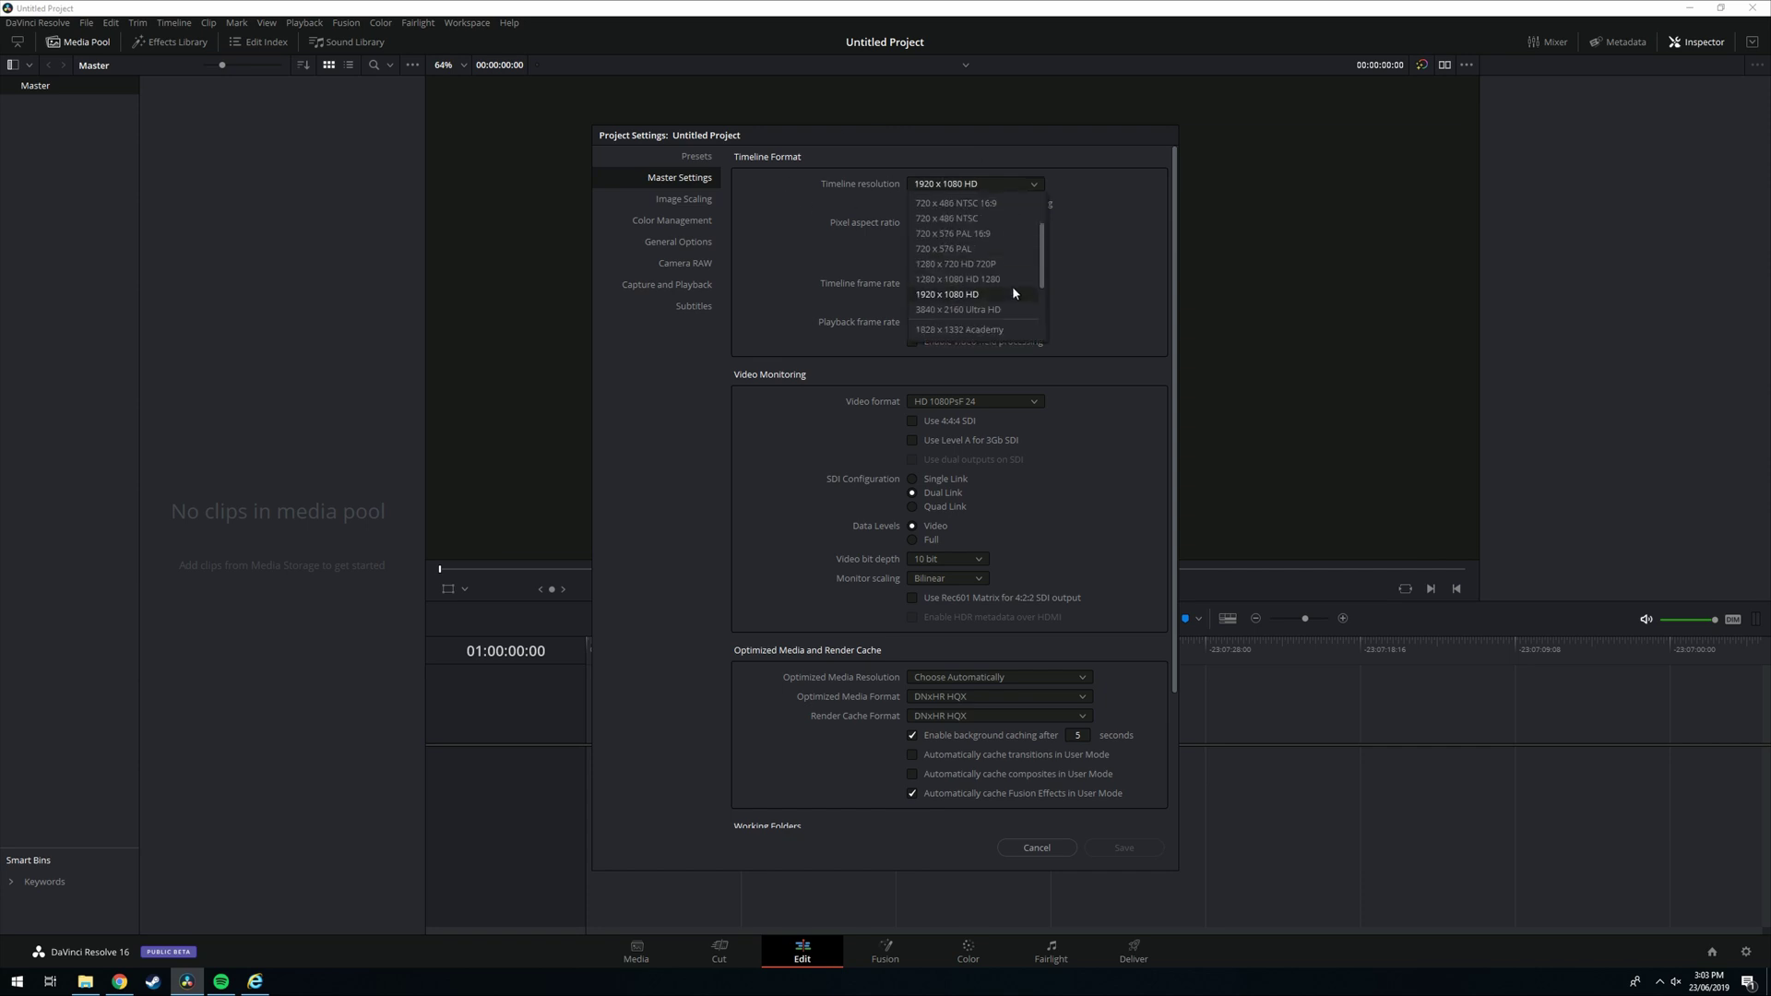
left_click(1010, 311)
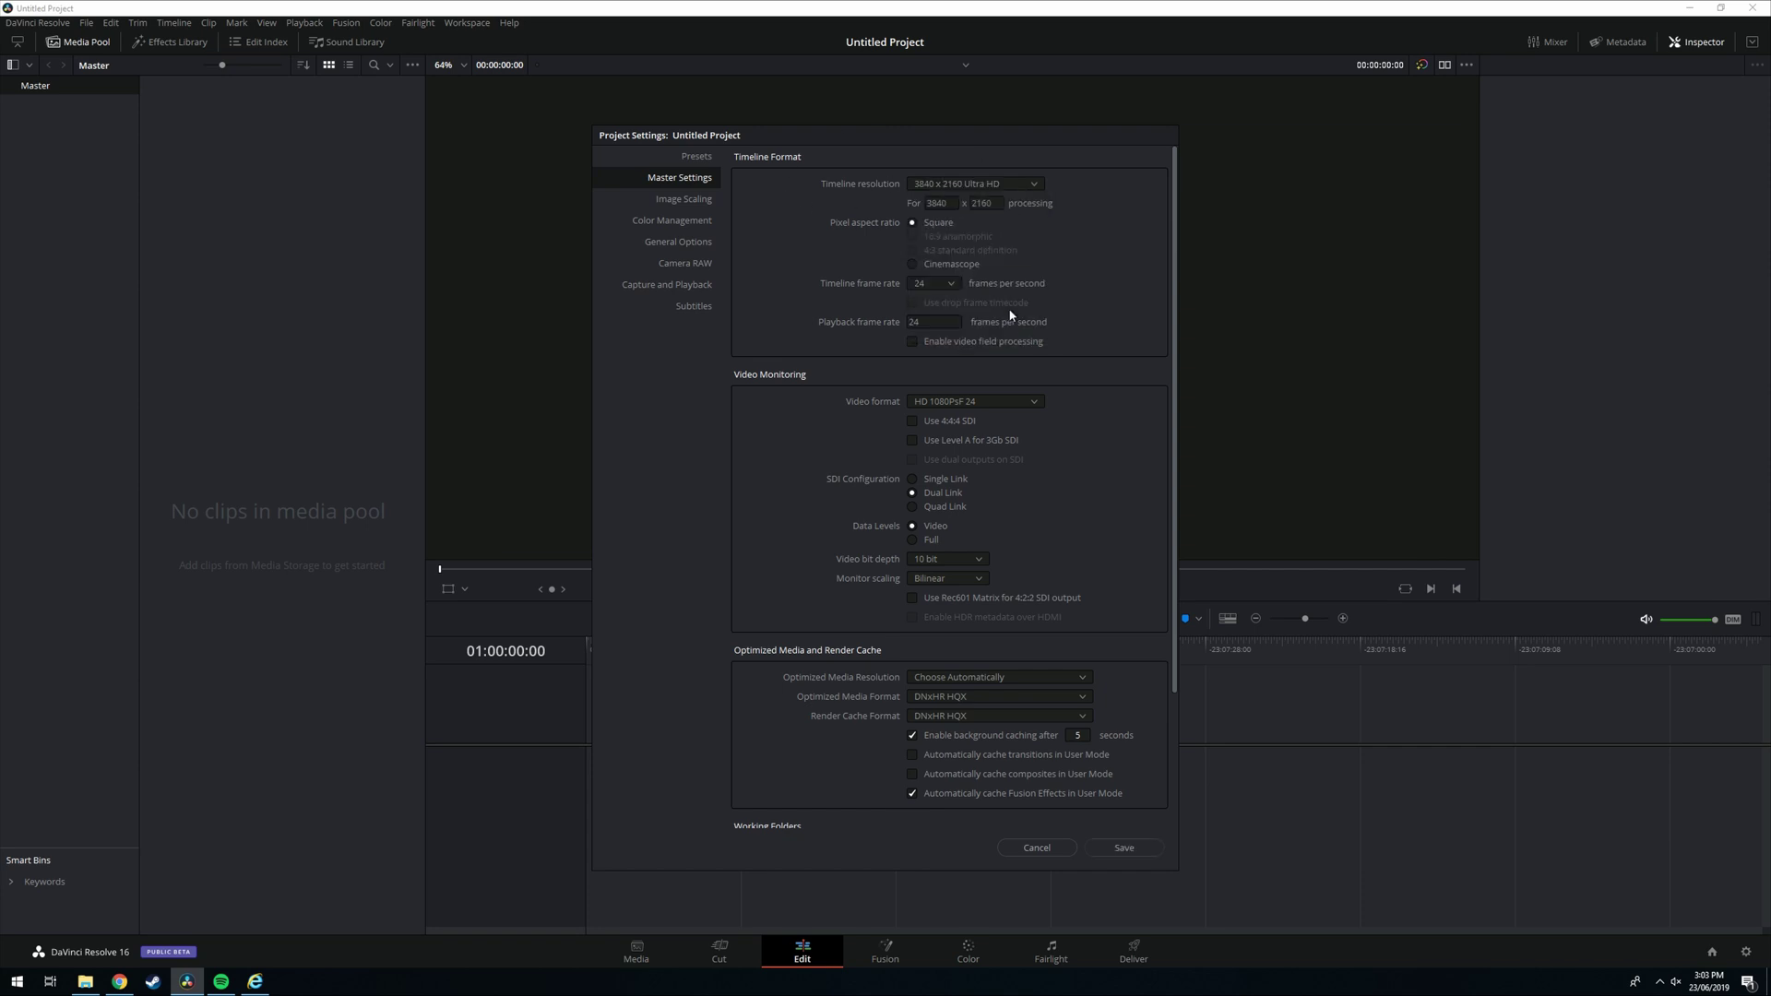
left_click(952, 284)
left_click(942, 365)
left_click(939, 322)
left_click(1005, 403)
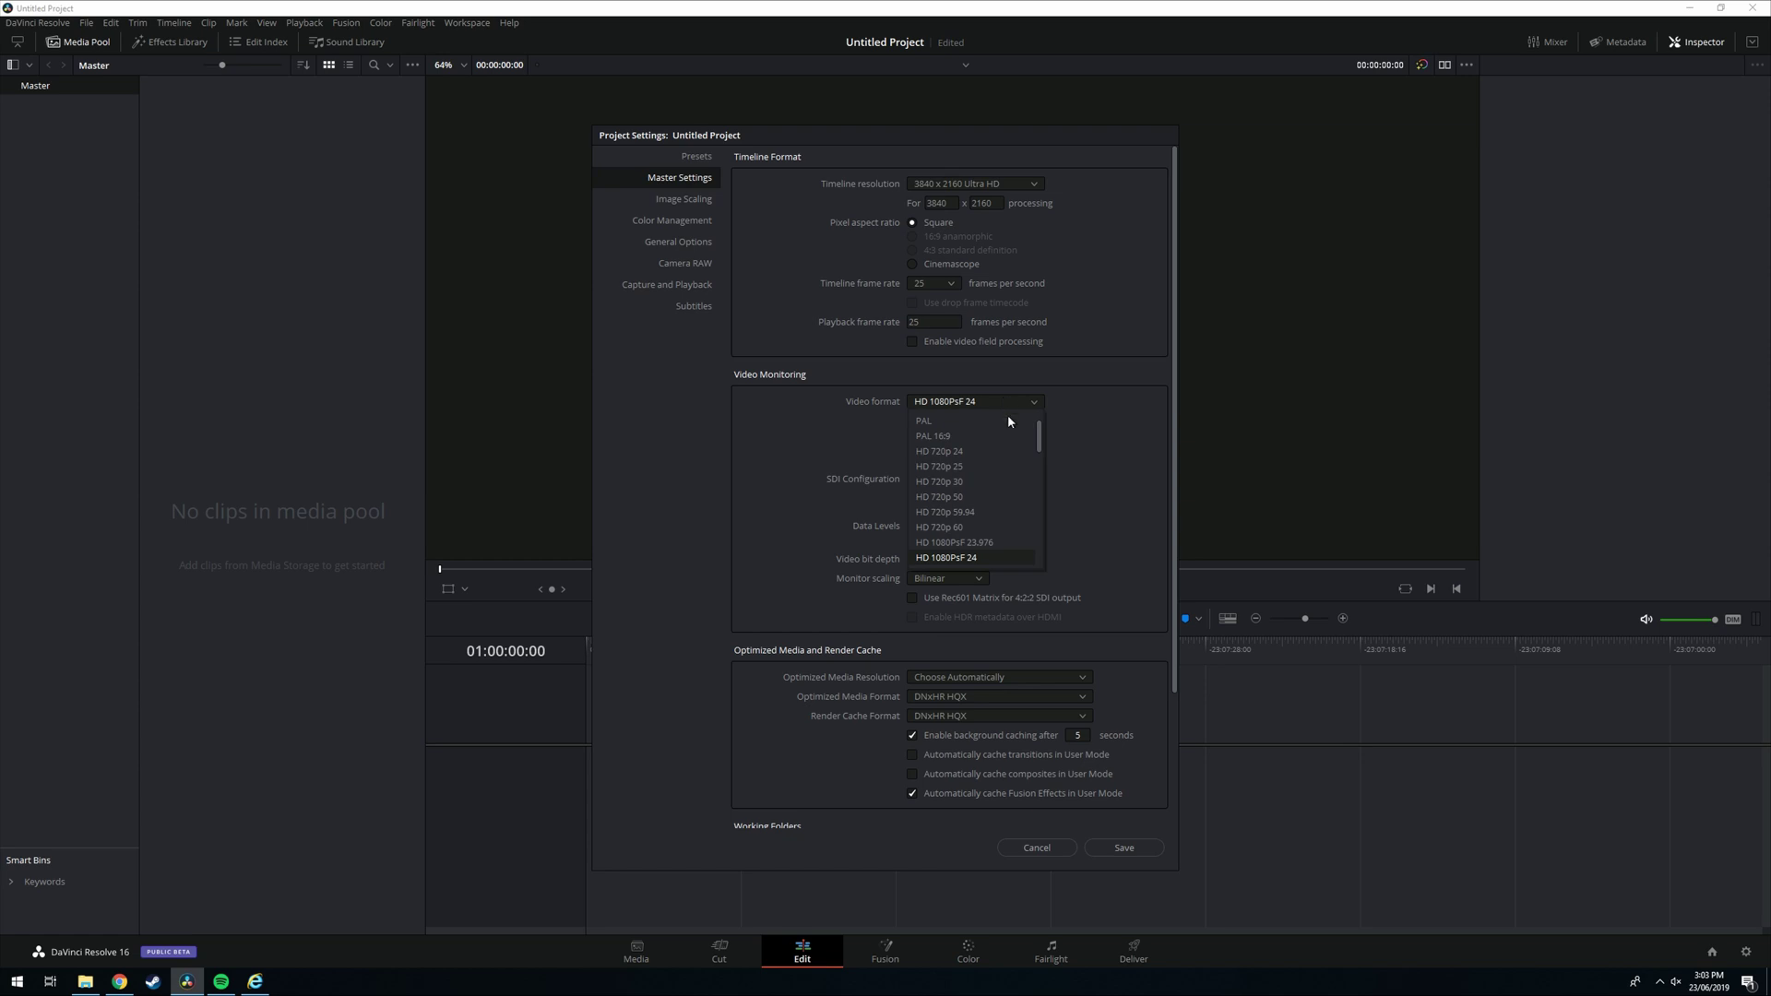
scroll(1004, 498, "down", 3)
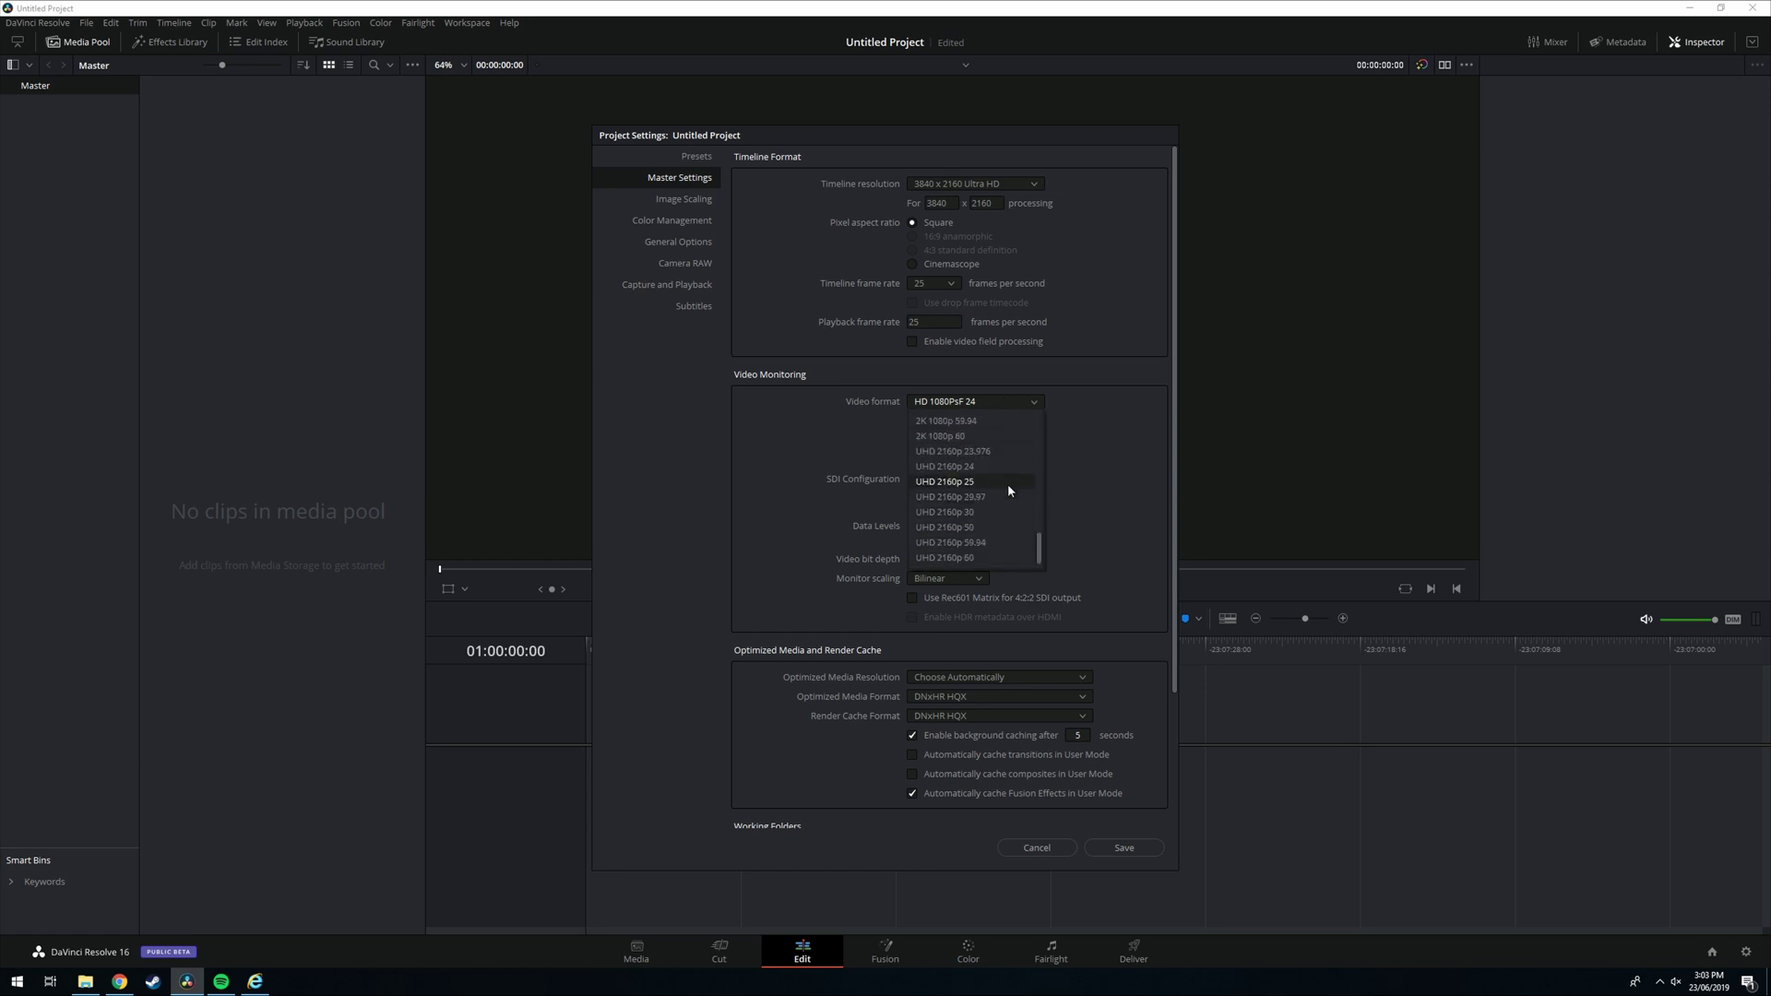
left_click(1007, 483)
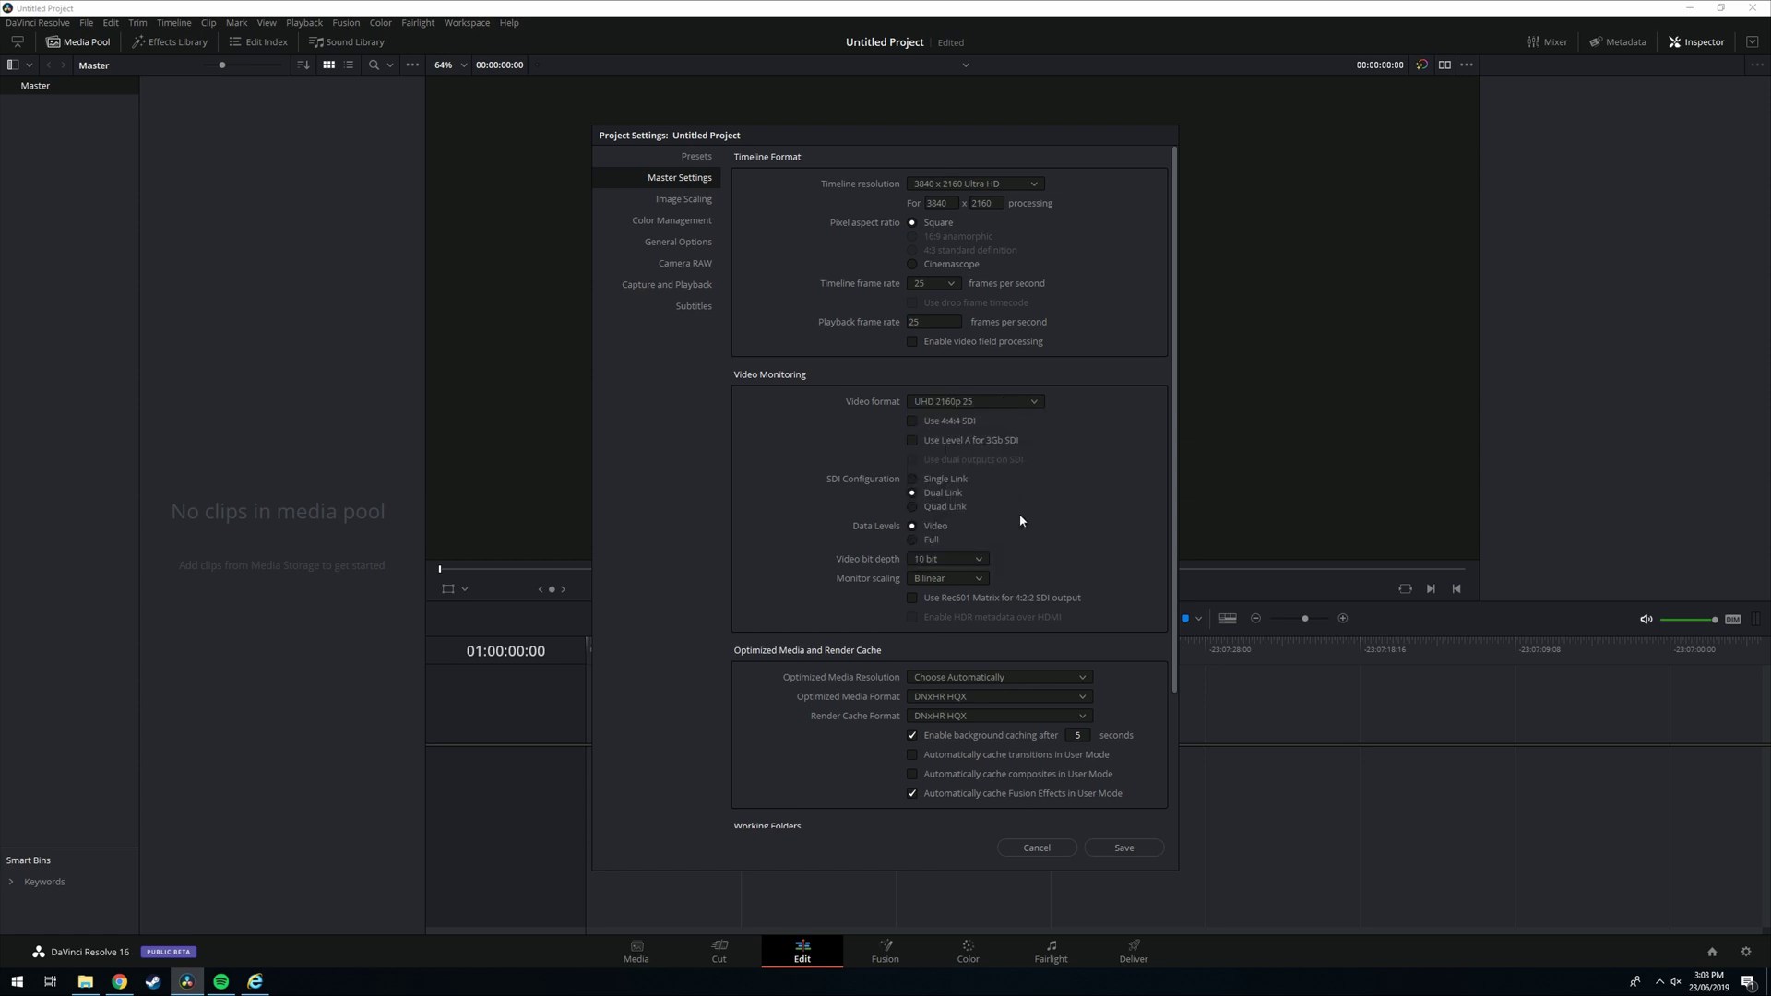
Save the project settings, then import the four DSCF MOV clips from Explorer, keeping 25 fps.
left_click(1127, 847)
key("alt+Tab")
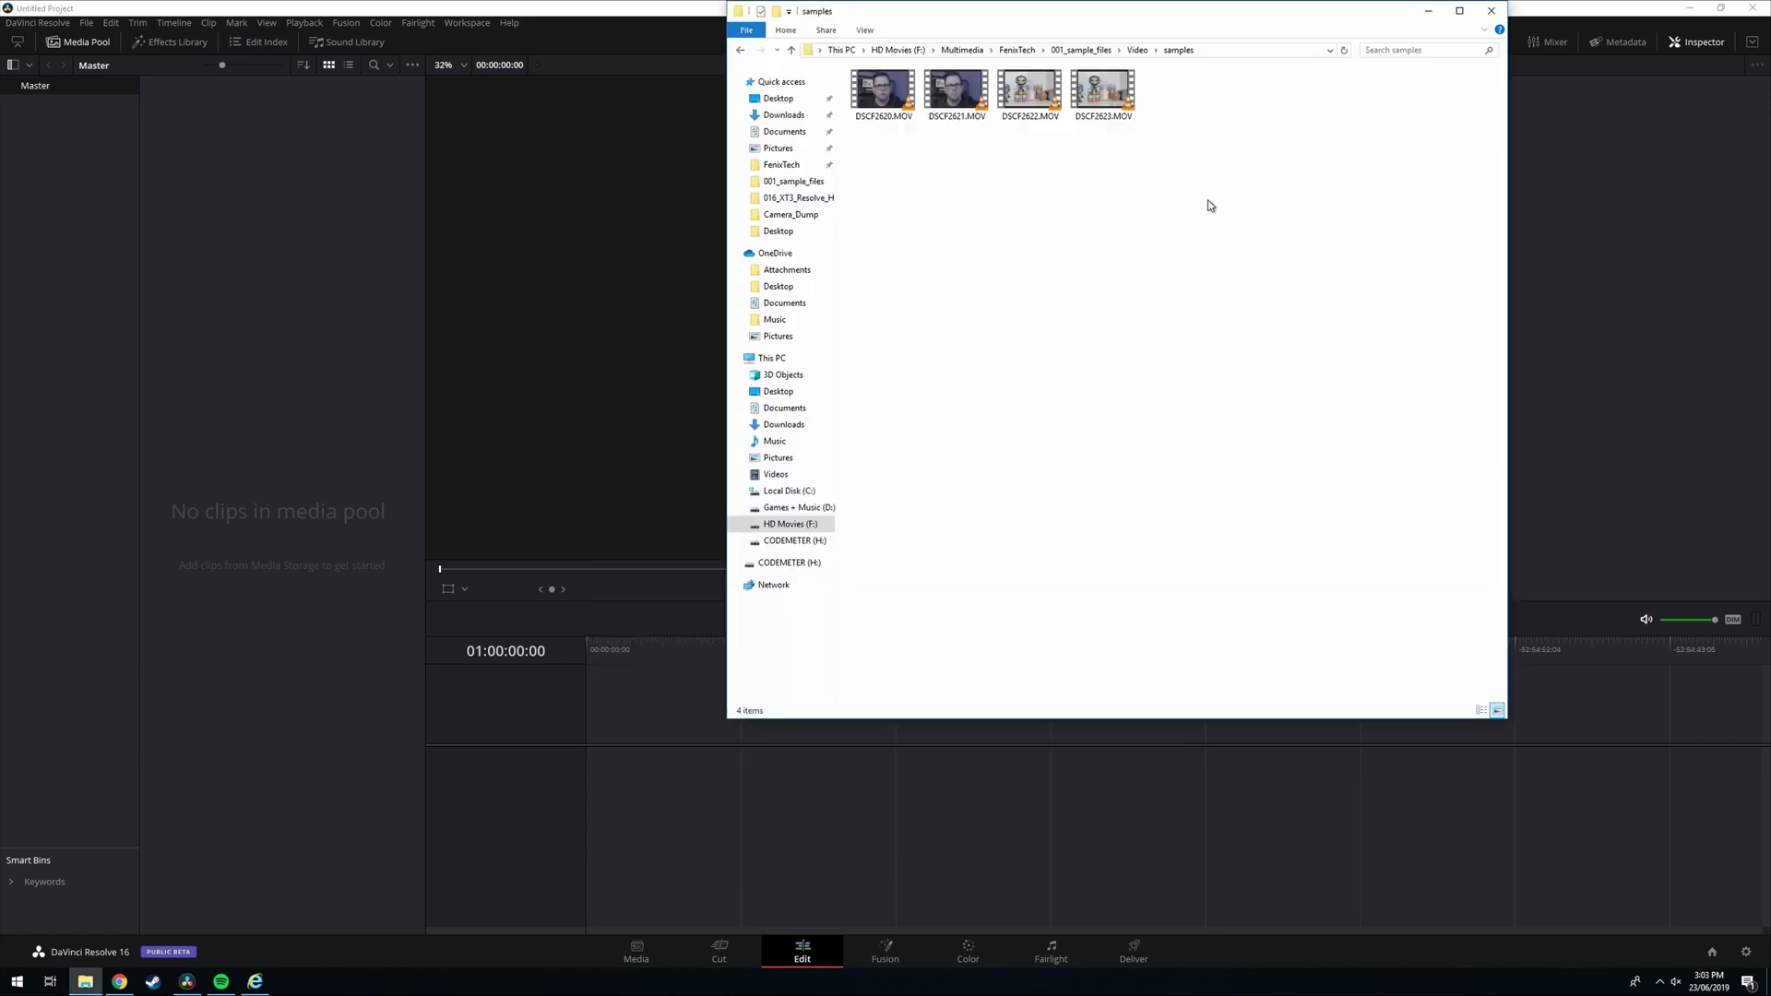
left_click_drag(1176, 204, 285, 246)
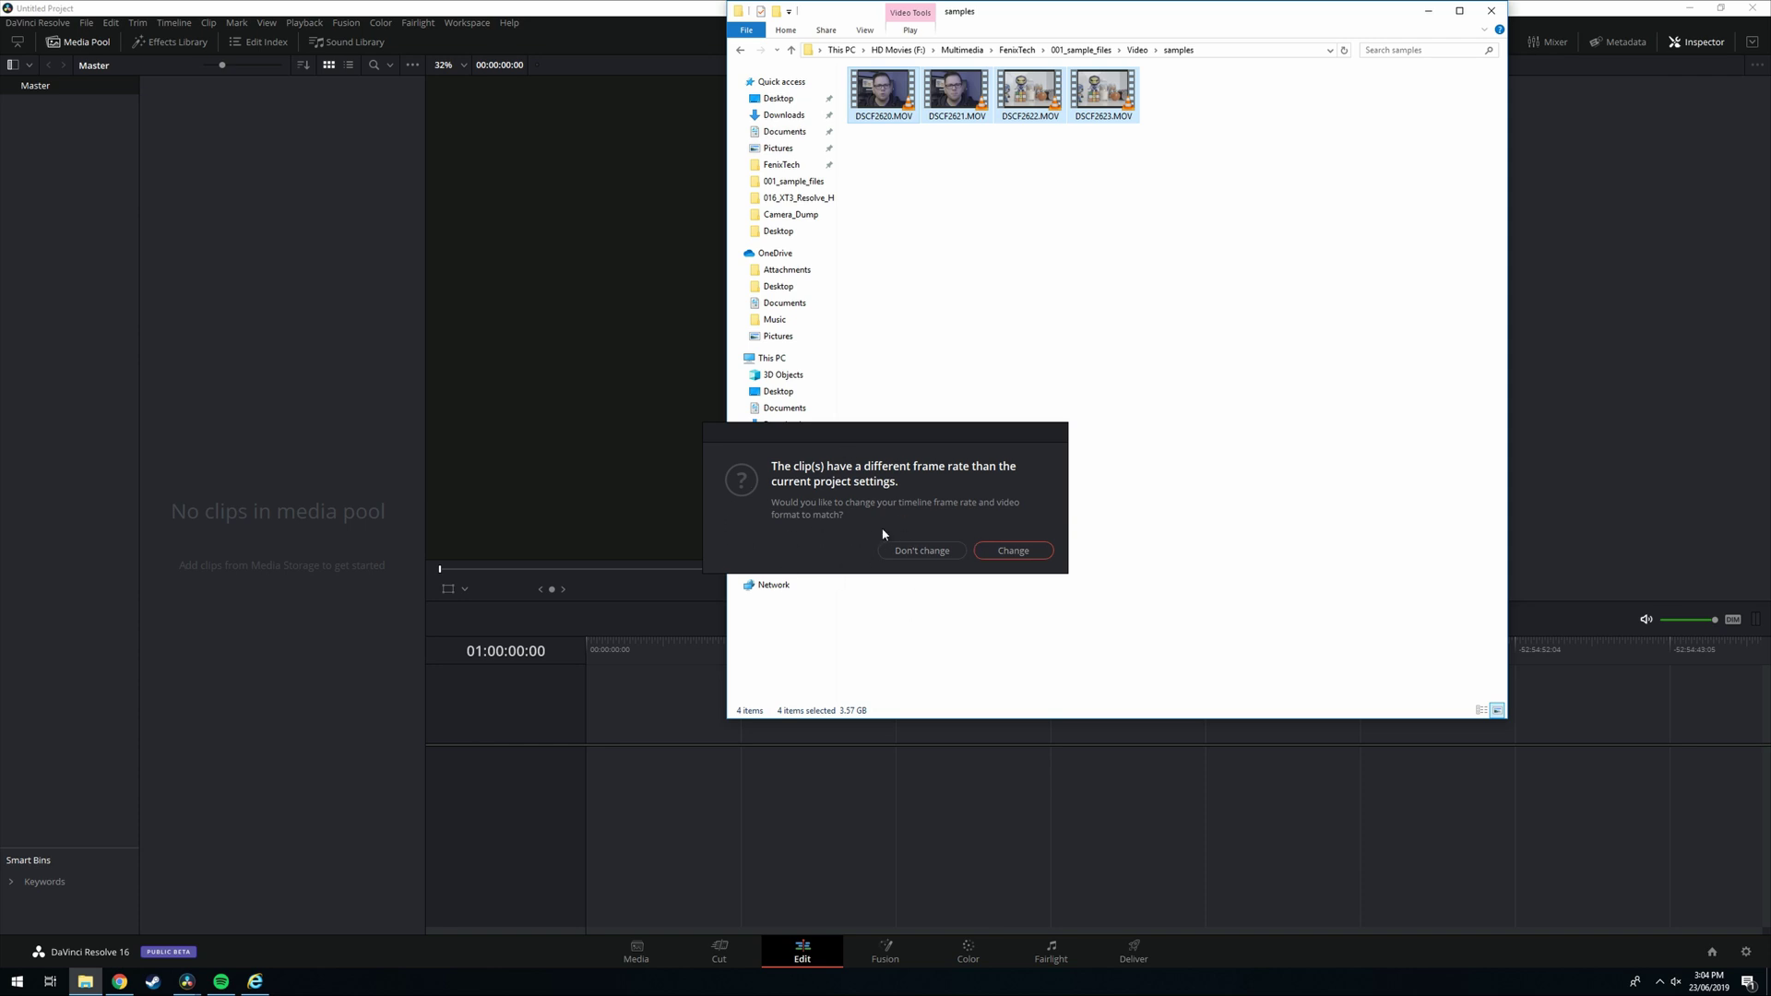
left_click(924, 554)
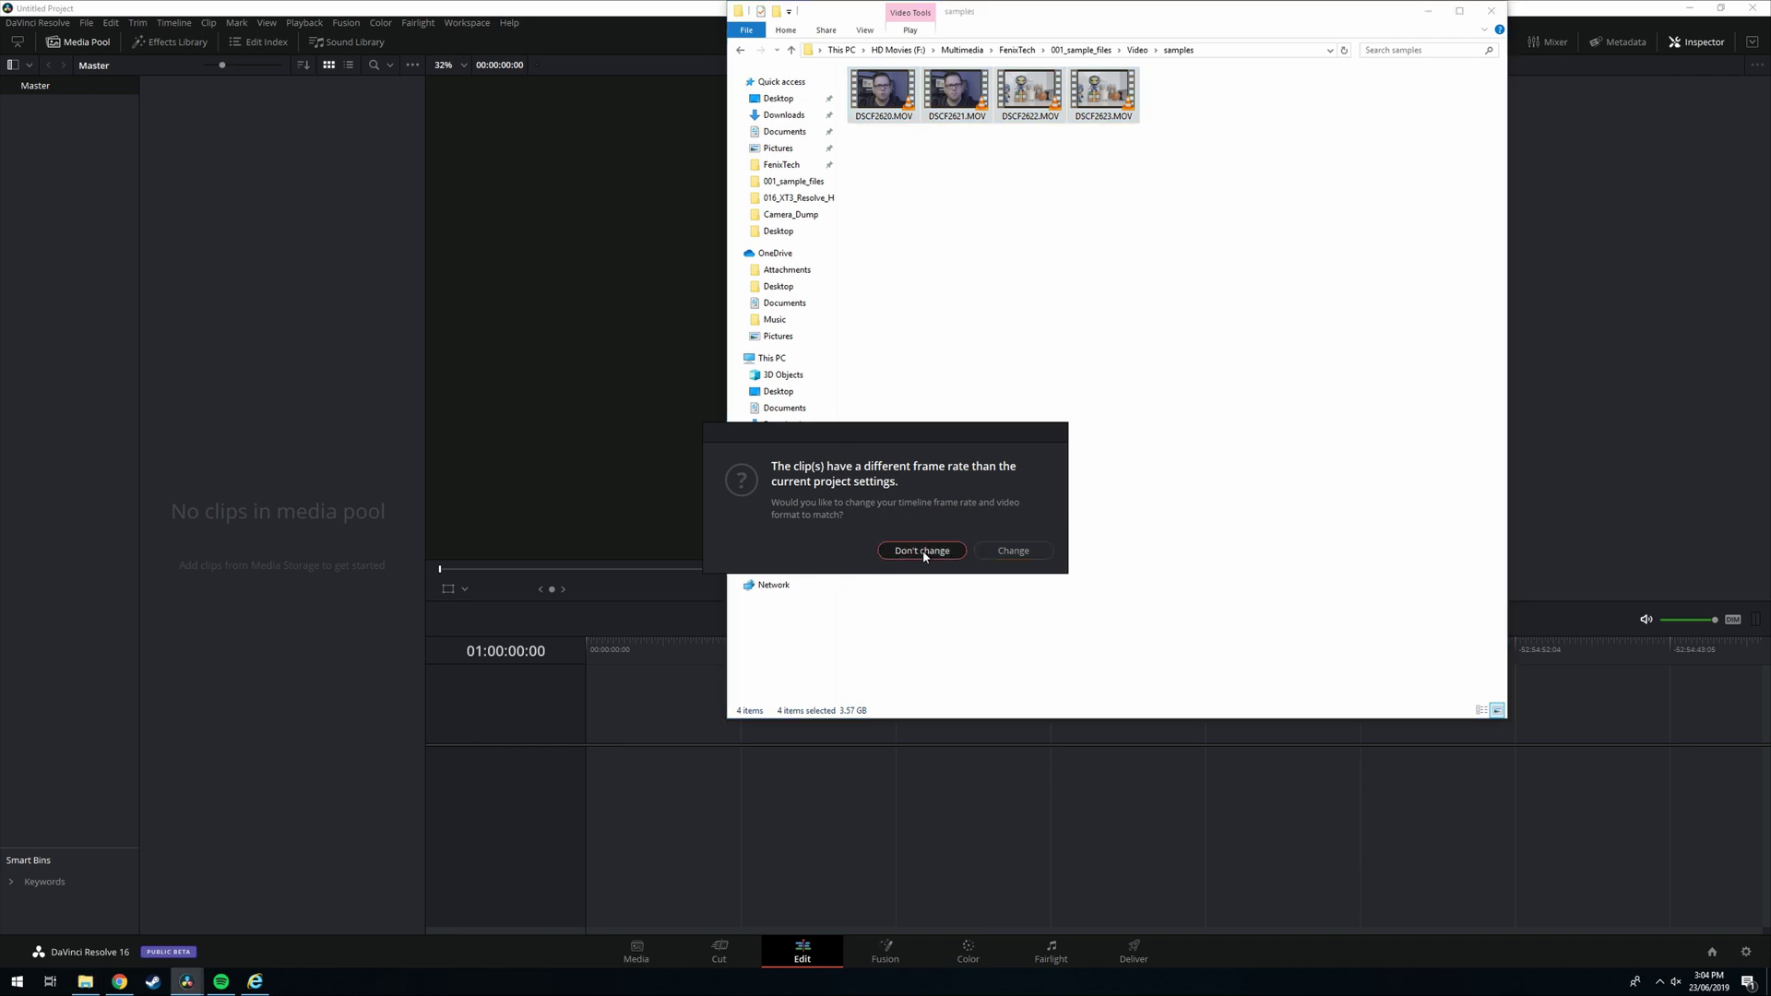
left_click(923, 553)
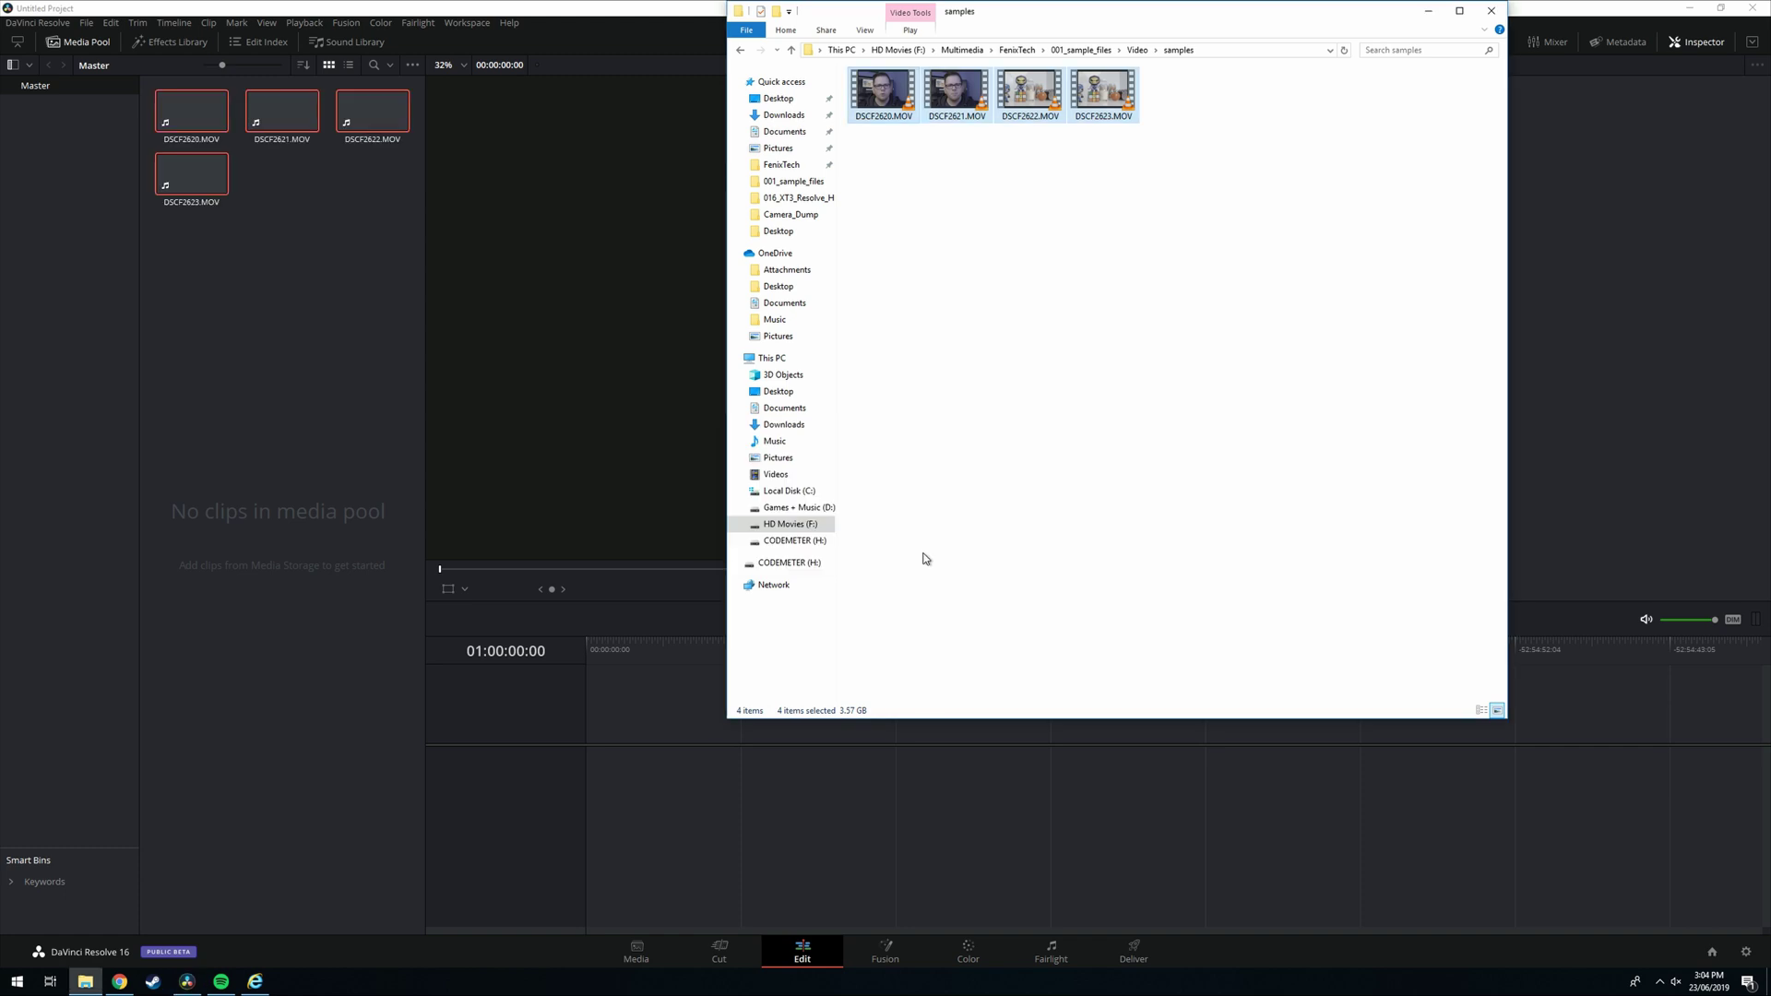
left_click(230, 309)
Drag all four clips onto a new Timeline 1 and play from 01:00:52:09.
left_click_drag(385, 274, 713, 738)
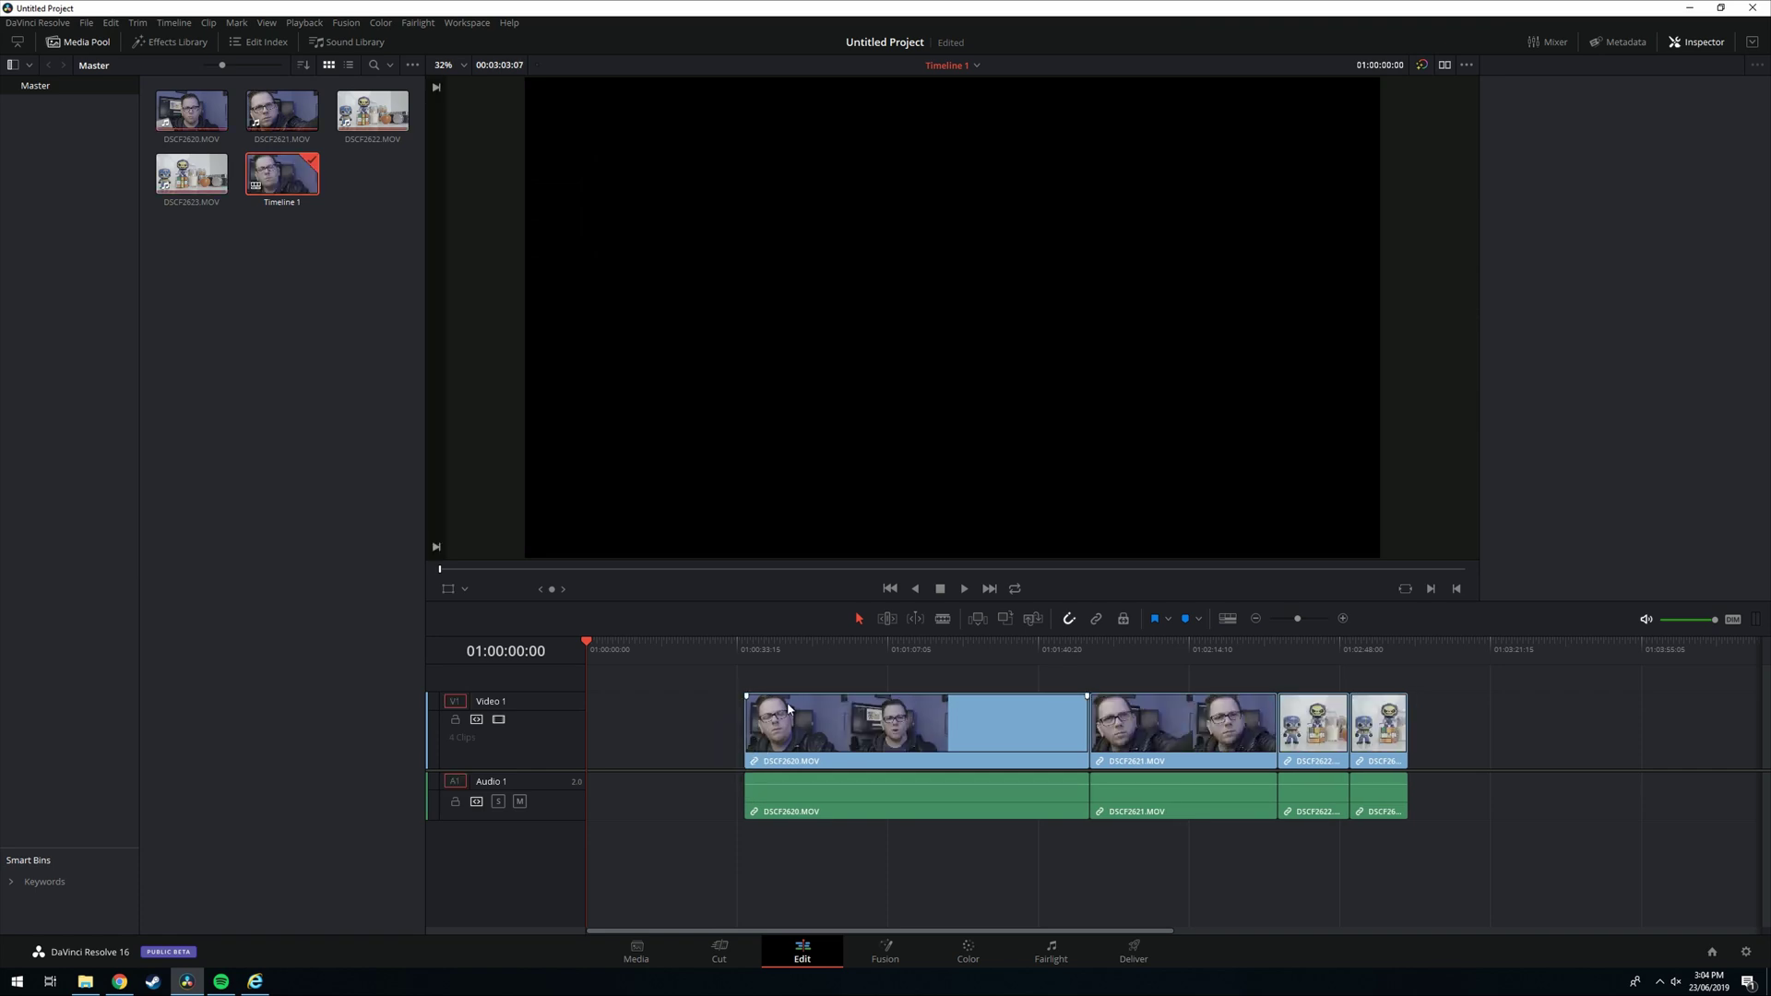
left_click(823, 659)
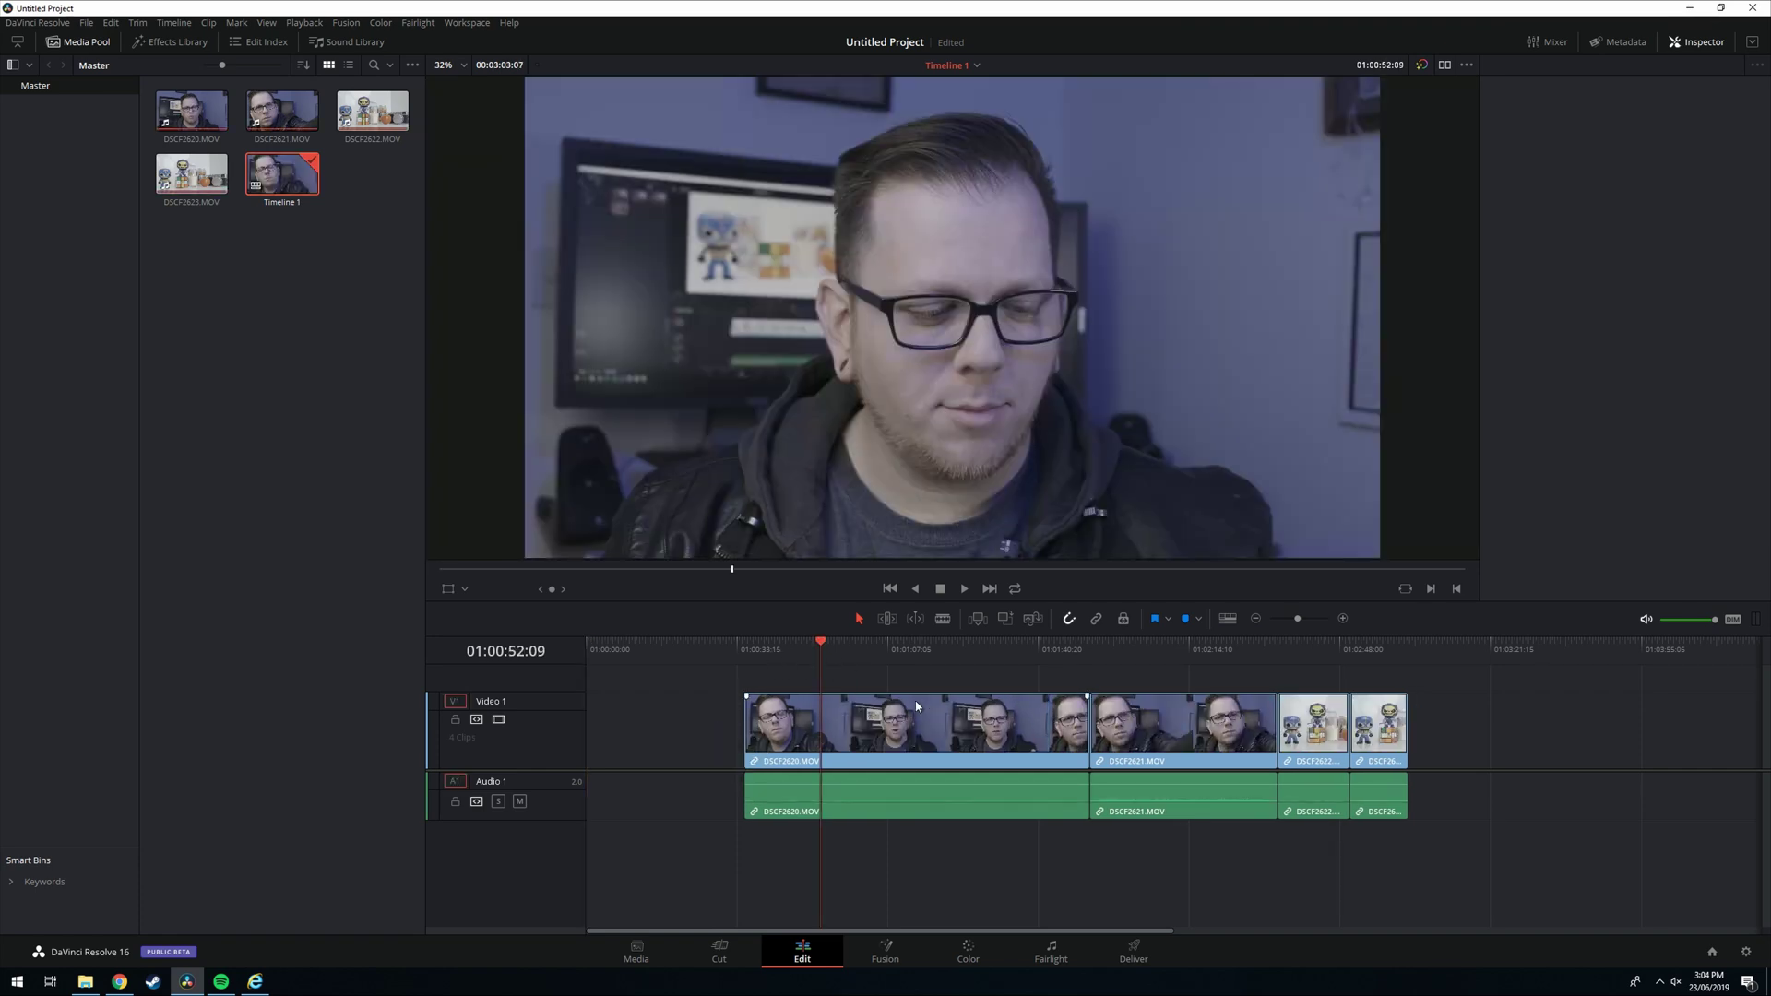
key("space")
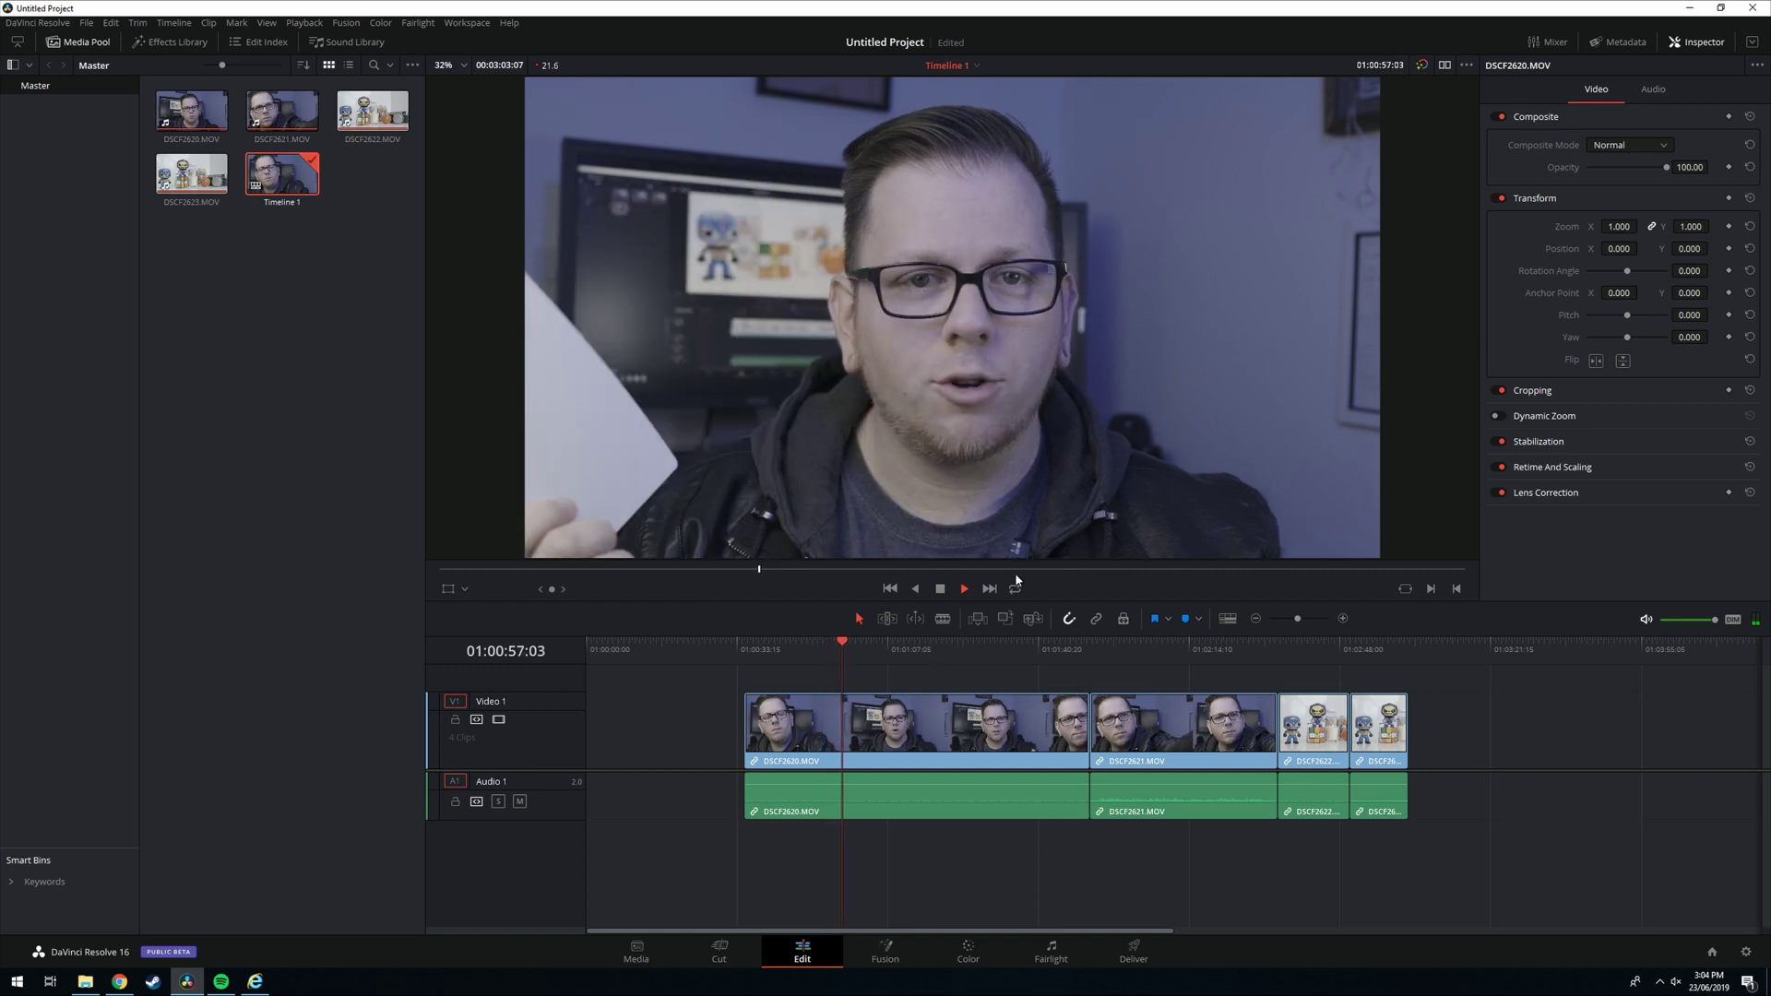
right_click(650, 987)
left_click(680, 918)
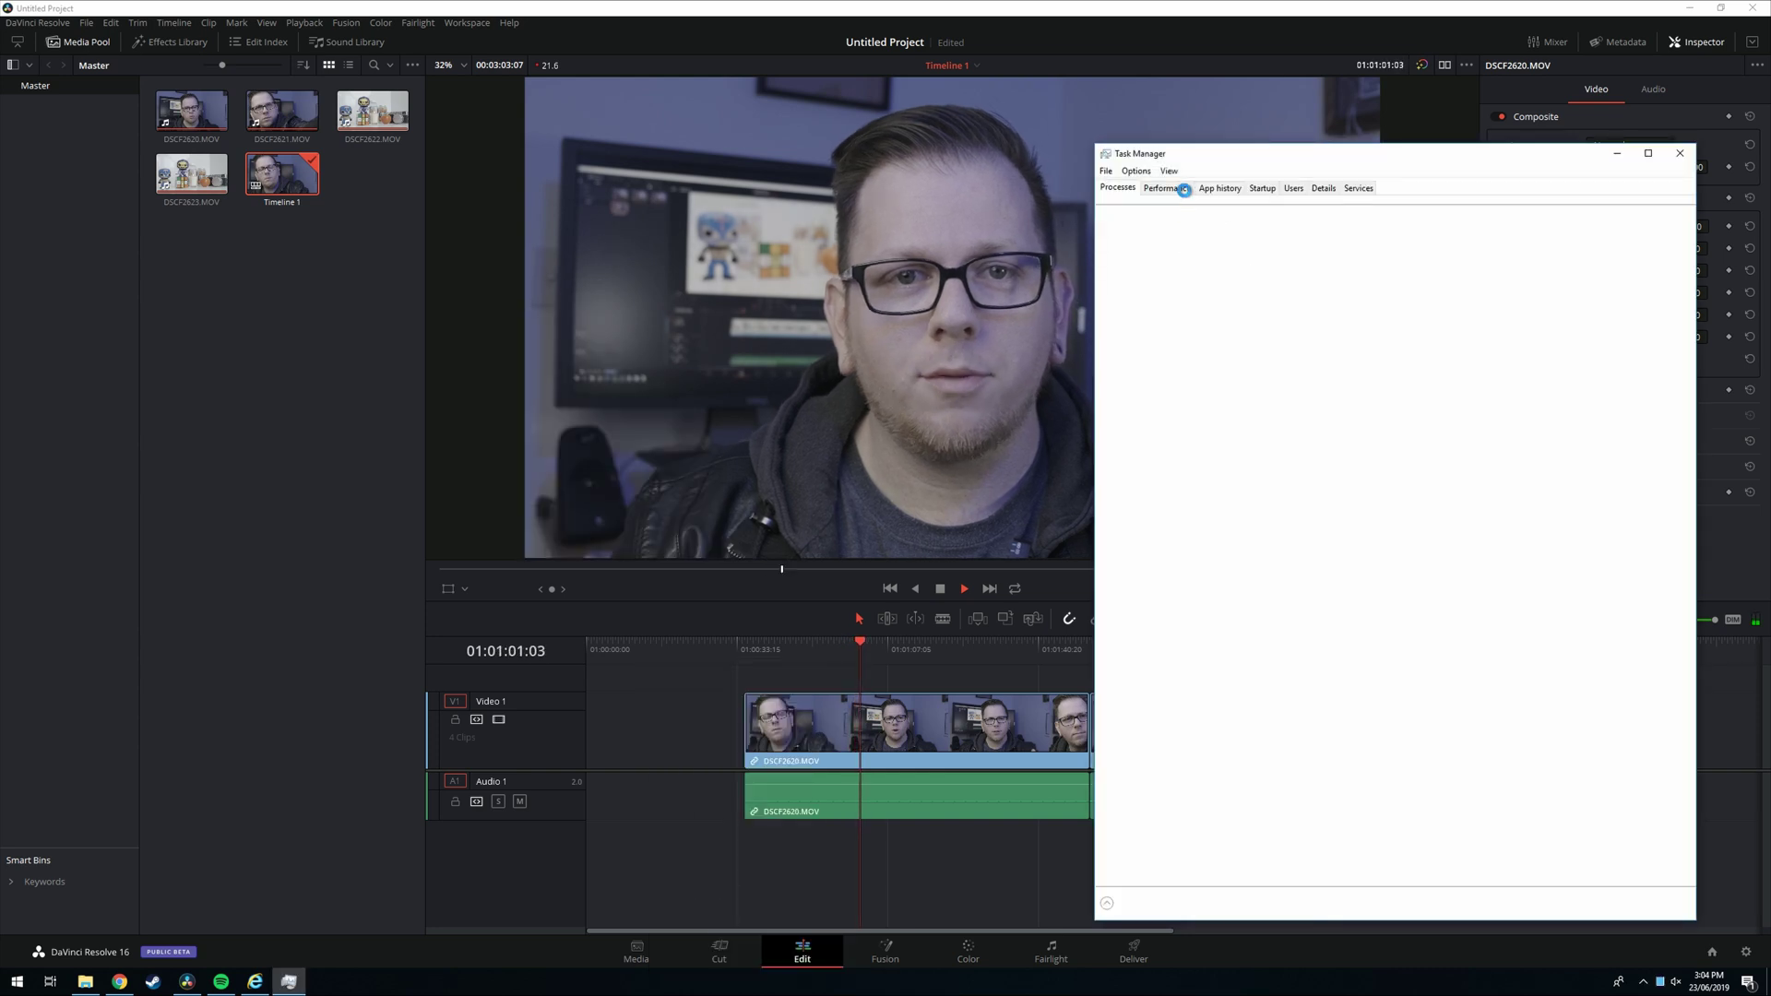
left_click(1168, 190)
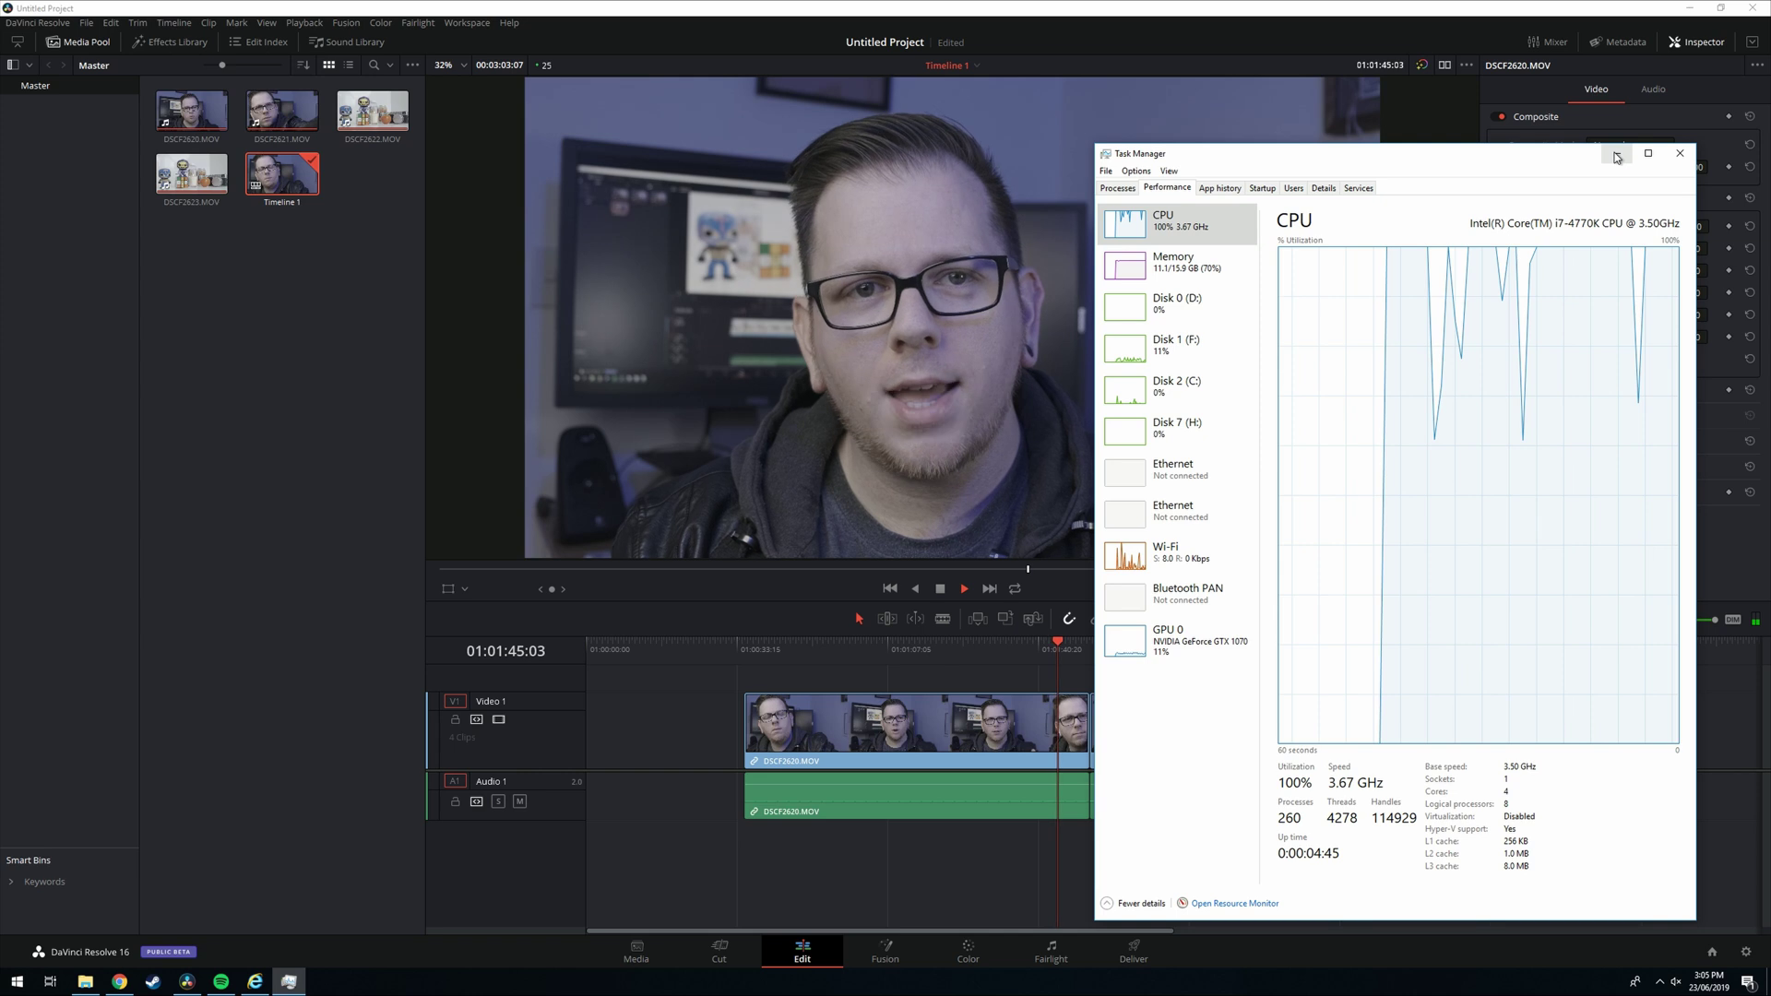
left_click(1617, 157)
Stop playback and bring up the context menu of the DSCF2620 clip.
key("space")
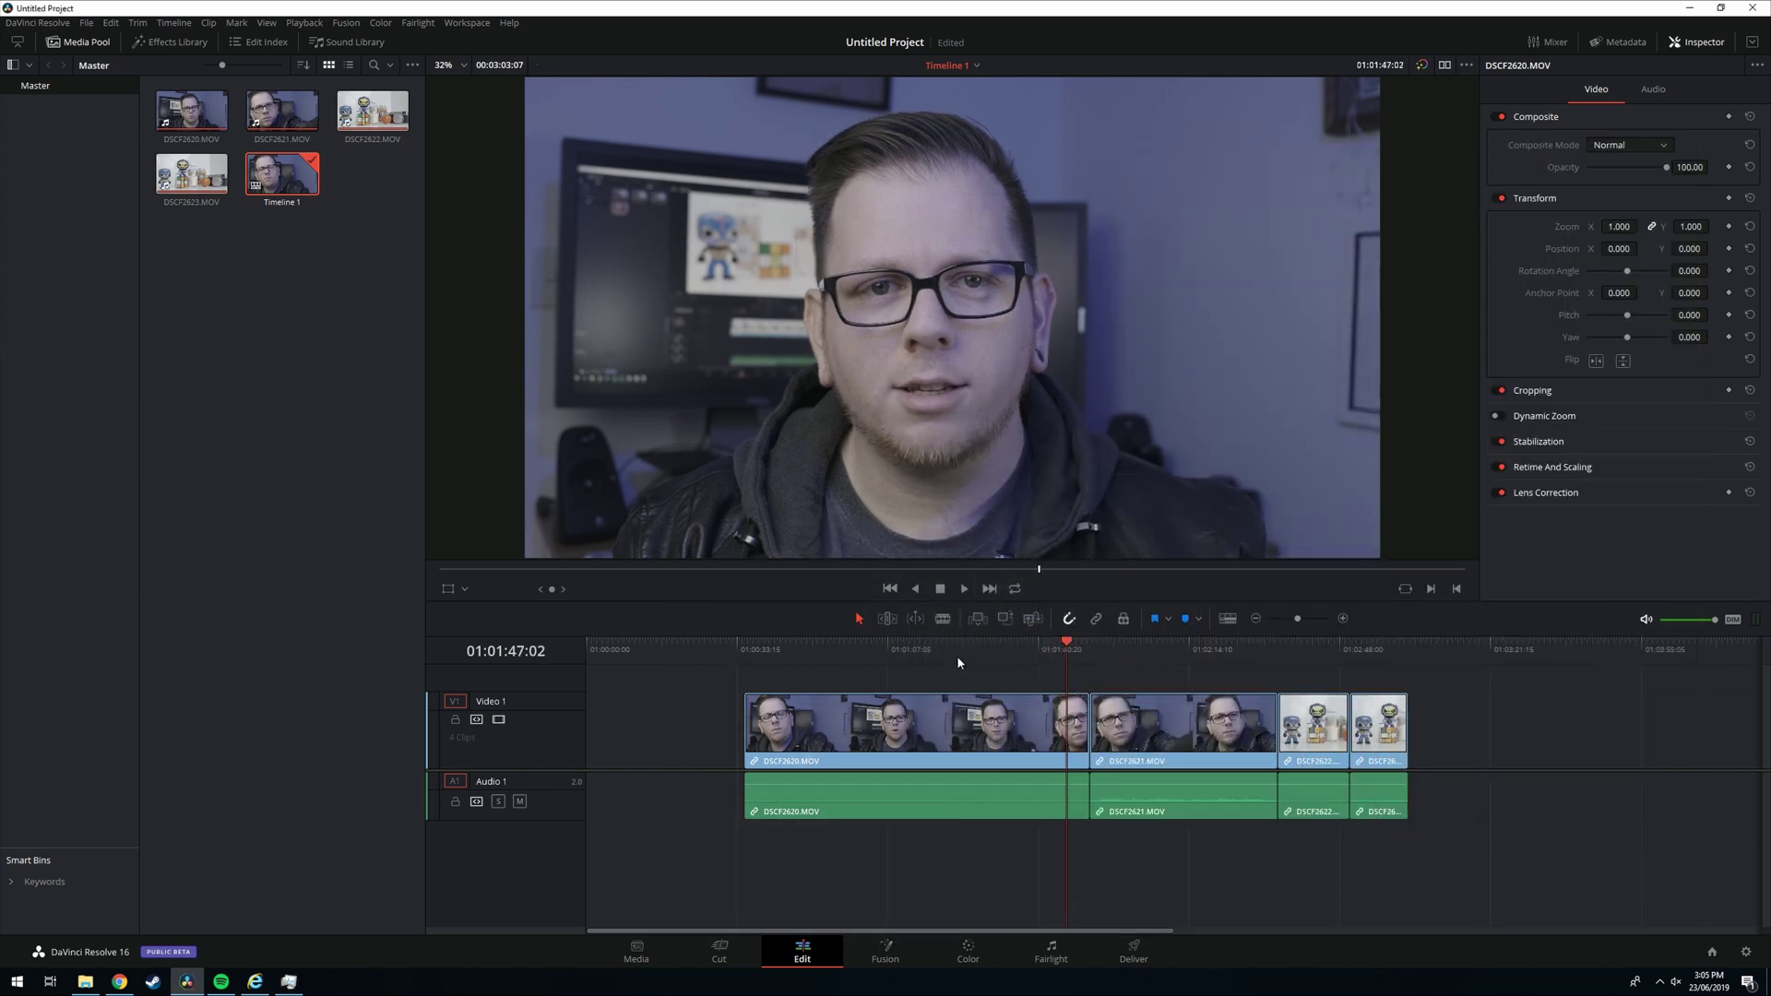
right_click(916, 716)
mouse_move(1028, 558)
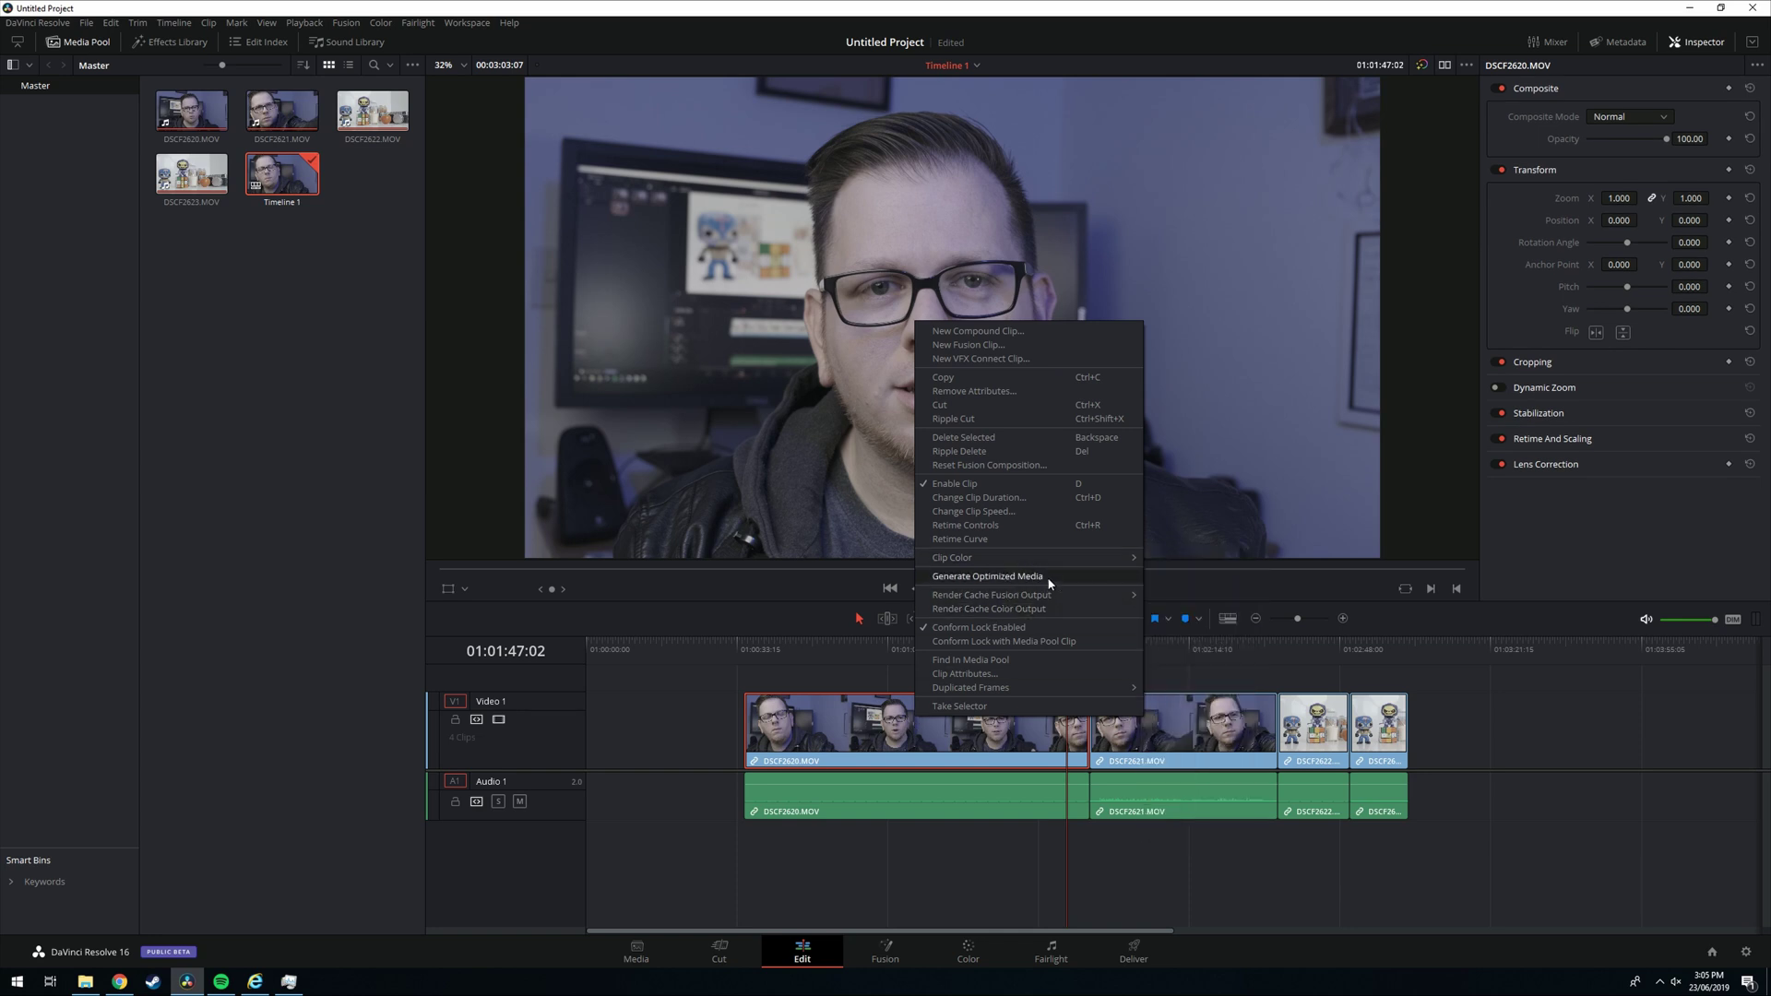
Set optimized media to Quarter resolution in DNxHR HQX format and save the project settings.
left_click(86, 23)
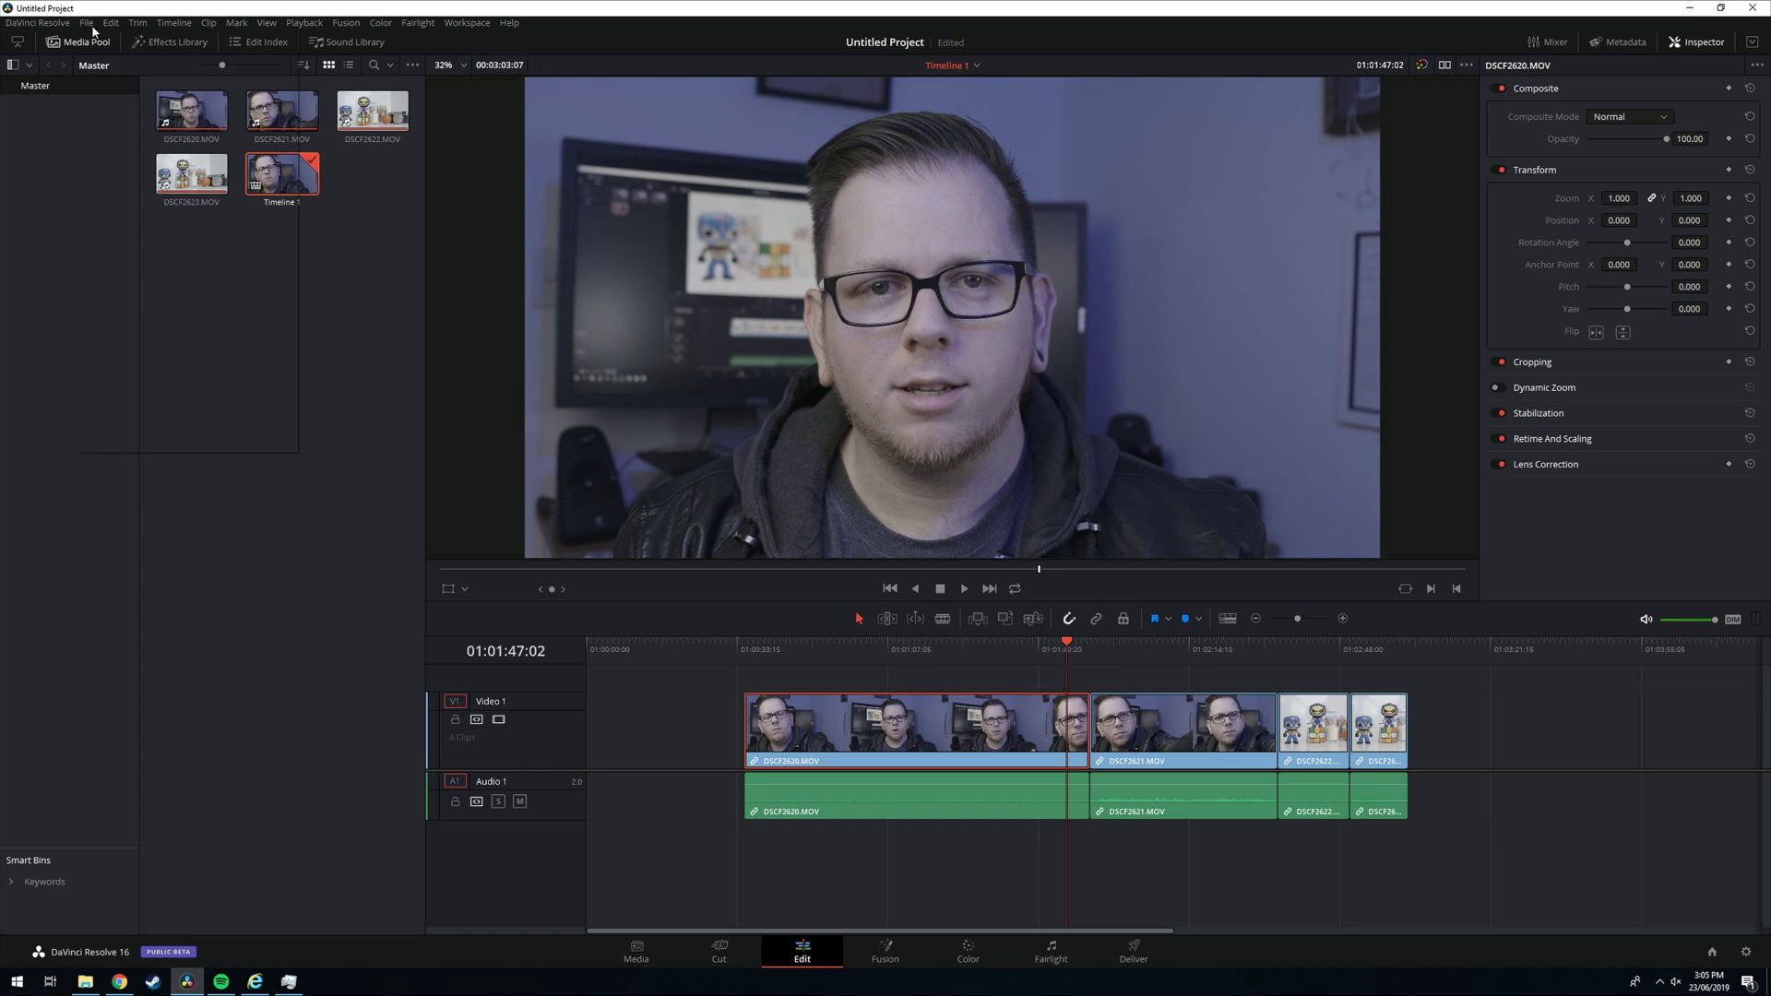
left_click(196, 331)
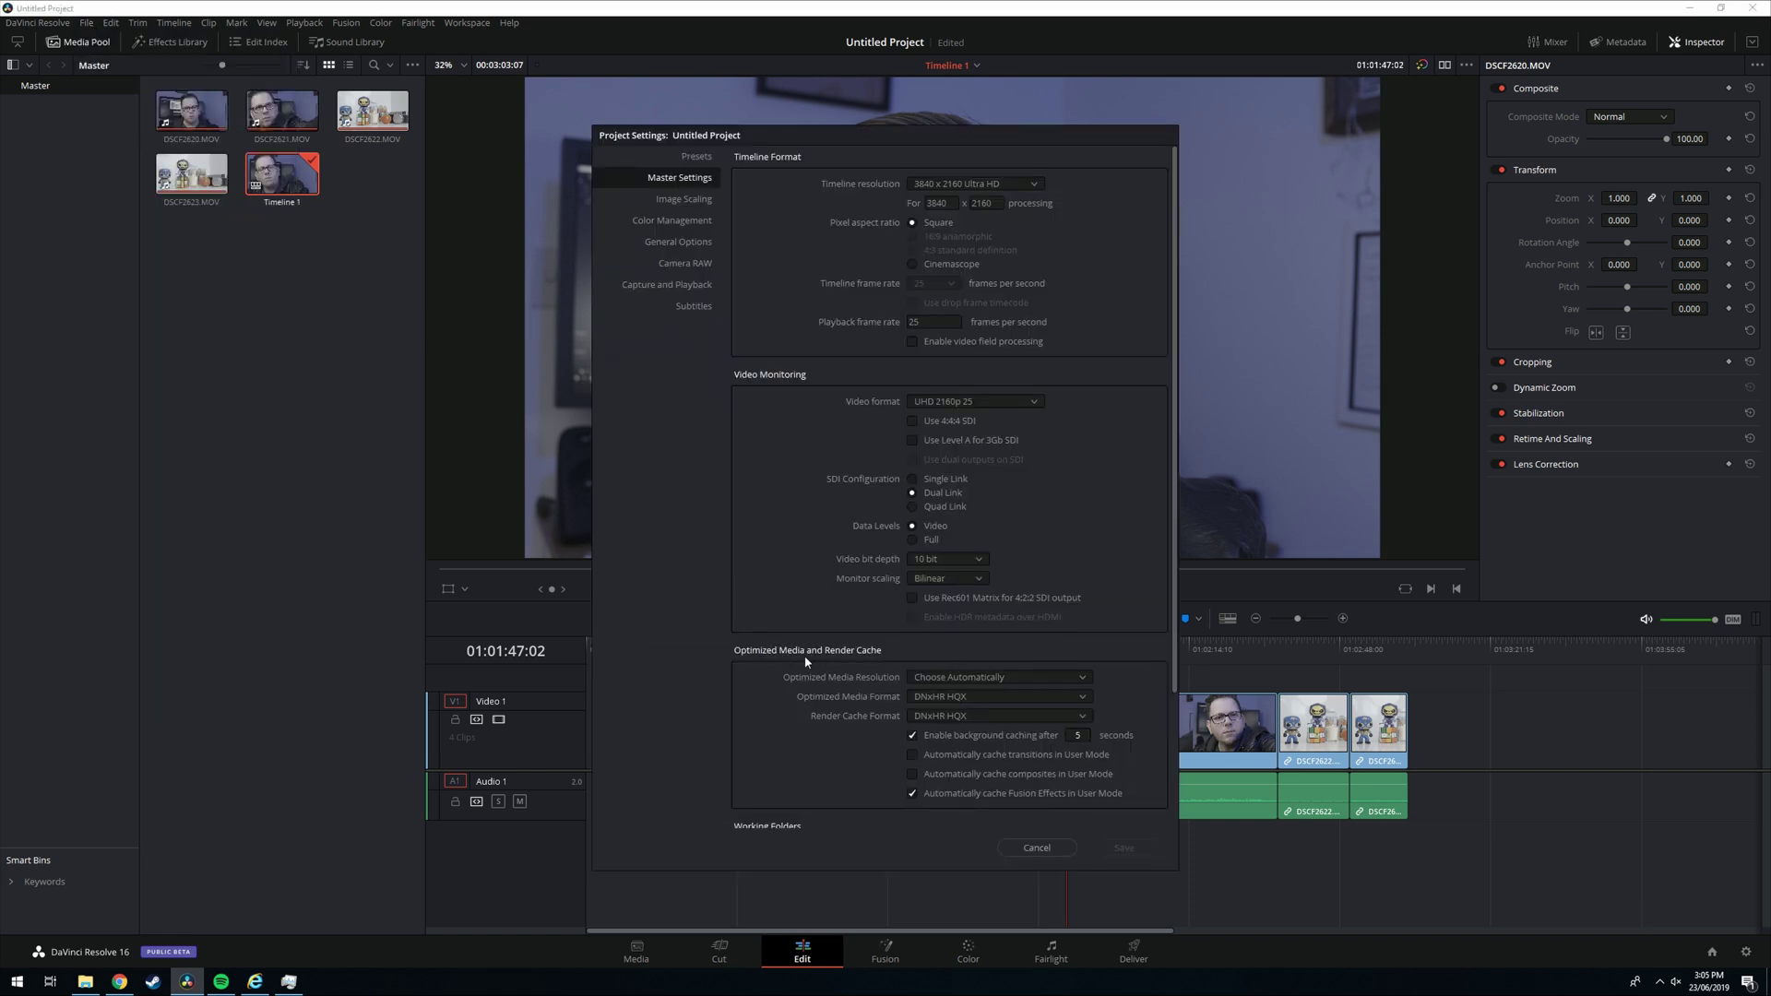
left_click(1085, 679)
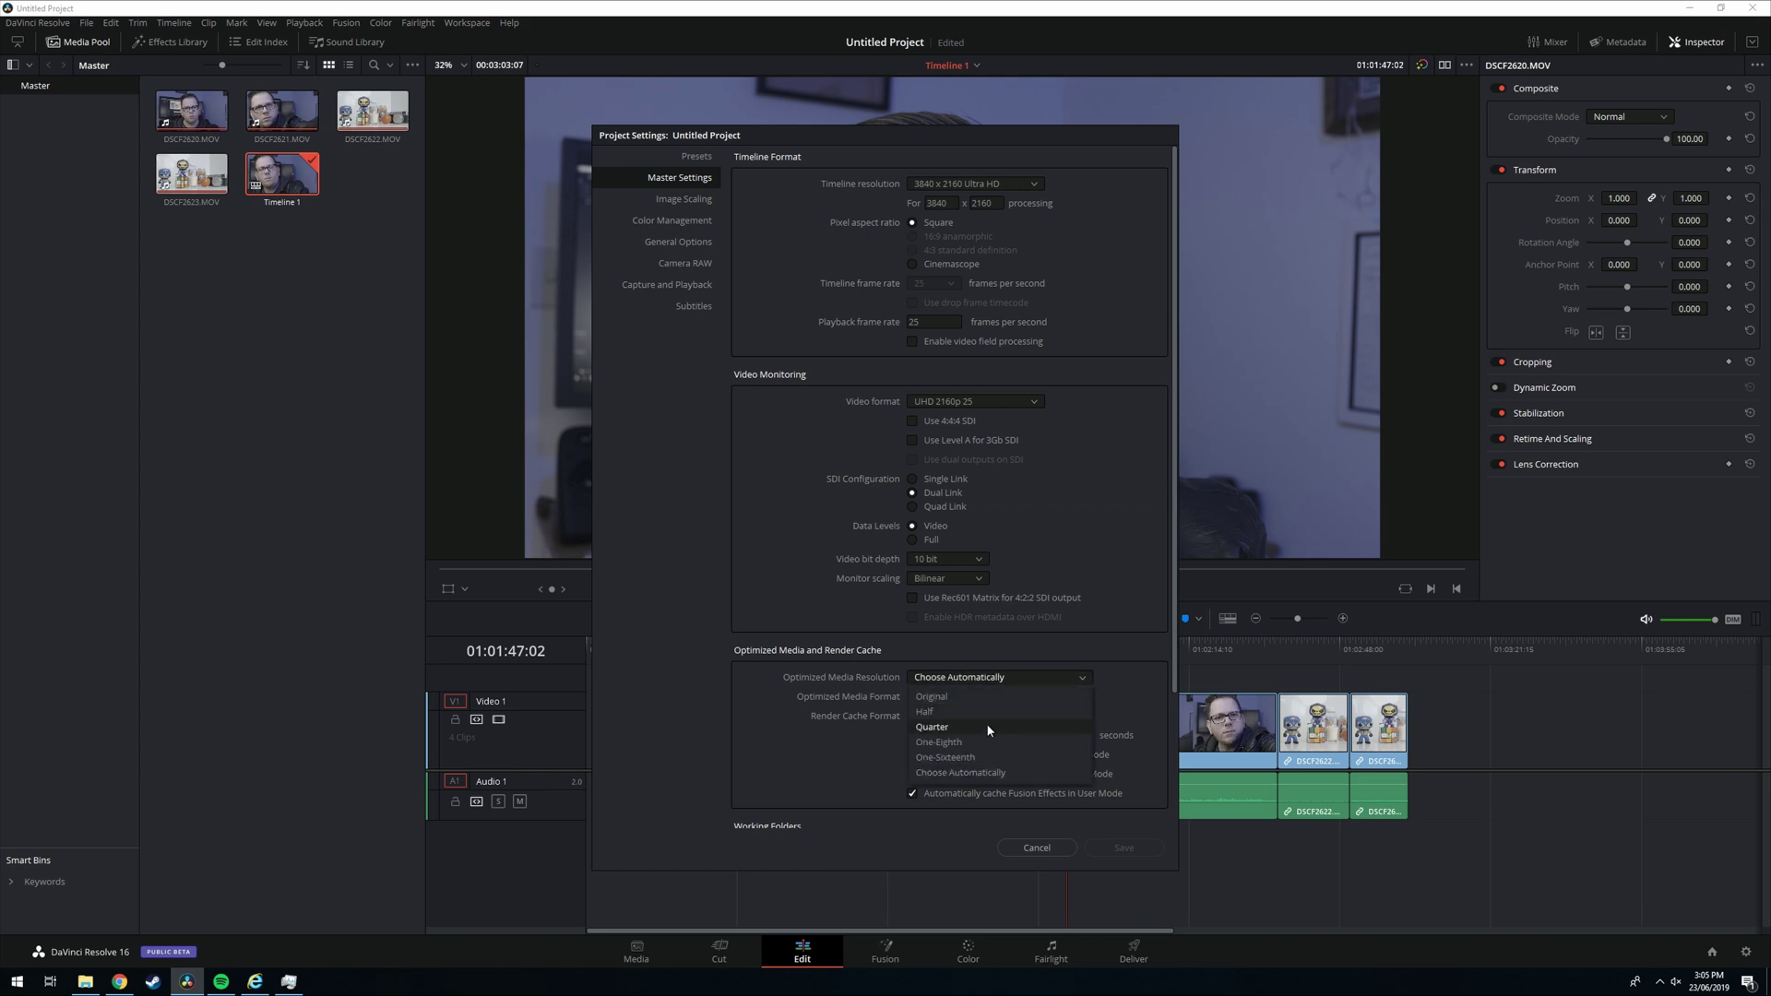
left_click(958, 729)
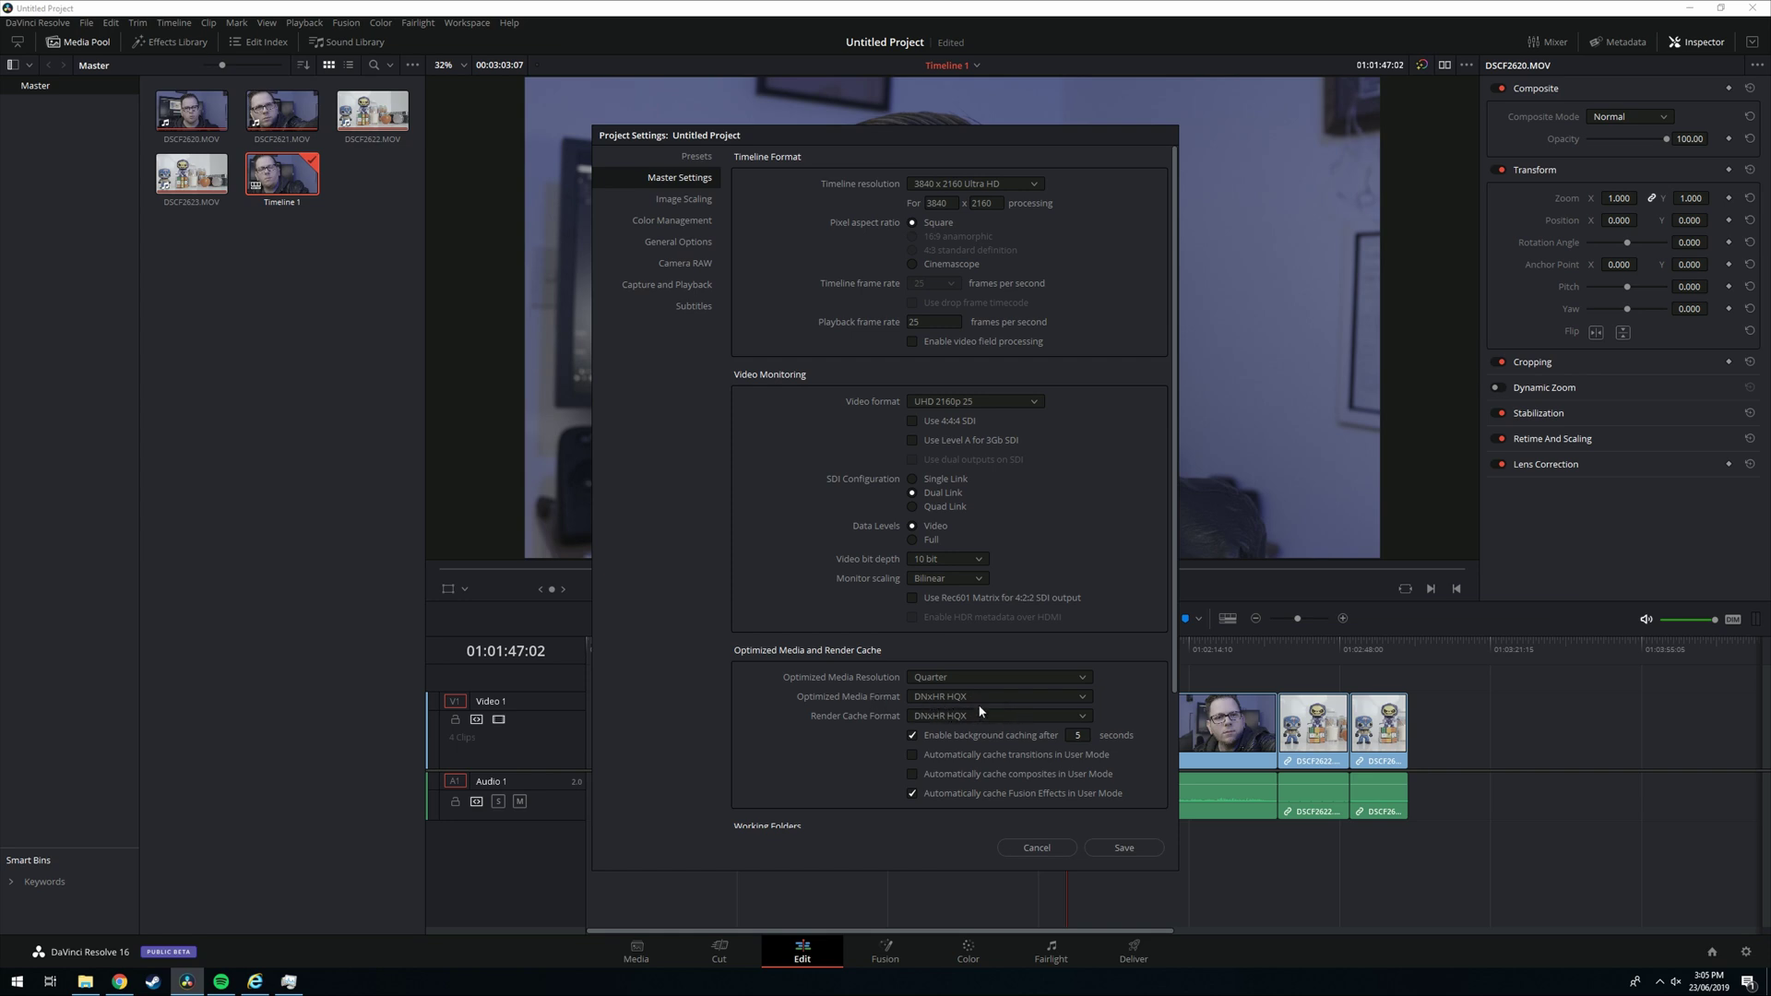
left_click(985, 694)
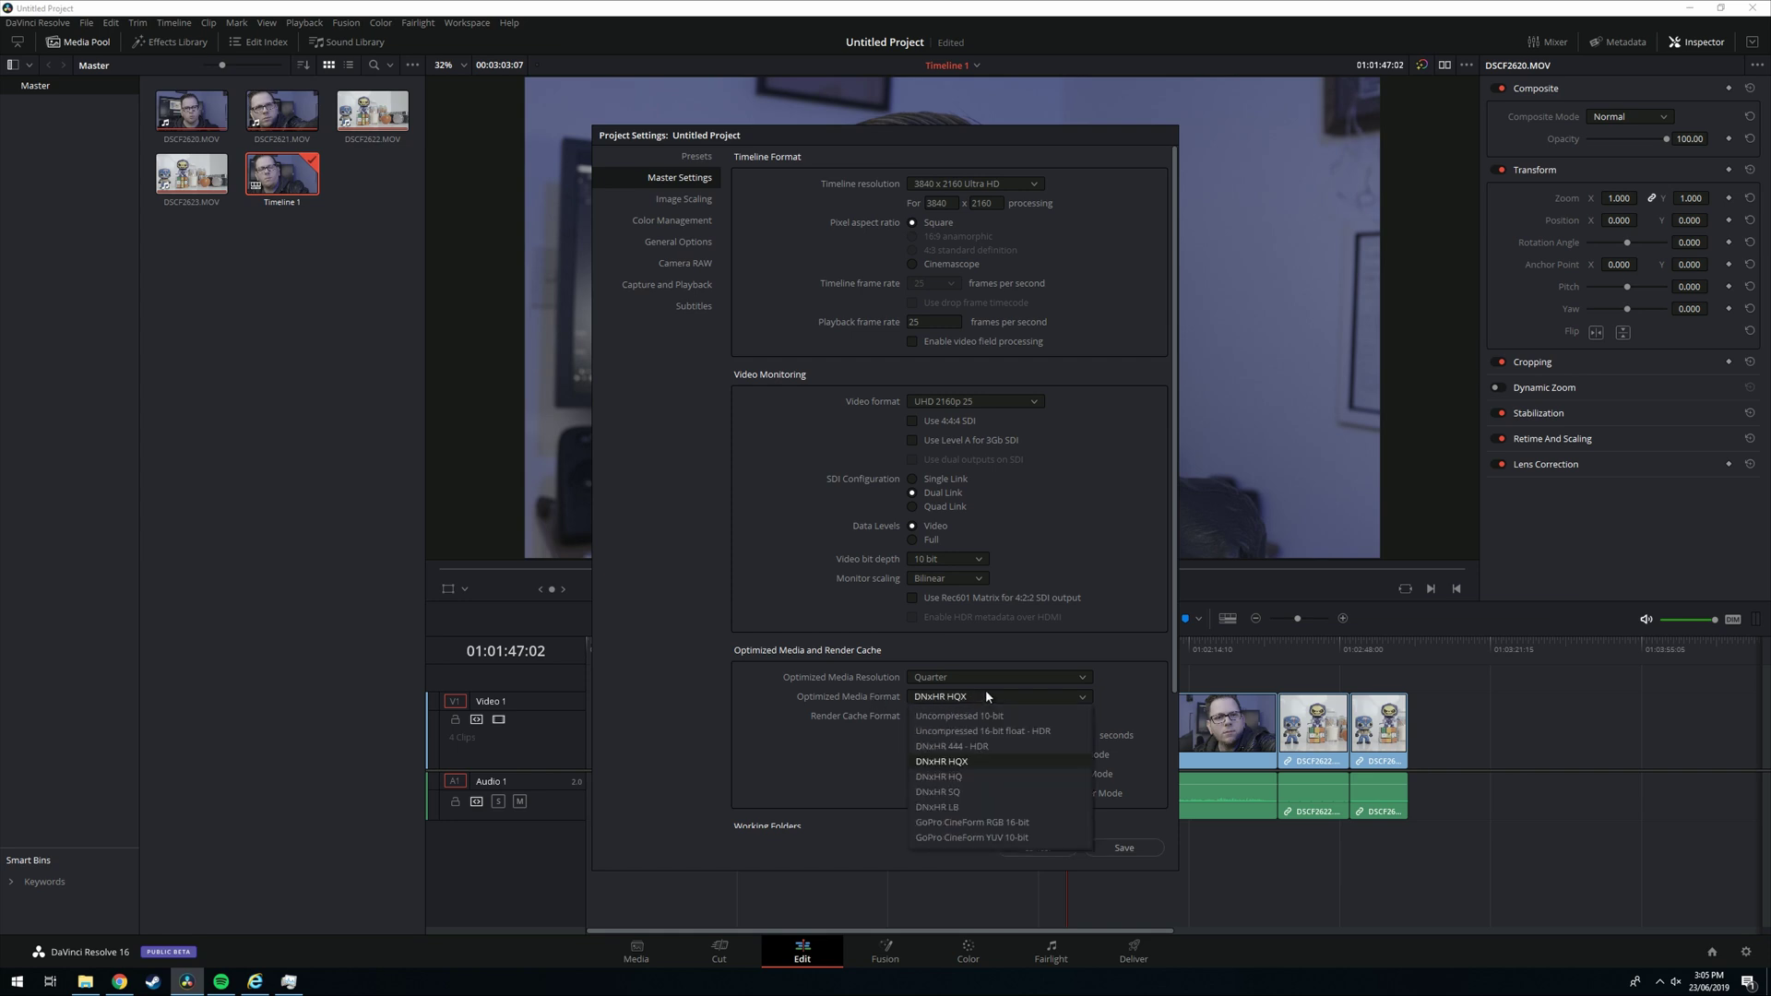
left_click(975, 763)
left_click(1122, 847)
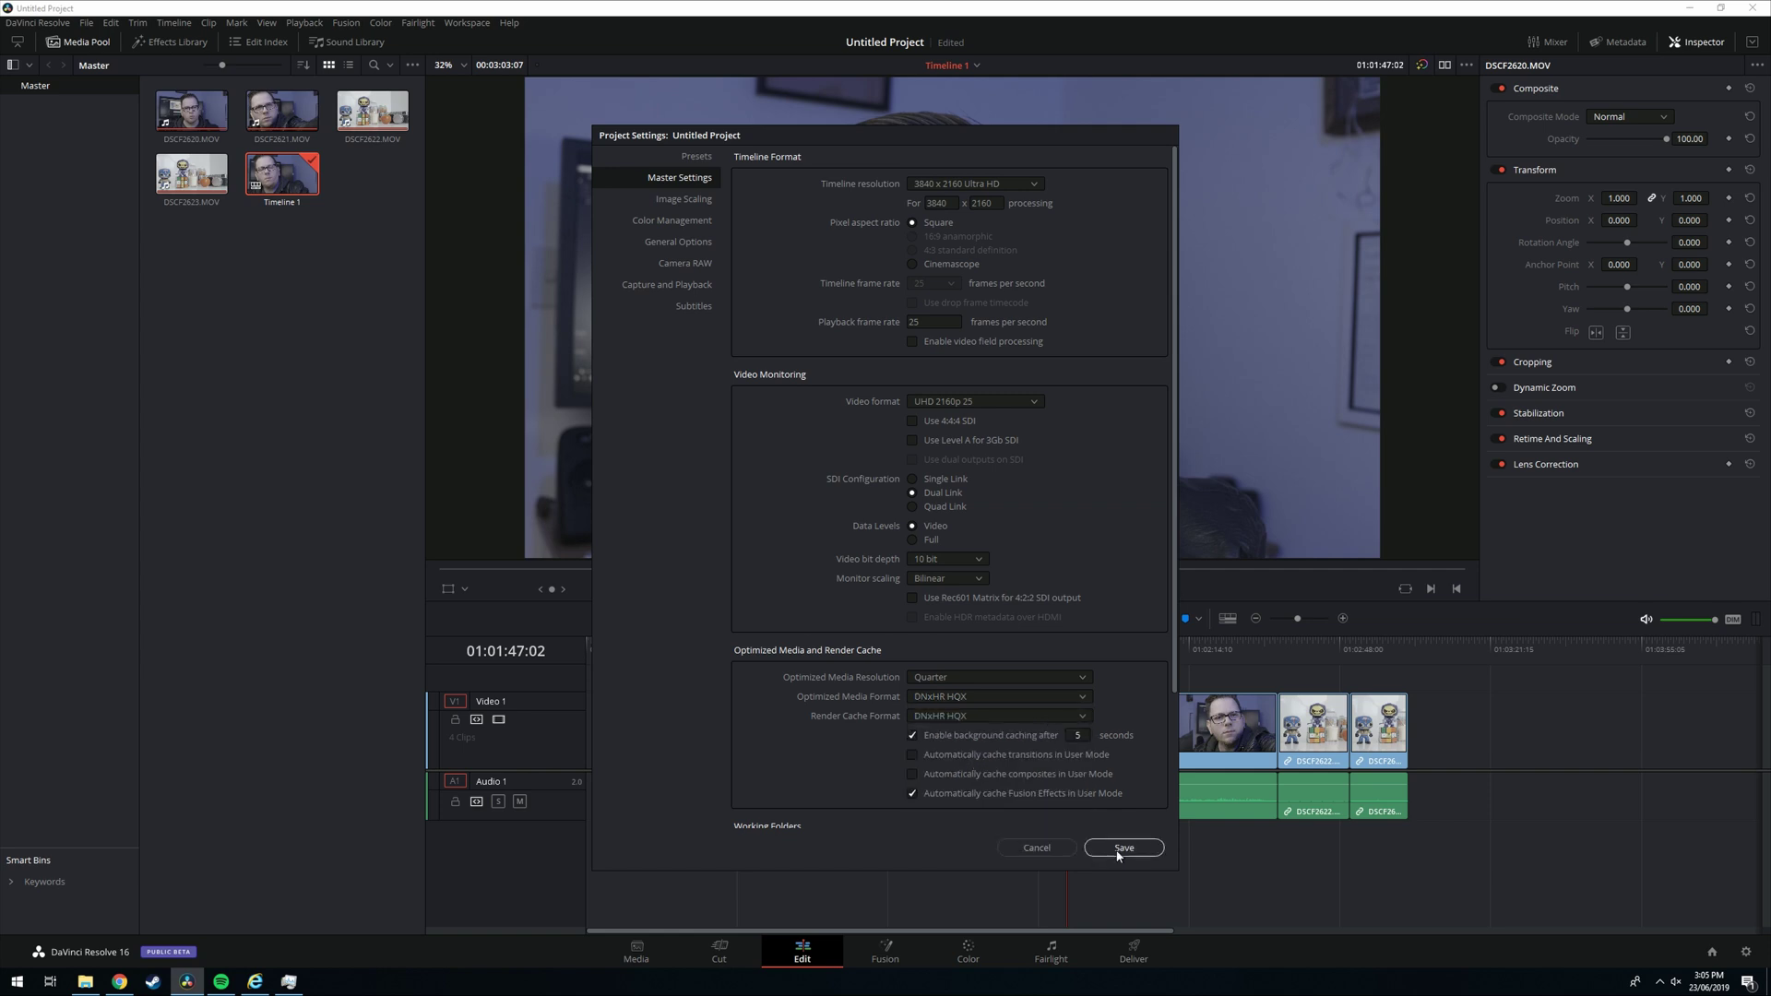
Select clips DSCF2620 to DSCF2622 in the media pool, then dismiss their menu and clear the selection.
left_click(370, 110)
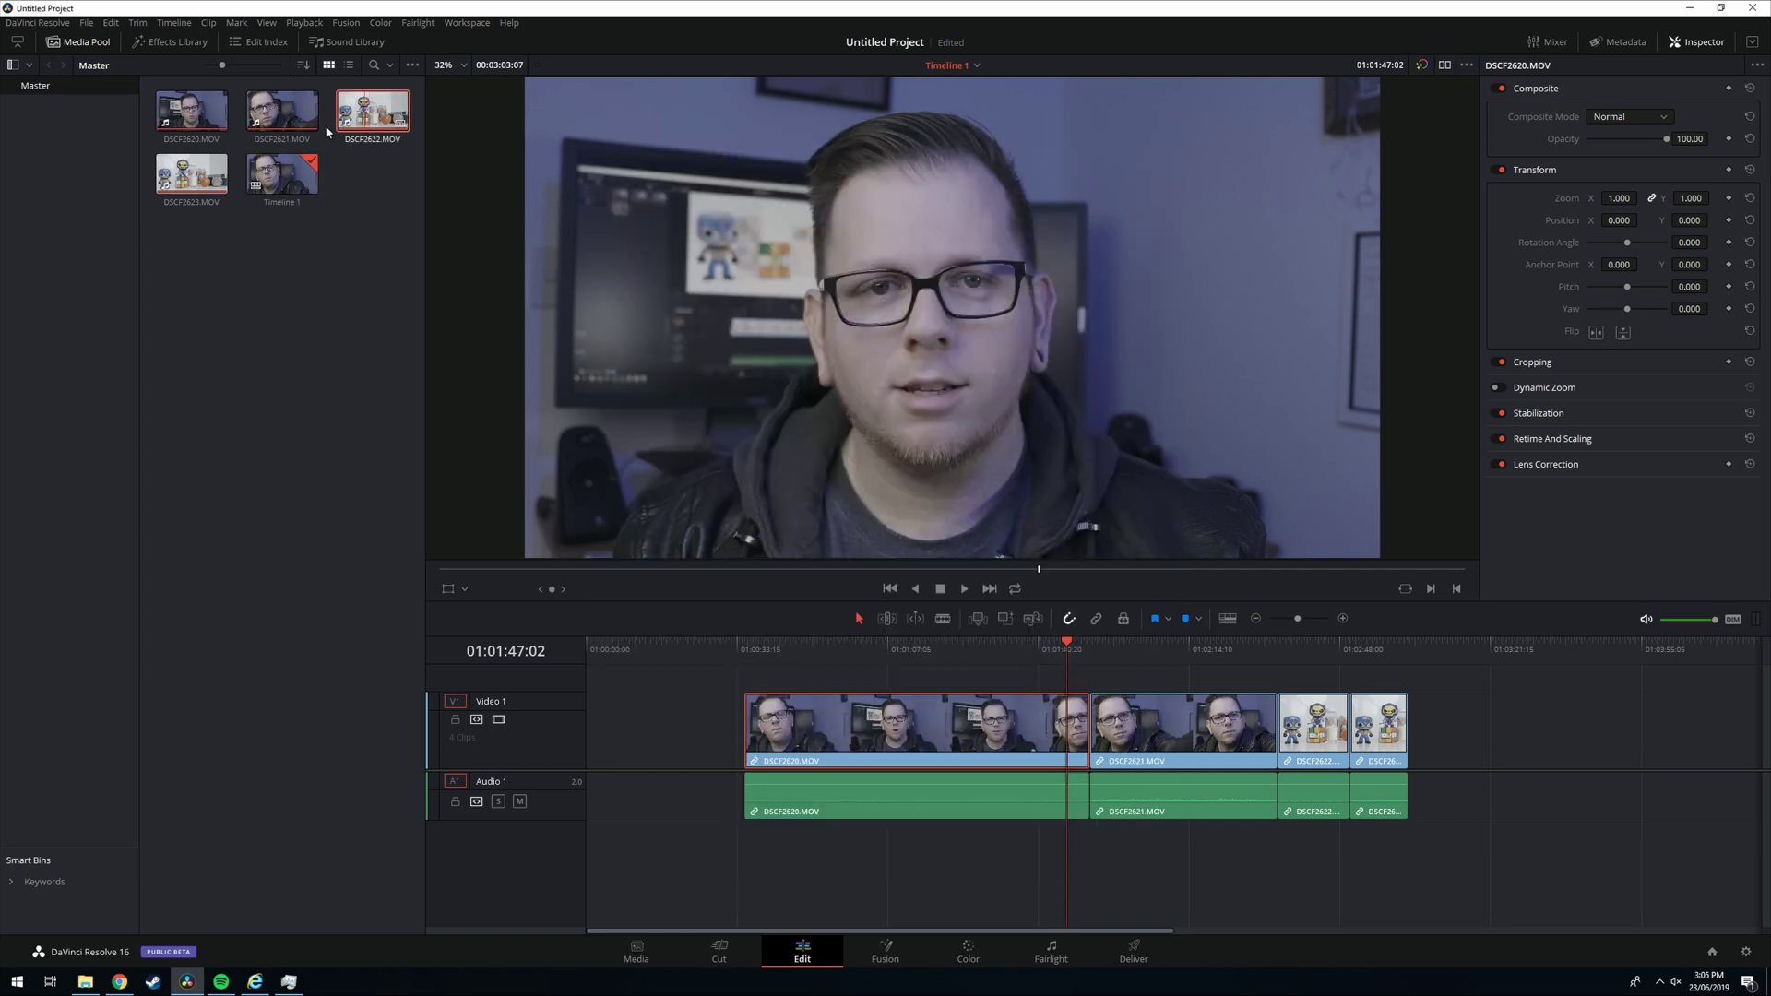
left_click(189, 128, "shift")
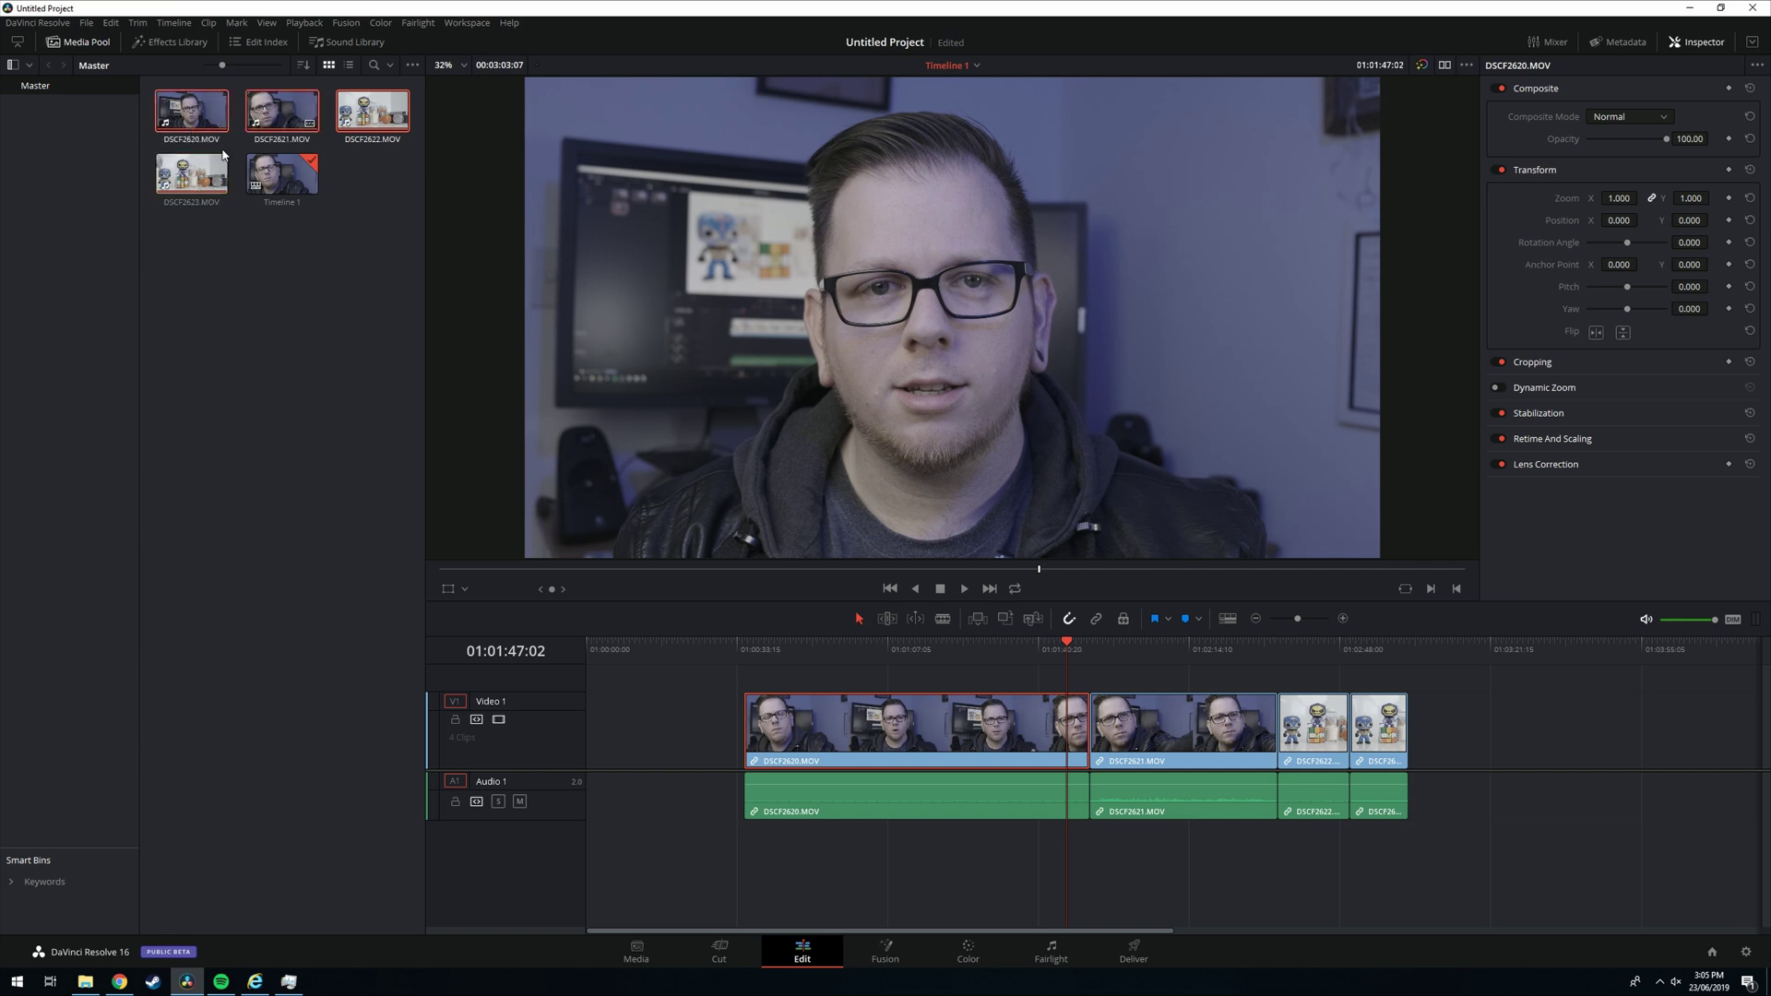
right_click(192, 118)
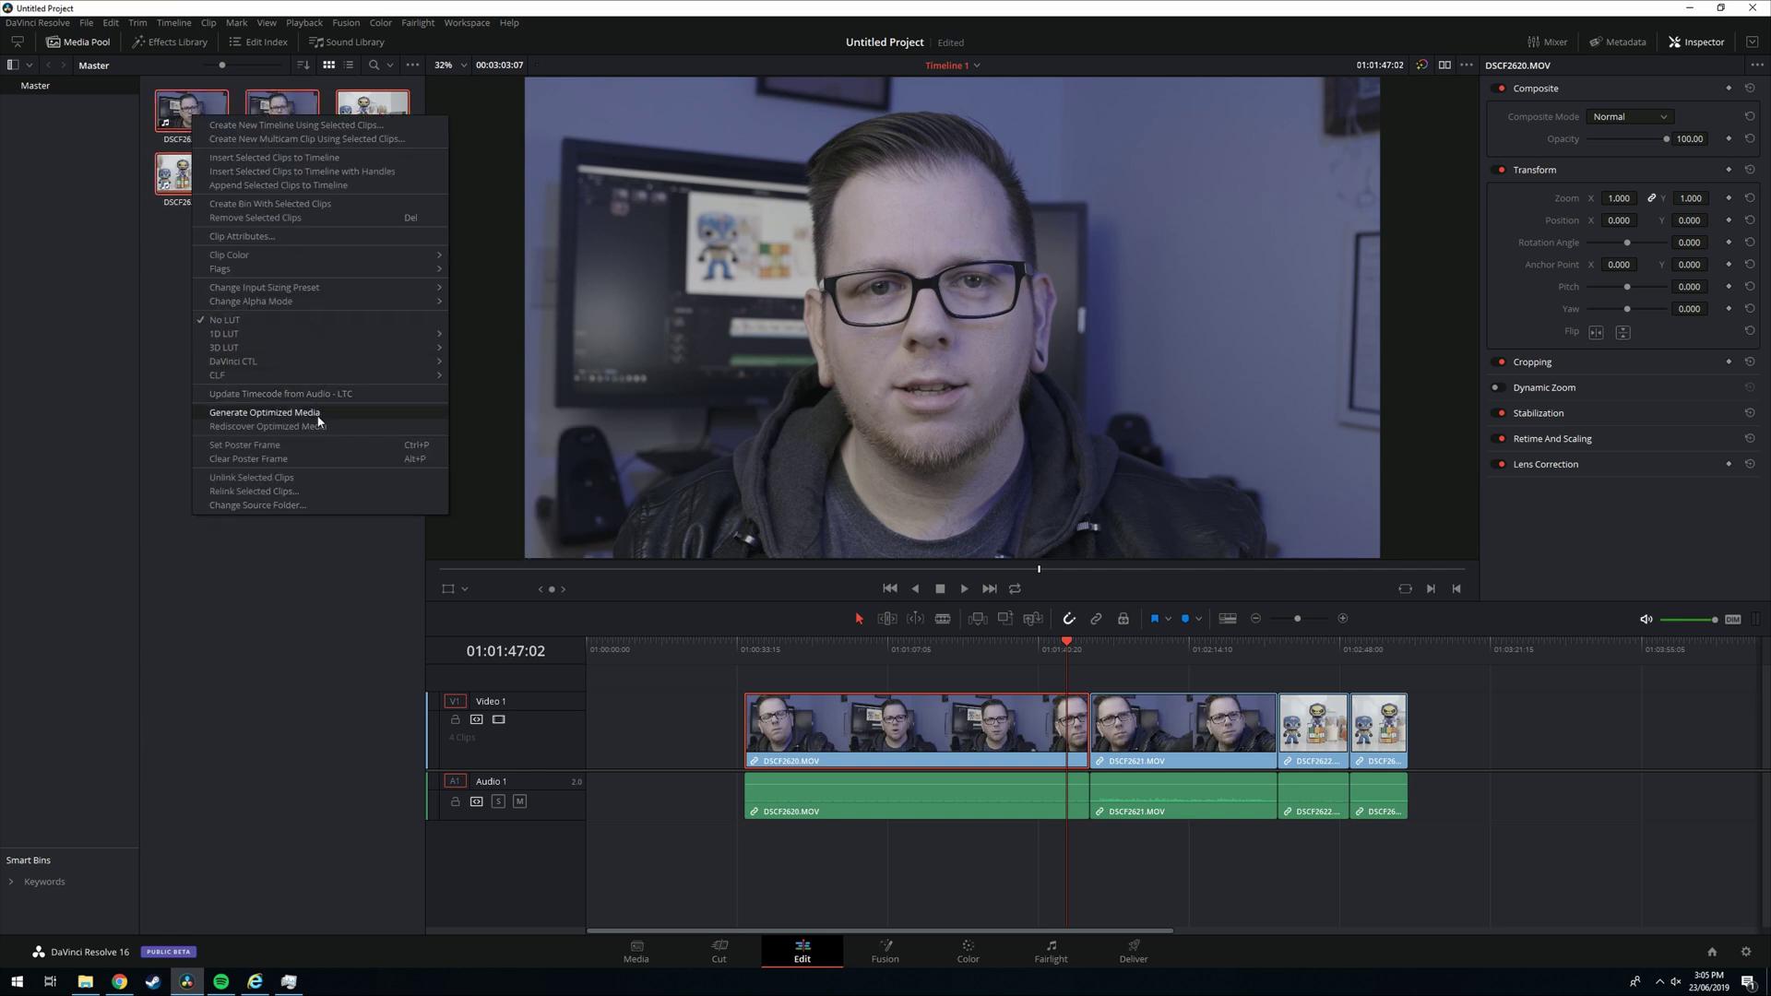
left_click(285, 541)
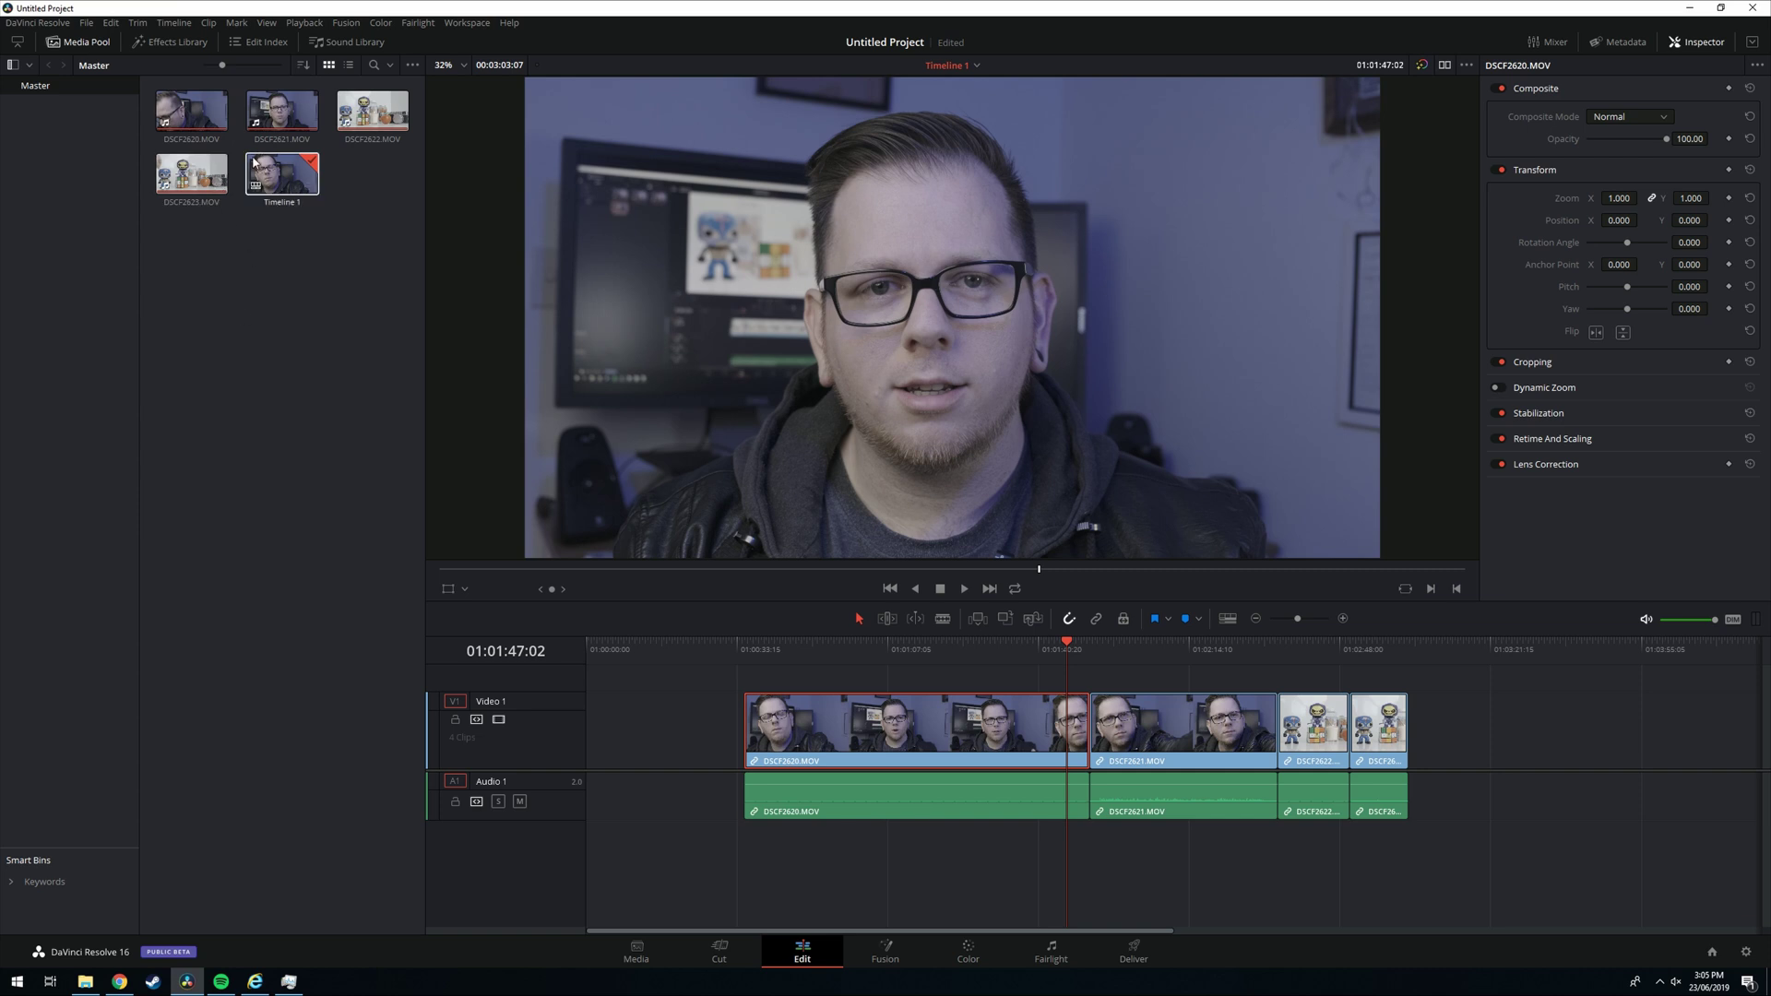
Select all four timeline clips and run Generate Optimized Media on them.
left_click_drag(1438, 845, 875, 689)
right_click(912, 733)
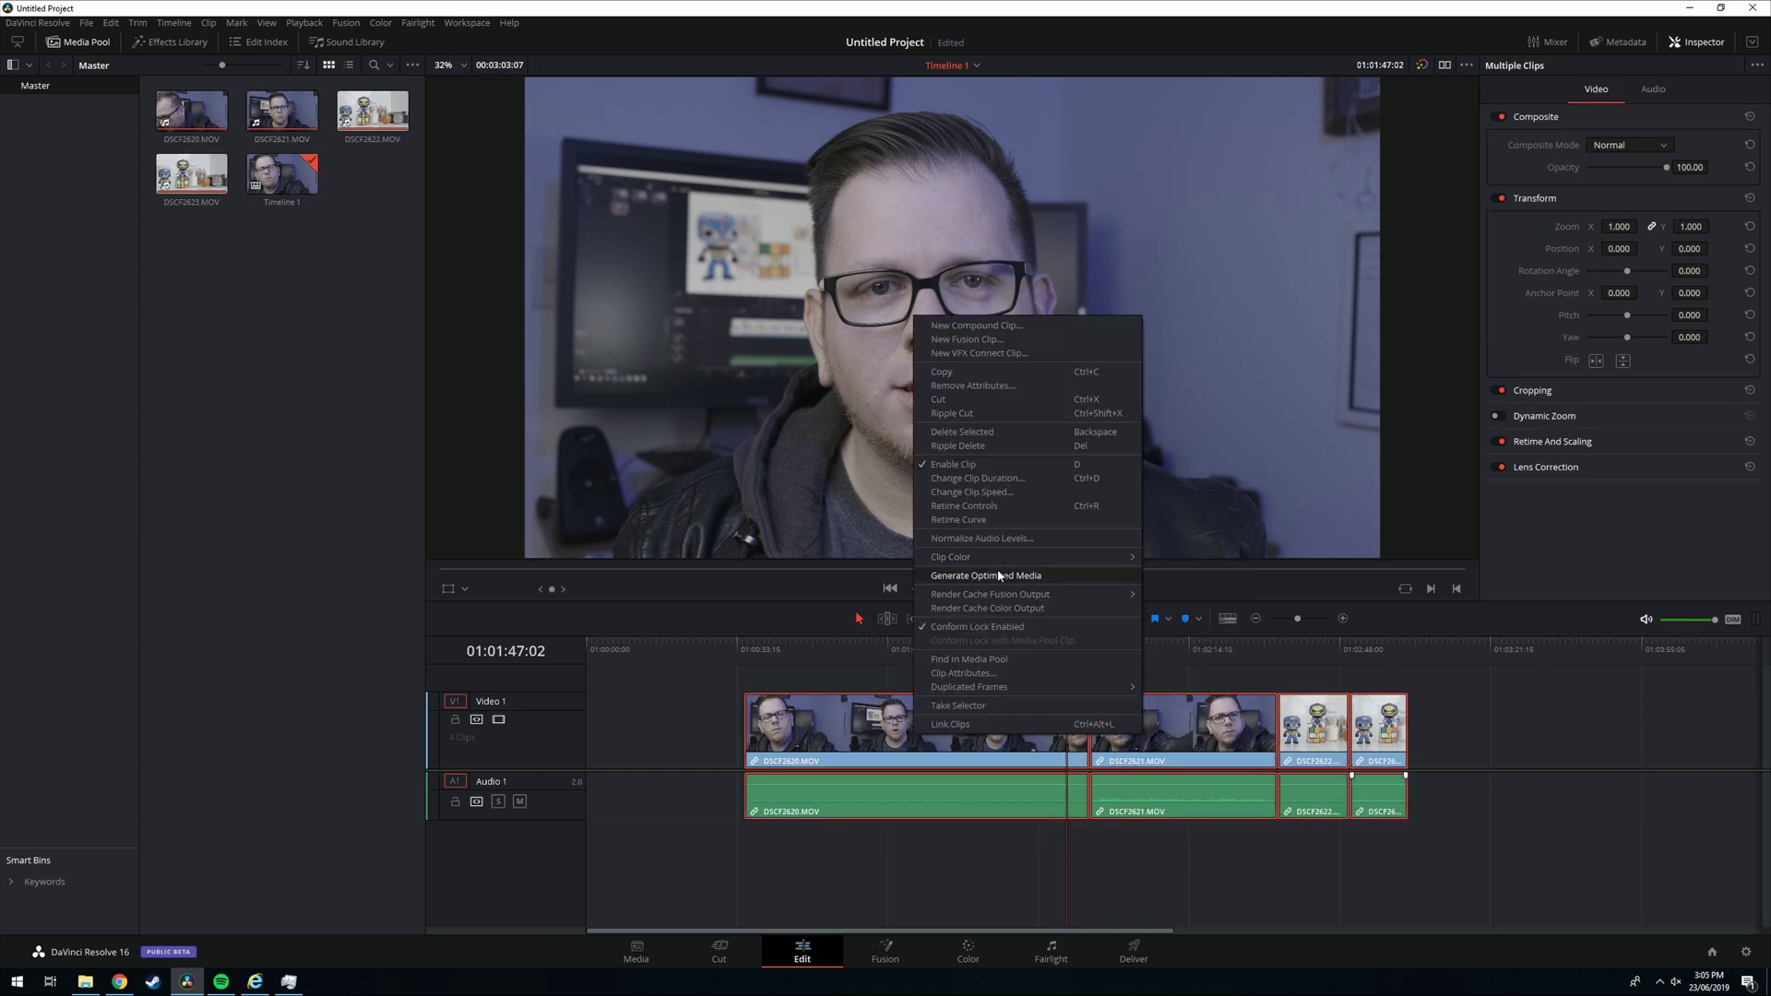
left_click(1052, 576)
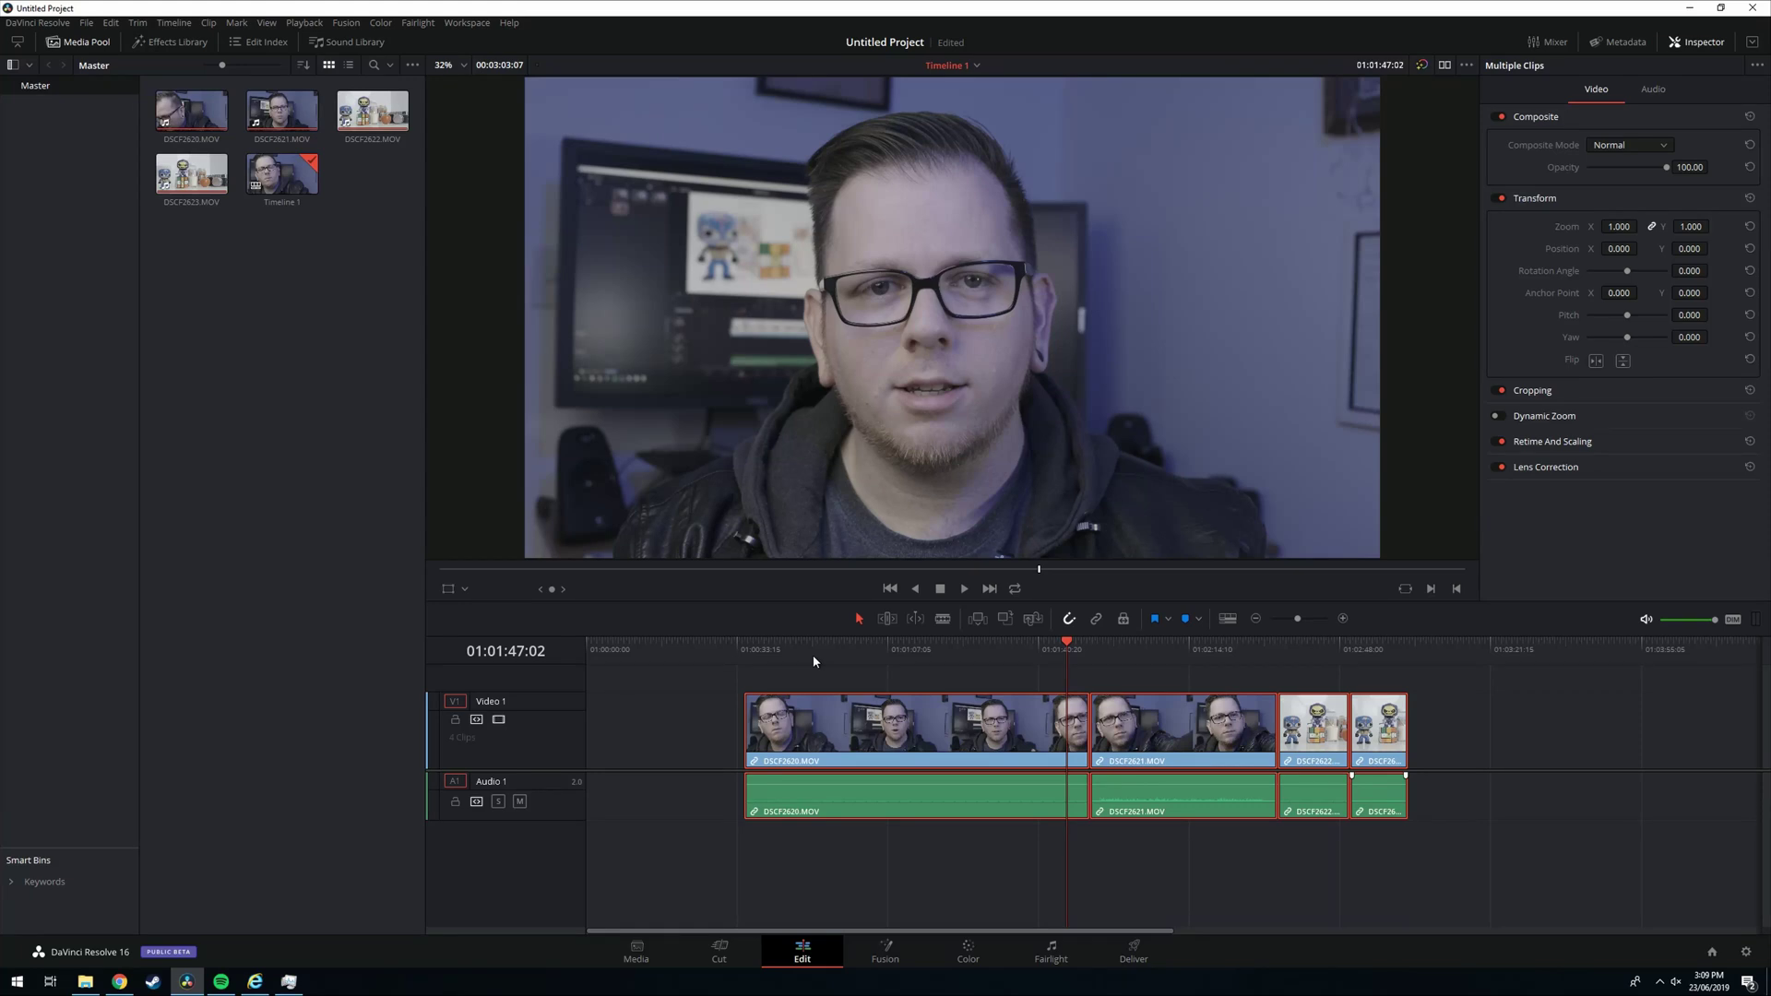
Play Timeline 1 from about 01:00:56, skip through the clips, and park at 01:01:02:09 on the cards.
left_click(813, 656)
left_click(838, 648)
key("space")
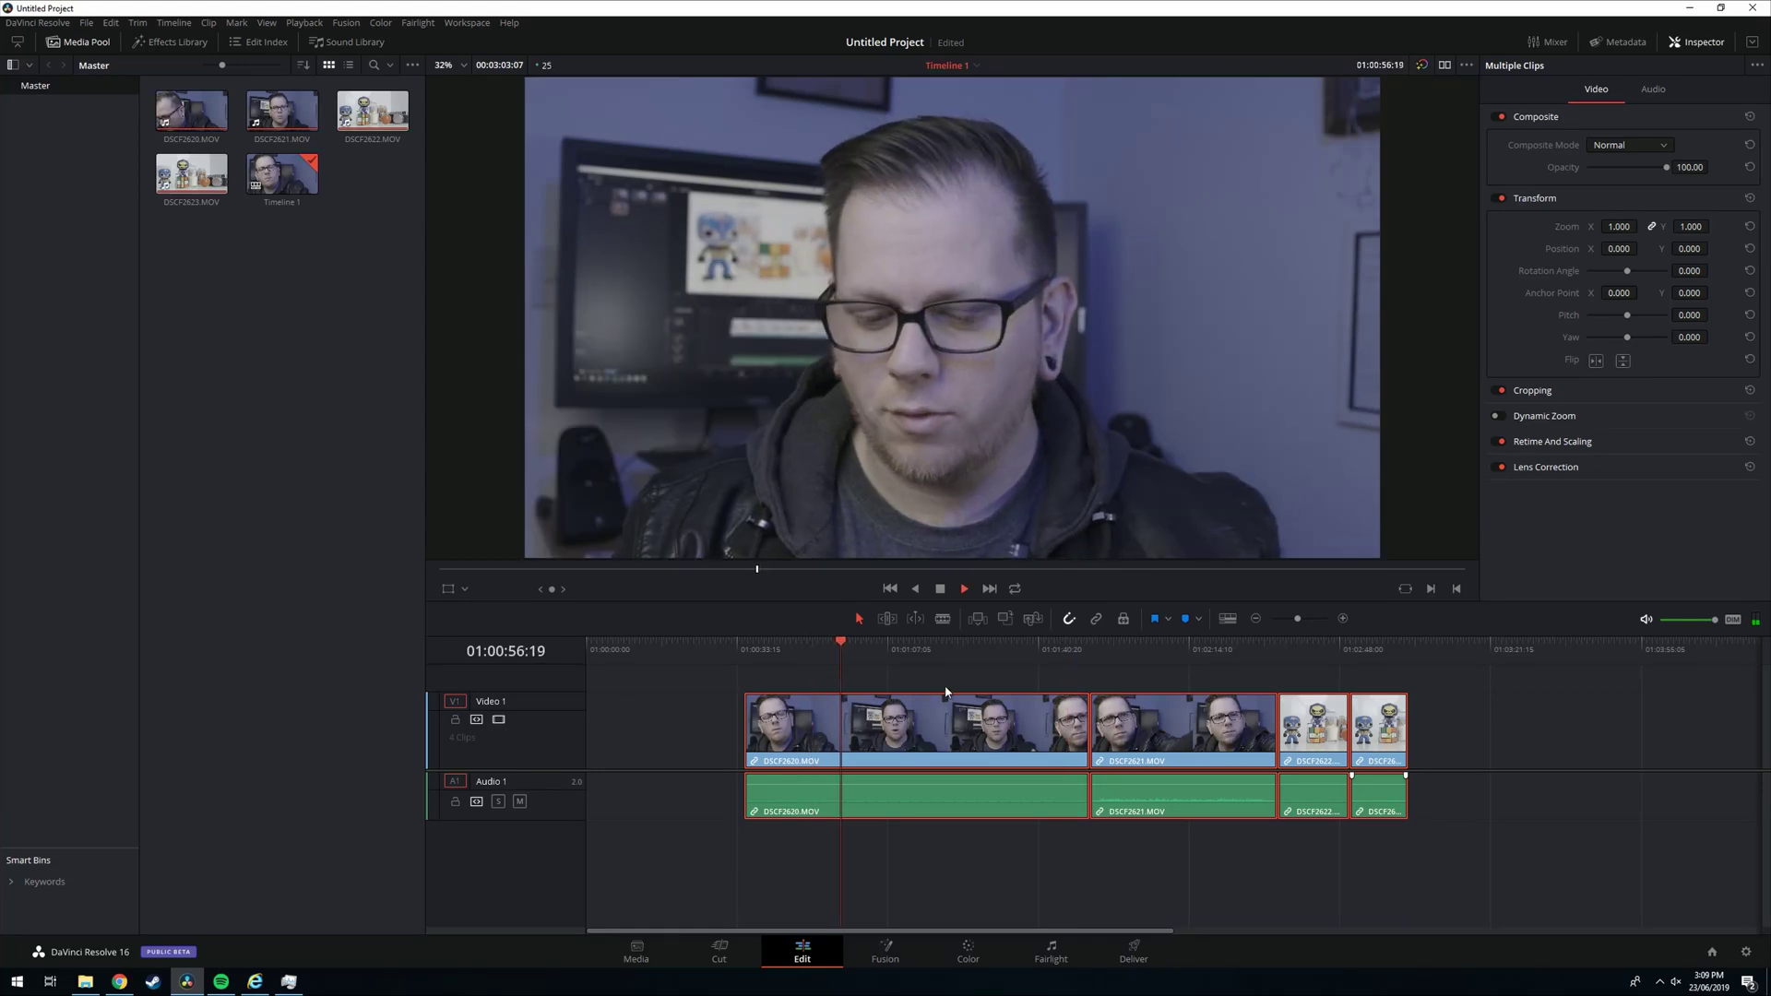
left_click(1132, 650)
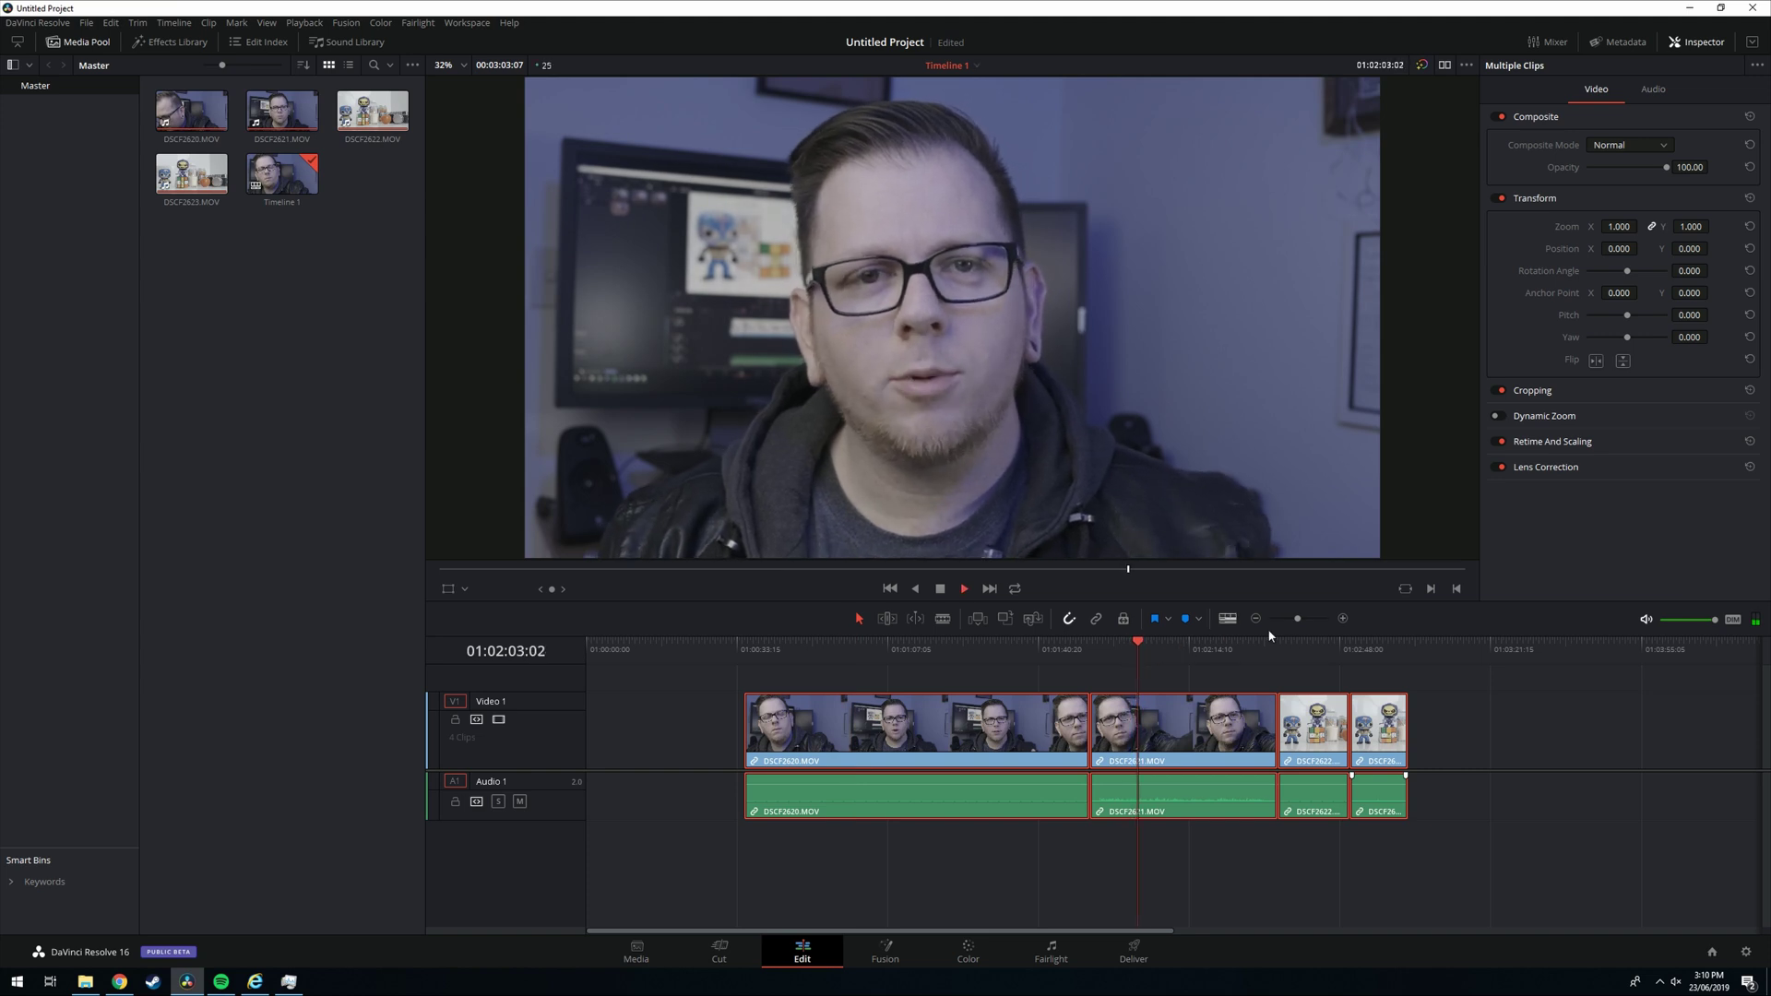
left_click(1295, 650)
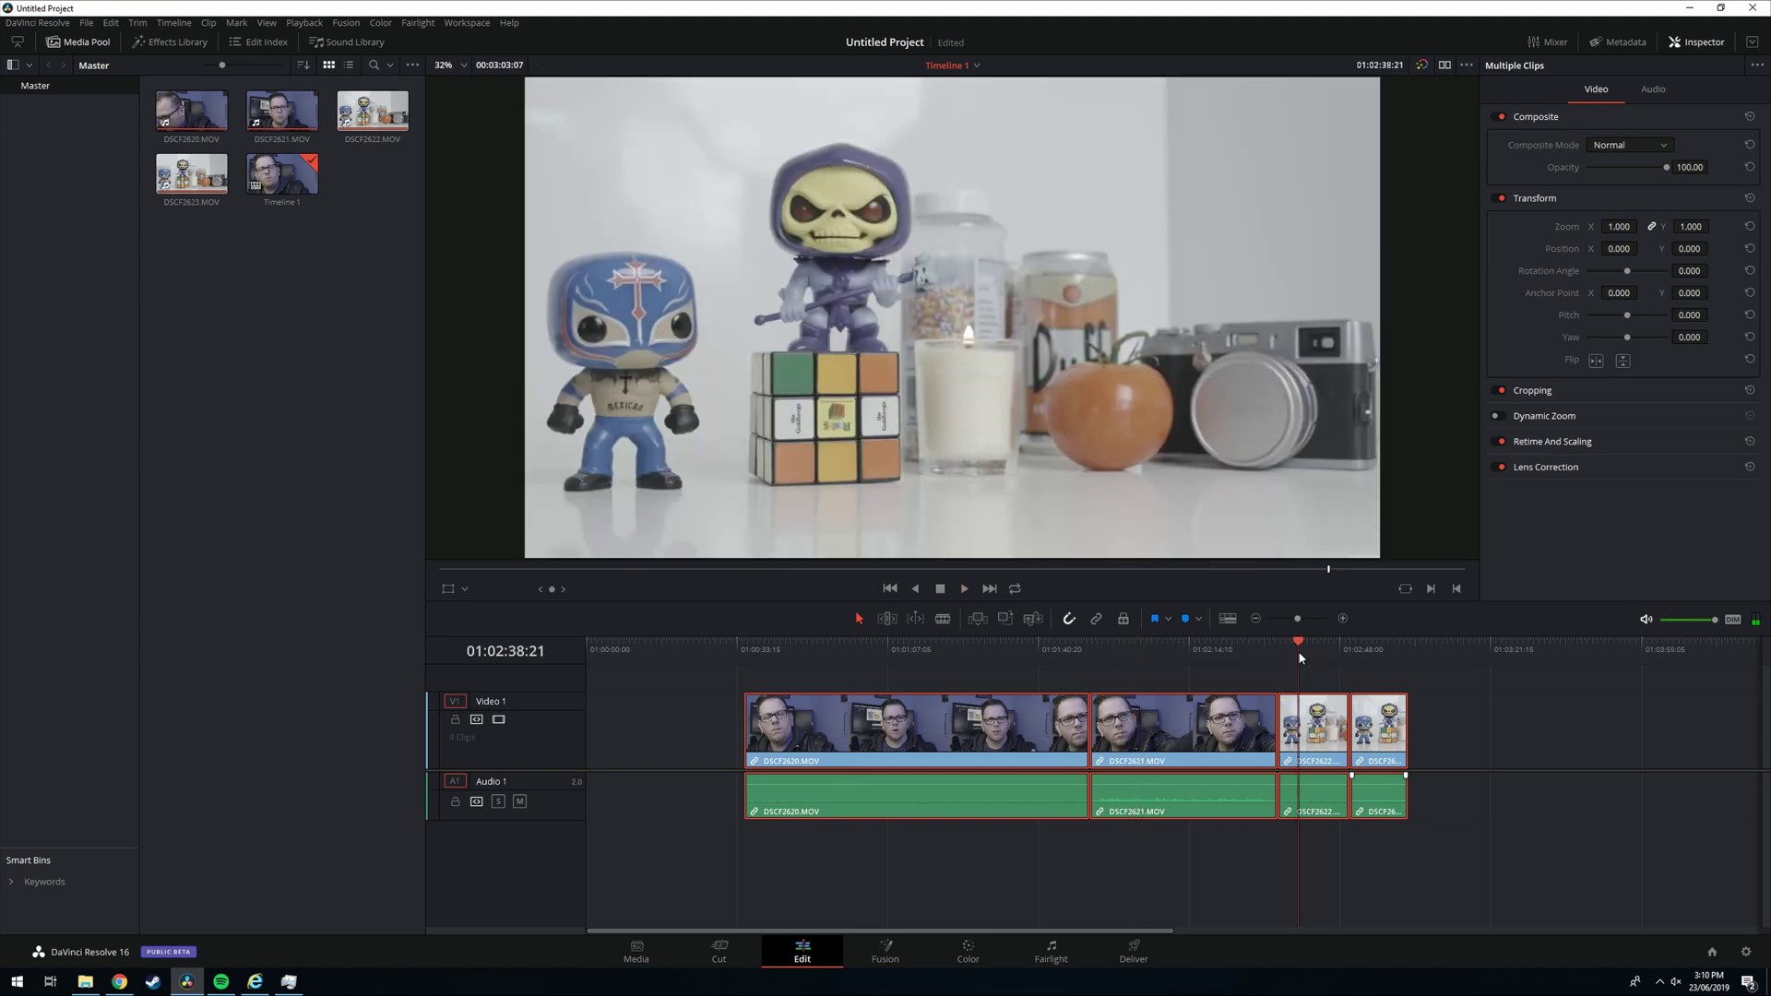
left_click(1372, 650)
left_click(990, 649)
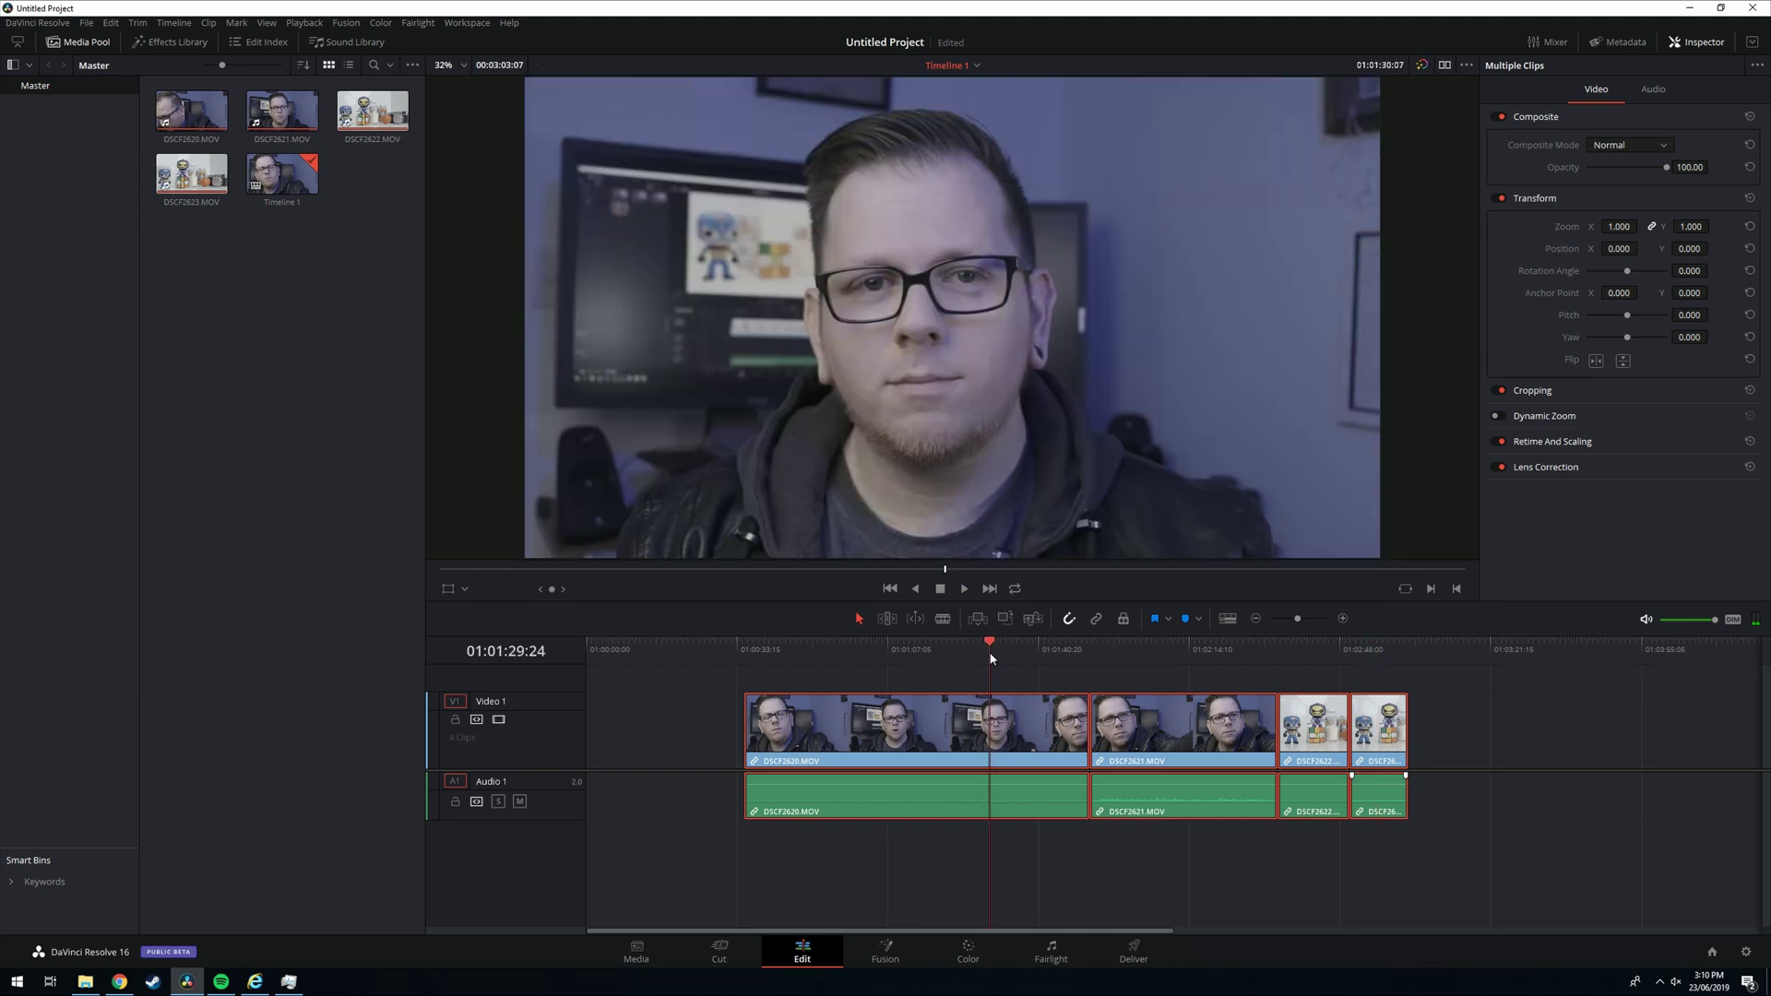
left_click(876, 647)
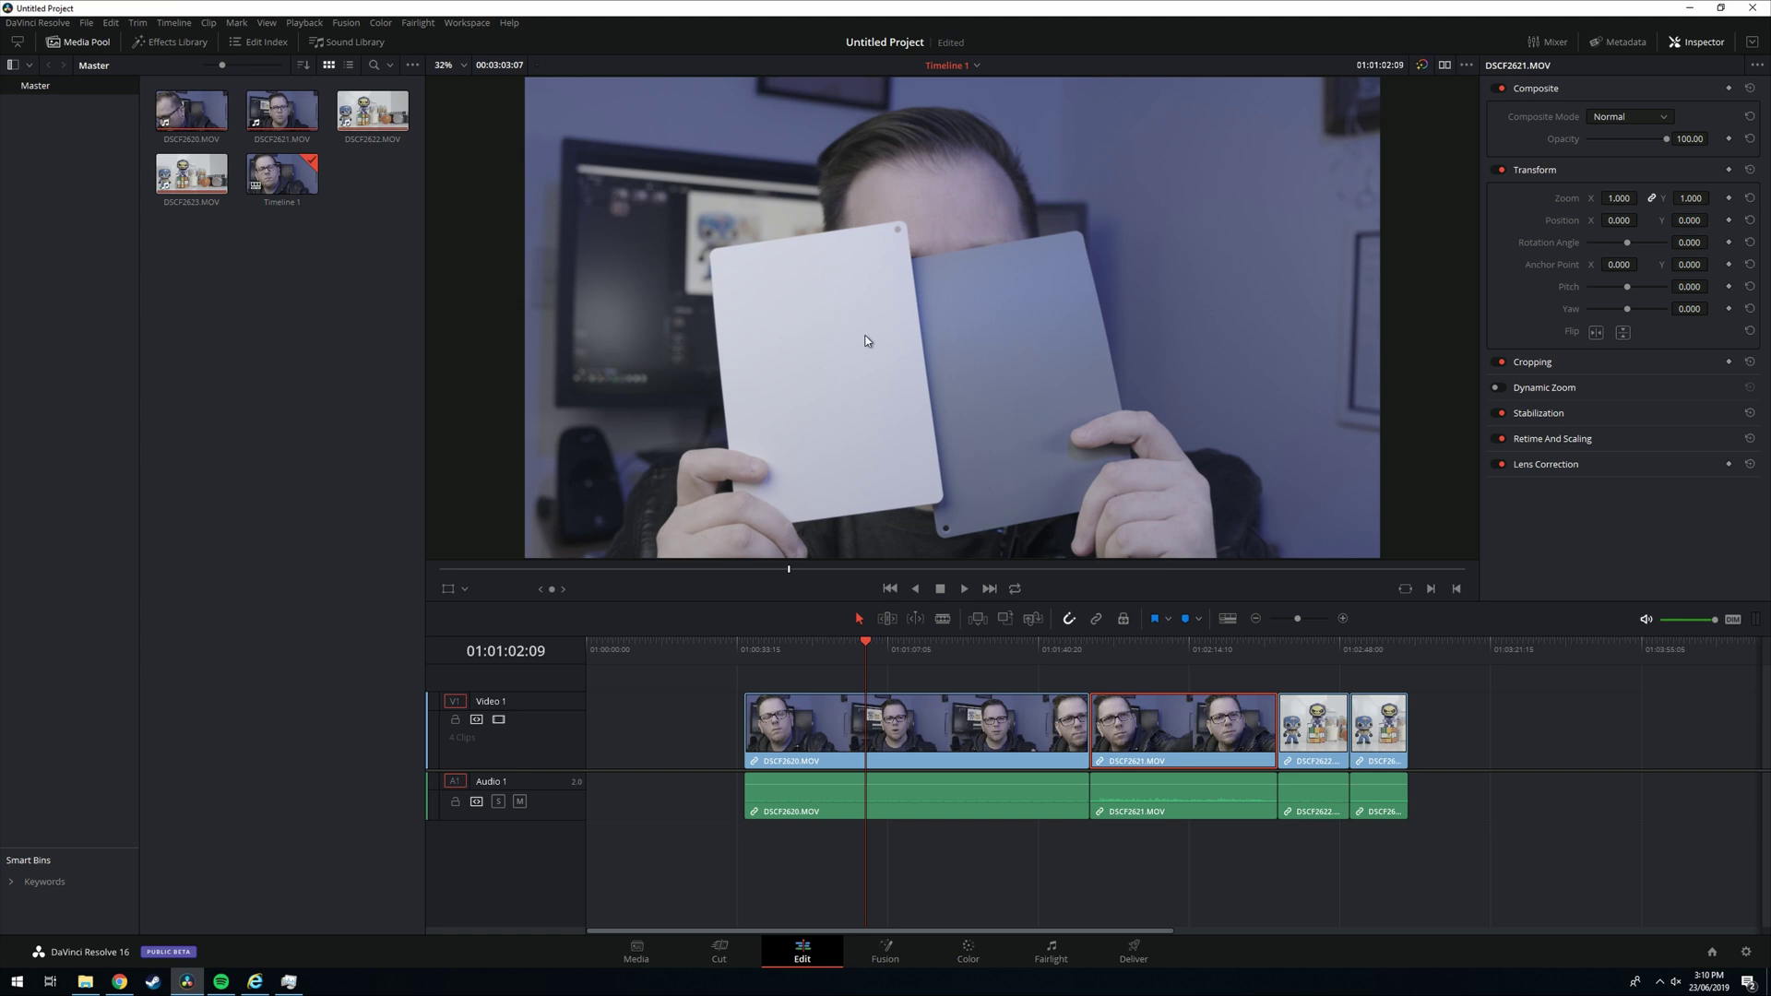
Switch to the Color page with the grey-card frame of clip 01 in the viewer.
left_click(984, 954)
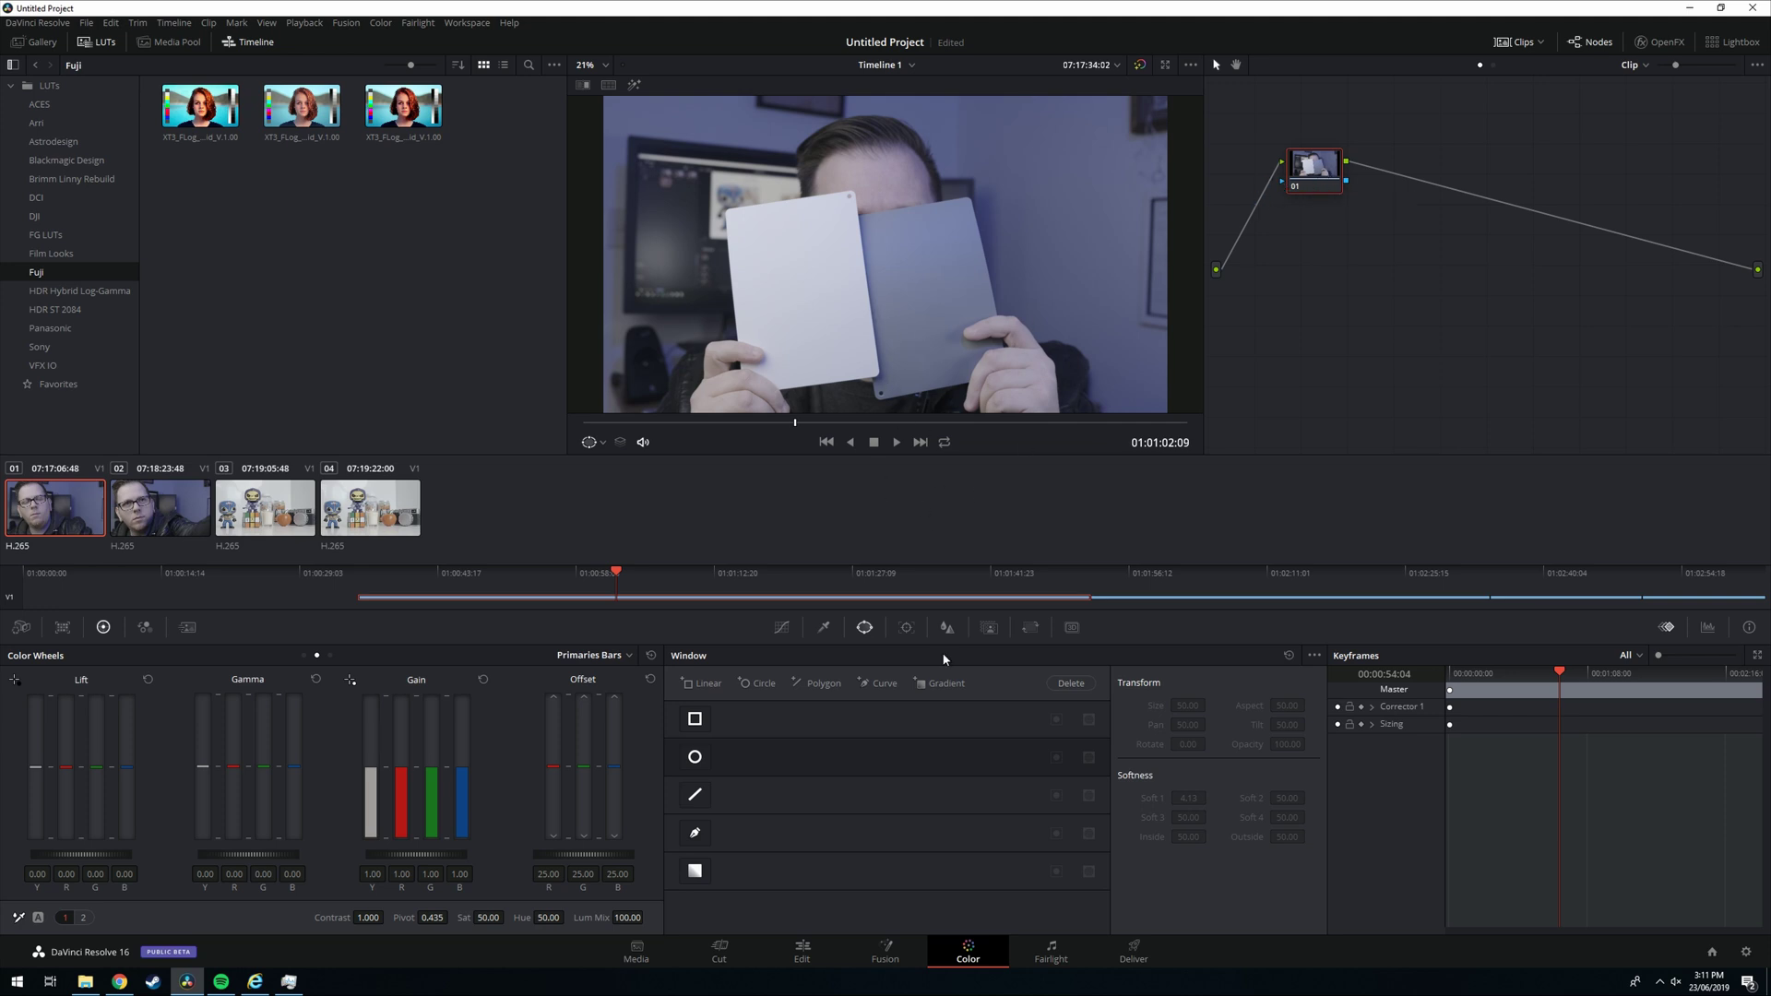
Draw a closed four-point curve window around both cards.
left_click(698, 833)
left_click(788, 256)
left_click(924, 256)
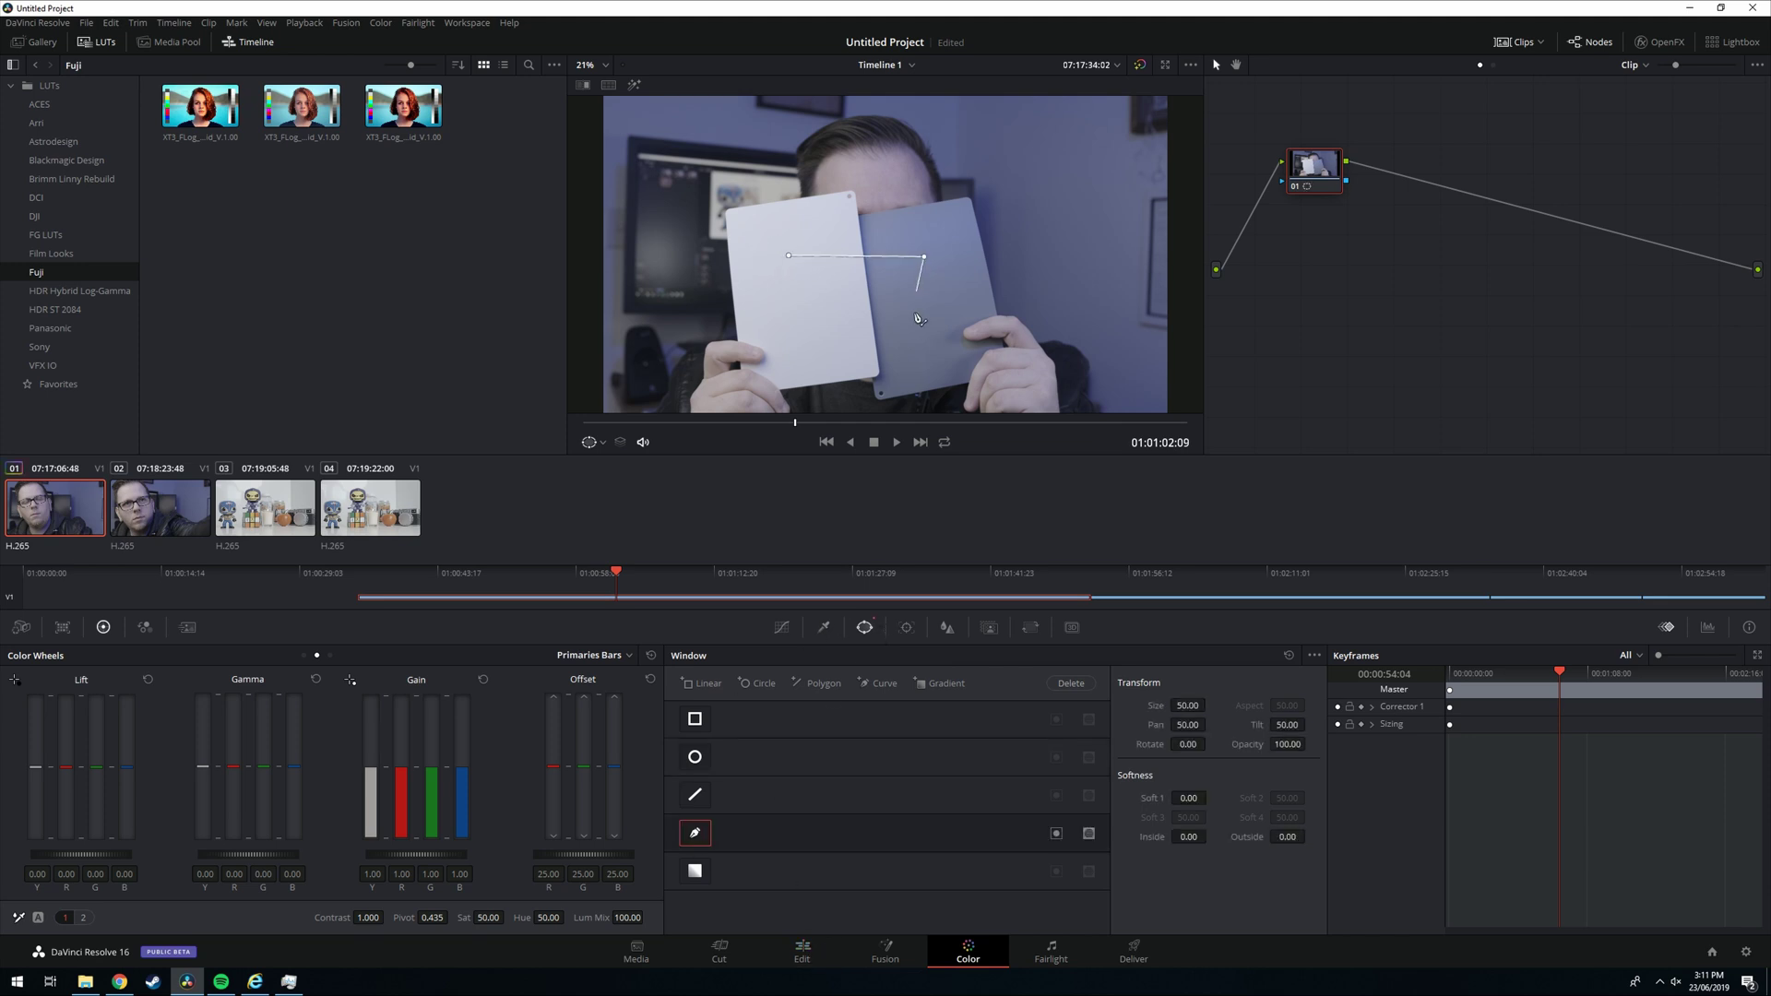
left_click(914, 322)
left_click(792, 323)
left_click(789, 257)
Redraw the four-point window around just the white card and turn on highlight mode with Shift+H.
left_click(779, 254)
left_click(827, 250)
left_click(824, 330)
left_click(765, 305)
left_click(779, 256)
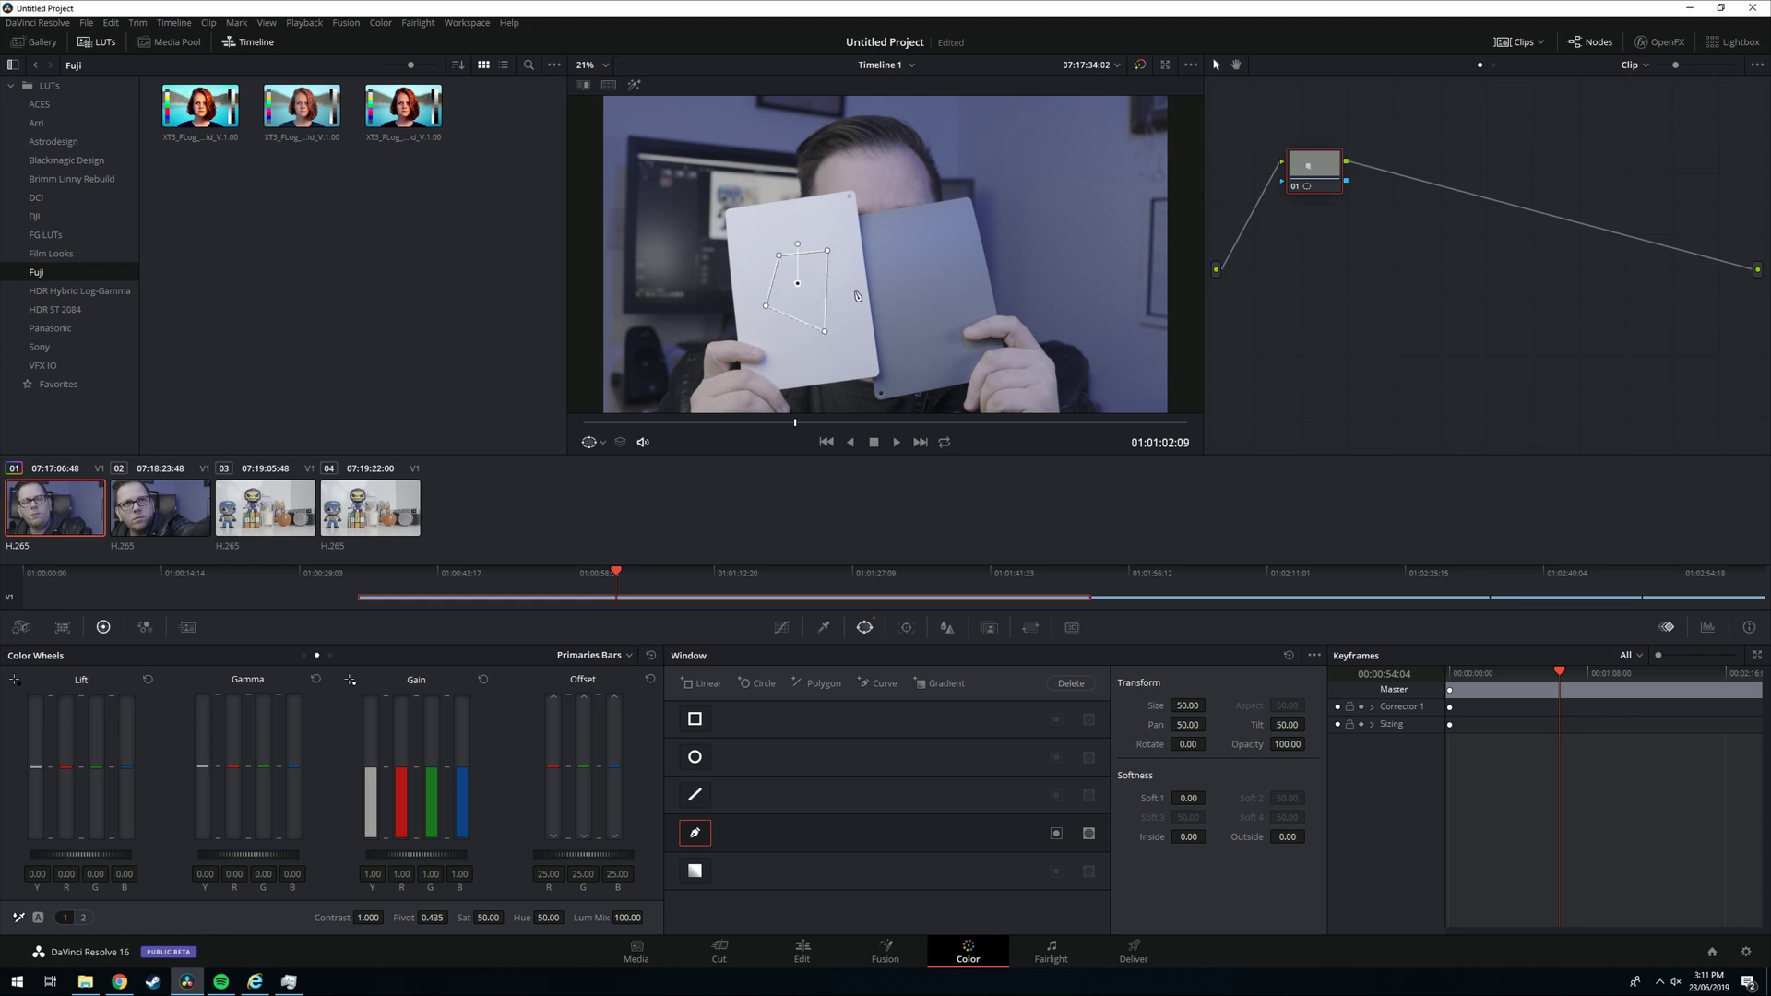
key("shift+h")
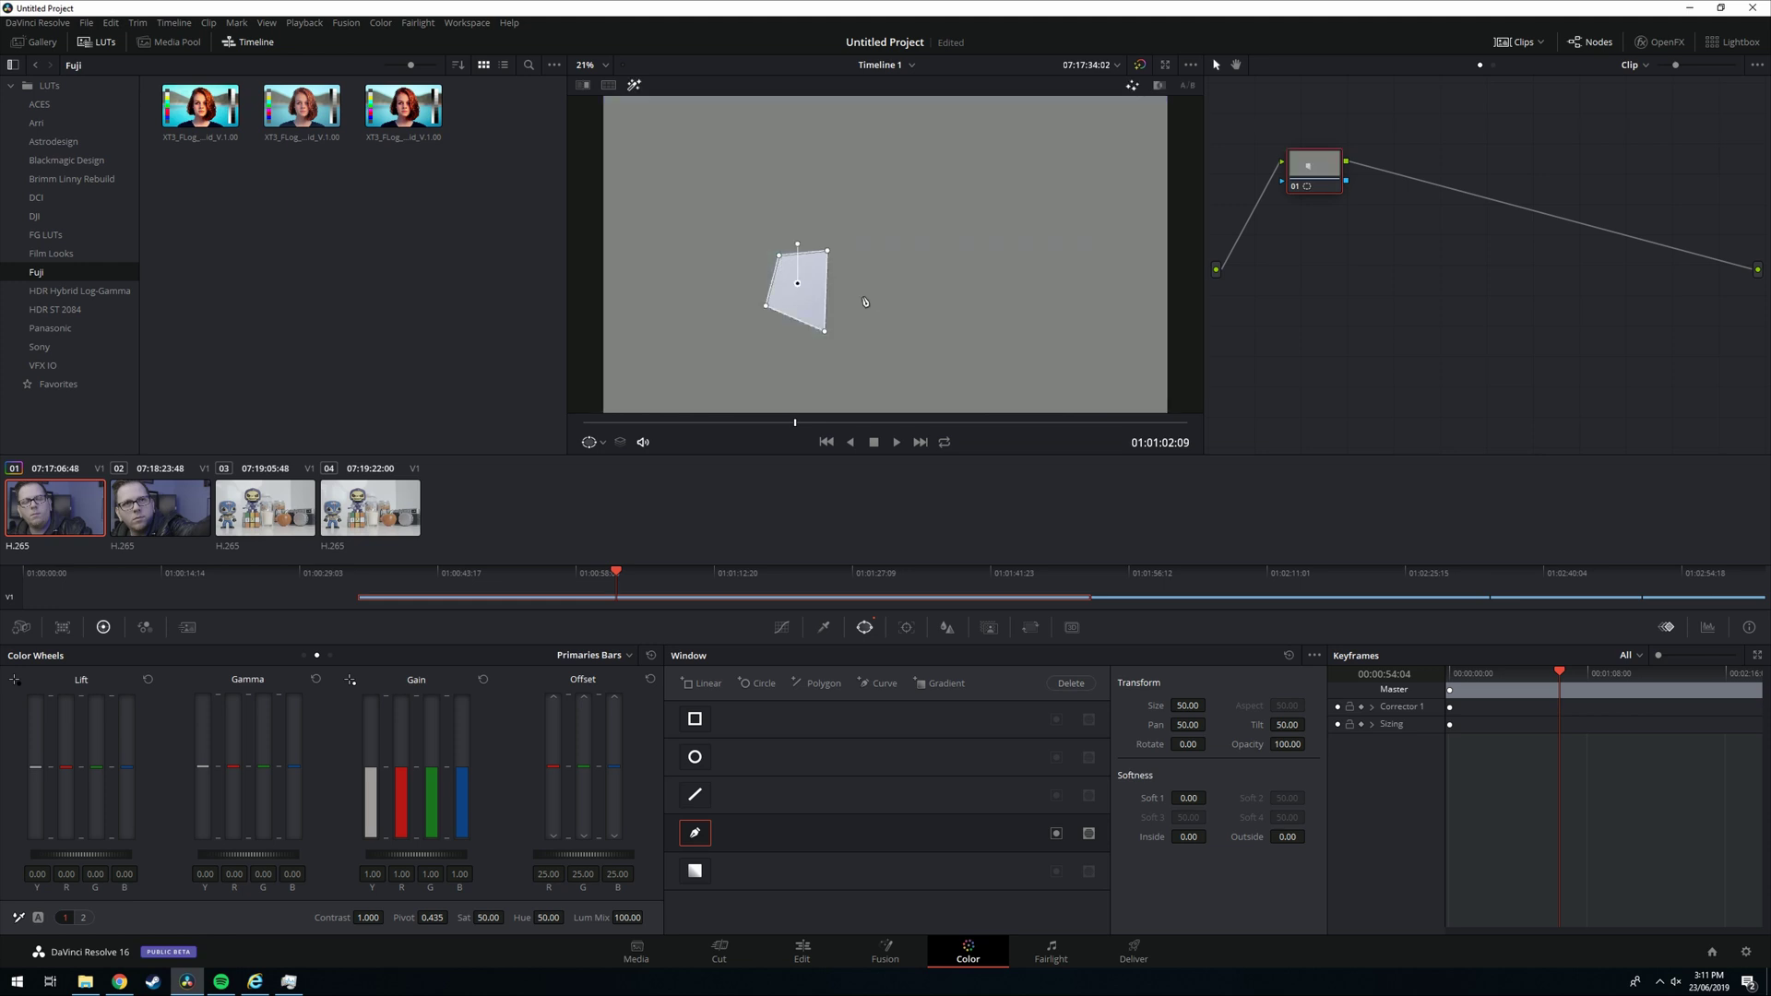
Show the RGB parade scope and lower the blue gain to 0.93.
left_click(1710, 628)
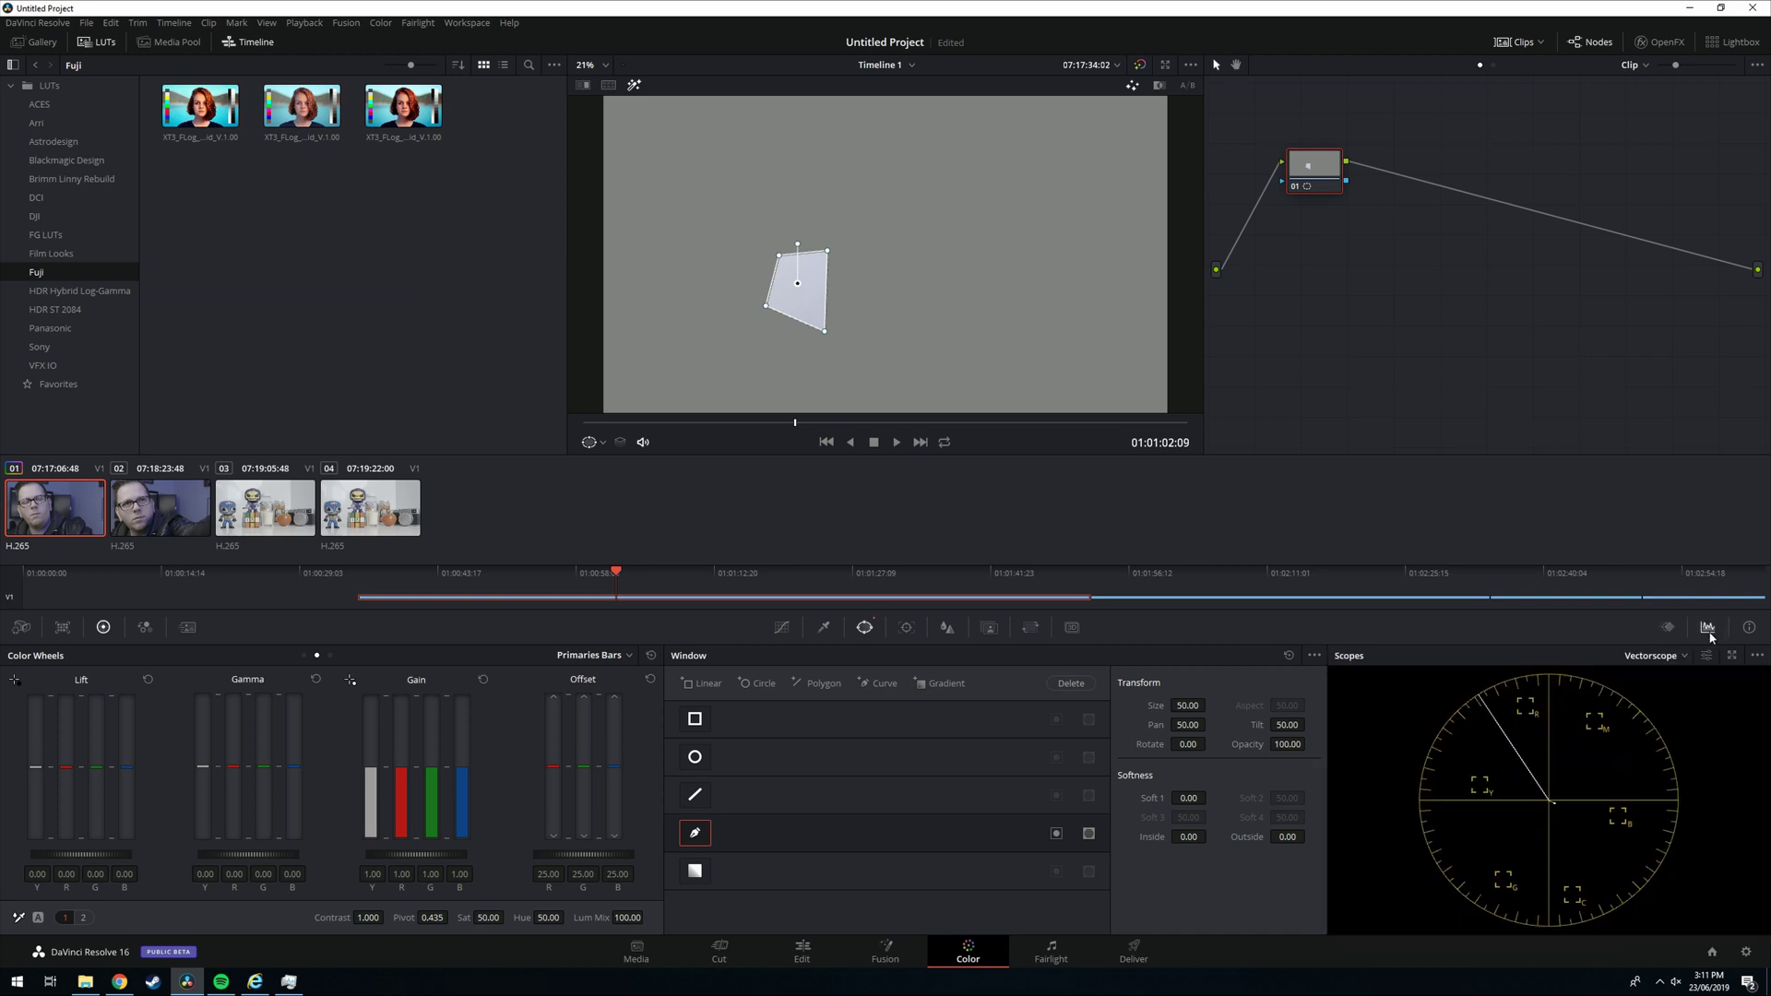
left_click(1685, 656)
left_click(1649, 736)
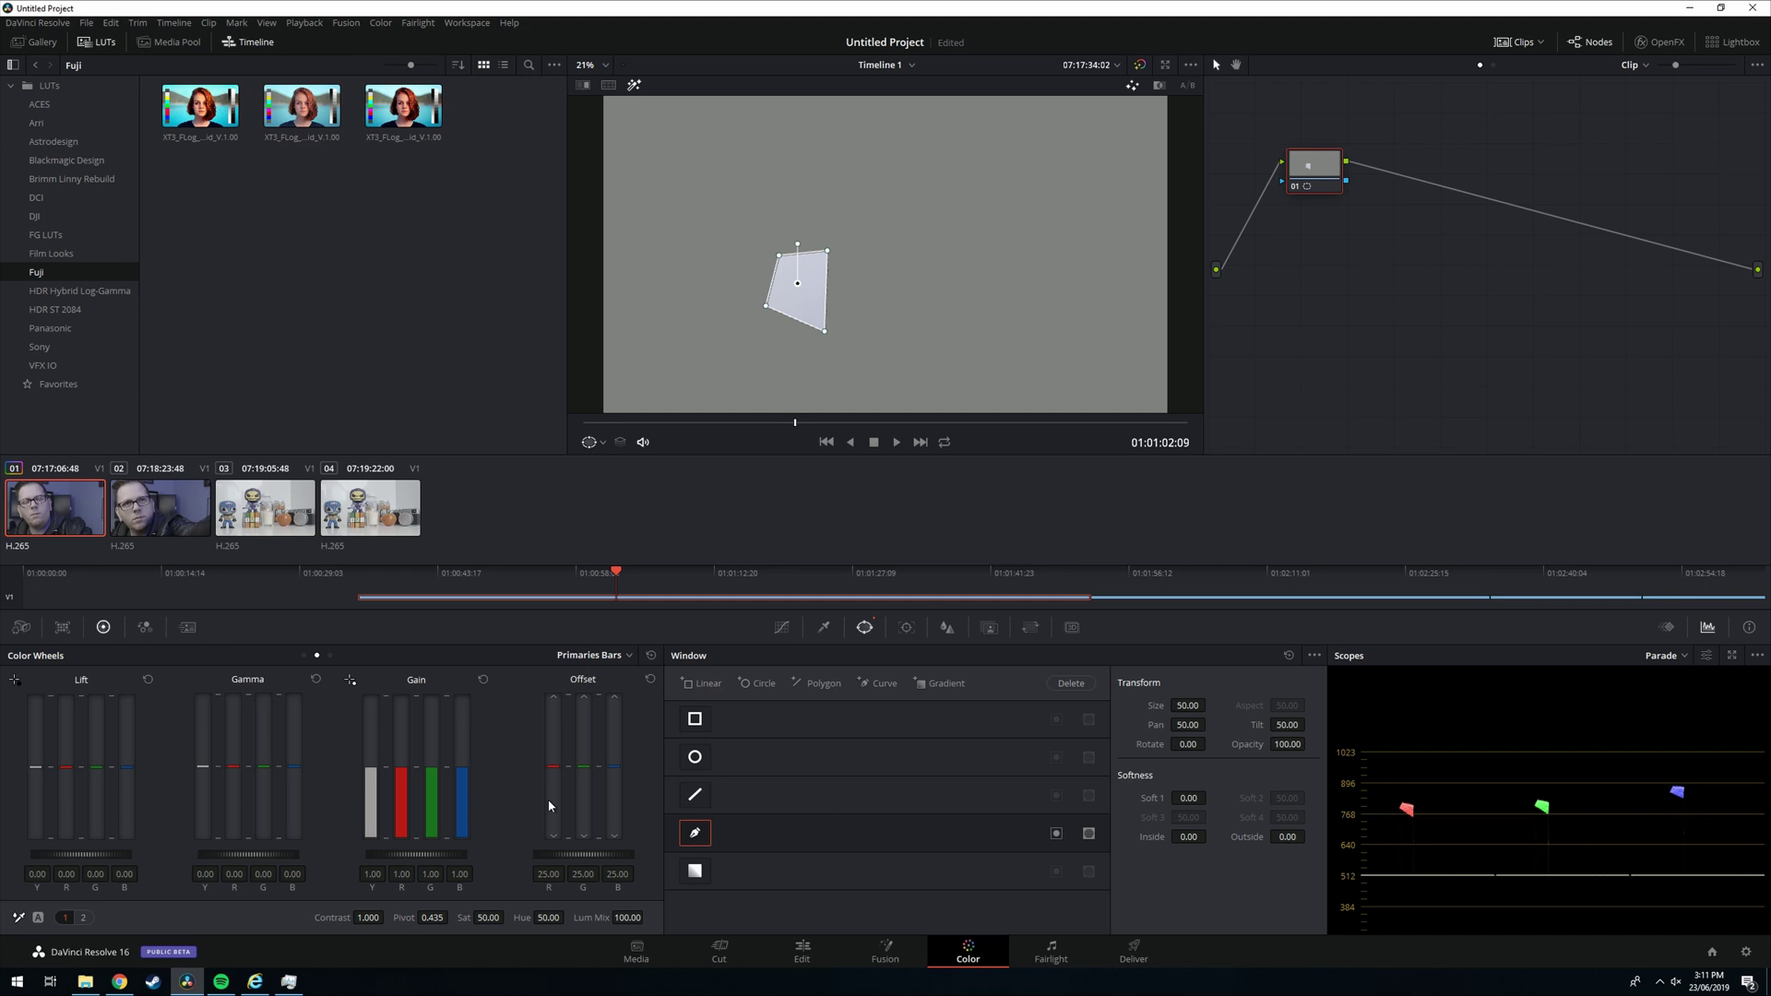
left_click_drag(456, 799, 401, 792)
Drag the four mask corners out past the frame edges.
scroll(844, 276, "down", 2)
left_click_drag(841, 251, 1128, 122)
left_click_drag(838, 315, 1151, 399)
left_click_drag(791, 297, 624, 387)
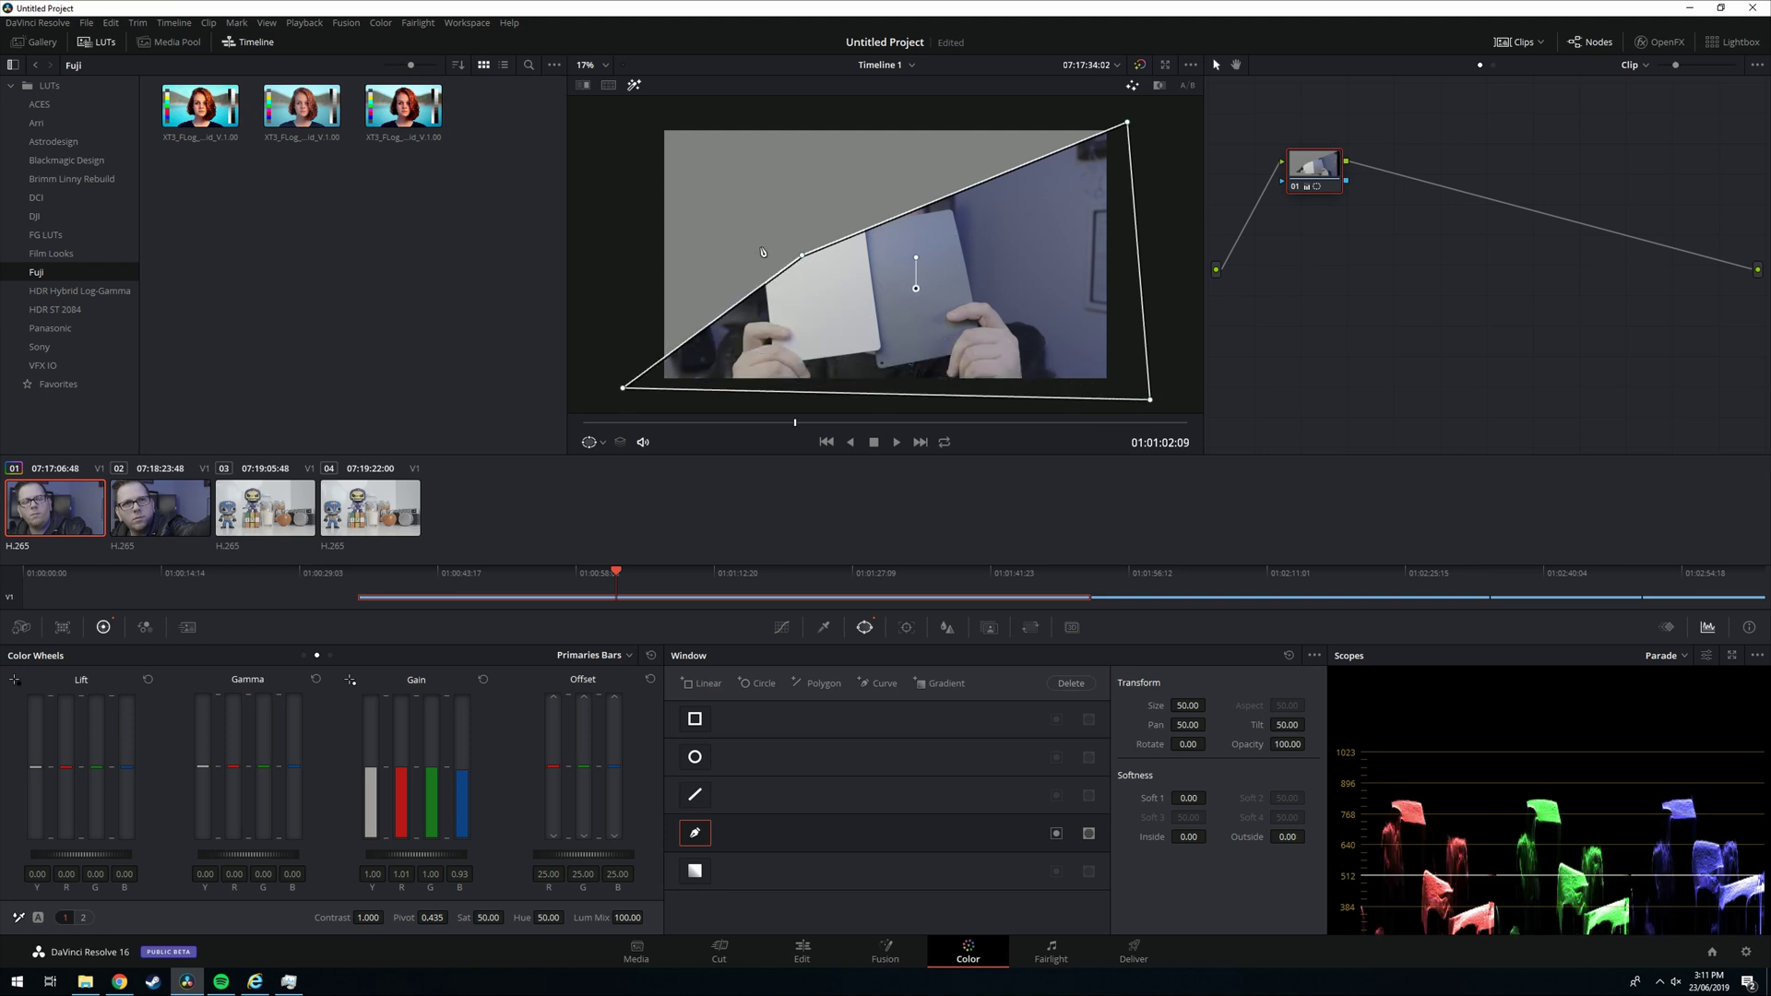
left_click_drag(802, 255, 645, 119)
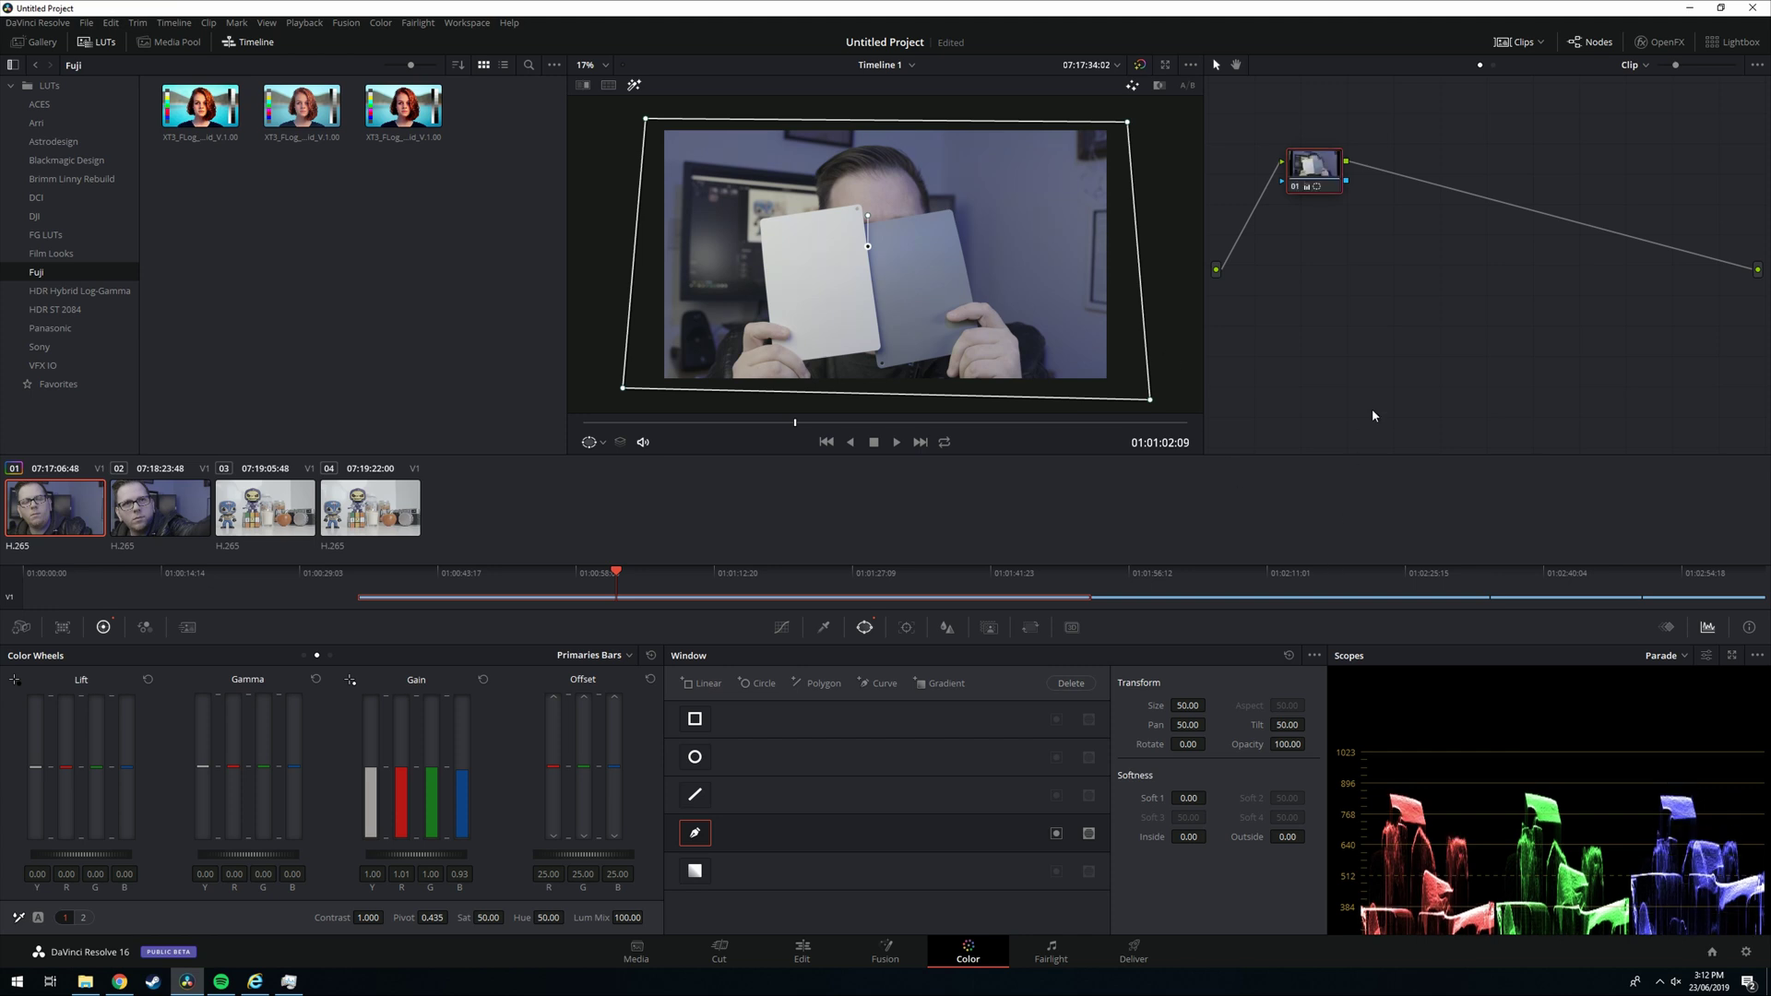
Add a serial node 02 after node 01 with Alt+S and reselect node 01.
key("alt+s")
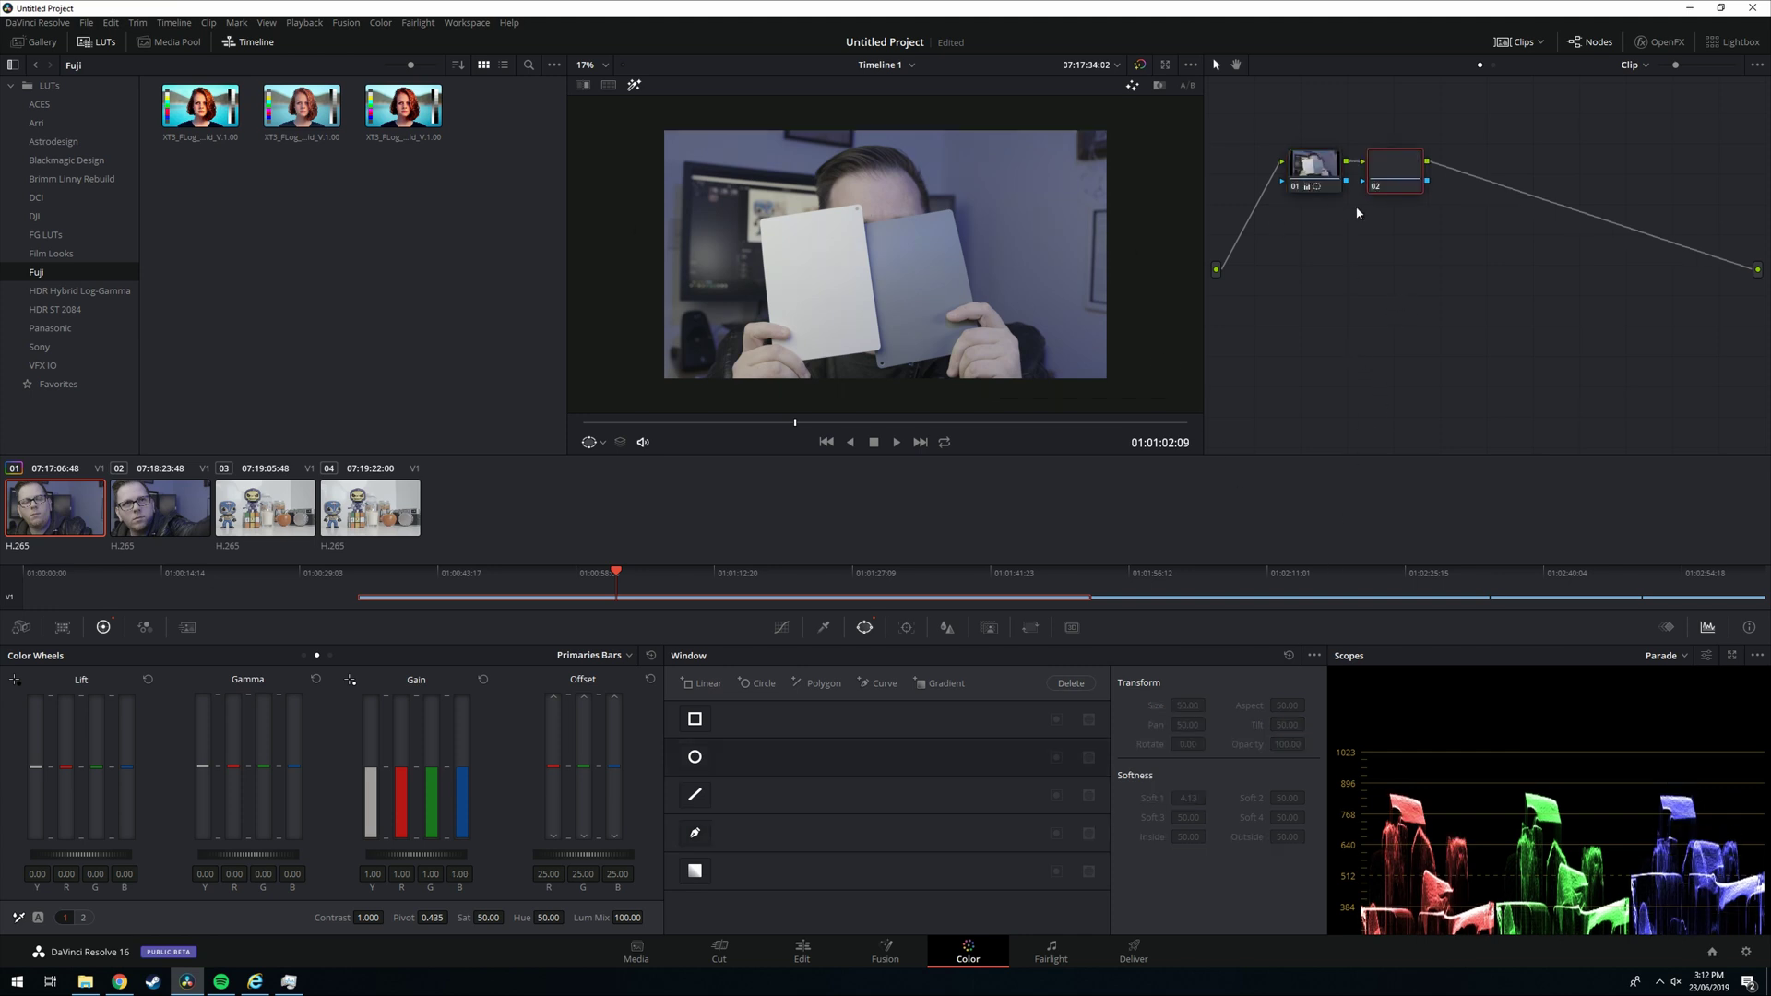
left_click(1320, 175)
left_click(1393, 170)
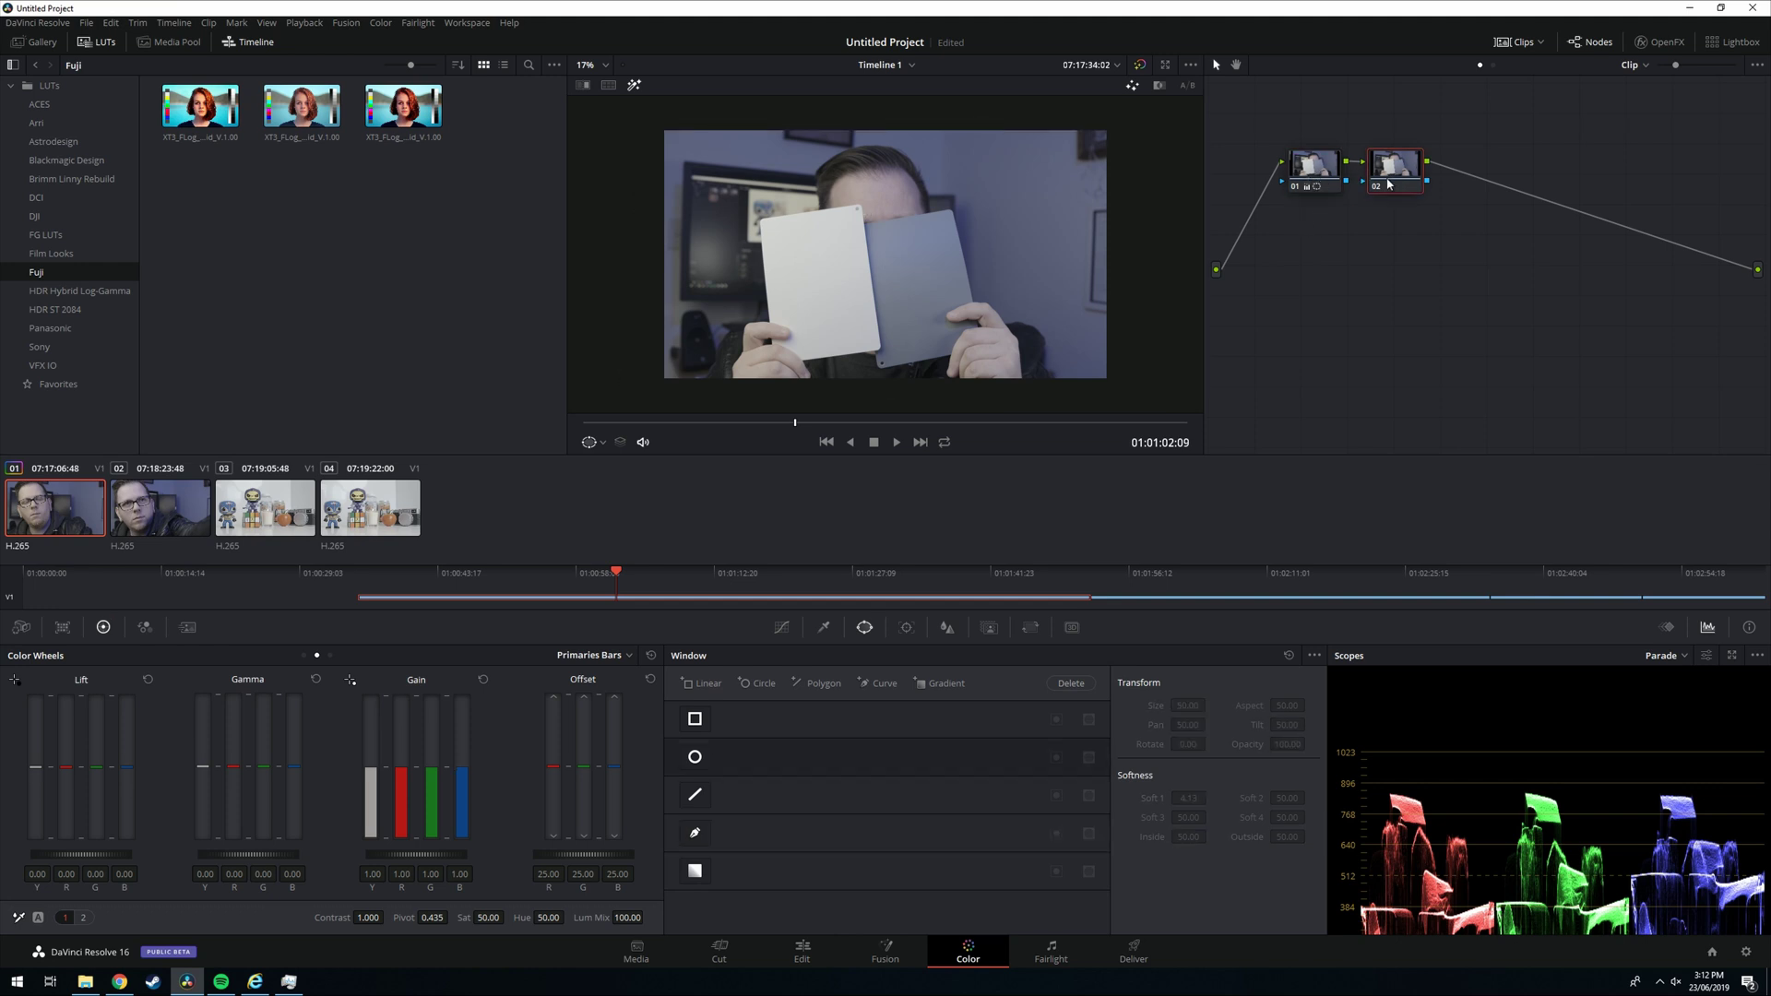
left_click(1316, 178)
Label node 01 'WB' and node 02 'Exposure'.
right_click(1311, 184)
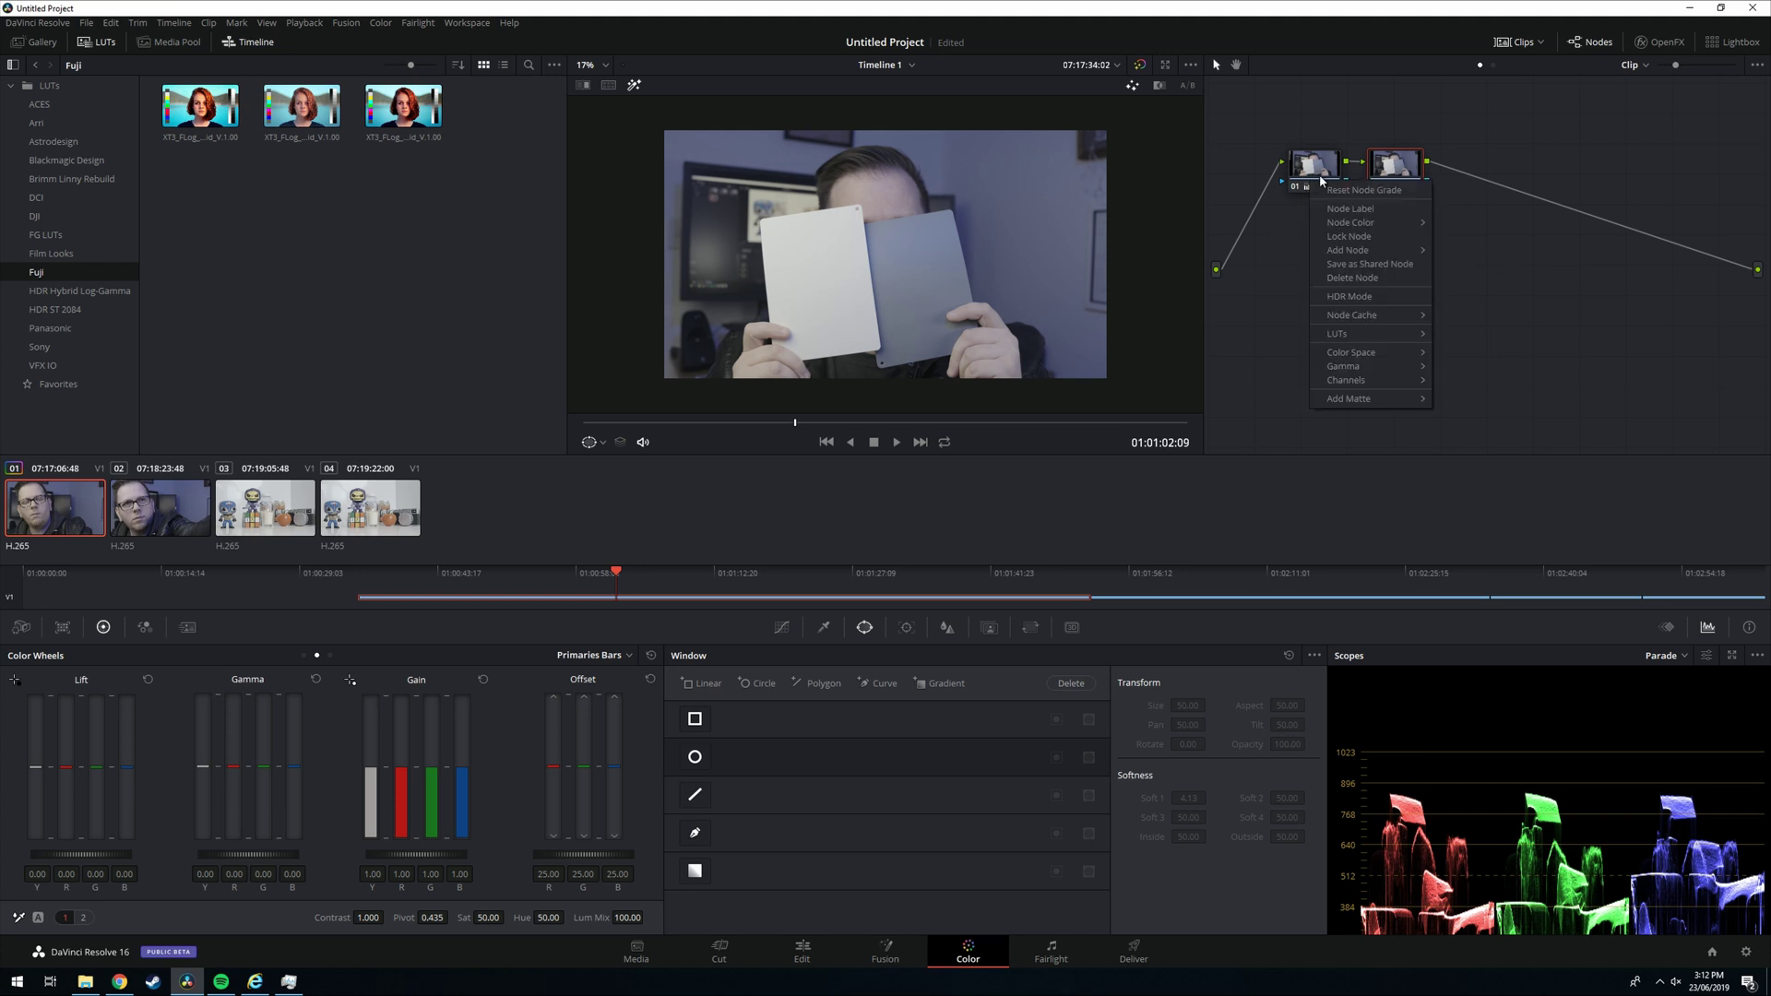
left_click(1381, 210)
type("WB")
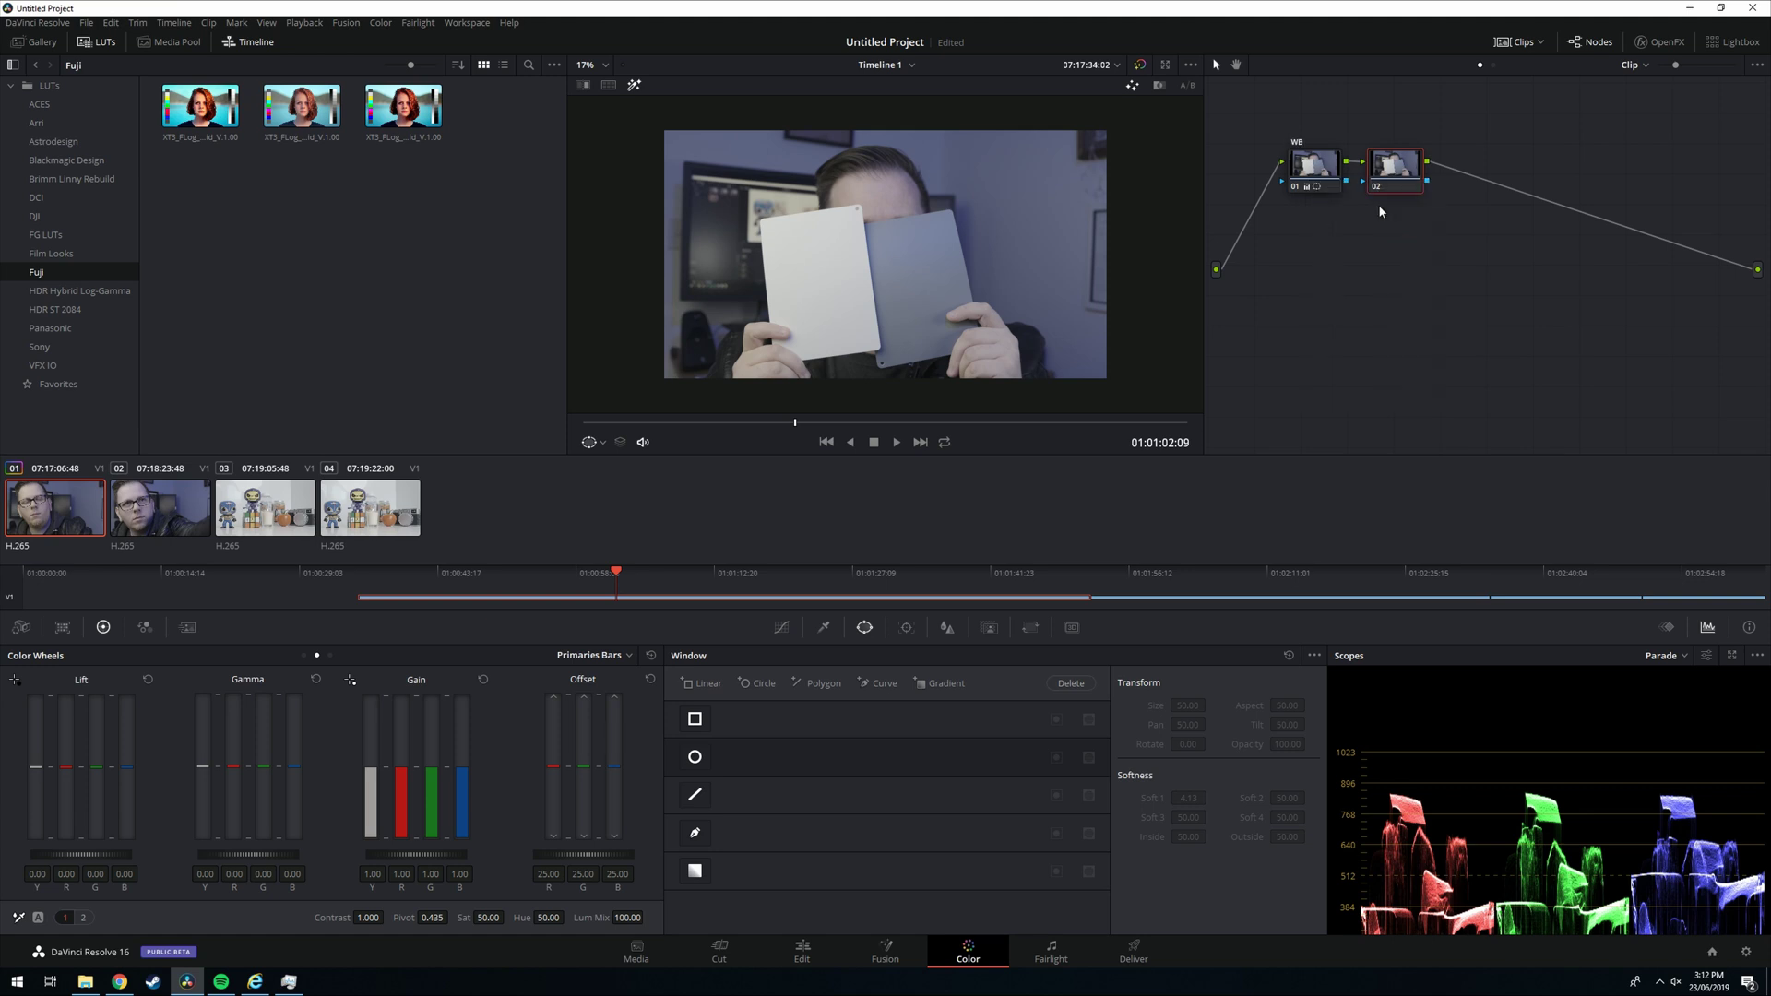
right_click(1393, 182)
left_click(1438, 206)
type("Exposure")
key("Return")
On the Exposure node, set lift -0.04, gamma 0.03 and gain 1.37, checking the enlarged parade on the face frame.
left_click(1731, 656)
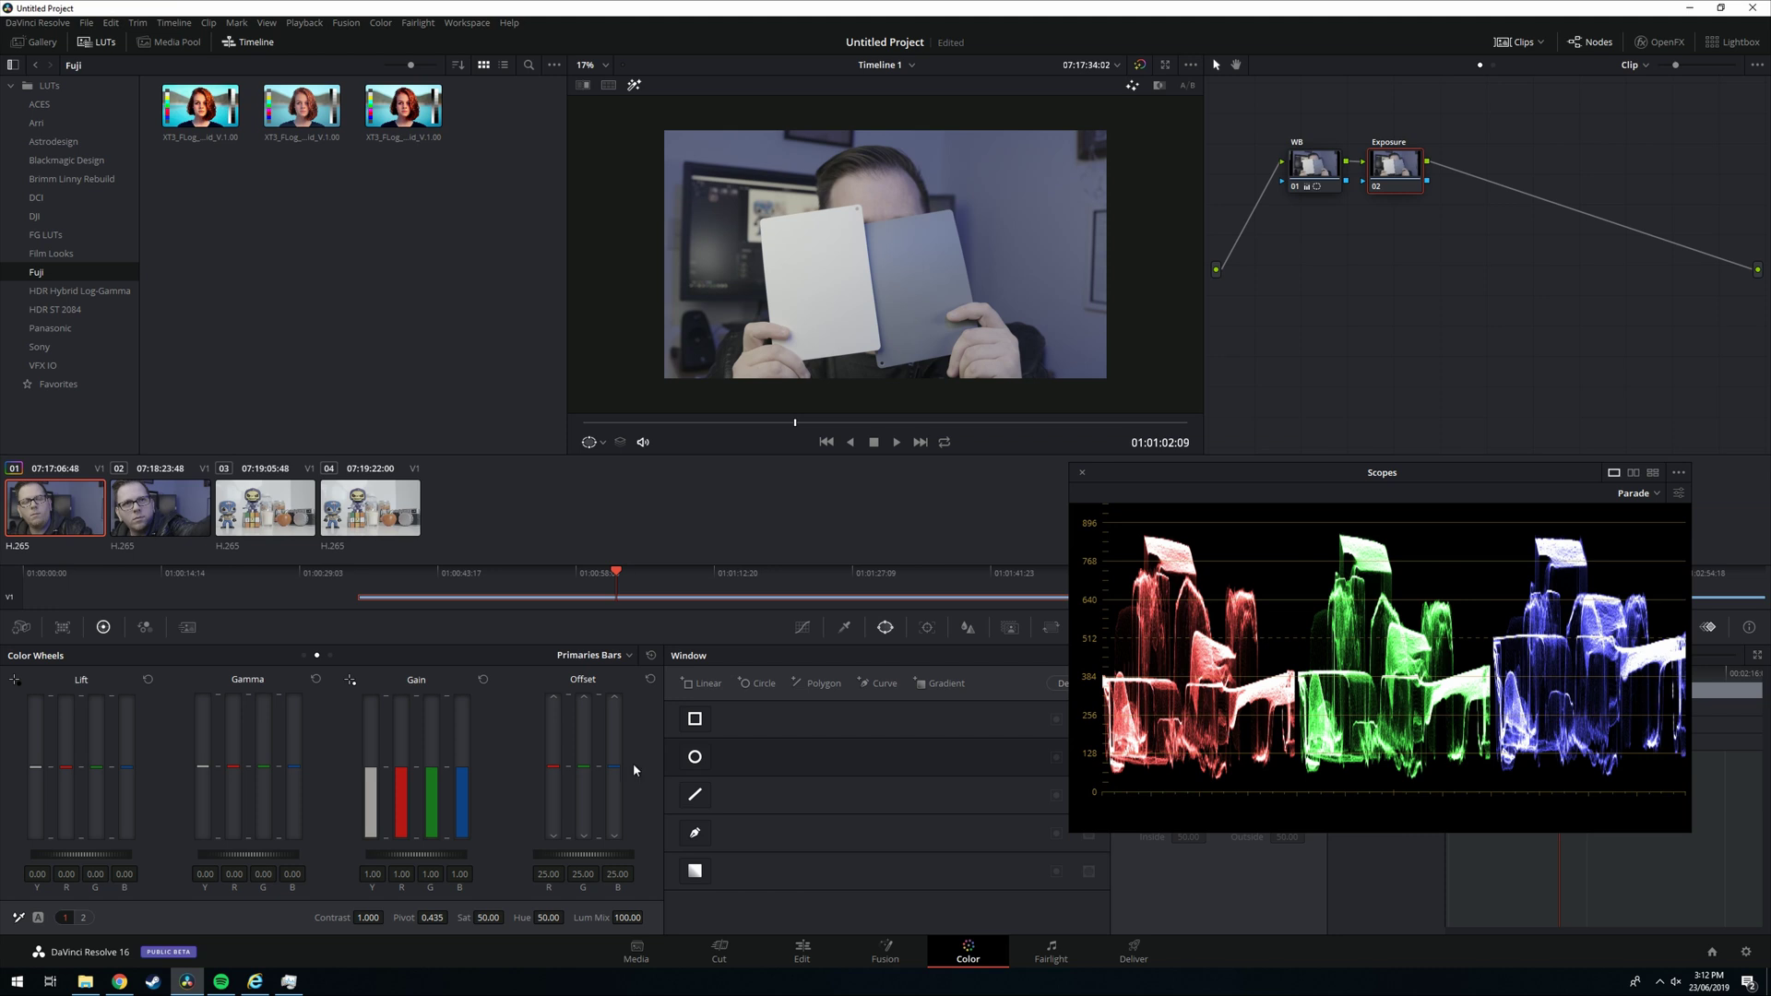
left_click_drag(110, 857, 100, 860)
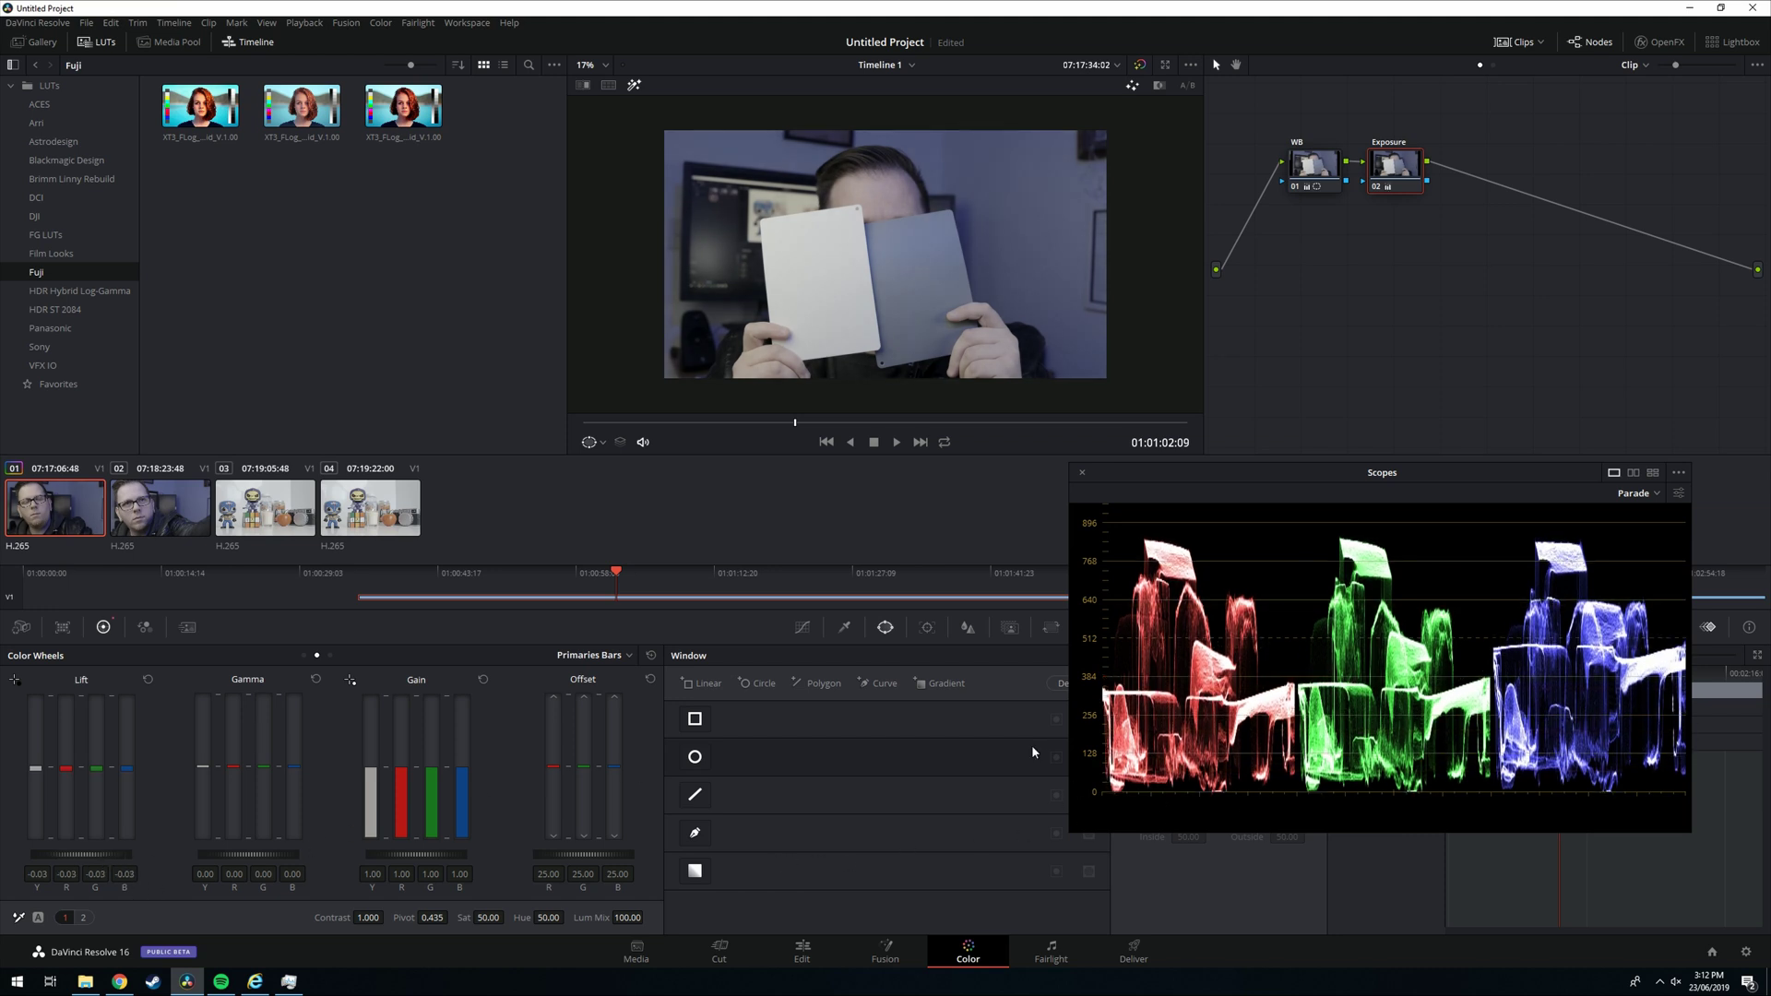
scroll(1119, 747, "up", 1)
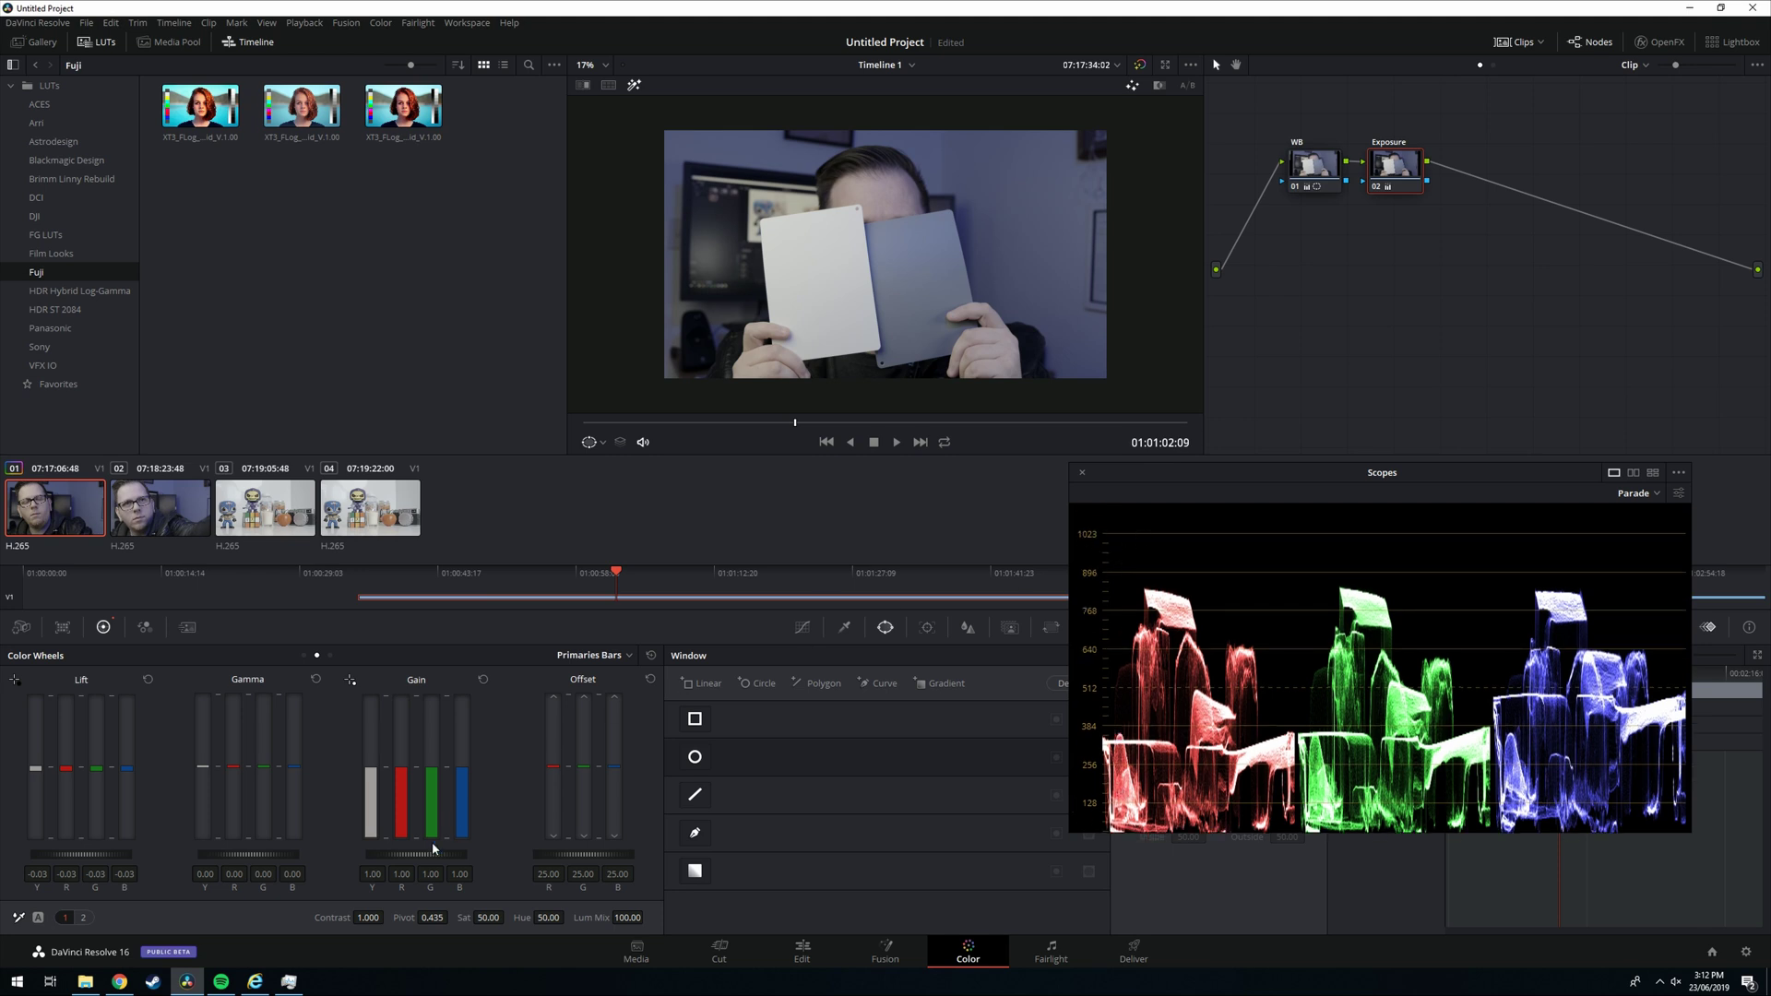
scroll(1361, 730, "down", 2)
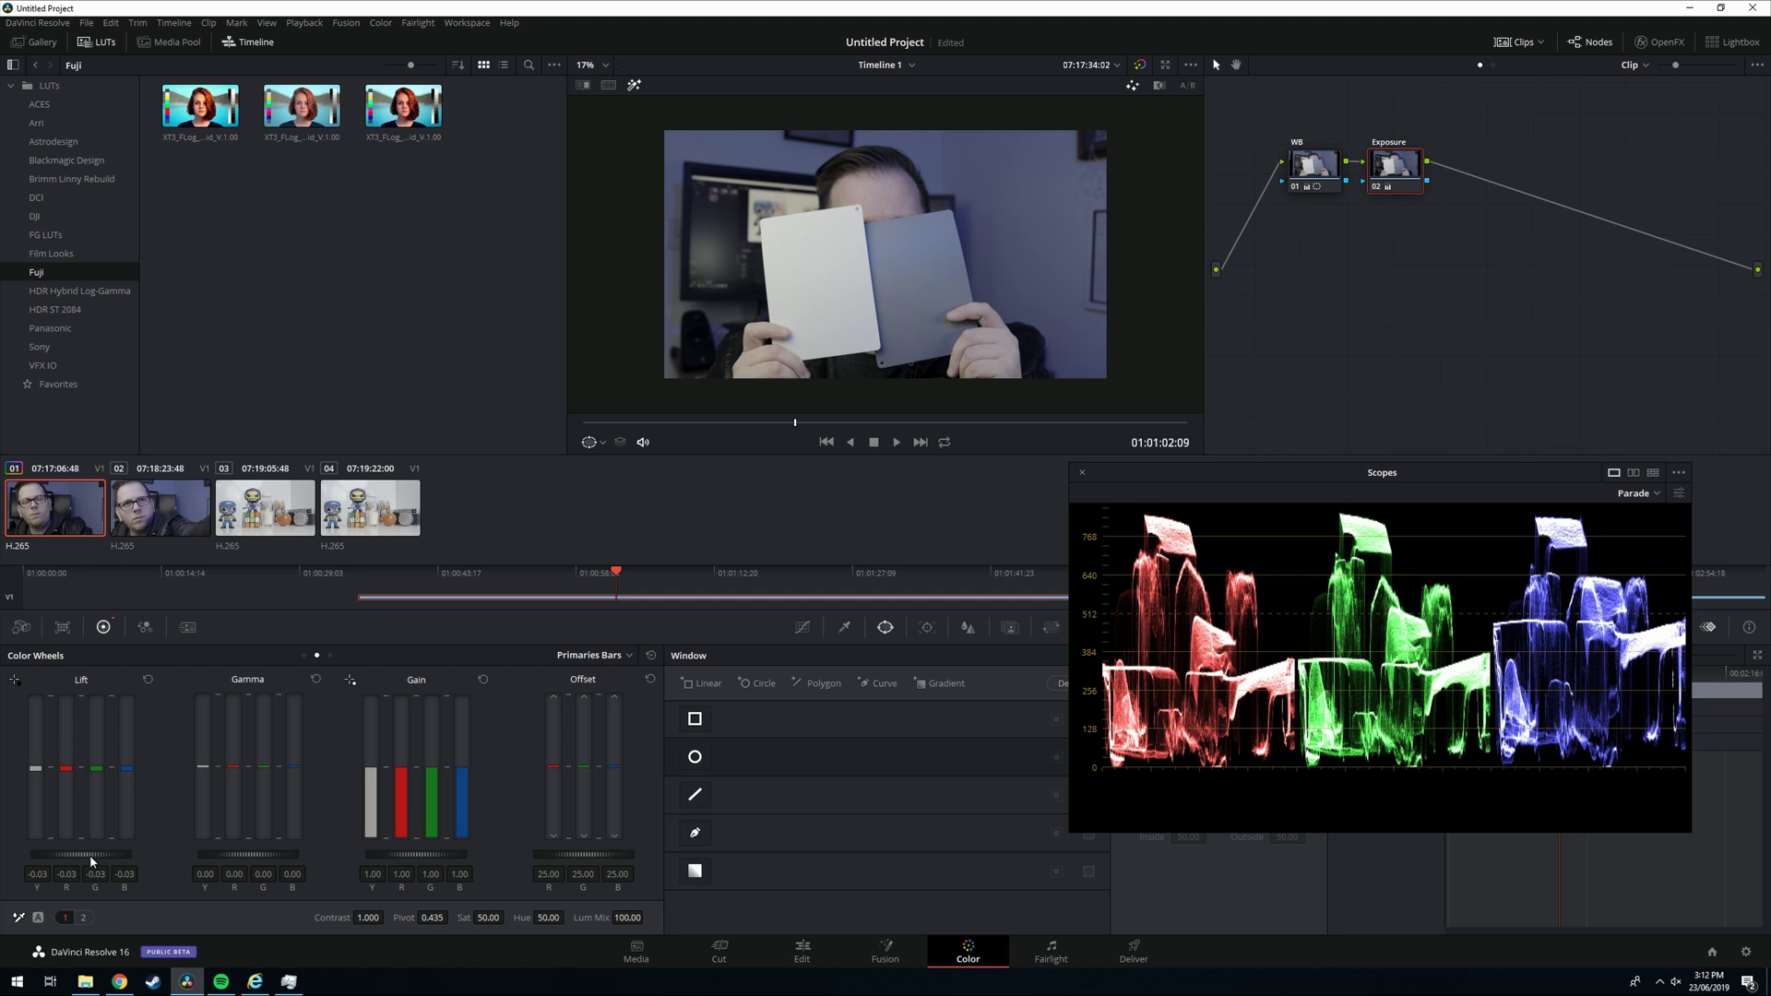
mouse_move(91, 860)
left_mouse_down()
mouse_move(116, 861)
mouse_move(90, 861)
left_mouse_up()
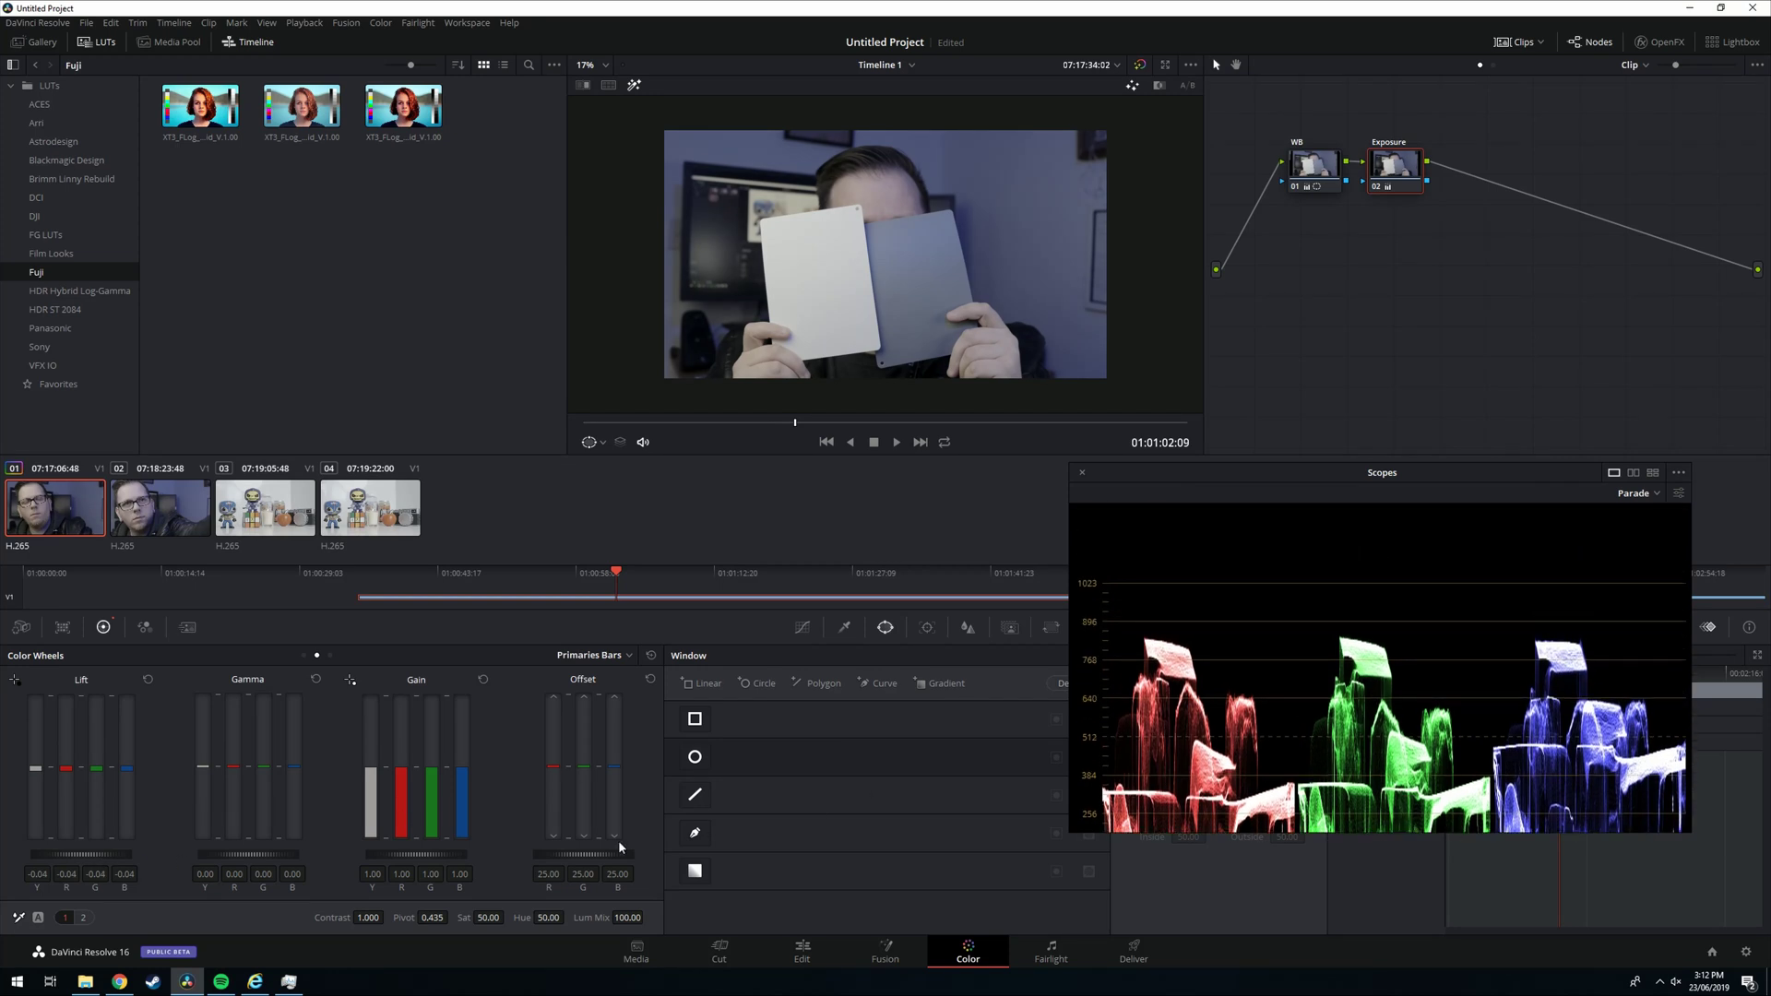
left_click_drag(406, 855, 438, 854)
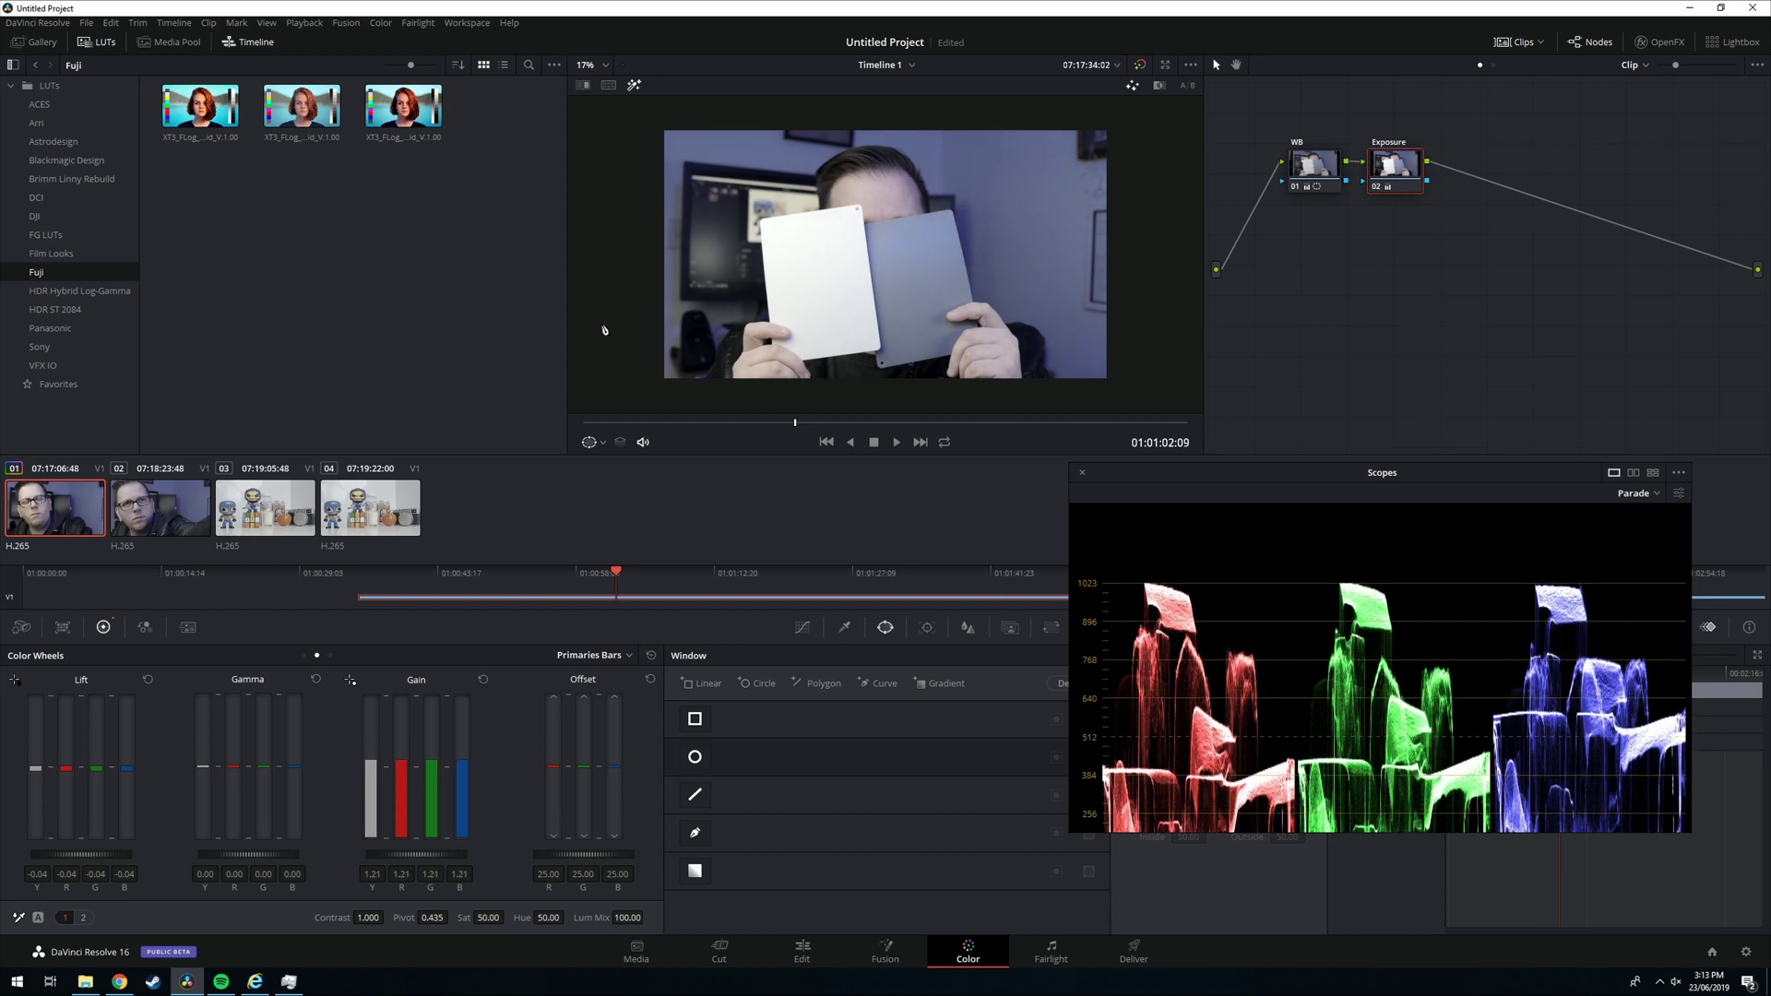
left_click_drag(822, 423, 881, 424)
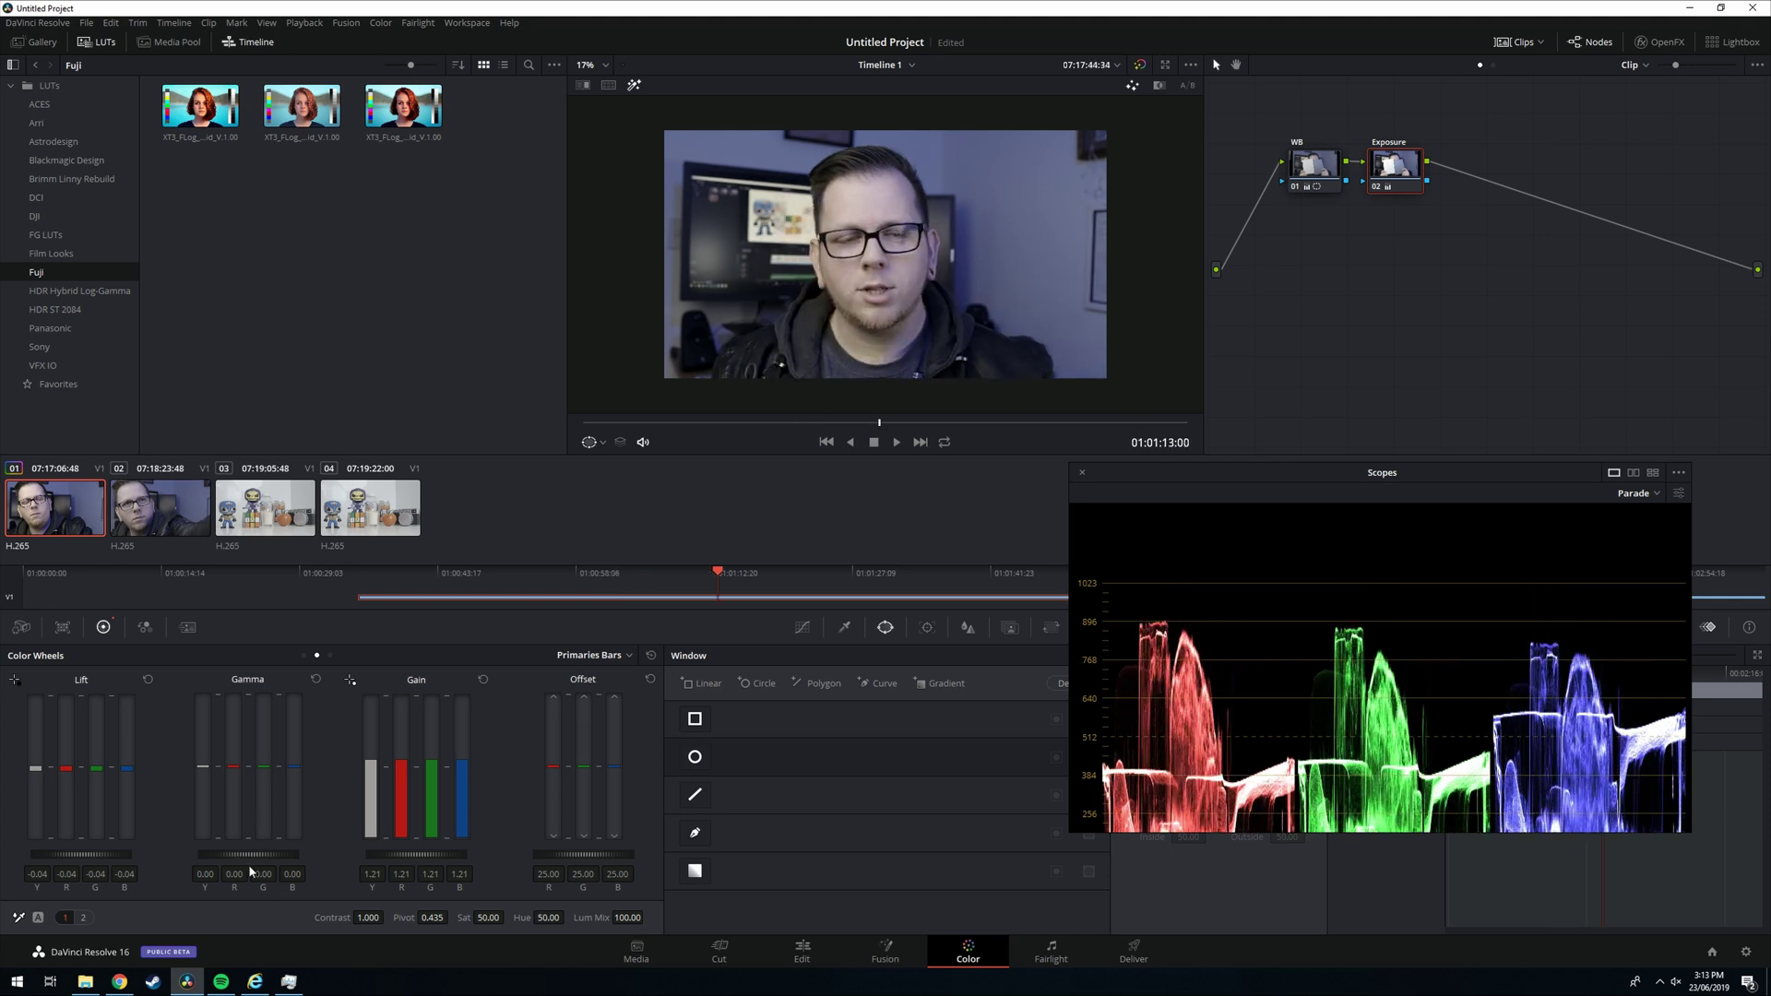
mouse_move(251, 854)
left_mouse_down()
mouse_move(273, 854)
mouse_move(222, 855)
mouse_move(259, 854)
mouse_move(244, 854)
left_mouse_up()
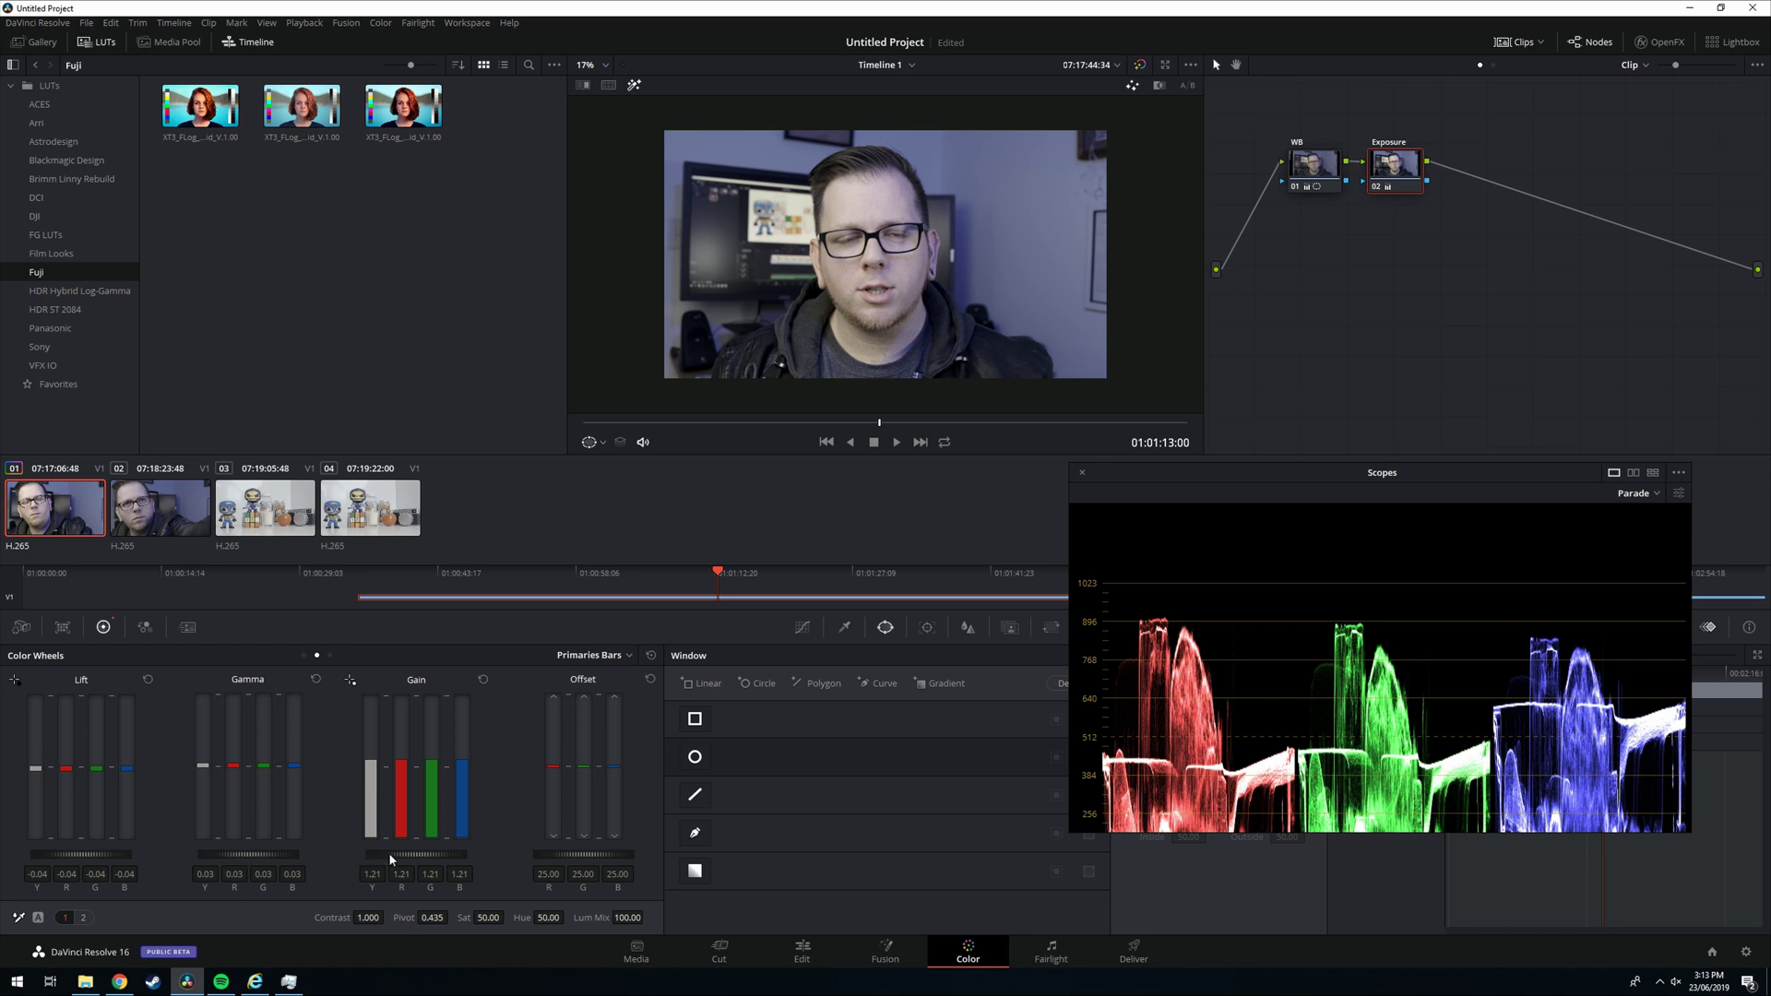
left_click_drag(416, 854, 439, 854)
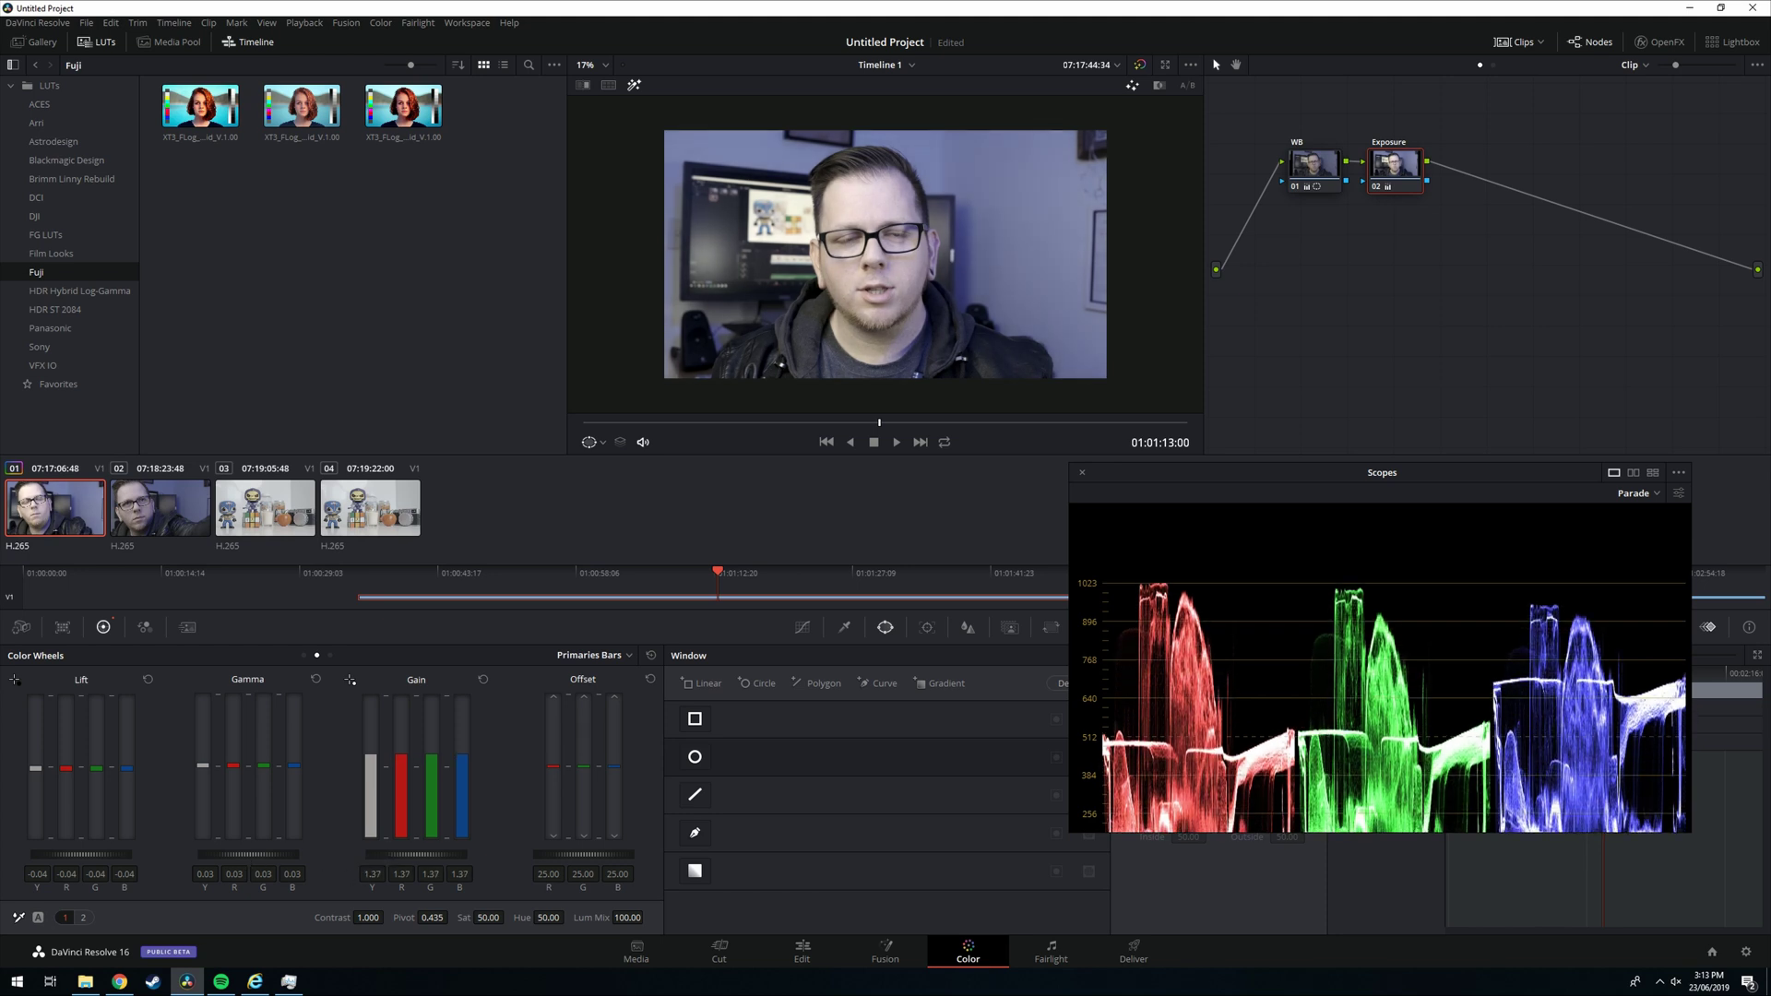
Scroll down in DaVinci Resolve after finishing the Exposure grade.
scroll(1273, 673, "down", 3)
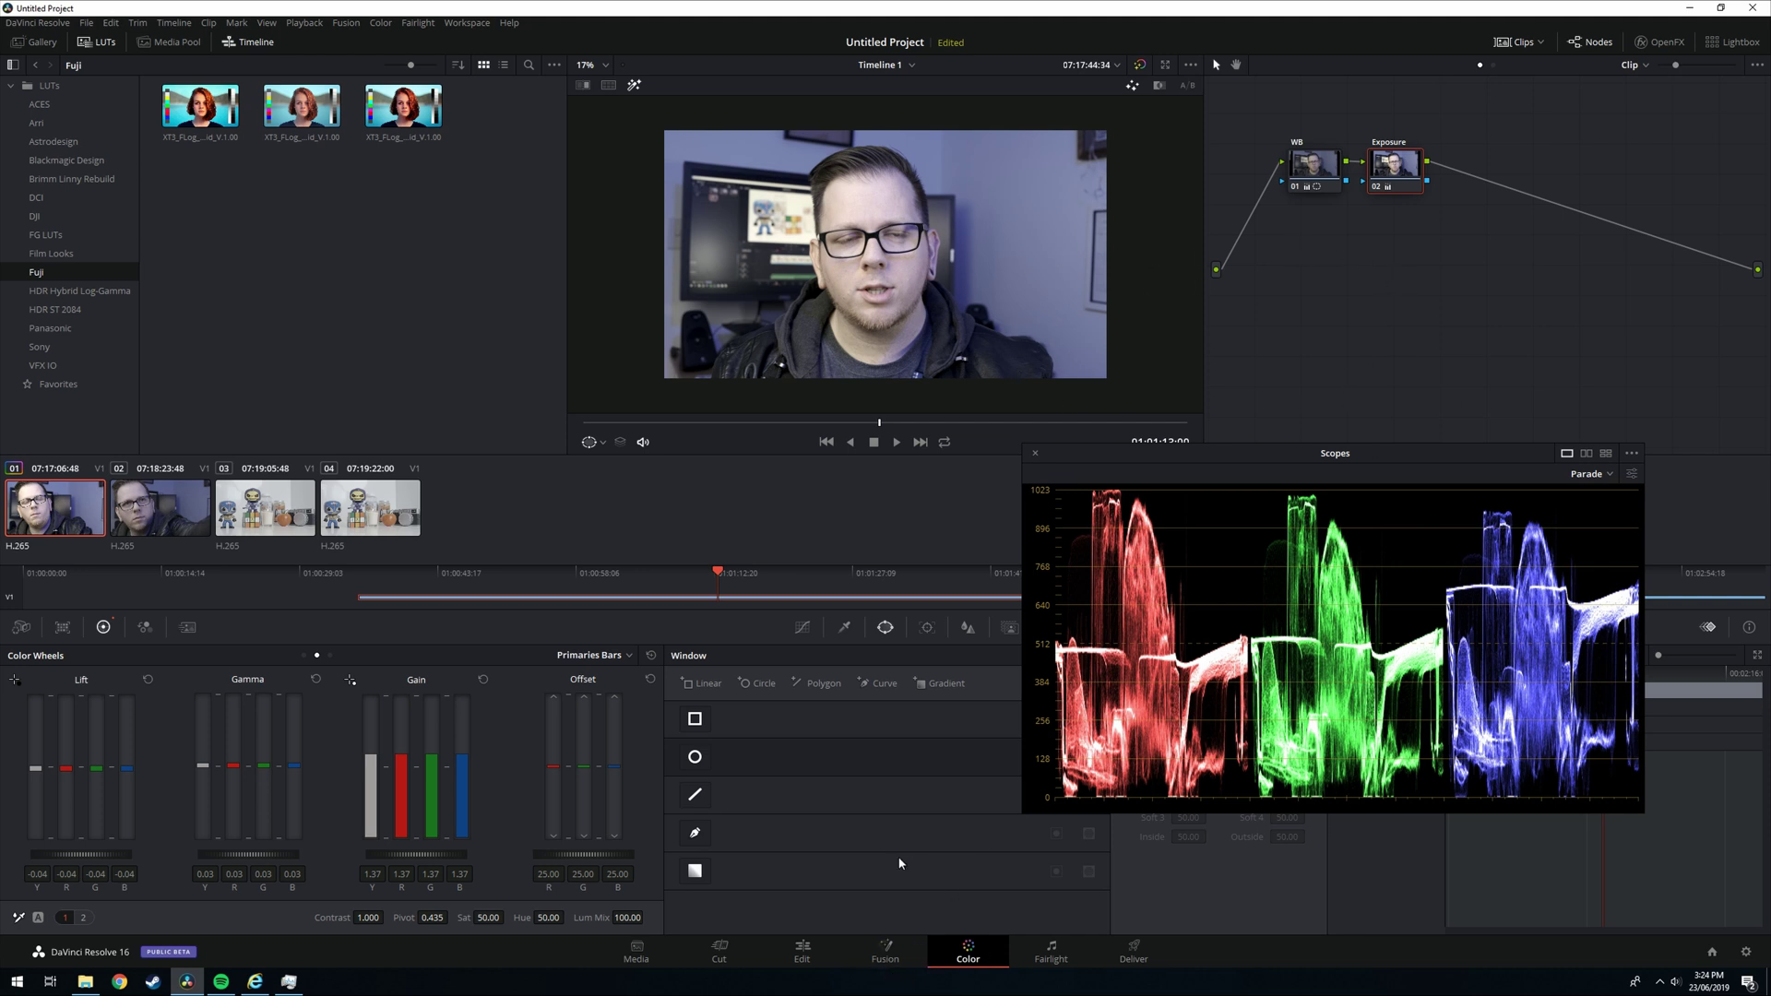
From the Fujifilm LUT page, open the downloaded F-Log_DataSheet_E_Ver.1.0.pdf and allow it through IE security.
left_click(255, 982)
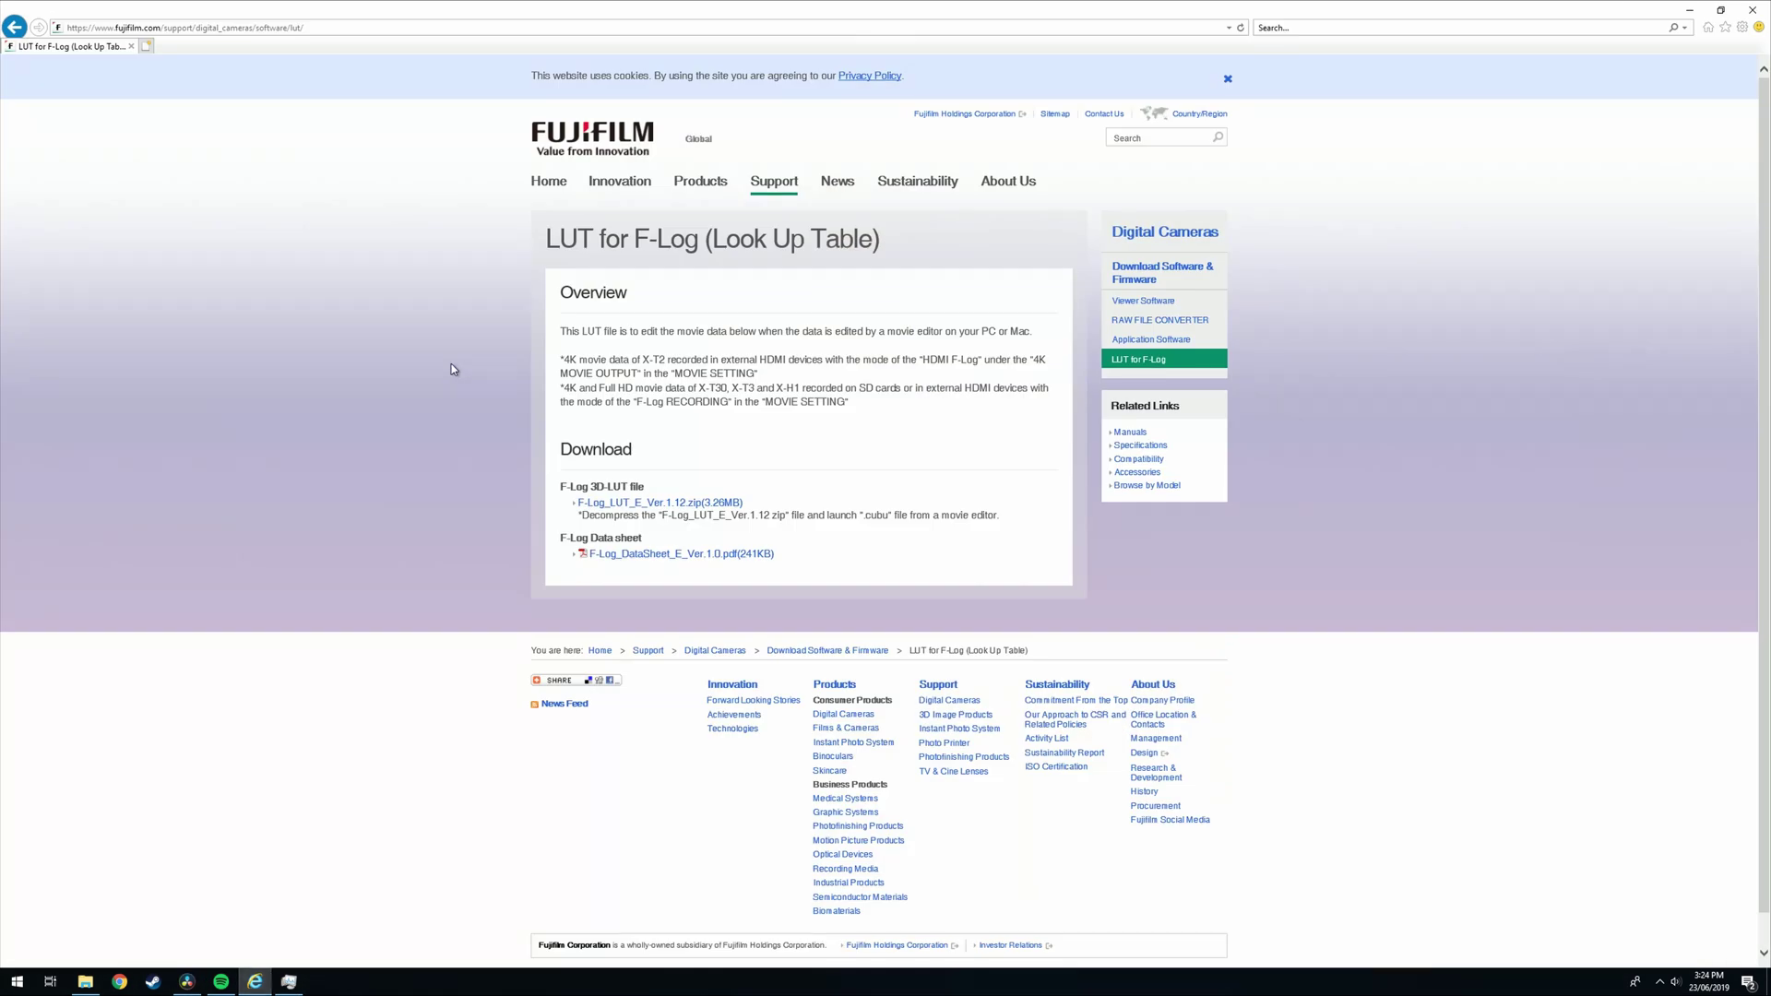
left_click_drag(546, 240, 885, 242)
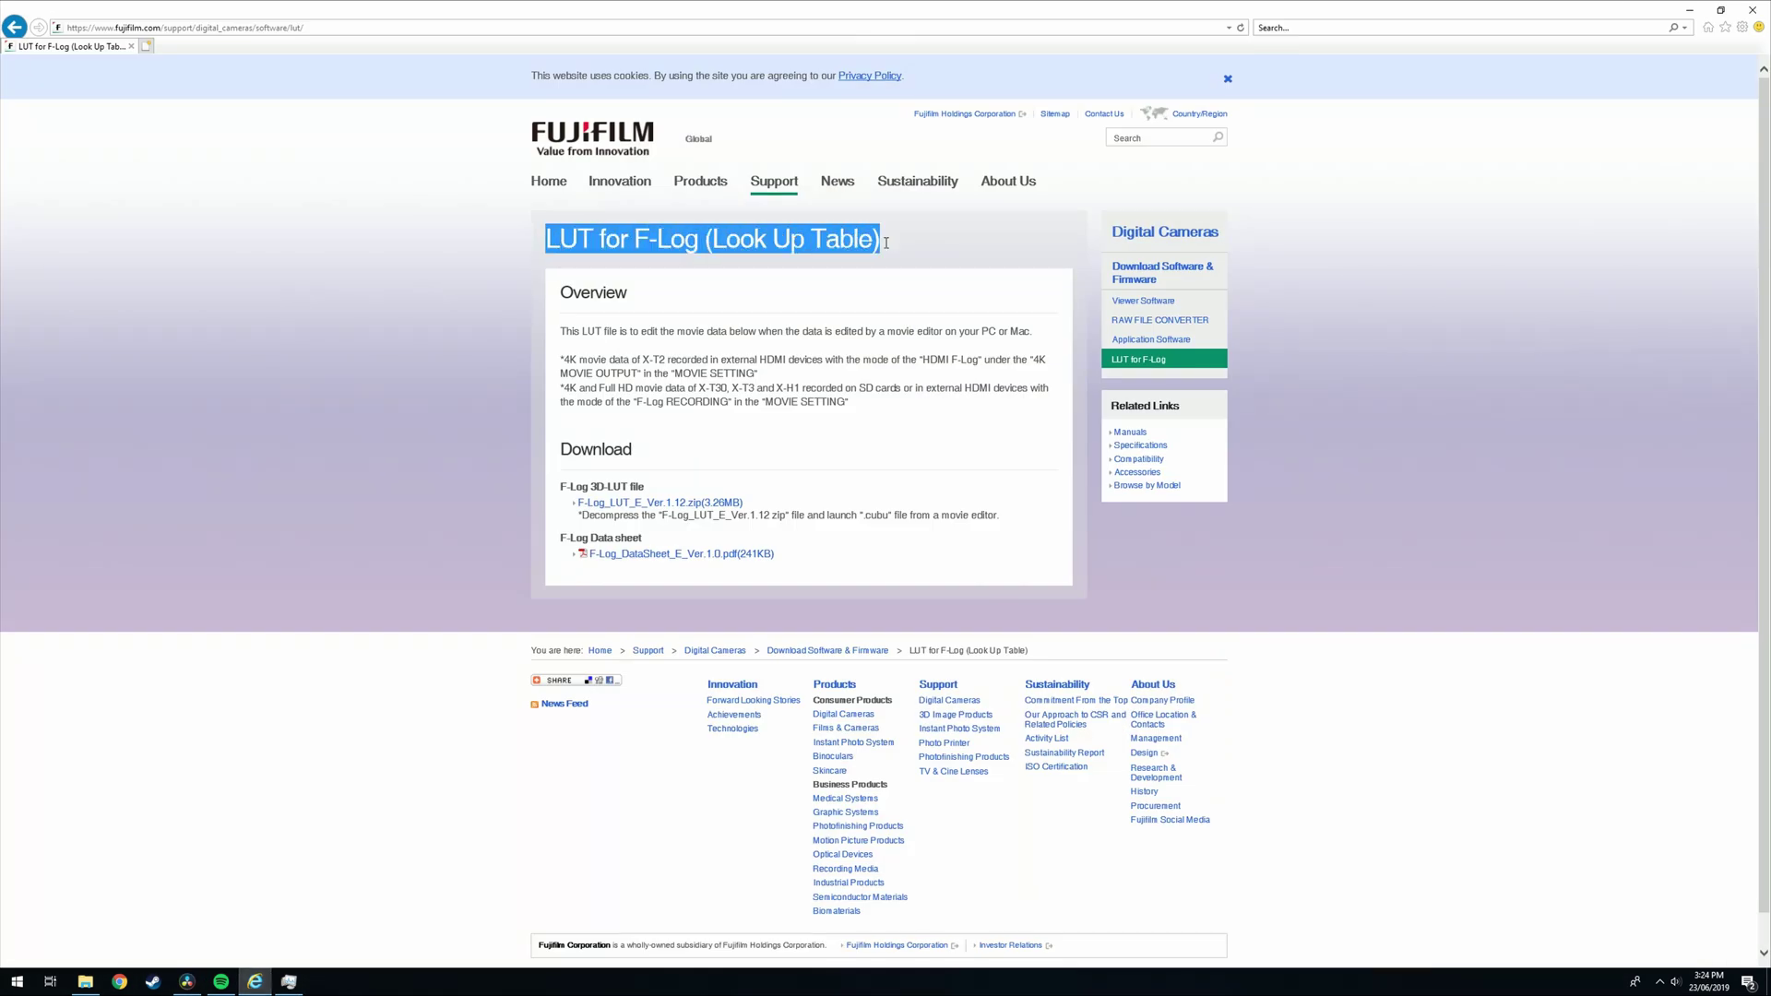
left_click(828, 304)
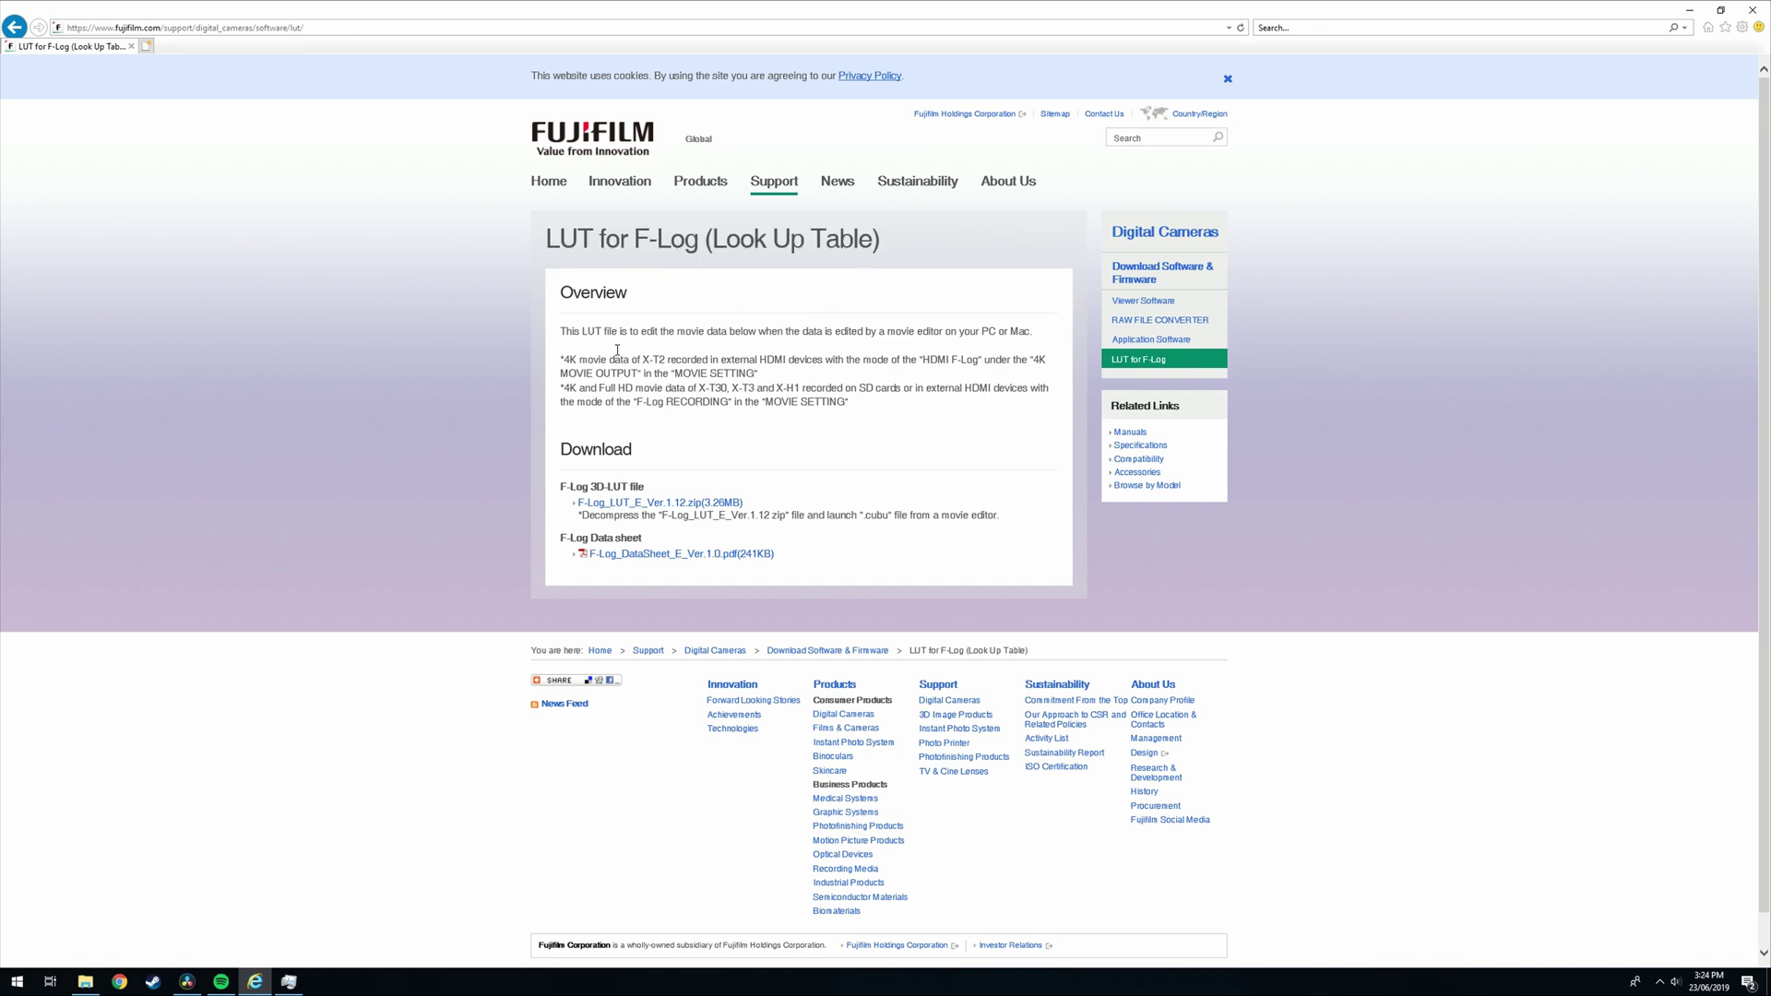
left_click(665, 565)
left_click(1073, 953)
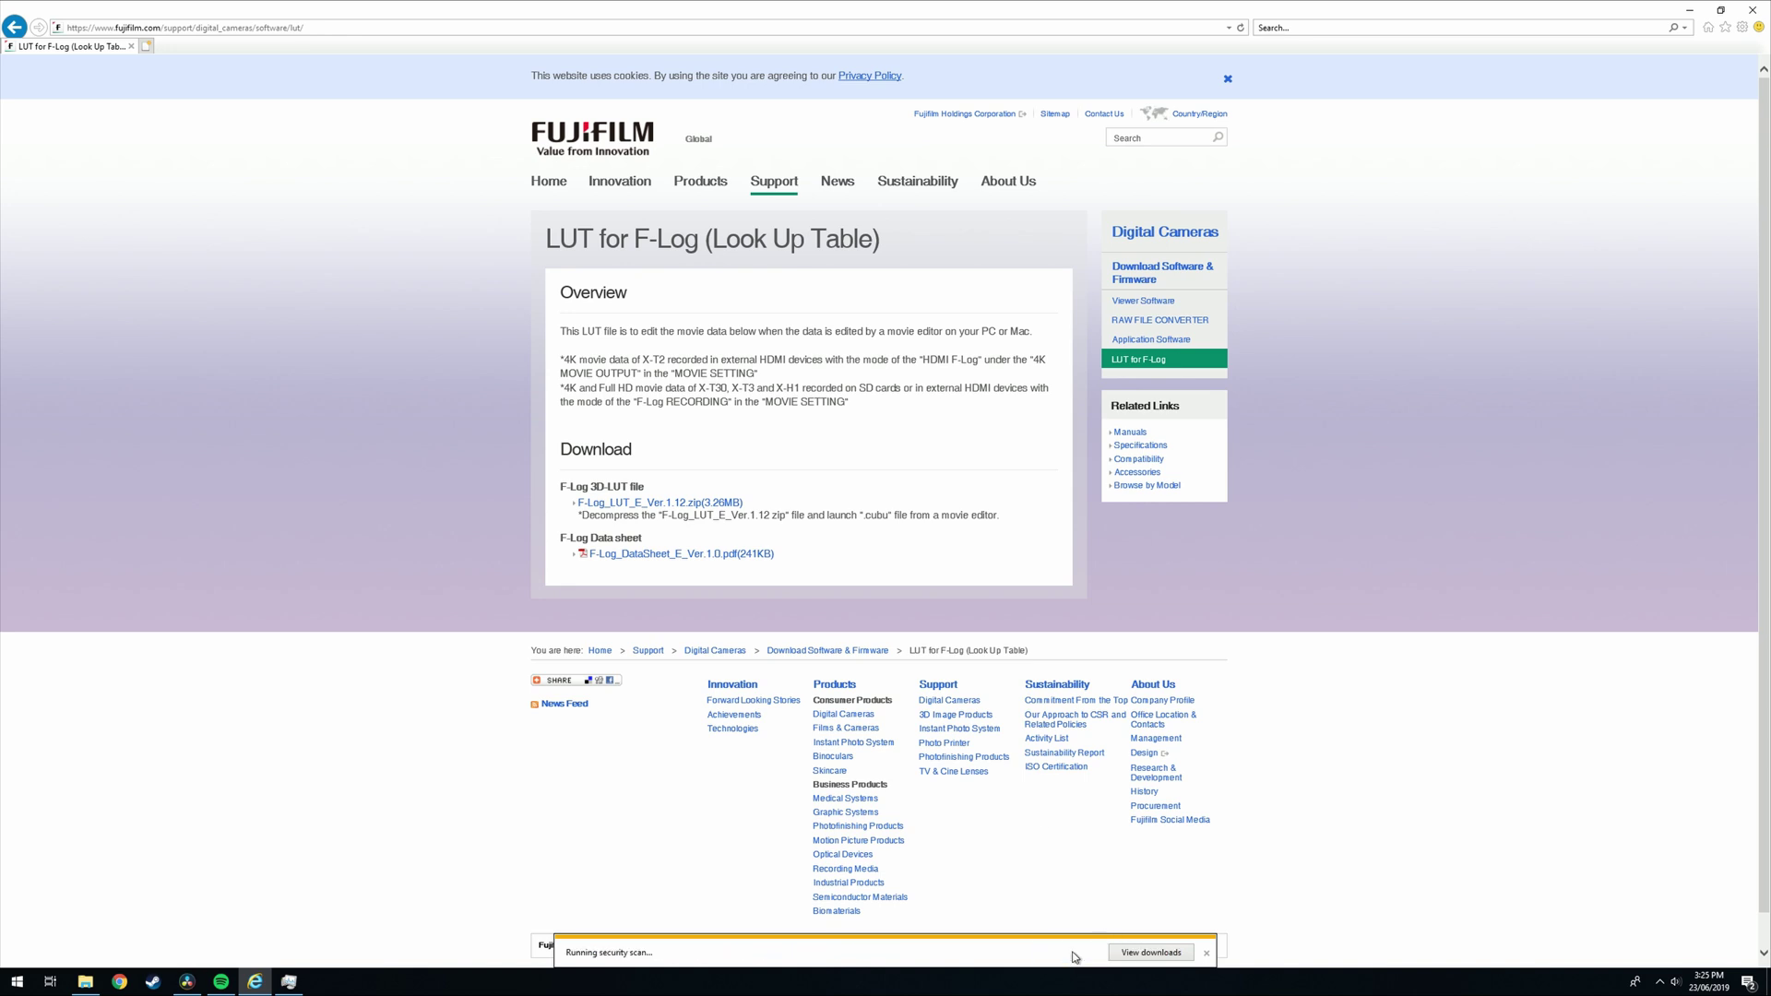
left_click(956, 557)
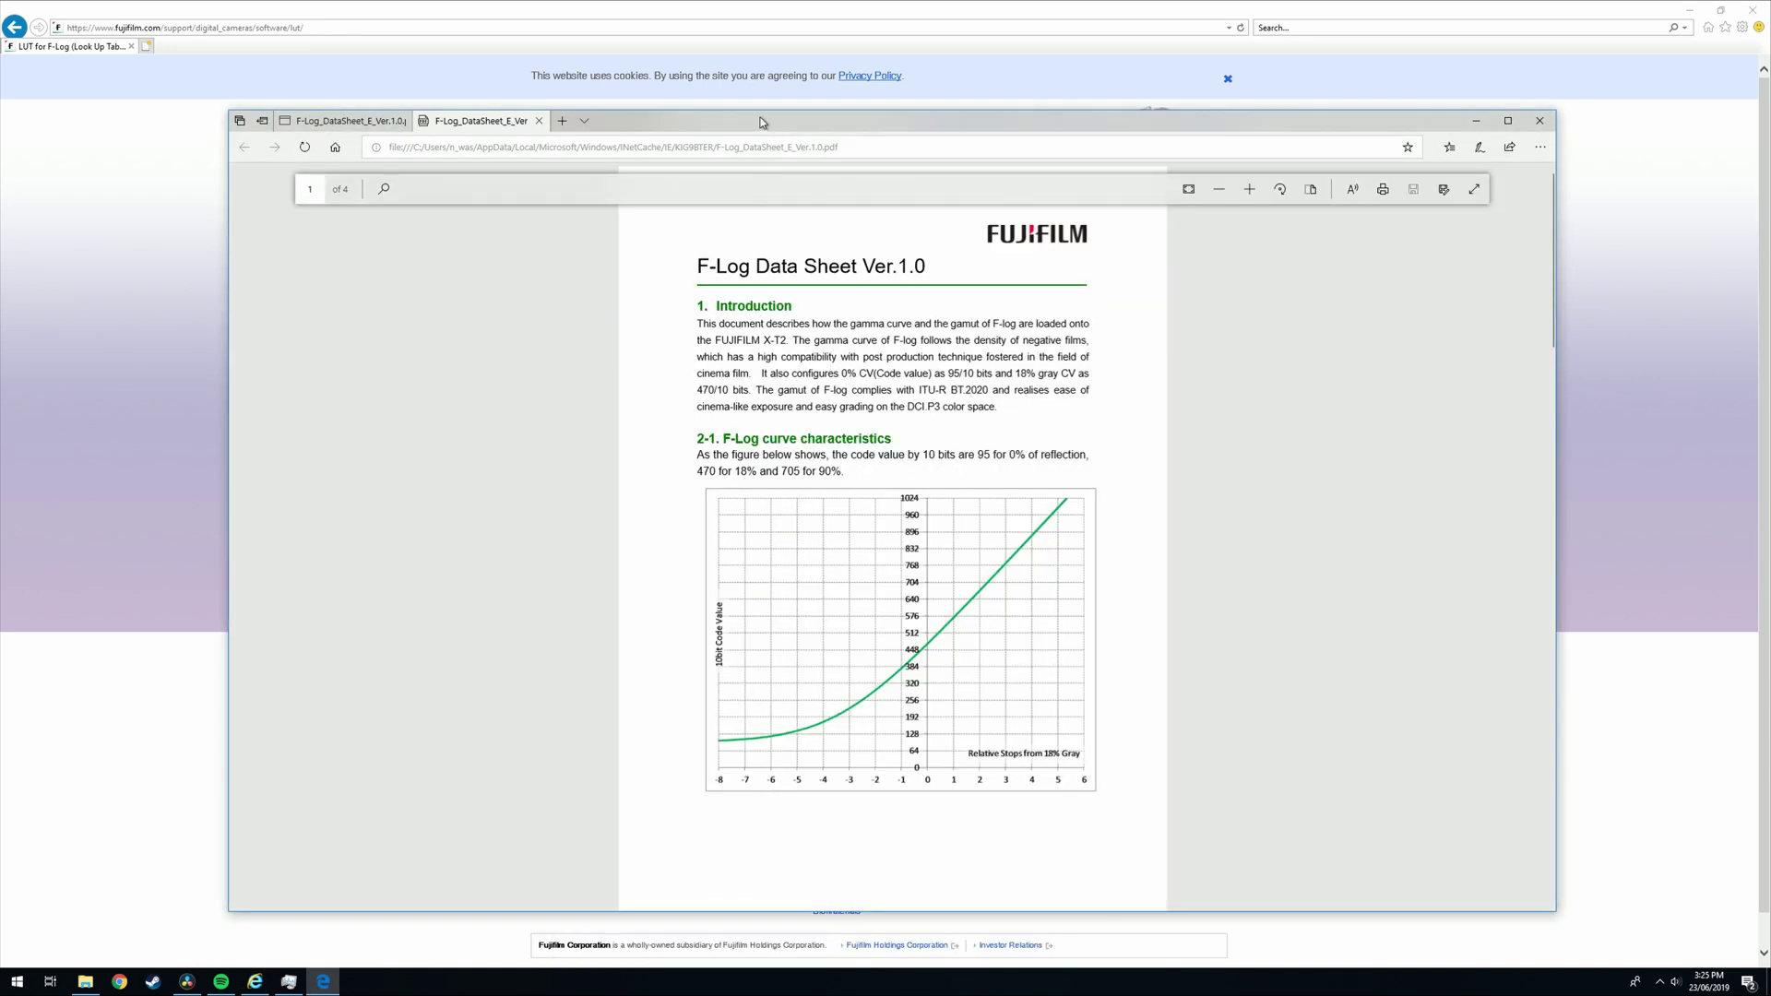
Find the colour primaries chart, highlight BT.709 in its legend, and cross-check against Resolve.
scroll(909, 423, "down", 15)
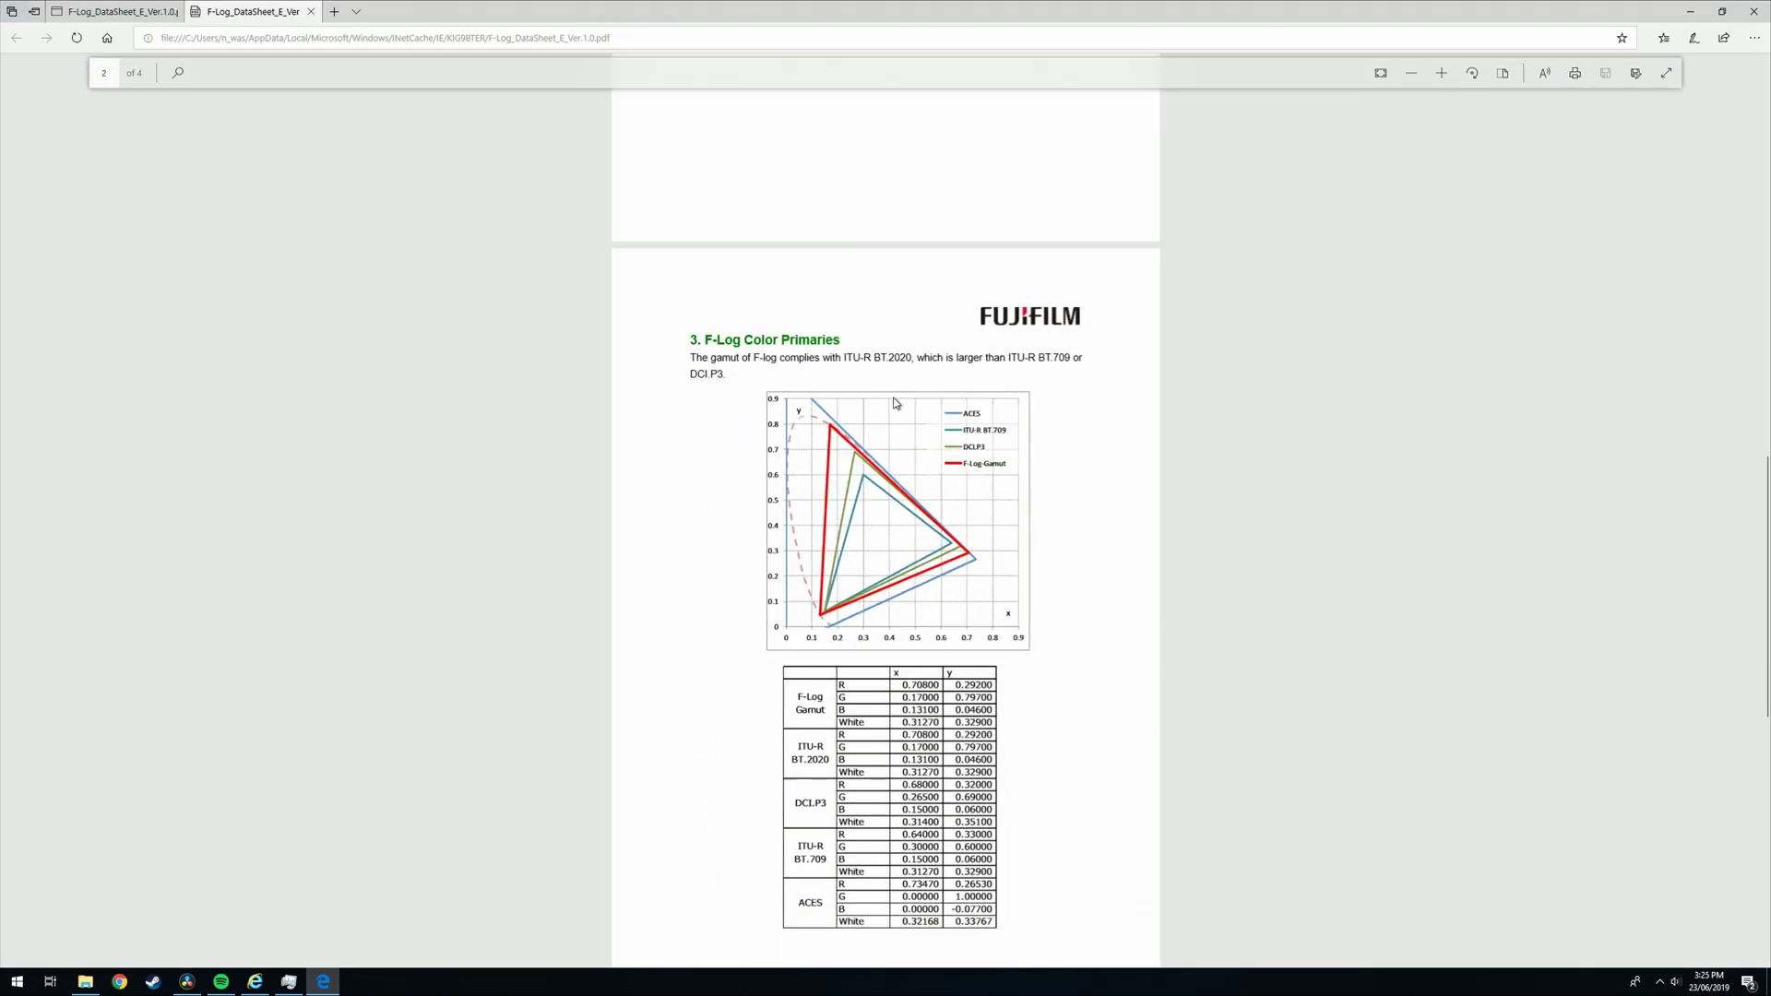
scroll(900, 542, "up", 2, "ctrl")
scroll(900, 542, "up", 3, "ctrl")
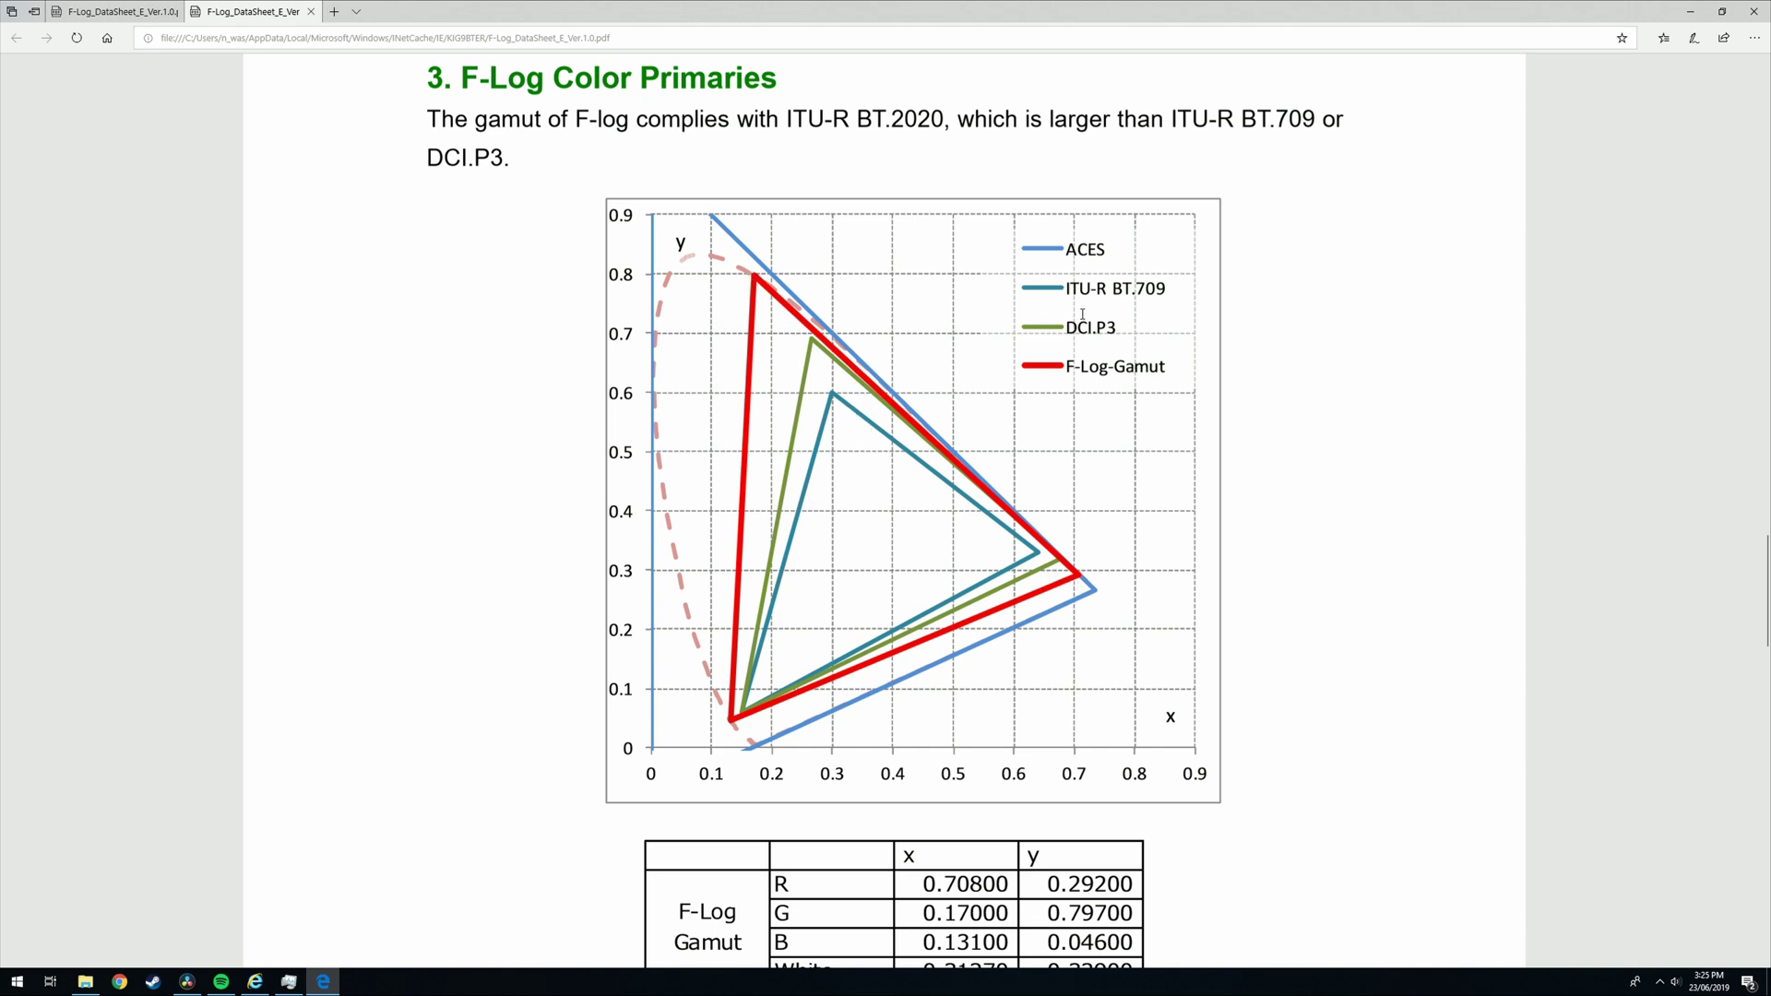
left_click_drag(1114, 289, 1168, 289)
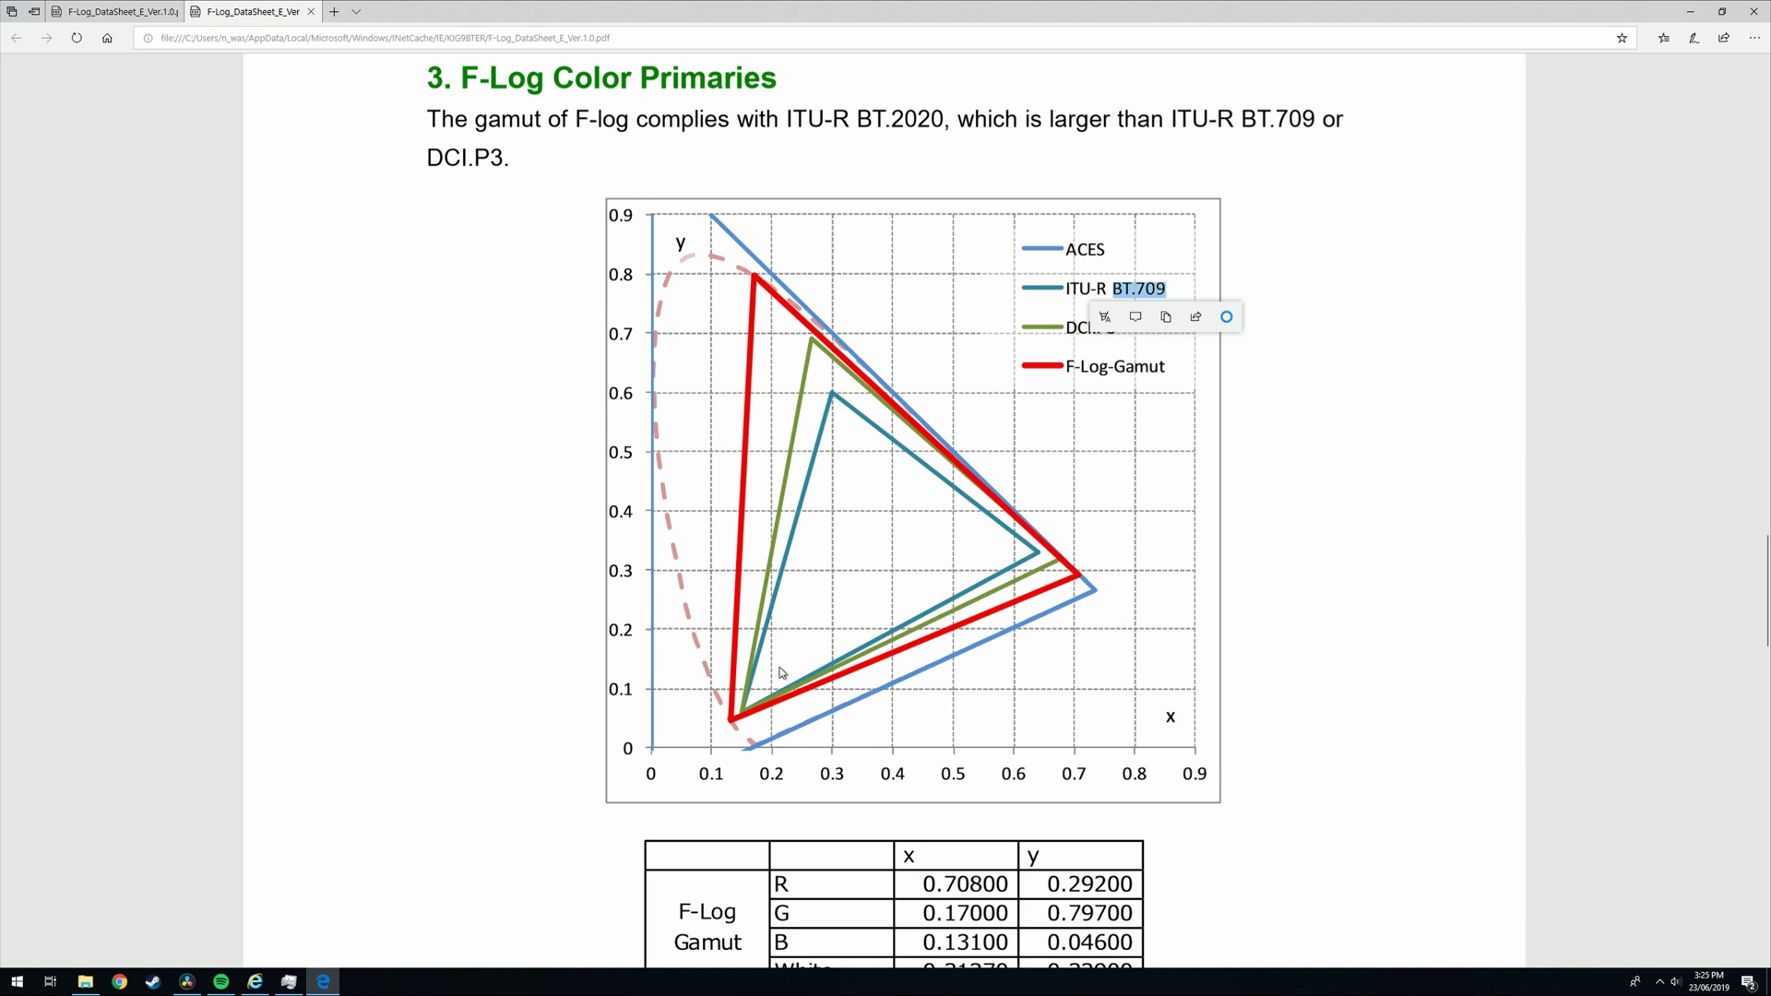
left_click(187, 981)
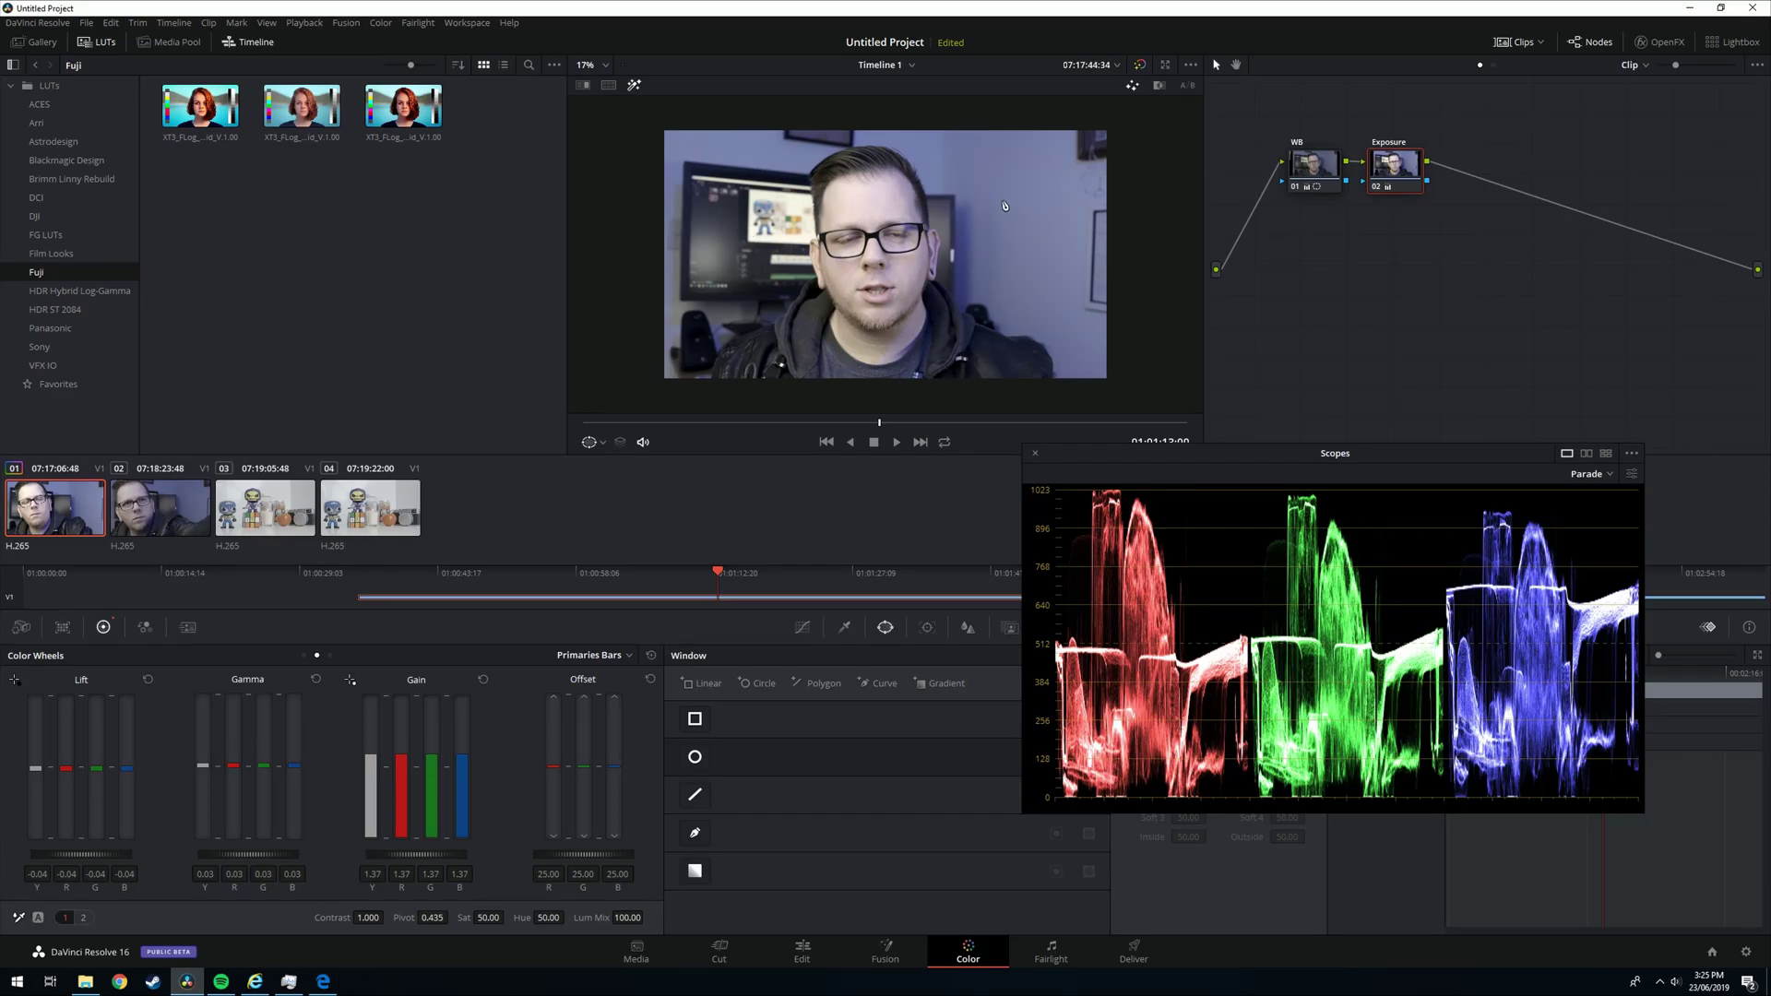
key("alt+Tab")
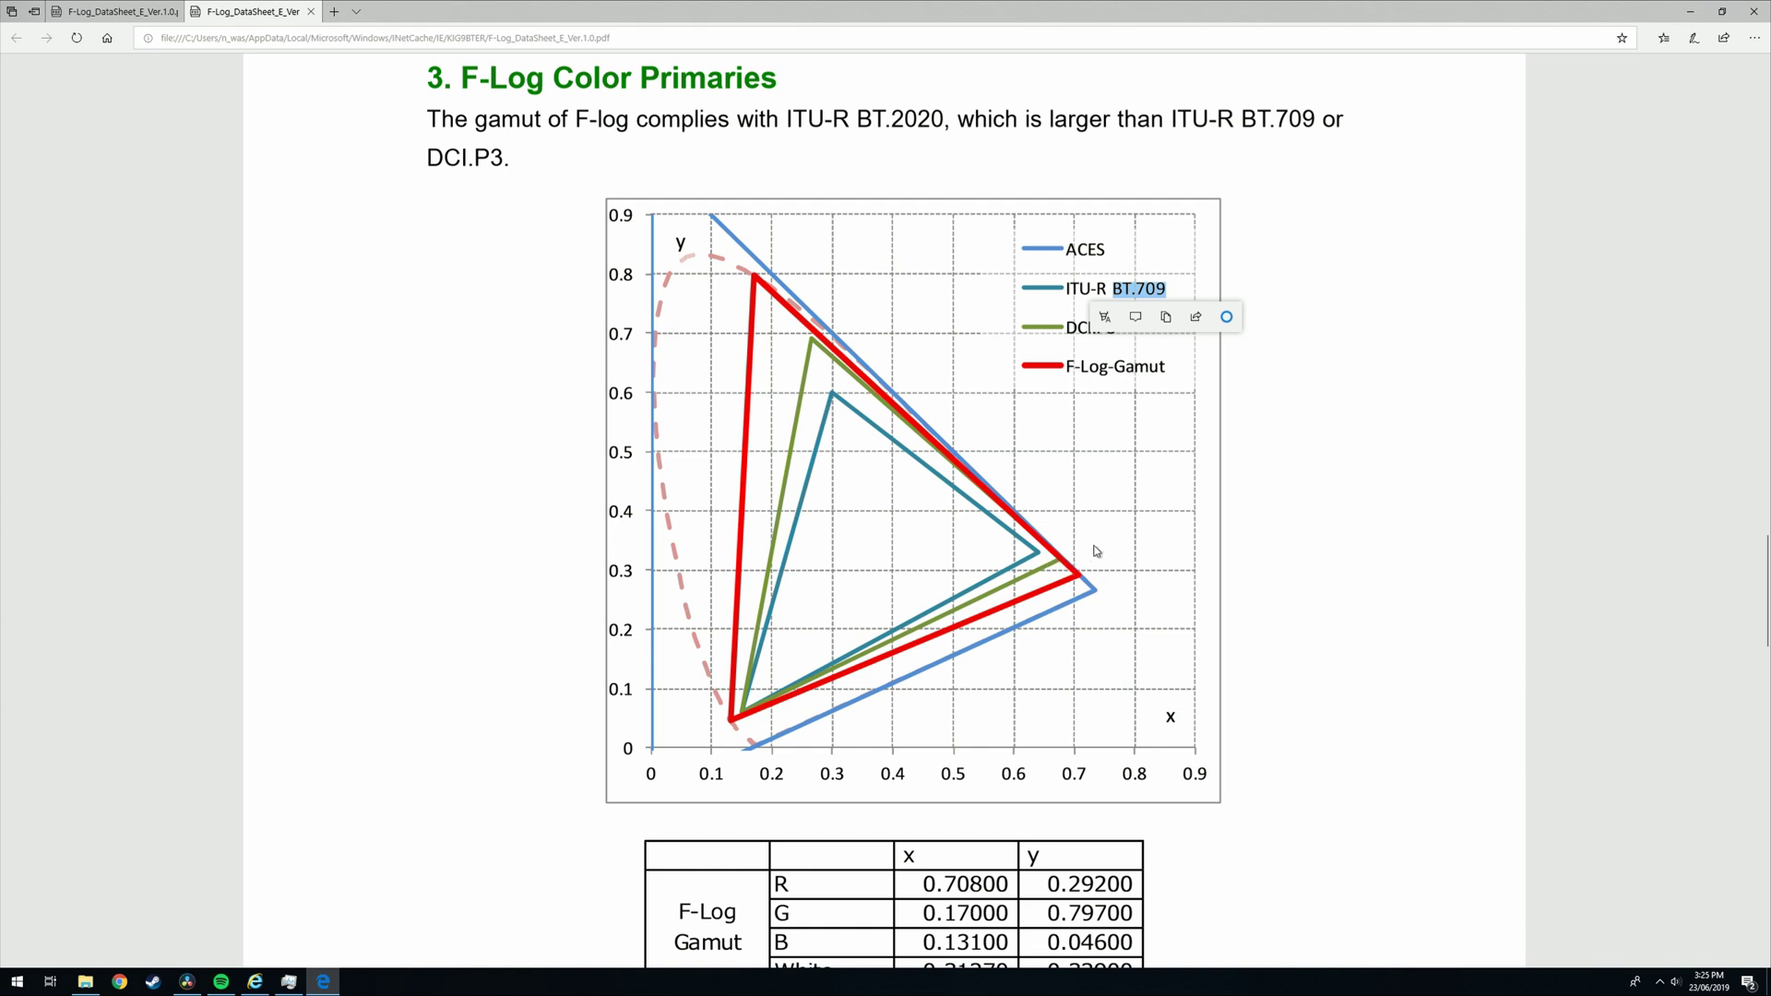
Review the F-Log conversion formulas, then return to the F-Log curve graph.
scroll(1097, 550, "up", 10)
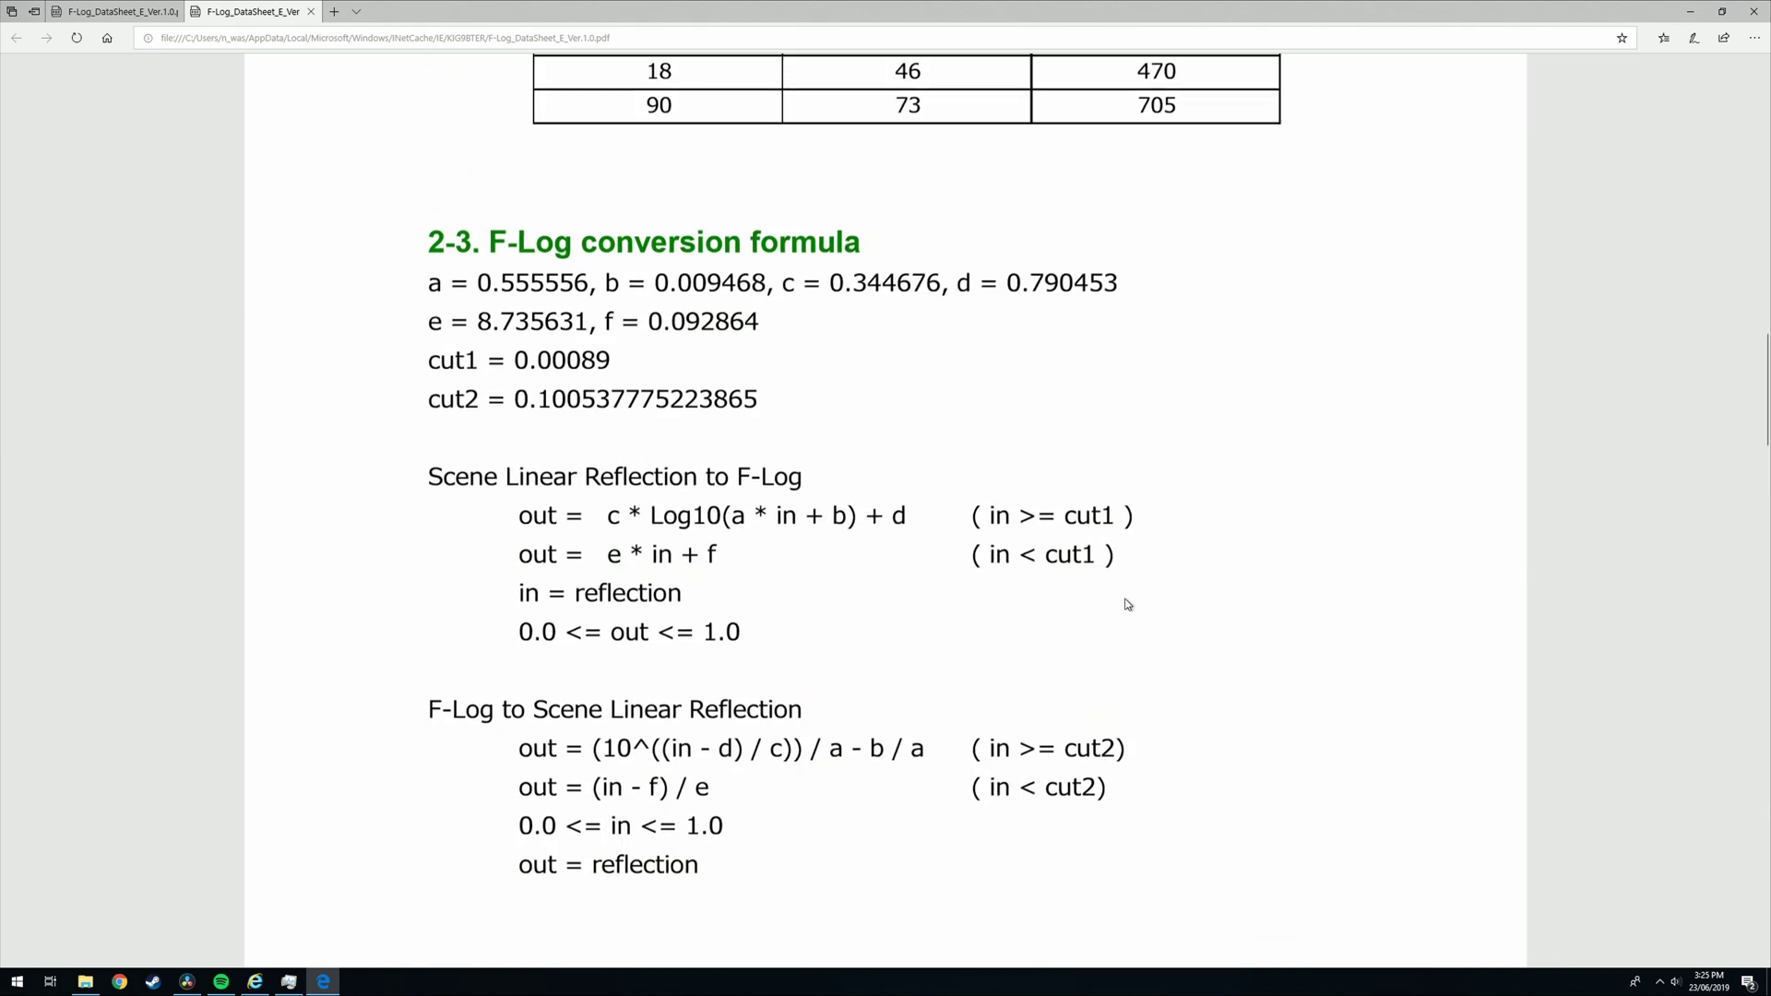
scroll(877, 688, "down", 5)
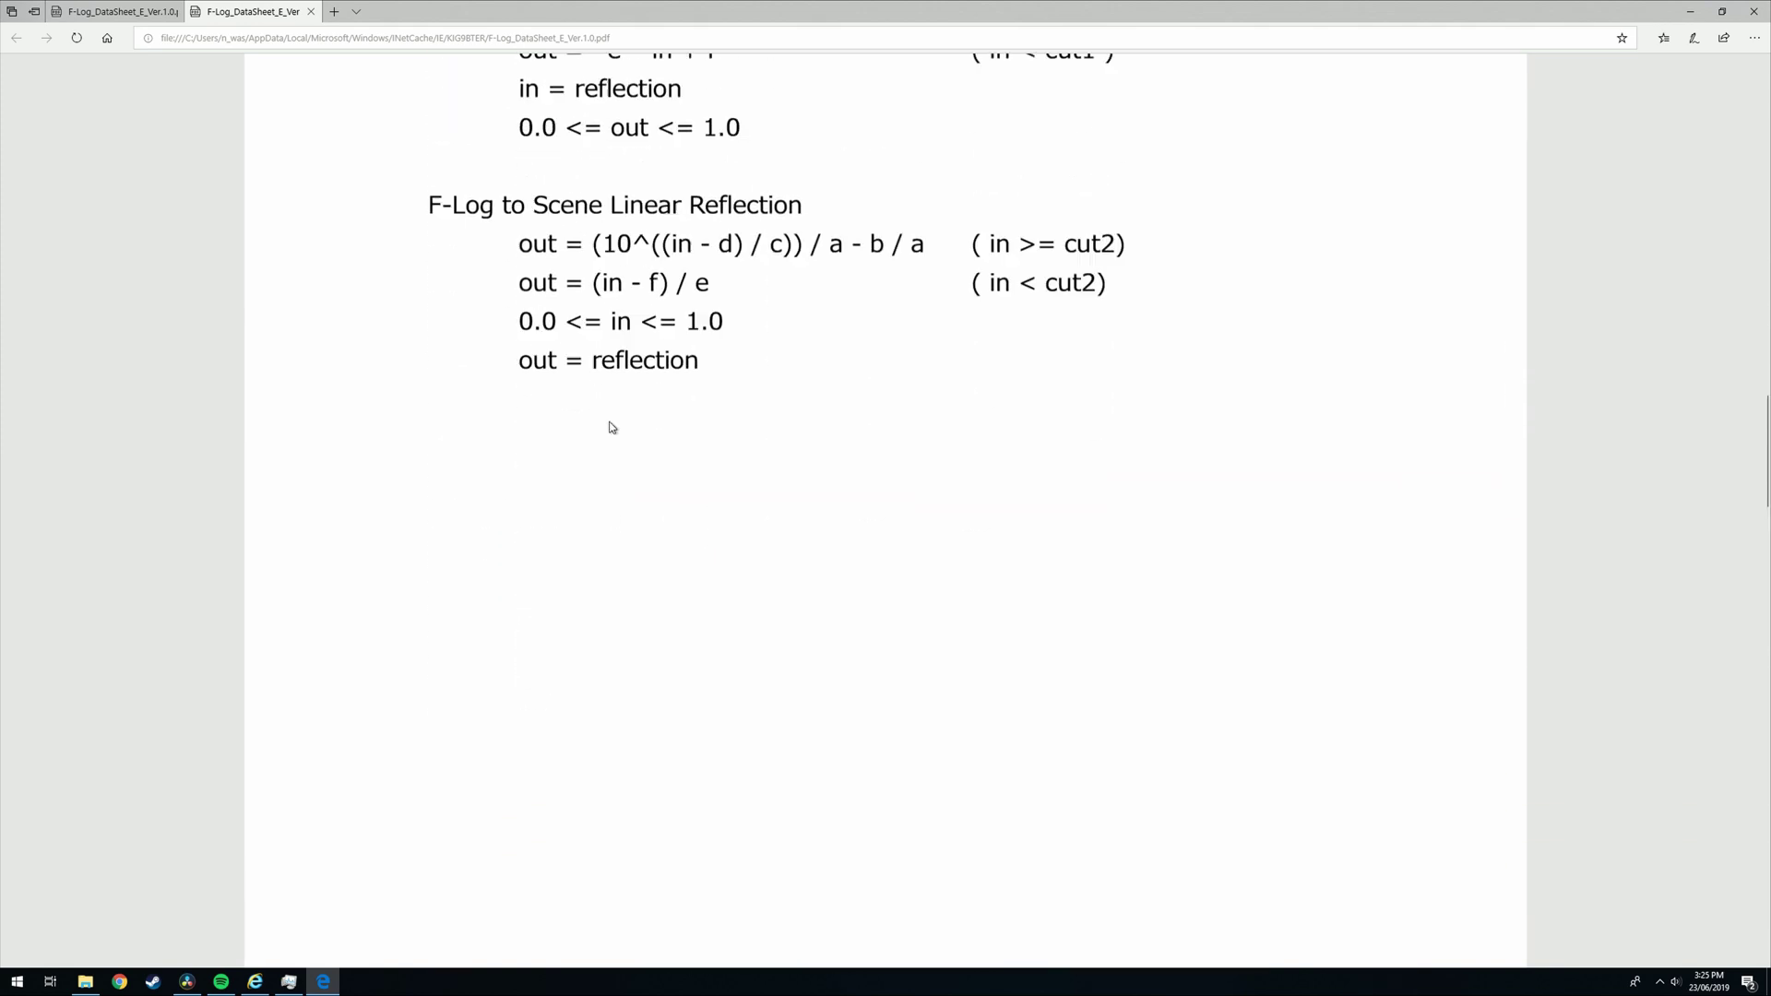
scroll(609, 427, "up", 4)
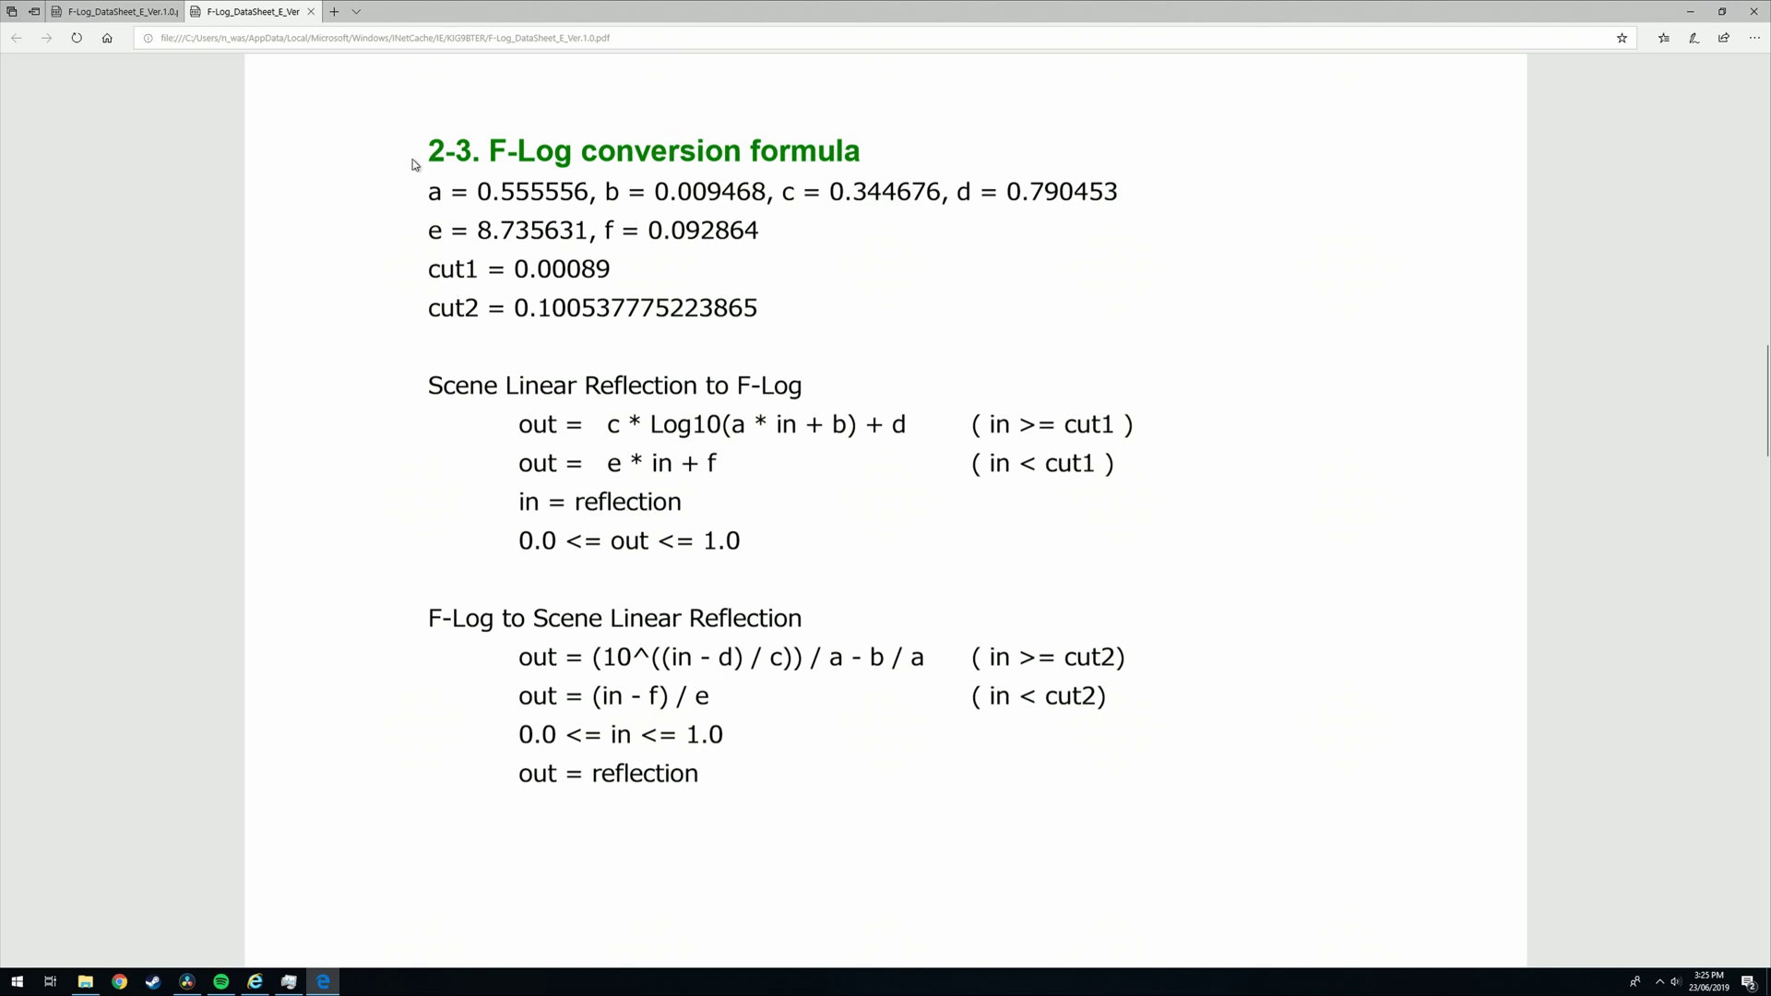
left_click_drag(437, 148, 849, 791)
left_click(791, 763)
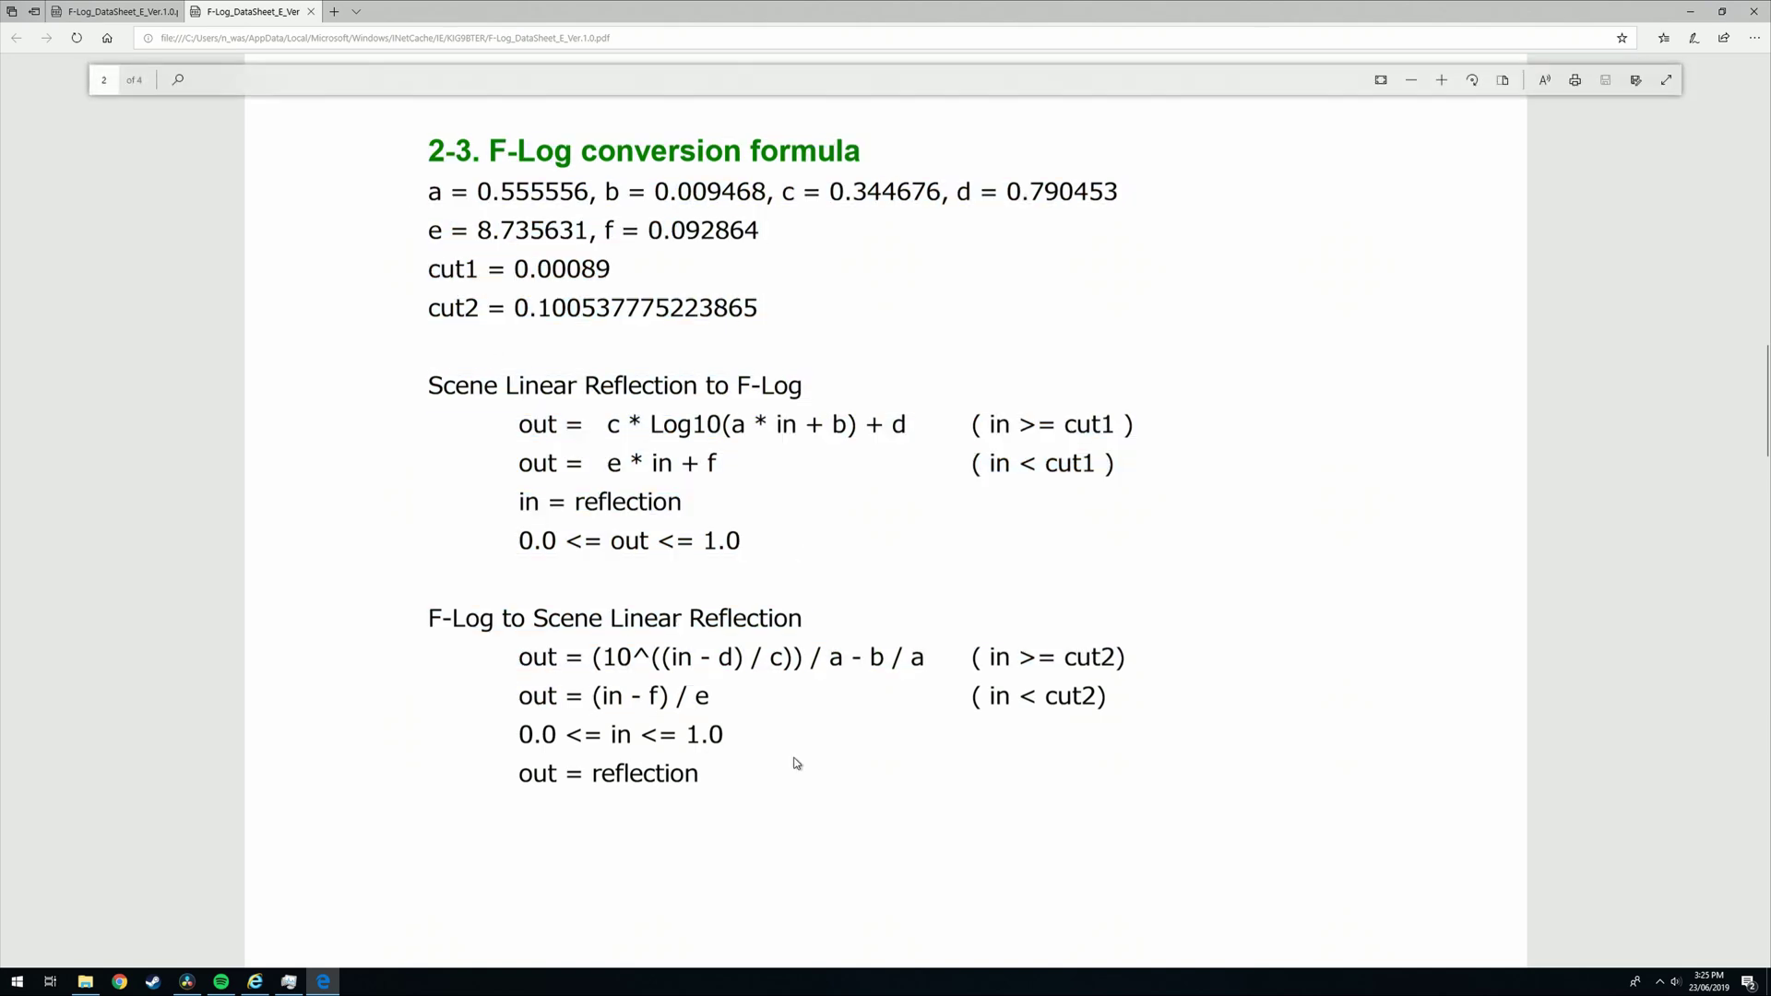
scroll(840, 739, "down", 3)
scroll(840, 739, "up", 15)
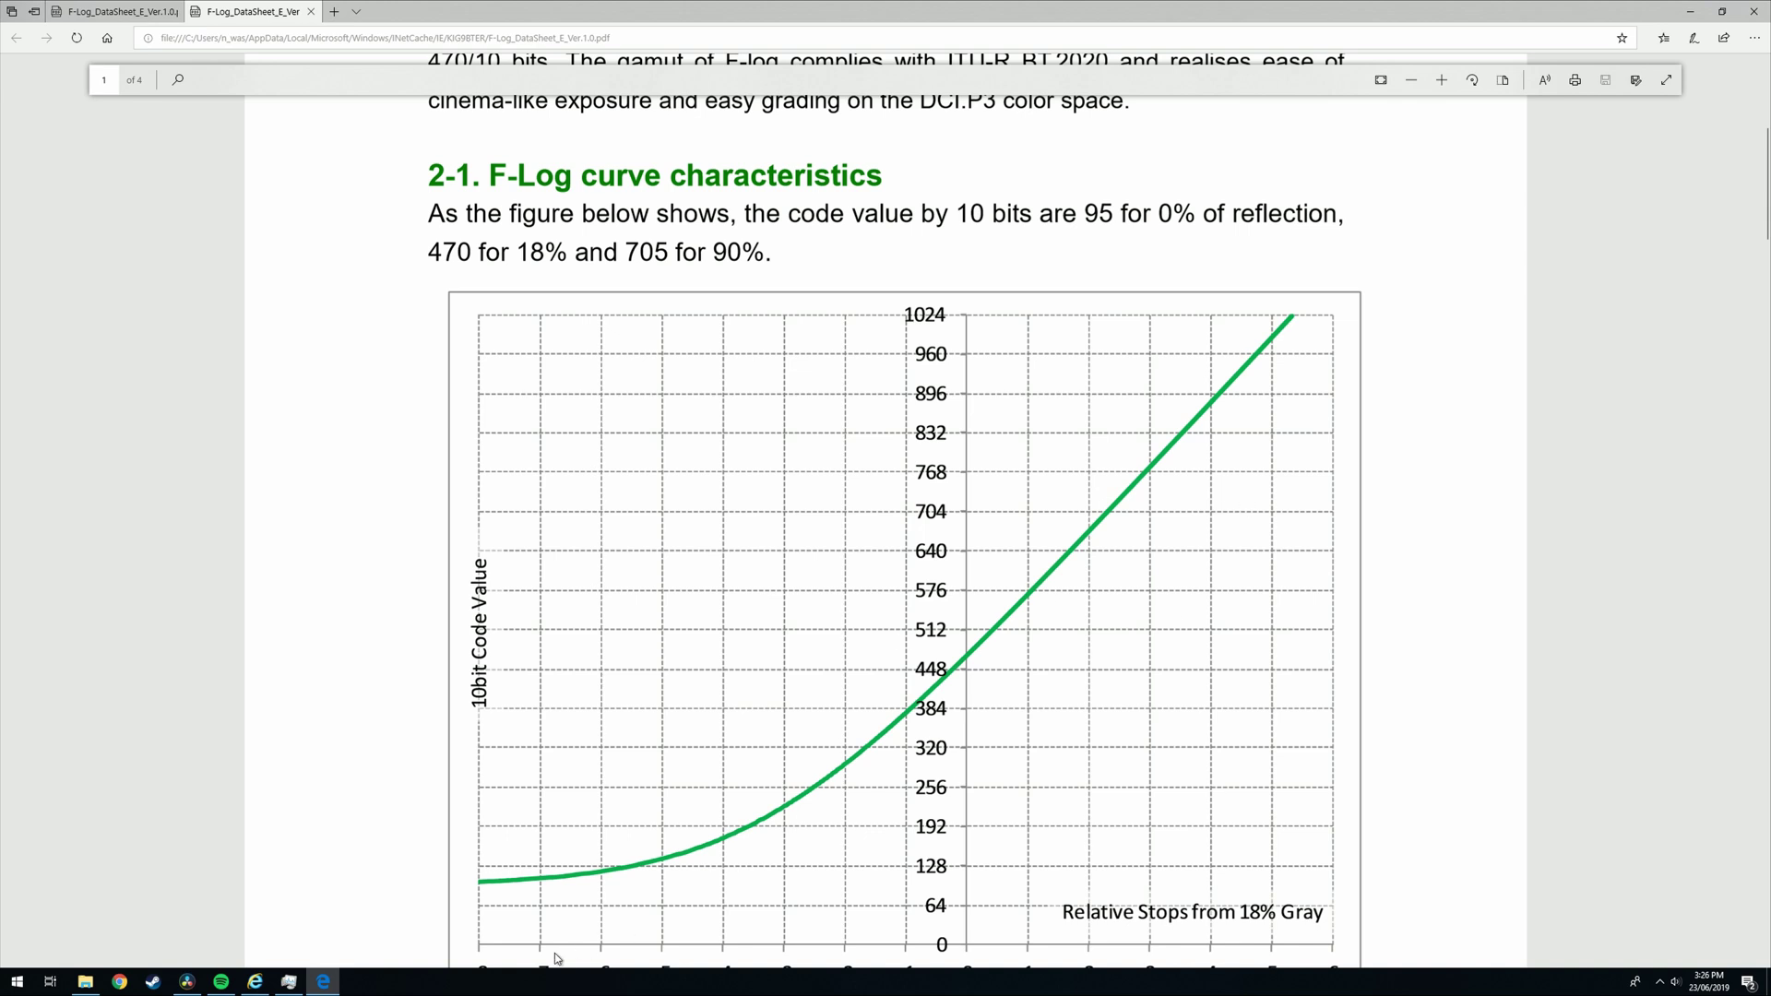
Back in DaVinci Resolve, close the floating scopes window and move to the Edit page.
left_click(186, 981)
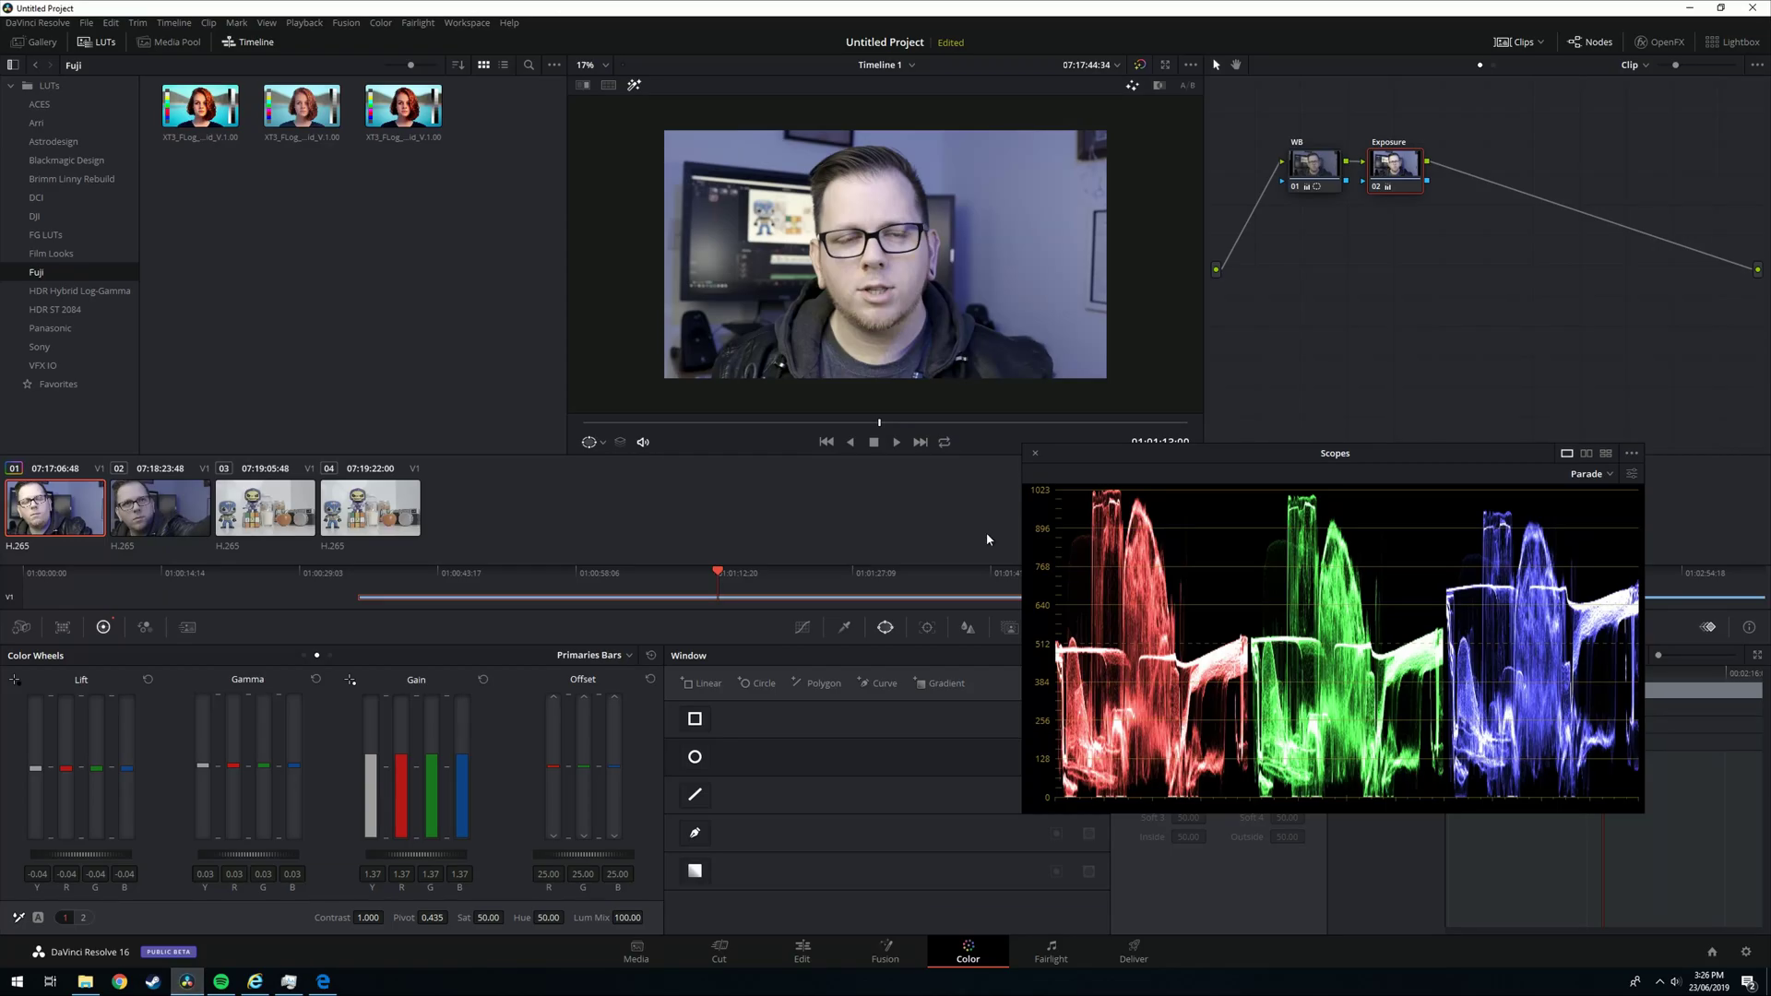
left_click(1035, 452)
left_click(803, 951)
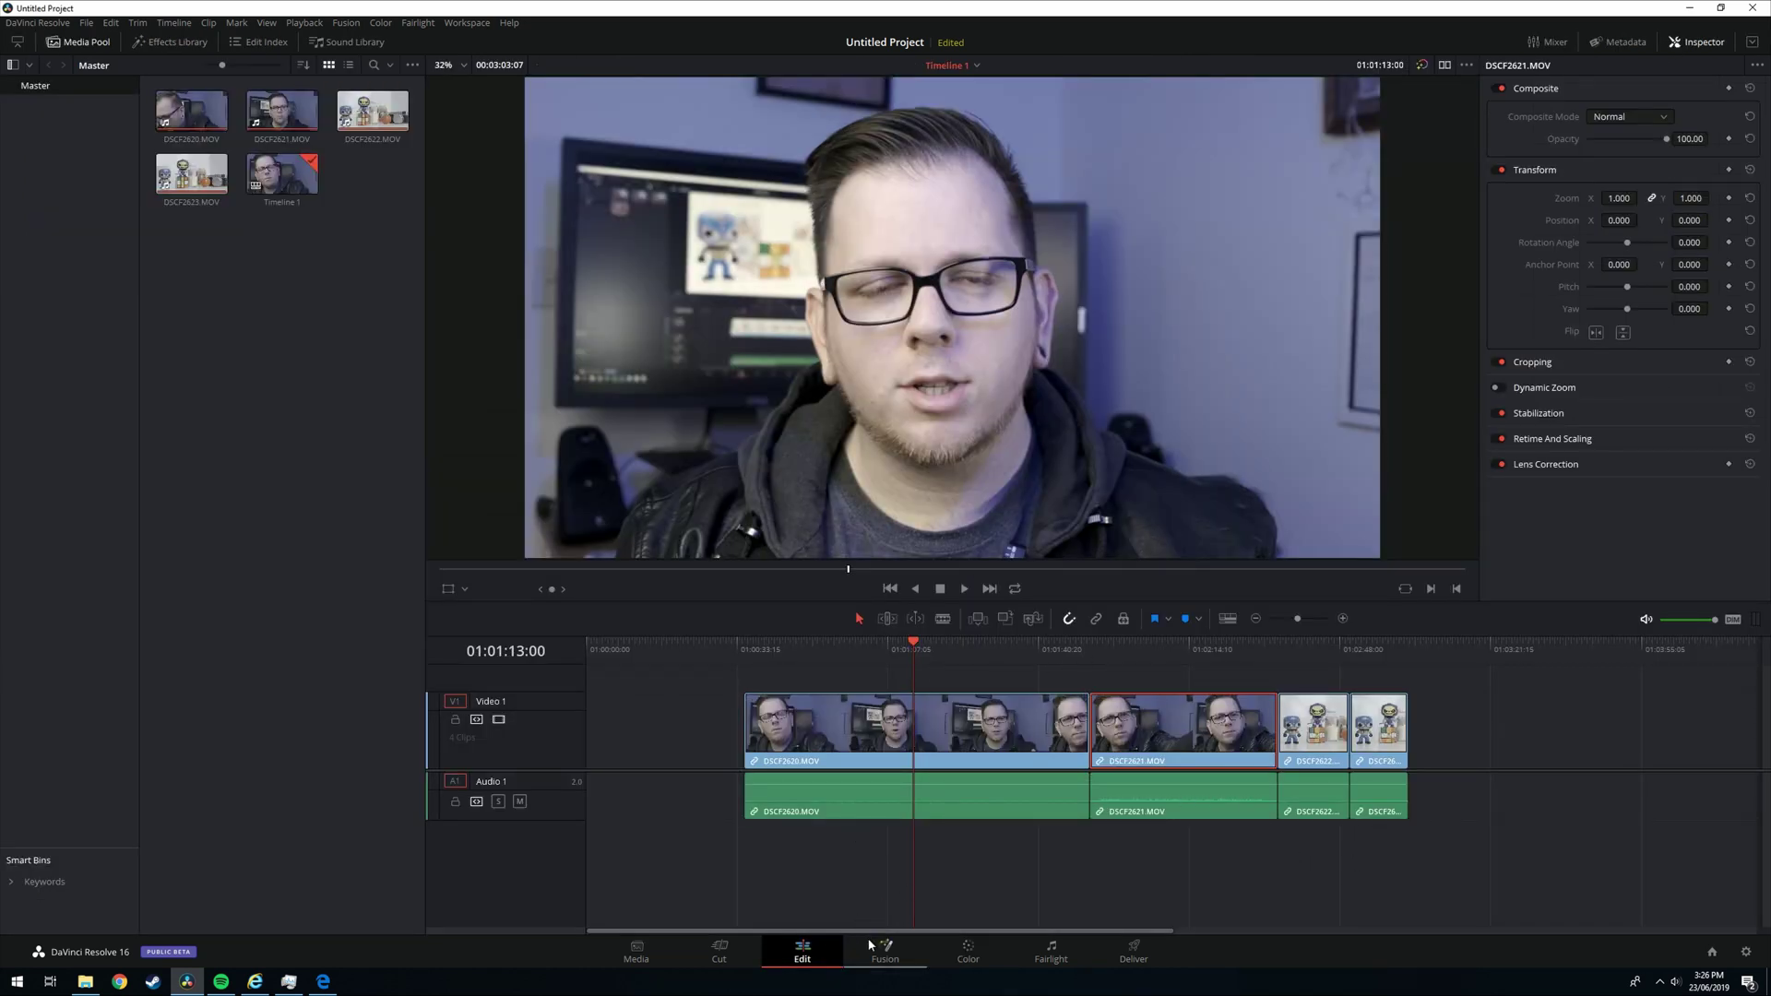
left_click(989, 952)
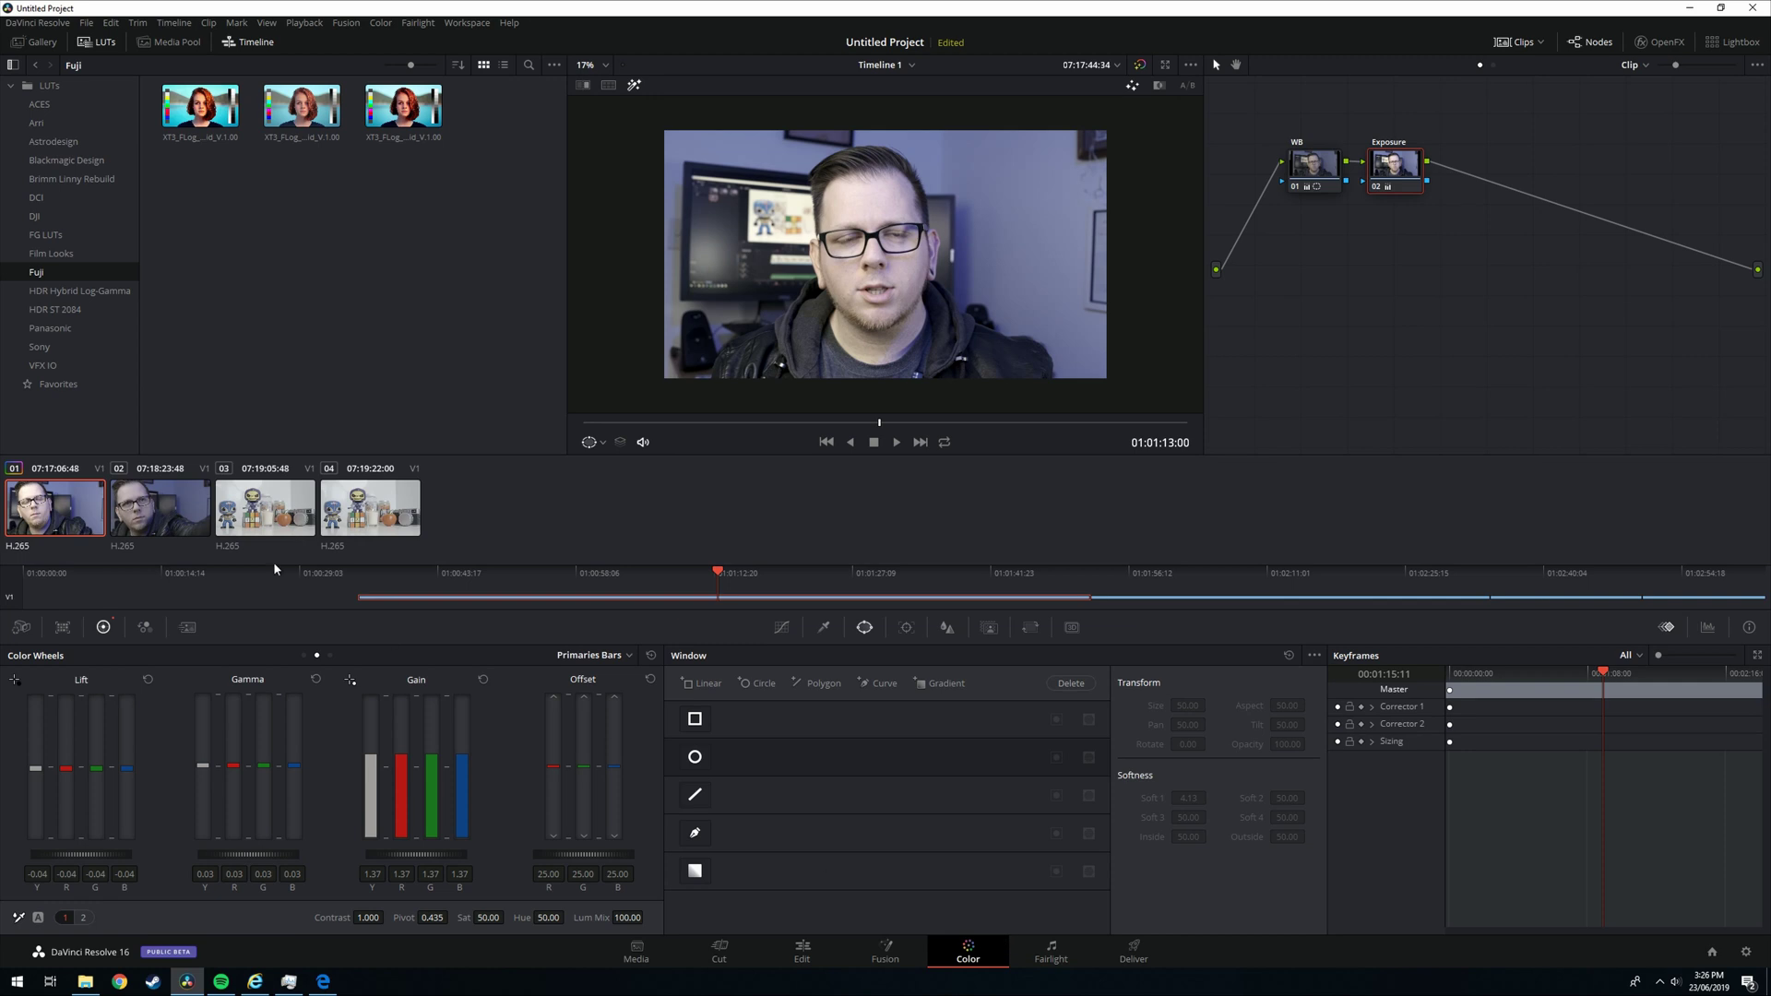
left_click(802, 950)
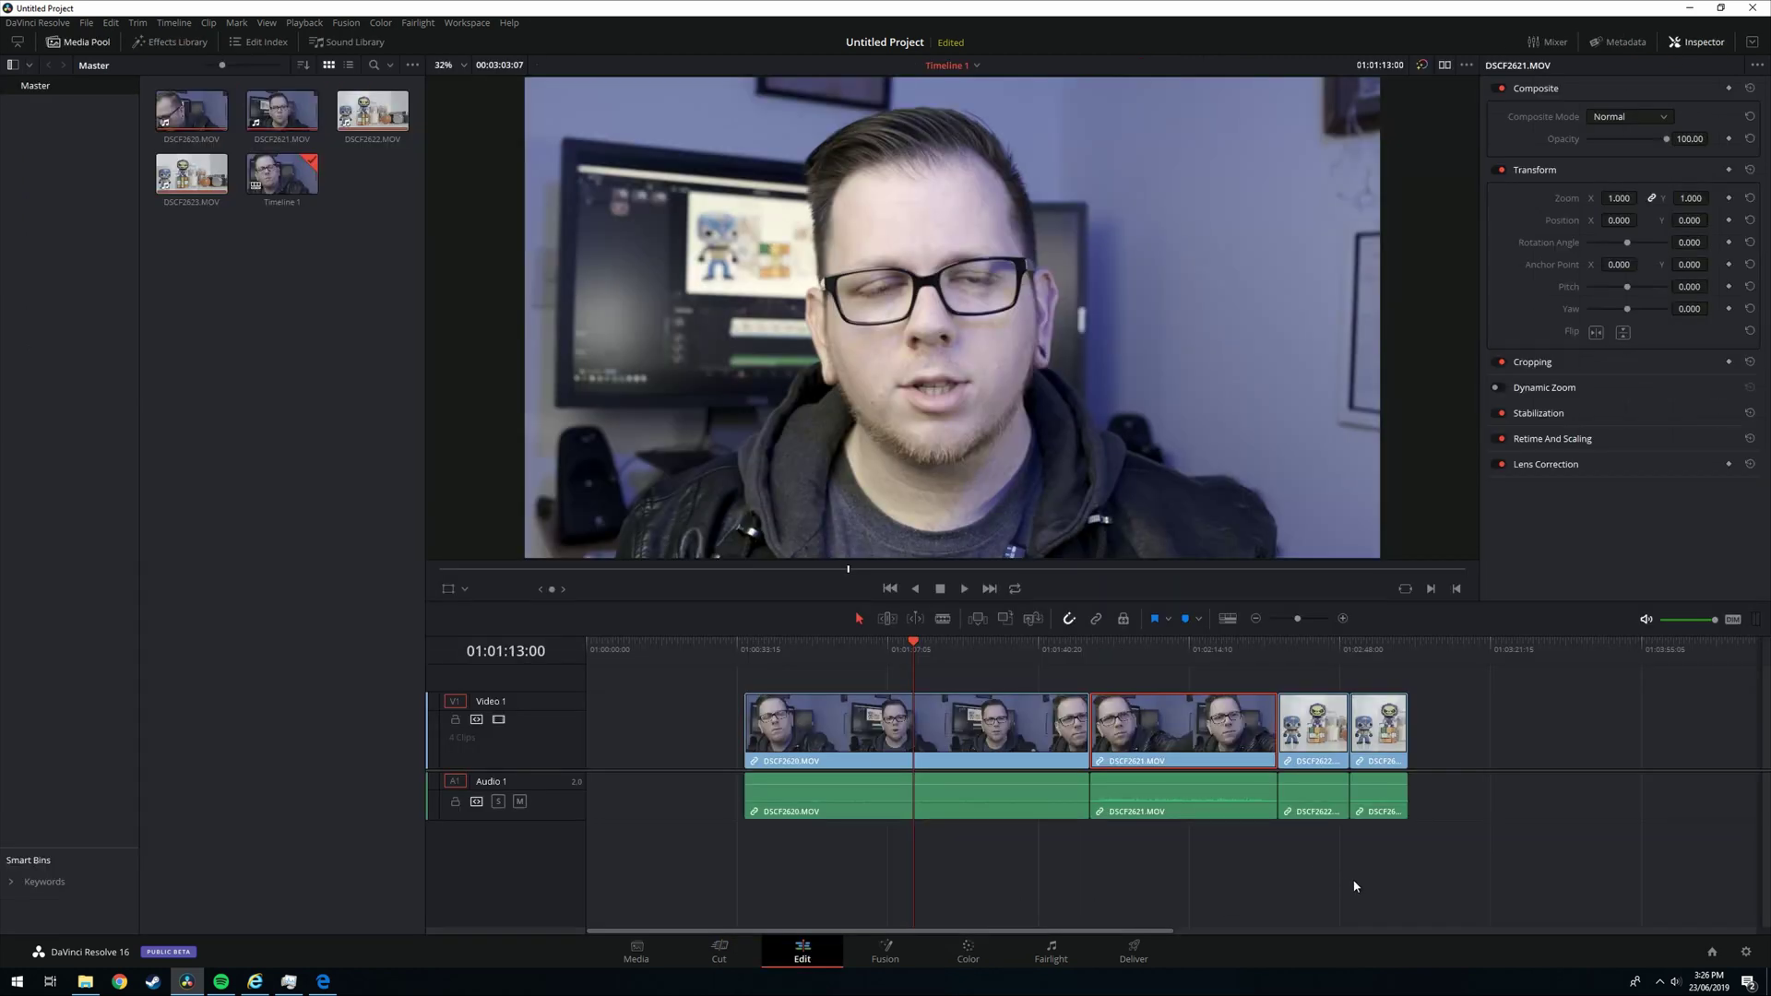
Place a copy of DSCF2620 after the original, with its audio beneath, and park the playhead on it.
left_click_drag(1421, 872, 1577, 738)
left_click_drag(844, 731, 1204, 728)
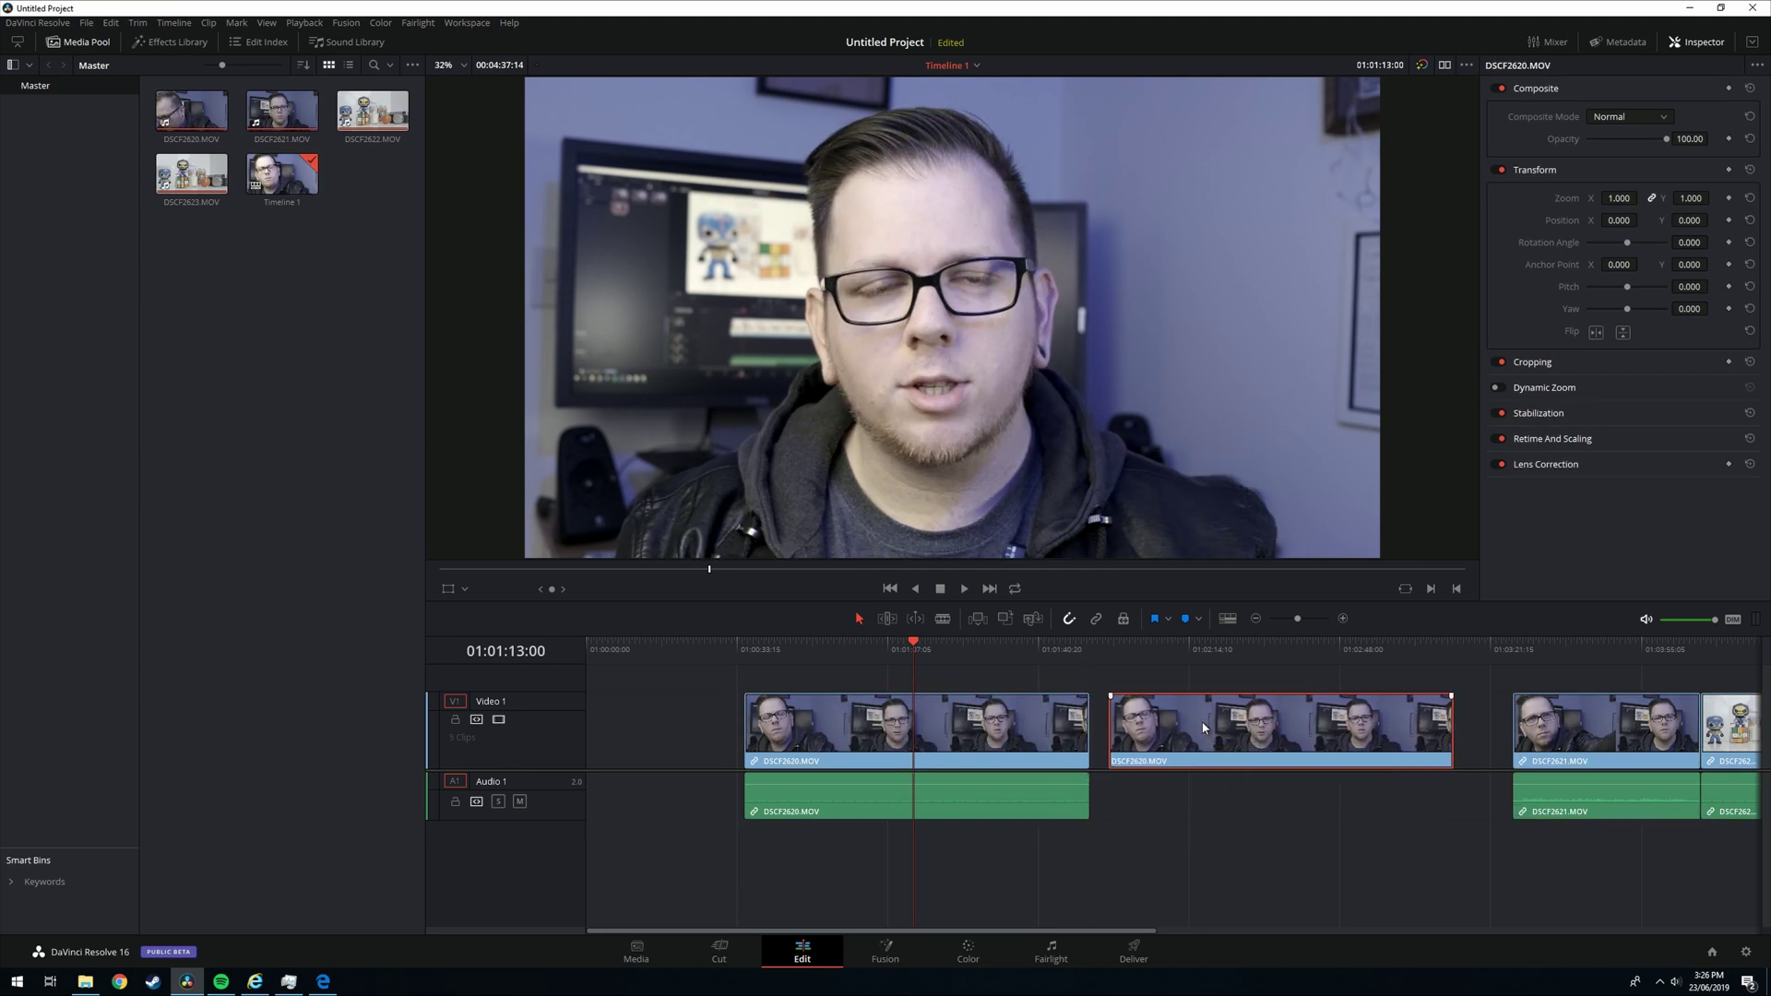
mouse_move(1257, 818)
left_mouse_down()
mouse_move(1020, 802)
mouse_move(995, 782)
mouse_move(1104, 821)
mouse_move(961, 803)
mouse_move(1253, 813)
left_mouse_up()
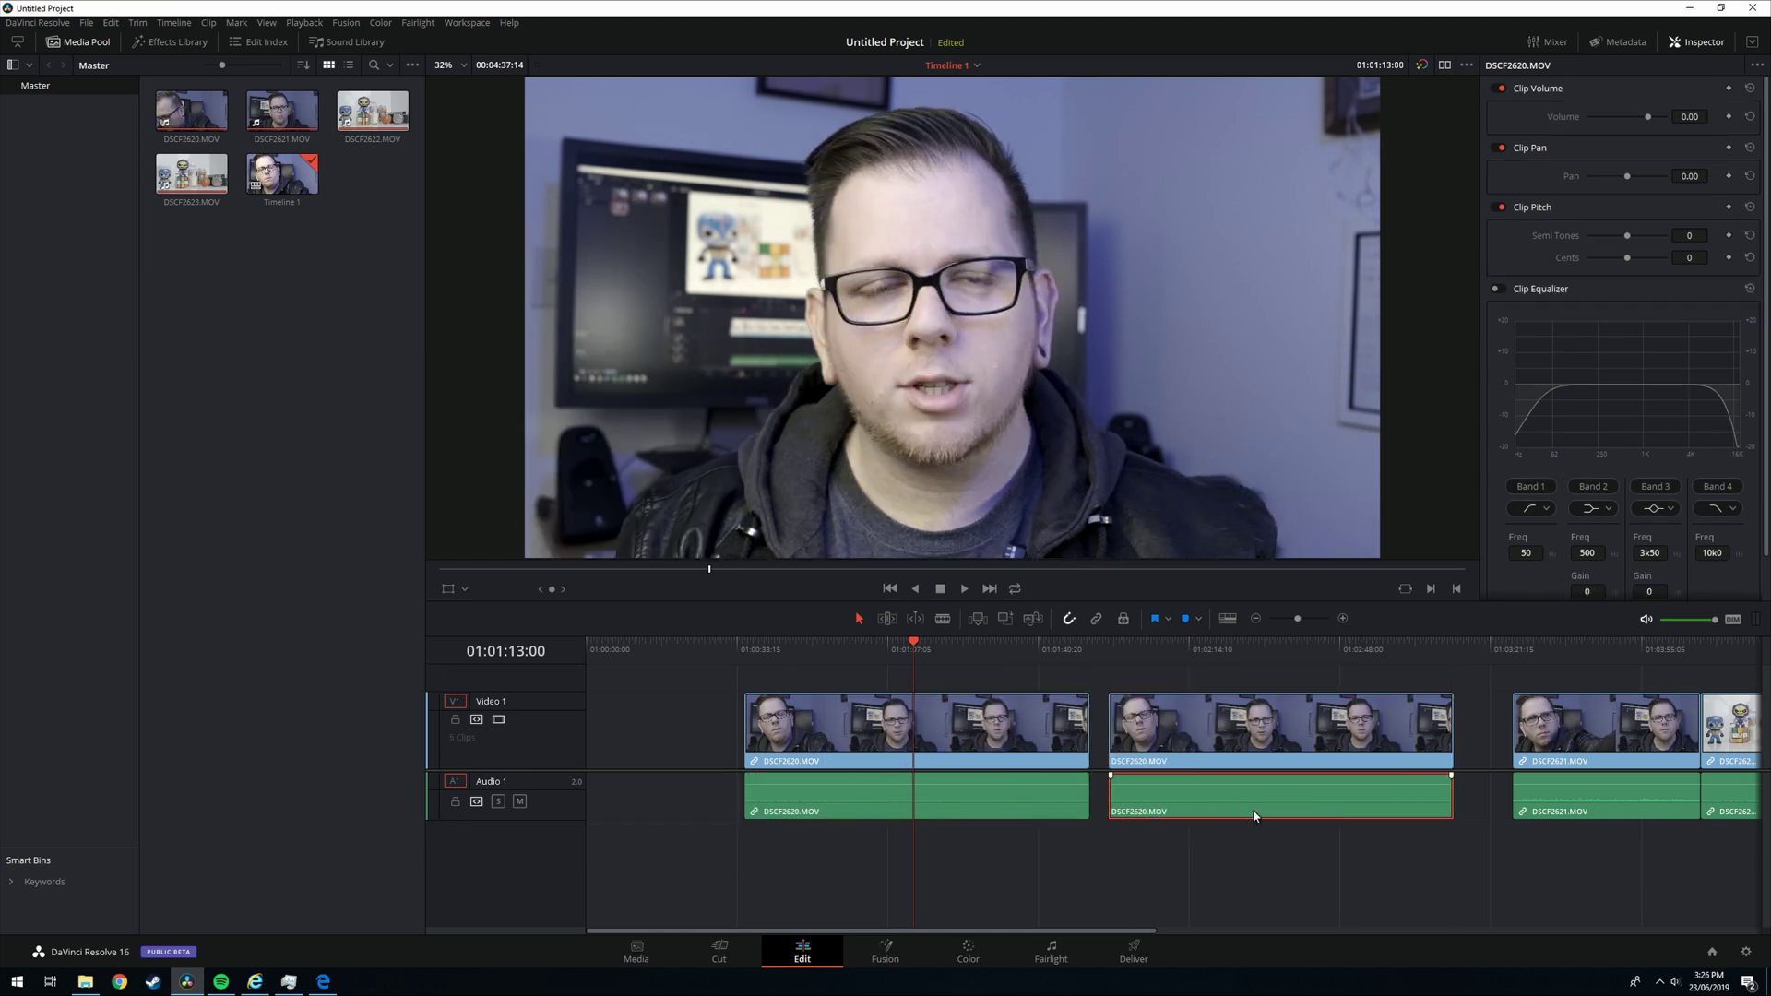
left_click(1174, 651)
On the Color page, reset all grades and nodes on the duplicate DSCF2620 clip.
left_click(999, 956)
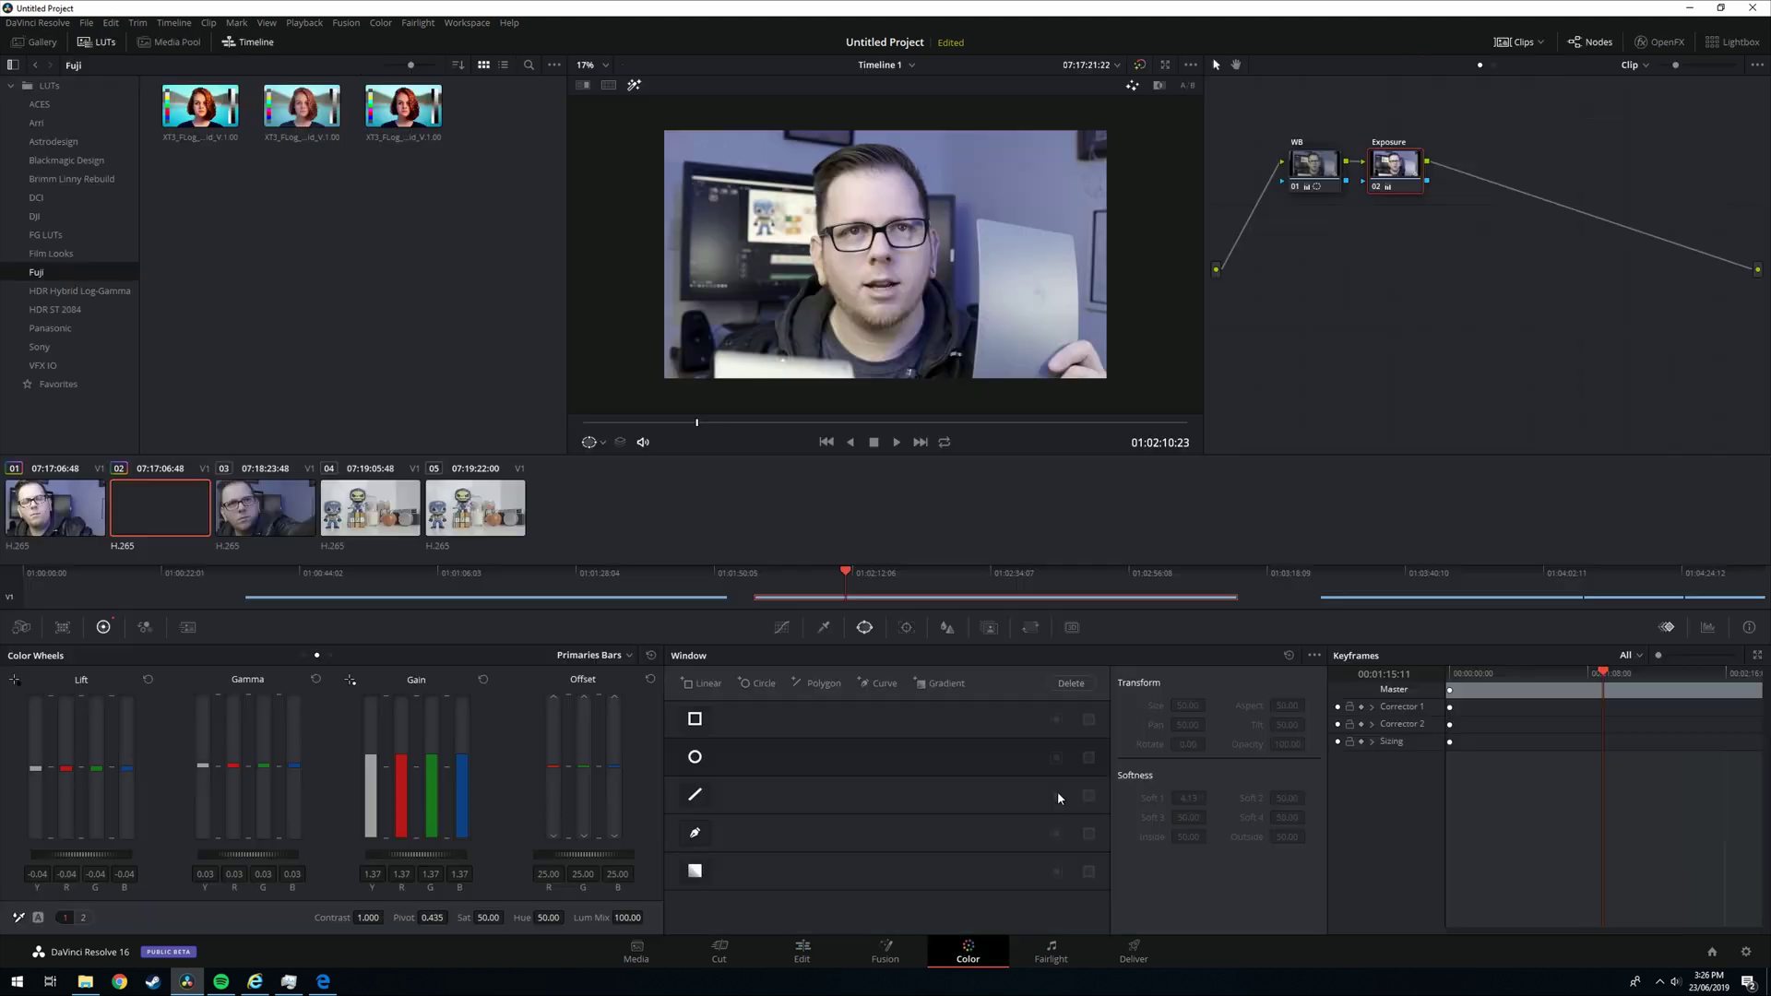
right_click(1350, 279)
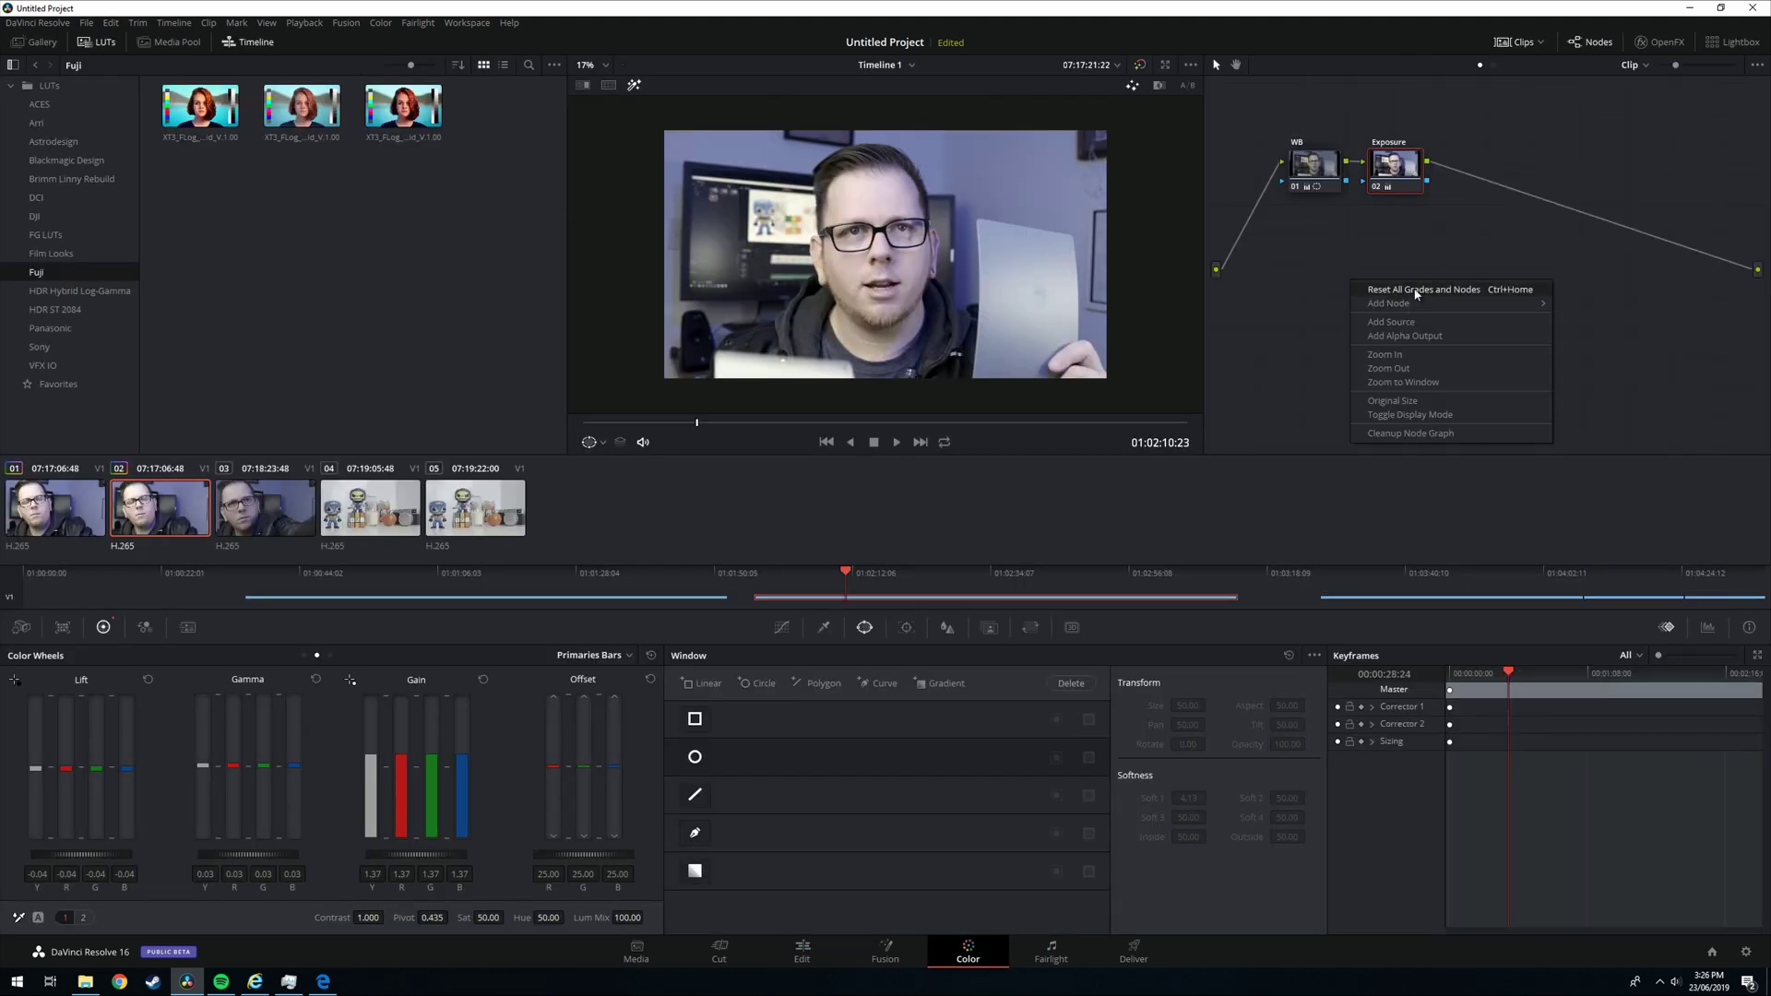
left_click(1416, 291)
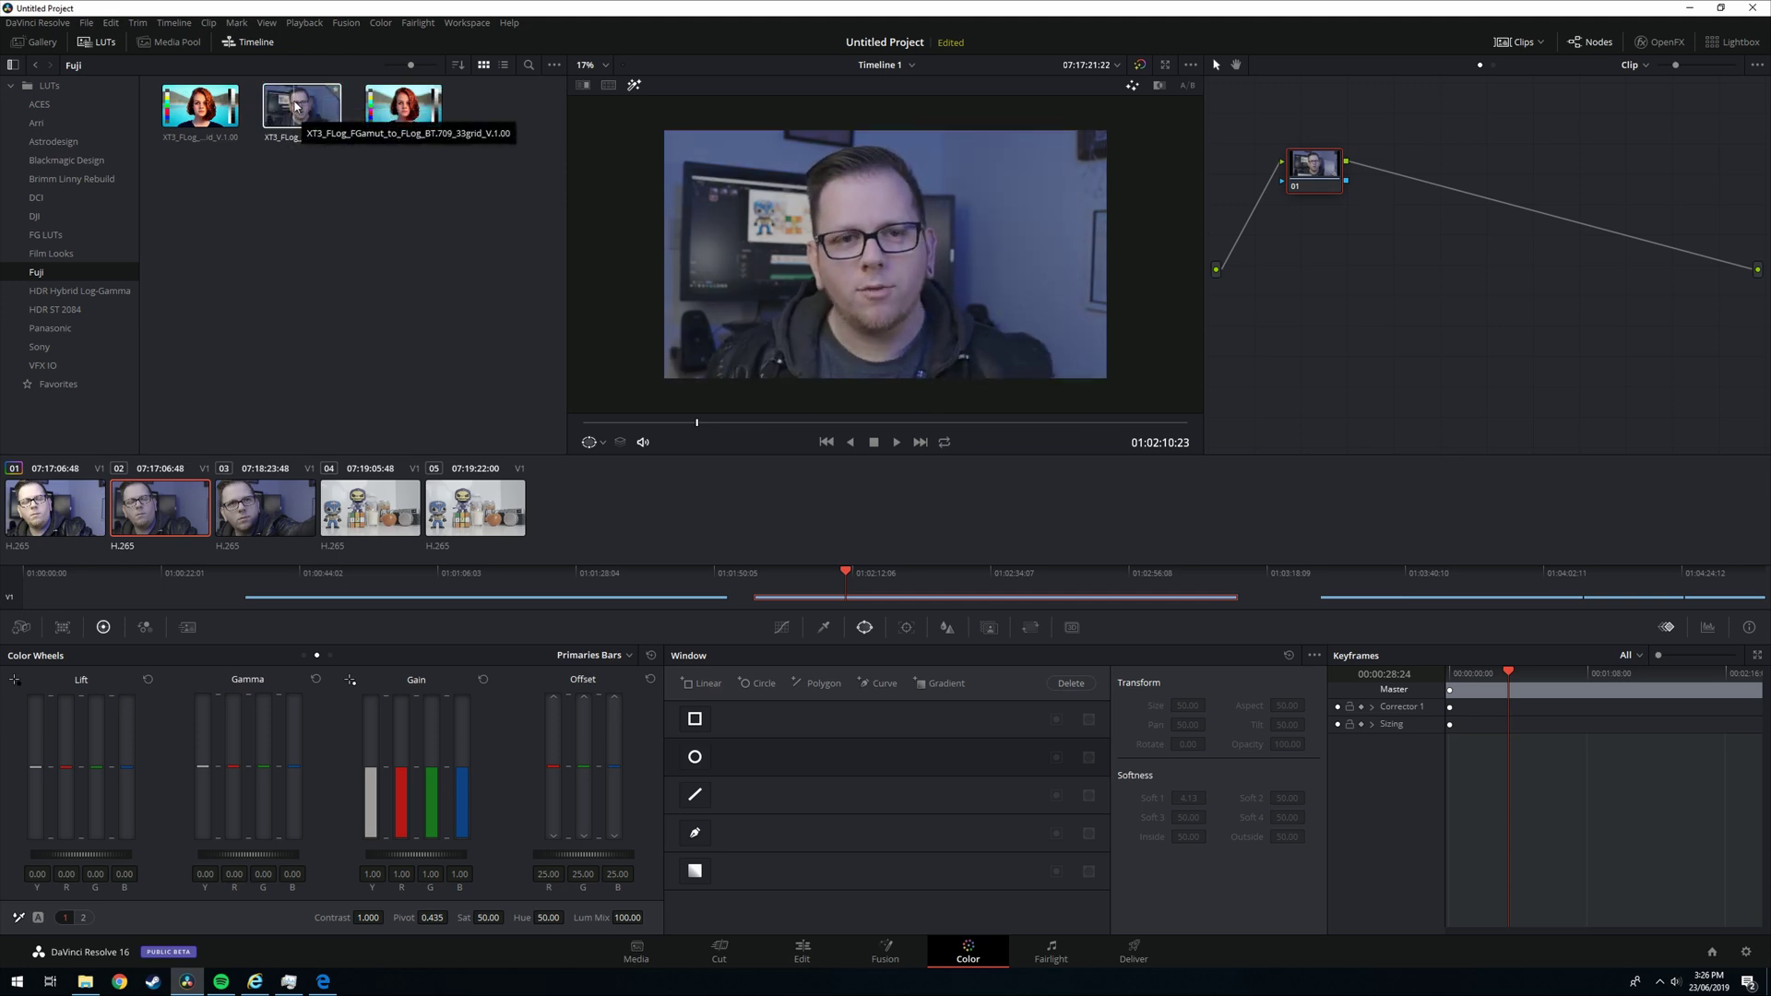
Apply the XT3 FLog to BT.709 LUT to node 01 and add serial node 02.
left_click_drag(296, 106, 1315, 178)
key("alt+s")
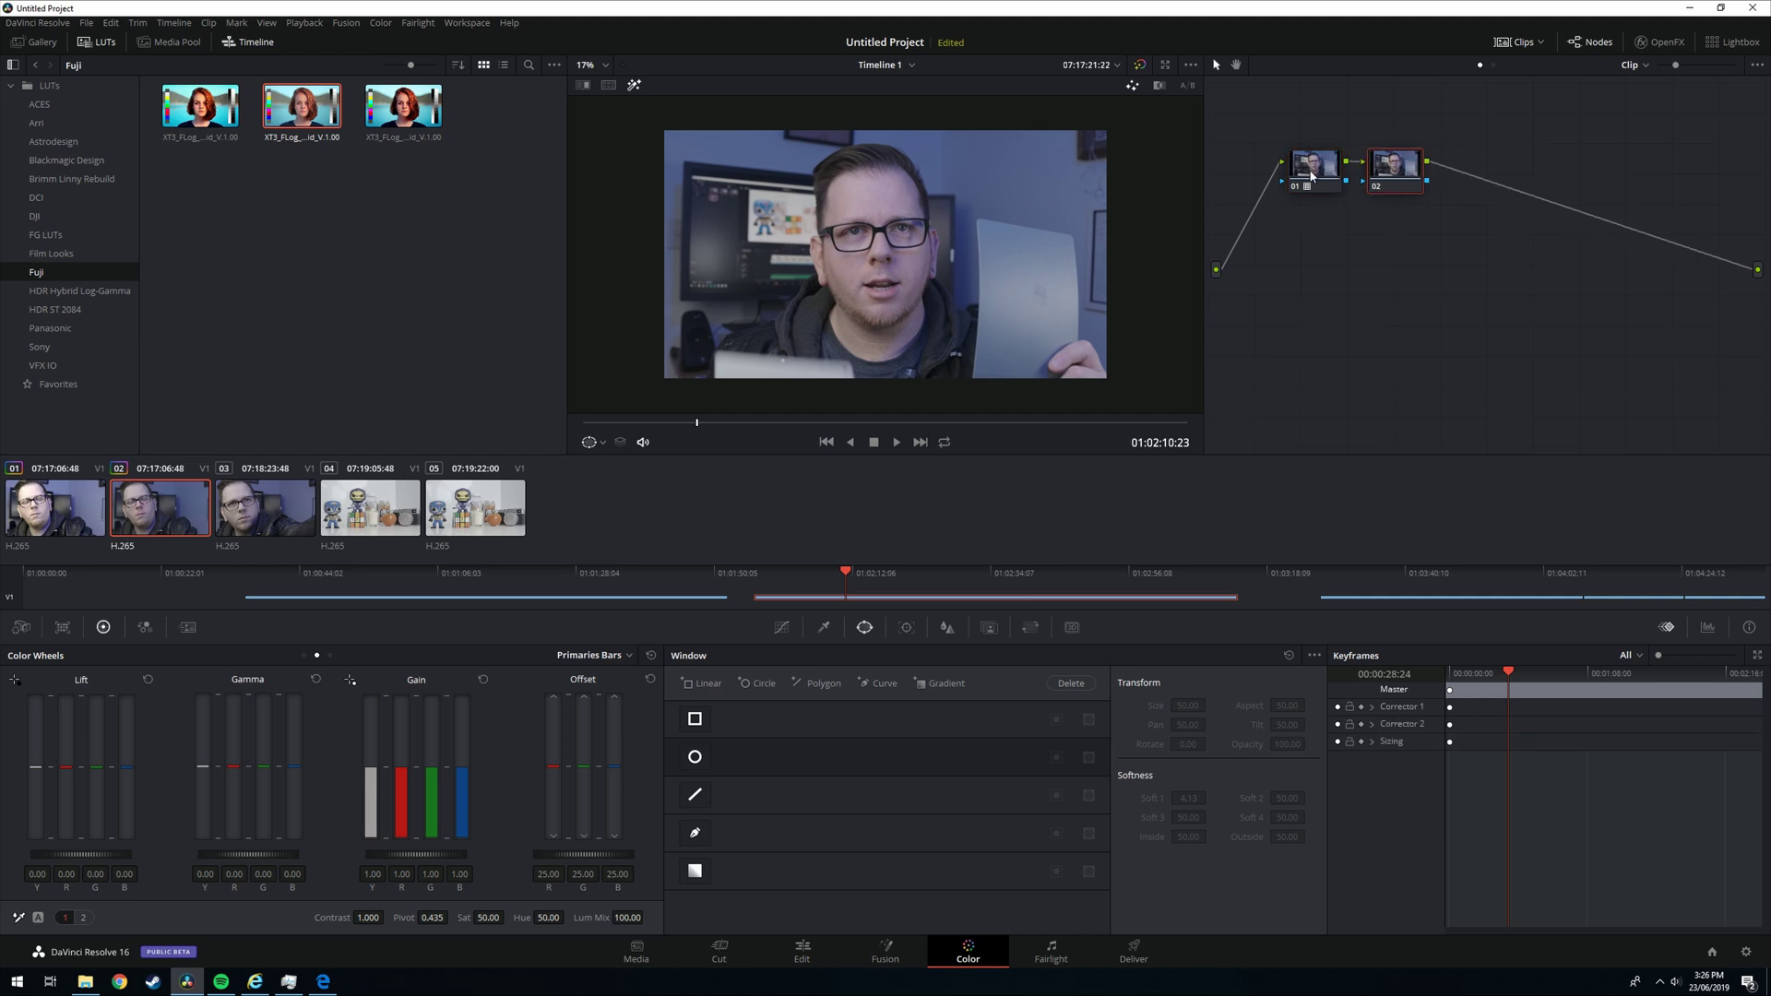
left_click_drag(1311, 175, 1274, 171)
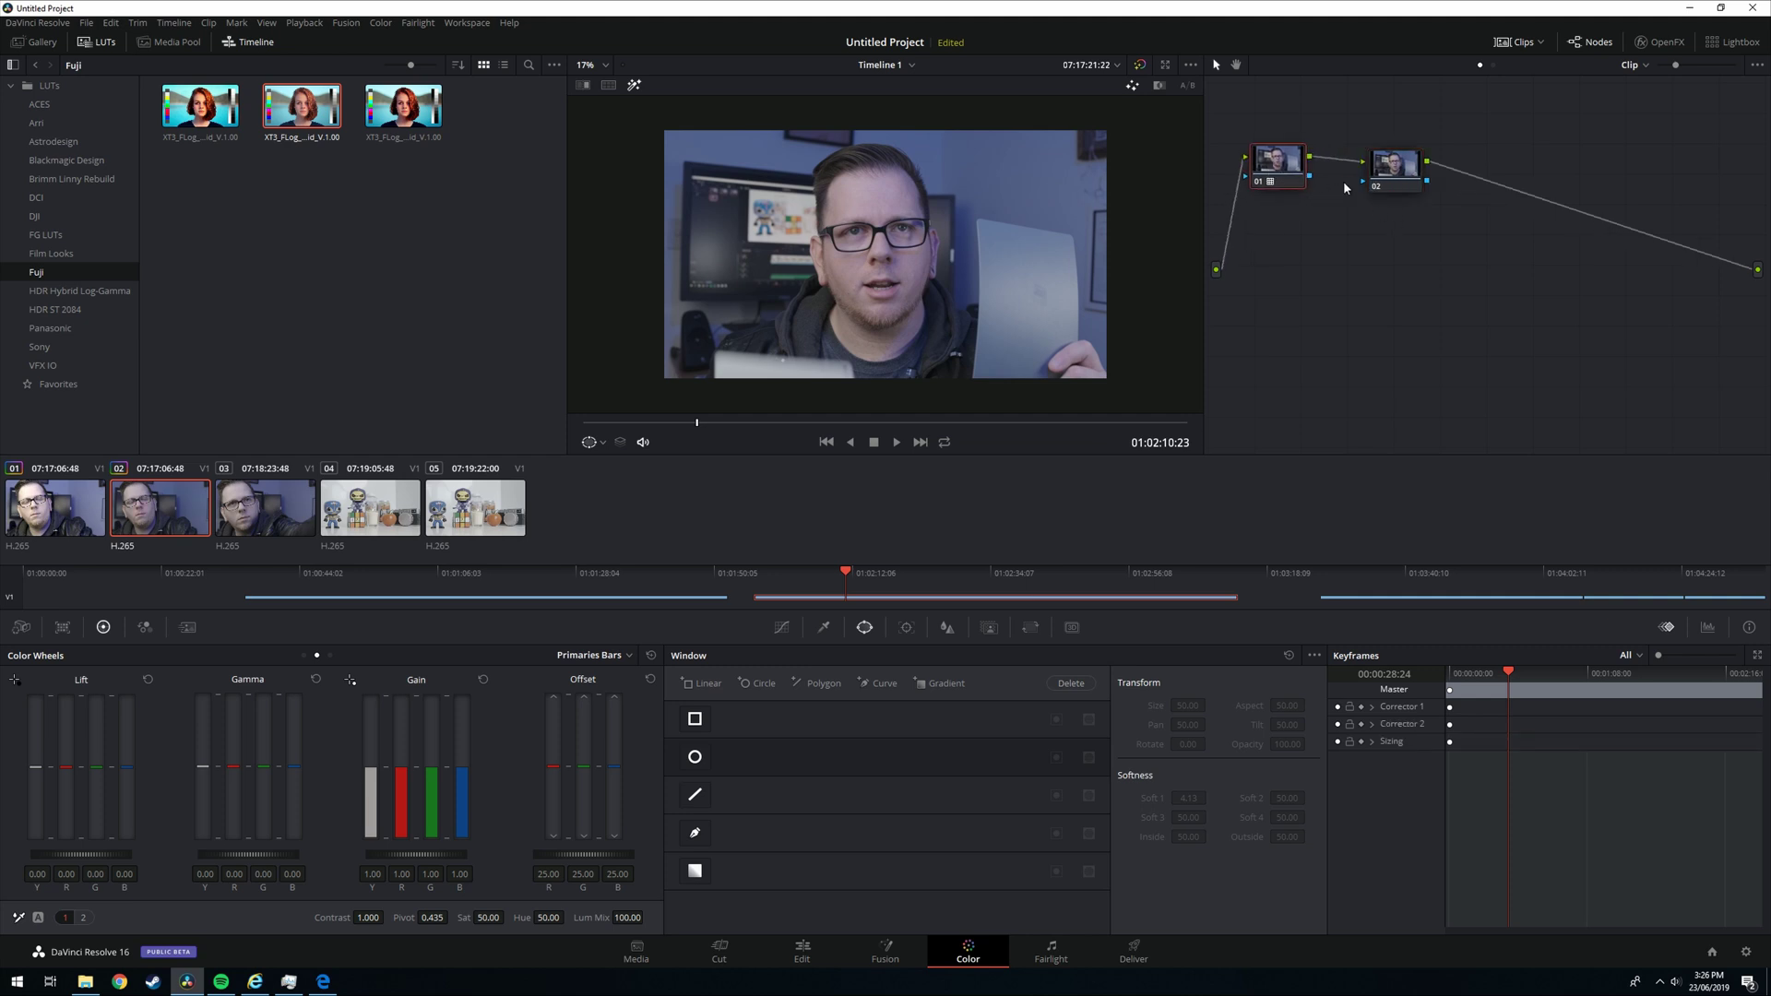
Label node 01 'LUT', tidy the node layout, and move to the grey-card frame.
right_click(1269, 158)
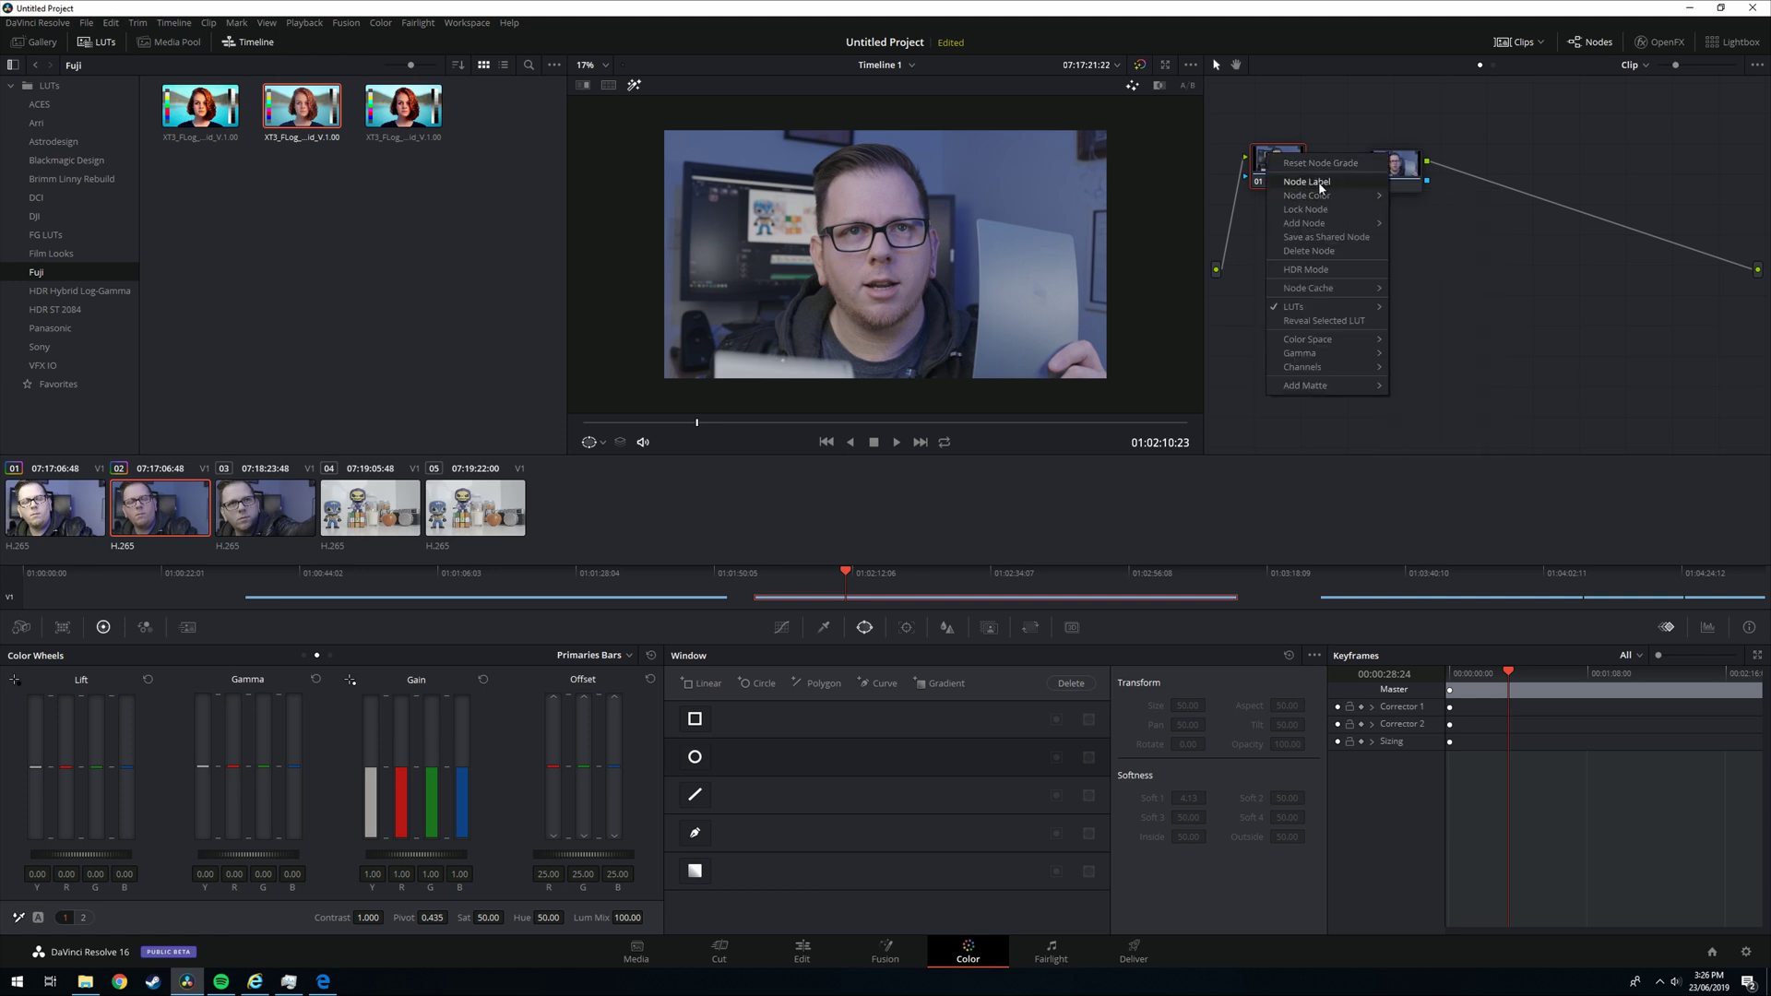
left_click(1319, 183)
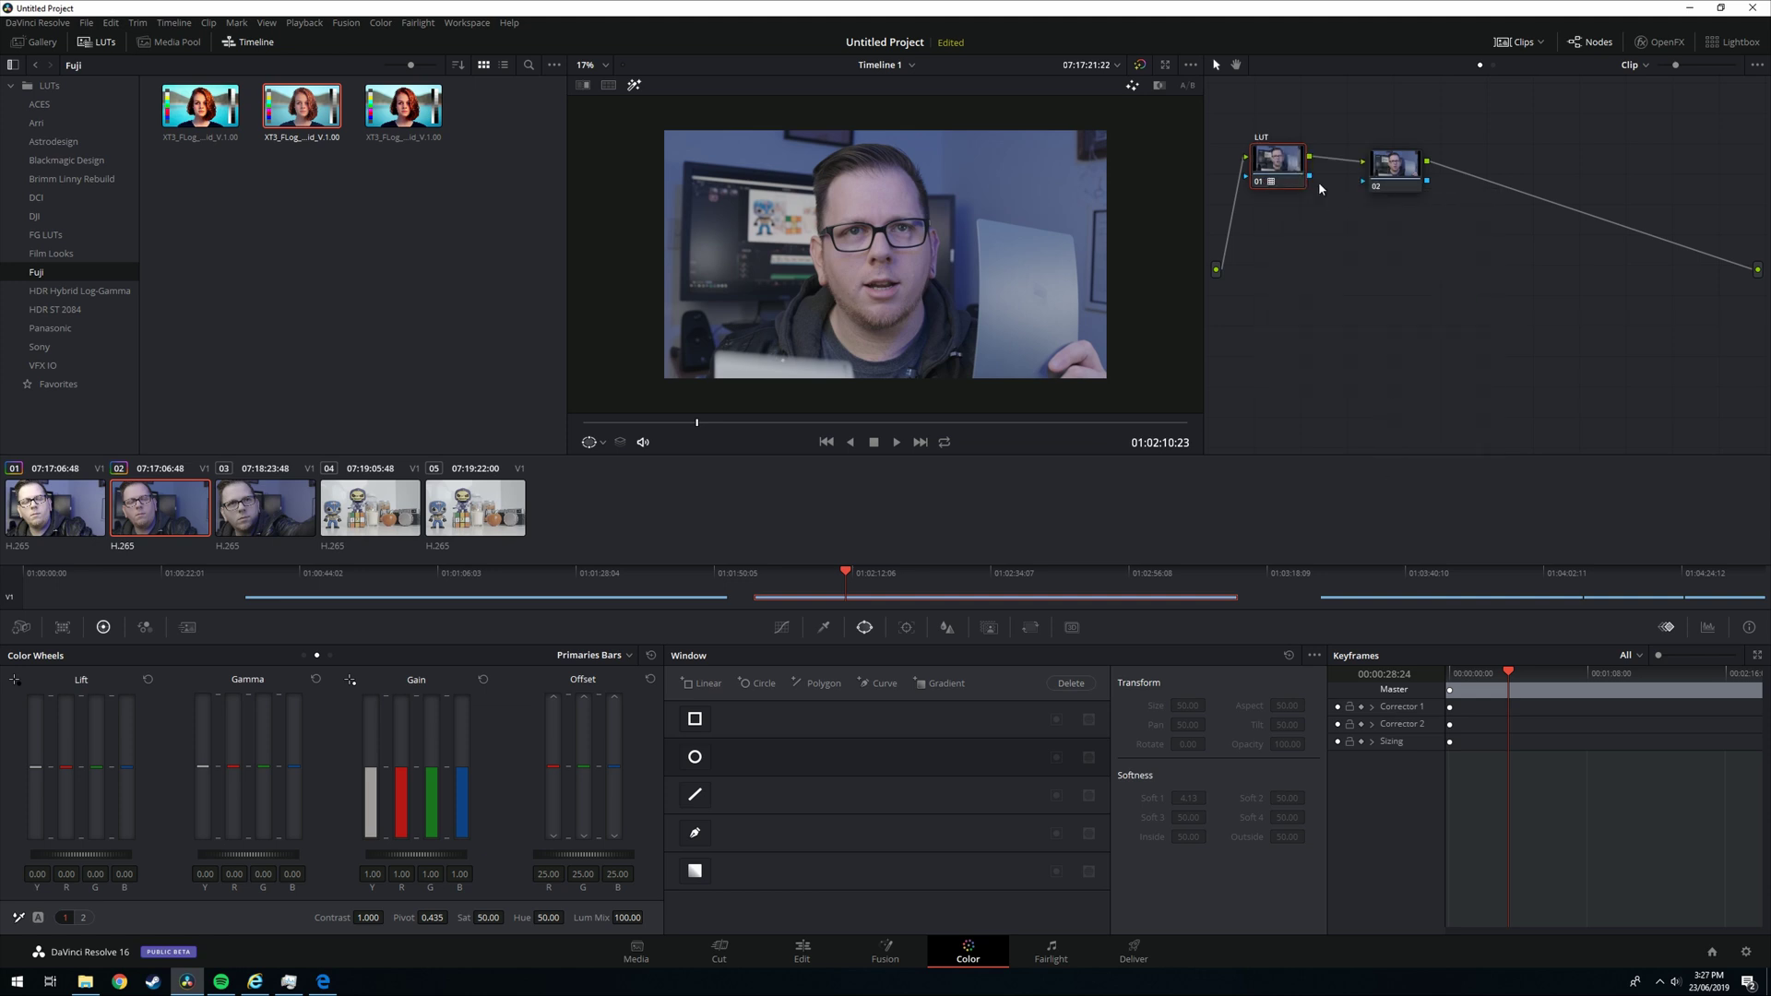
left_click_drag(1408, 166, 1381, 163)
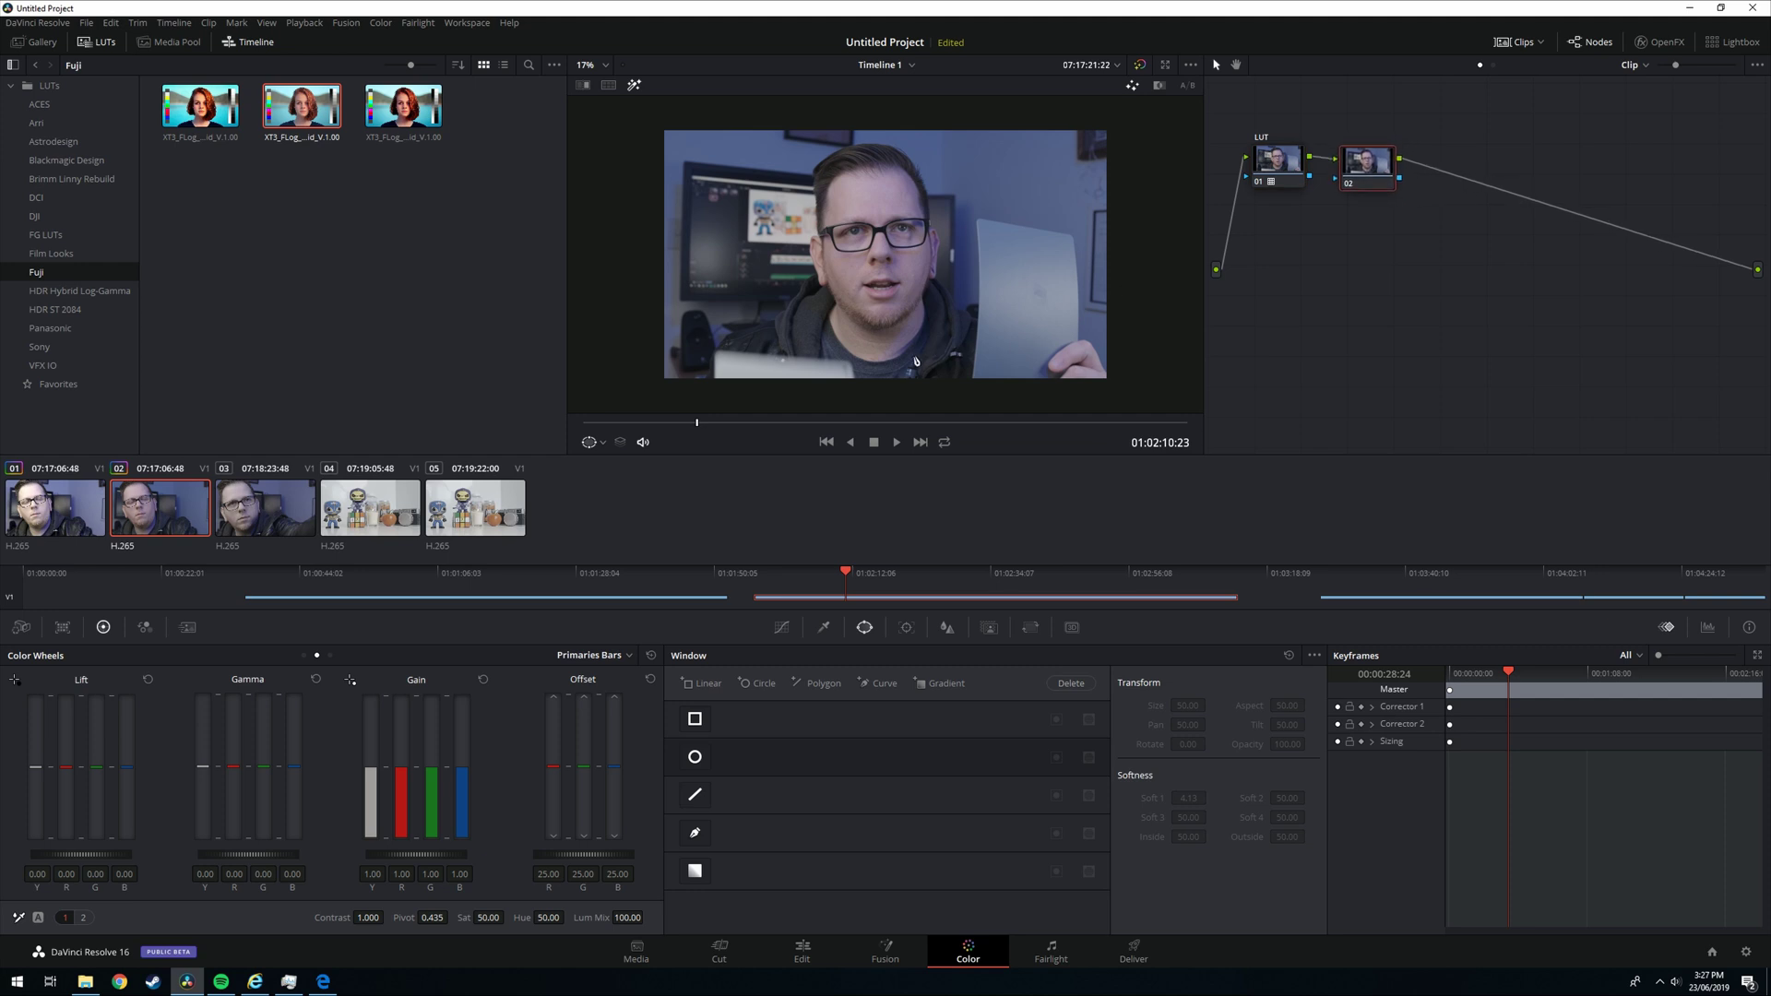
left_click_drag(732, 425, 802, 423)
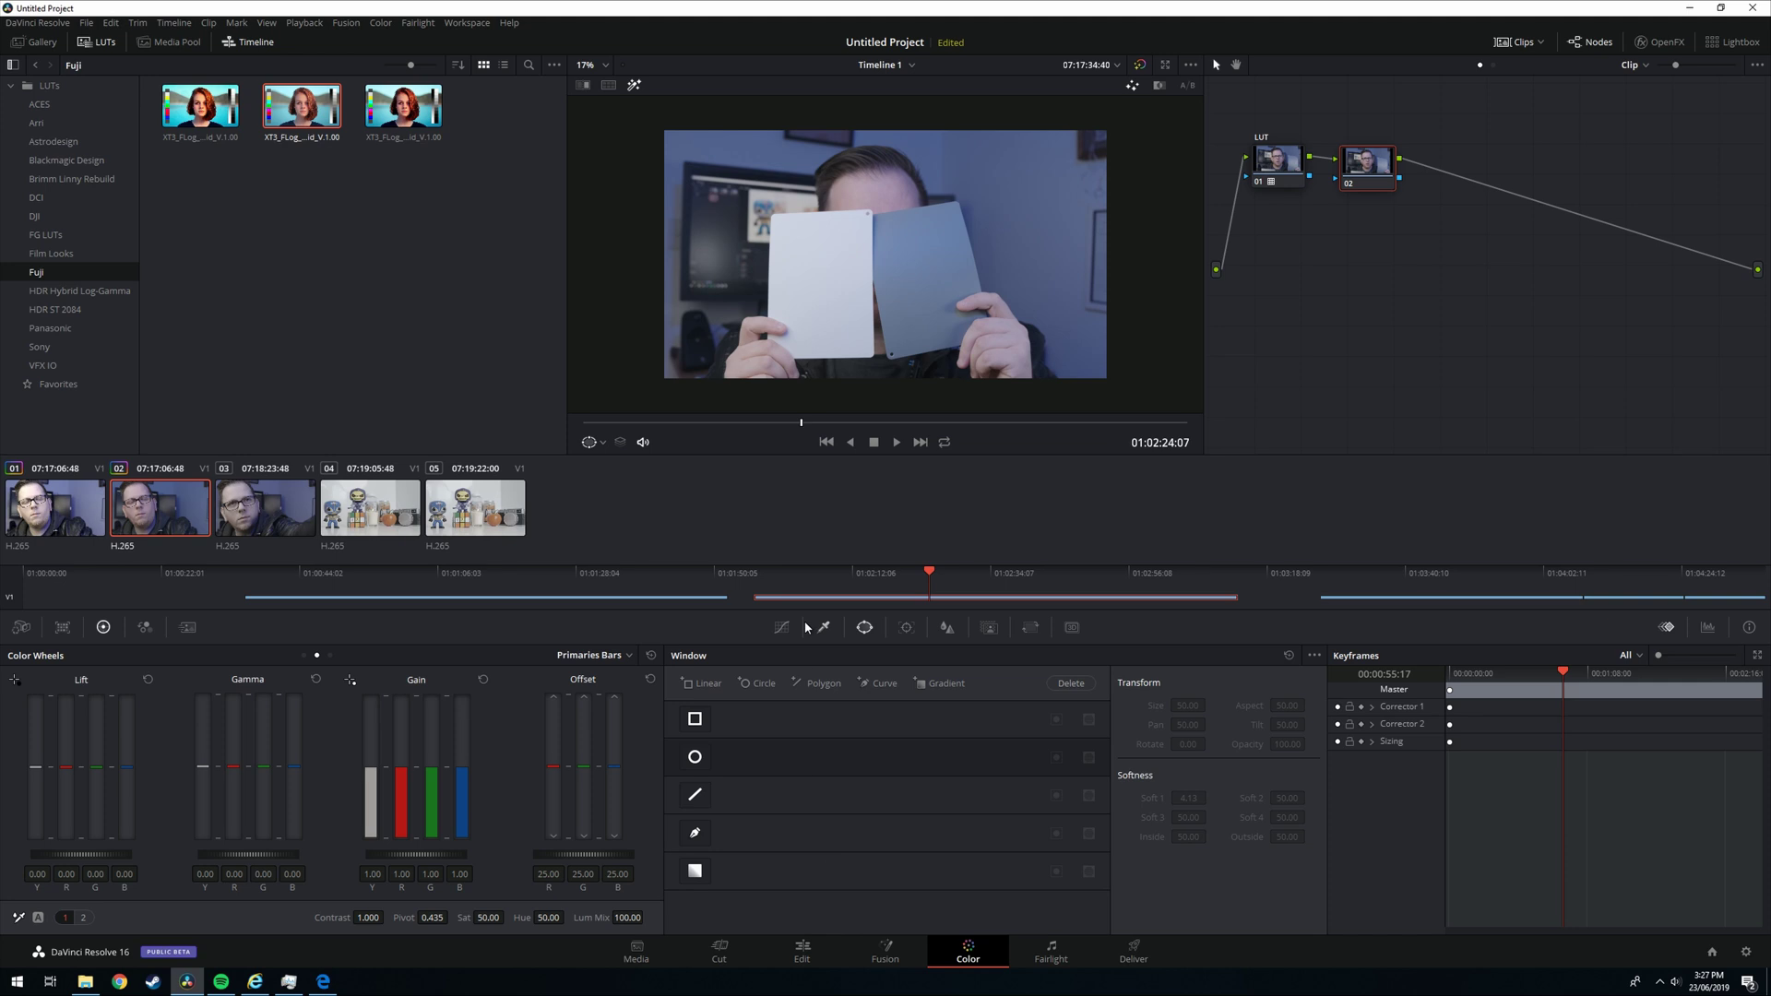
Draw a polygon window around the white card and lower blue gain to 0.95 to neutralise it.
left_click(697, 833)
left_click(798, 243)
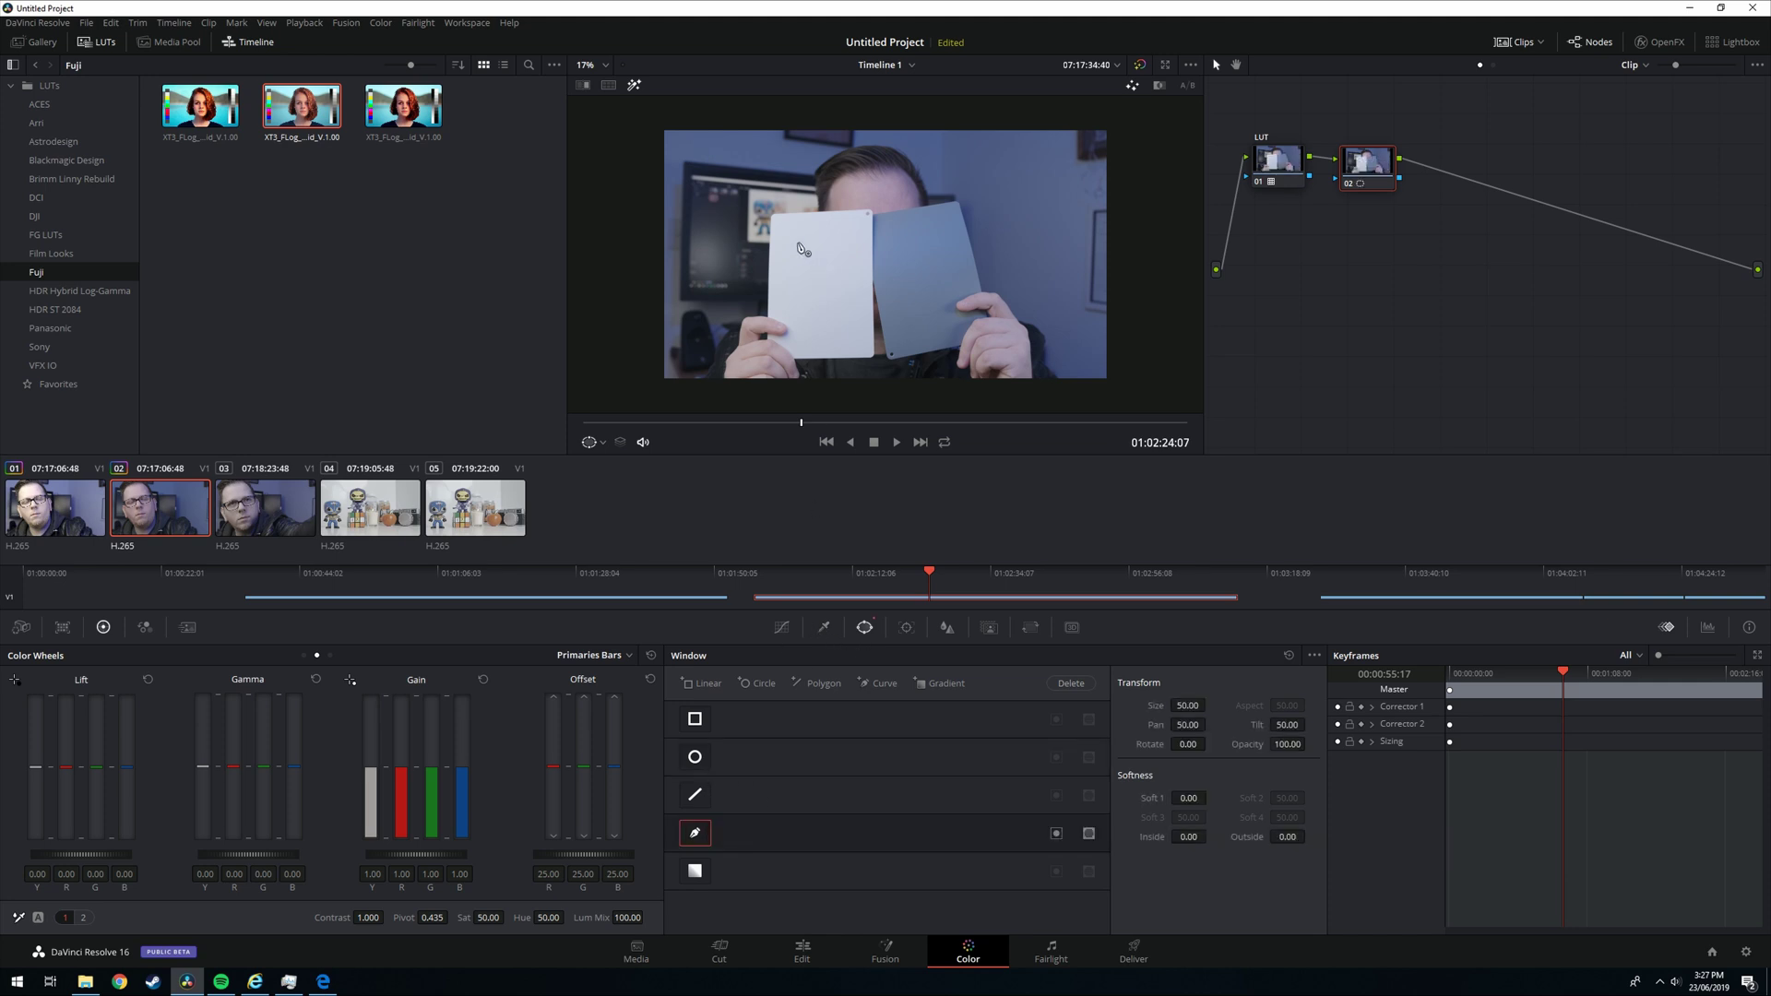
left_click(836, 243)
left_click(836, 295)
left_click(789, 290)
left_click(798, 243)
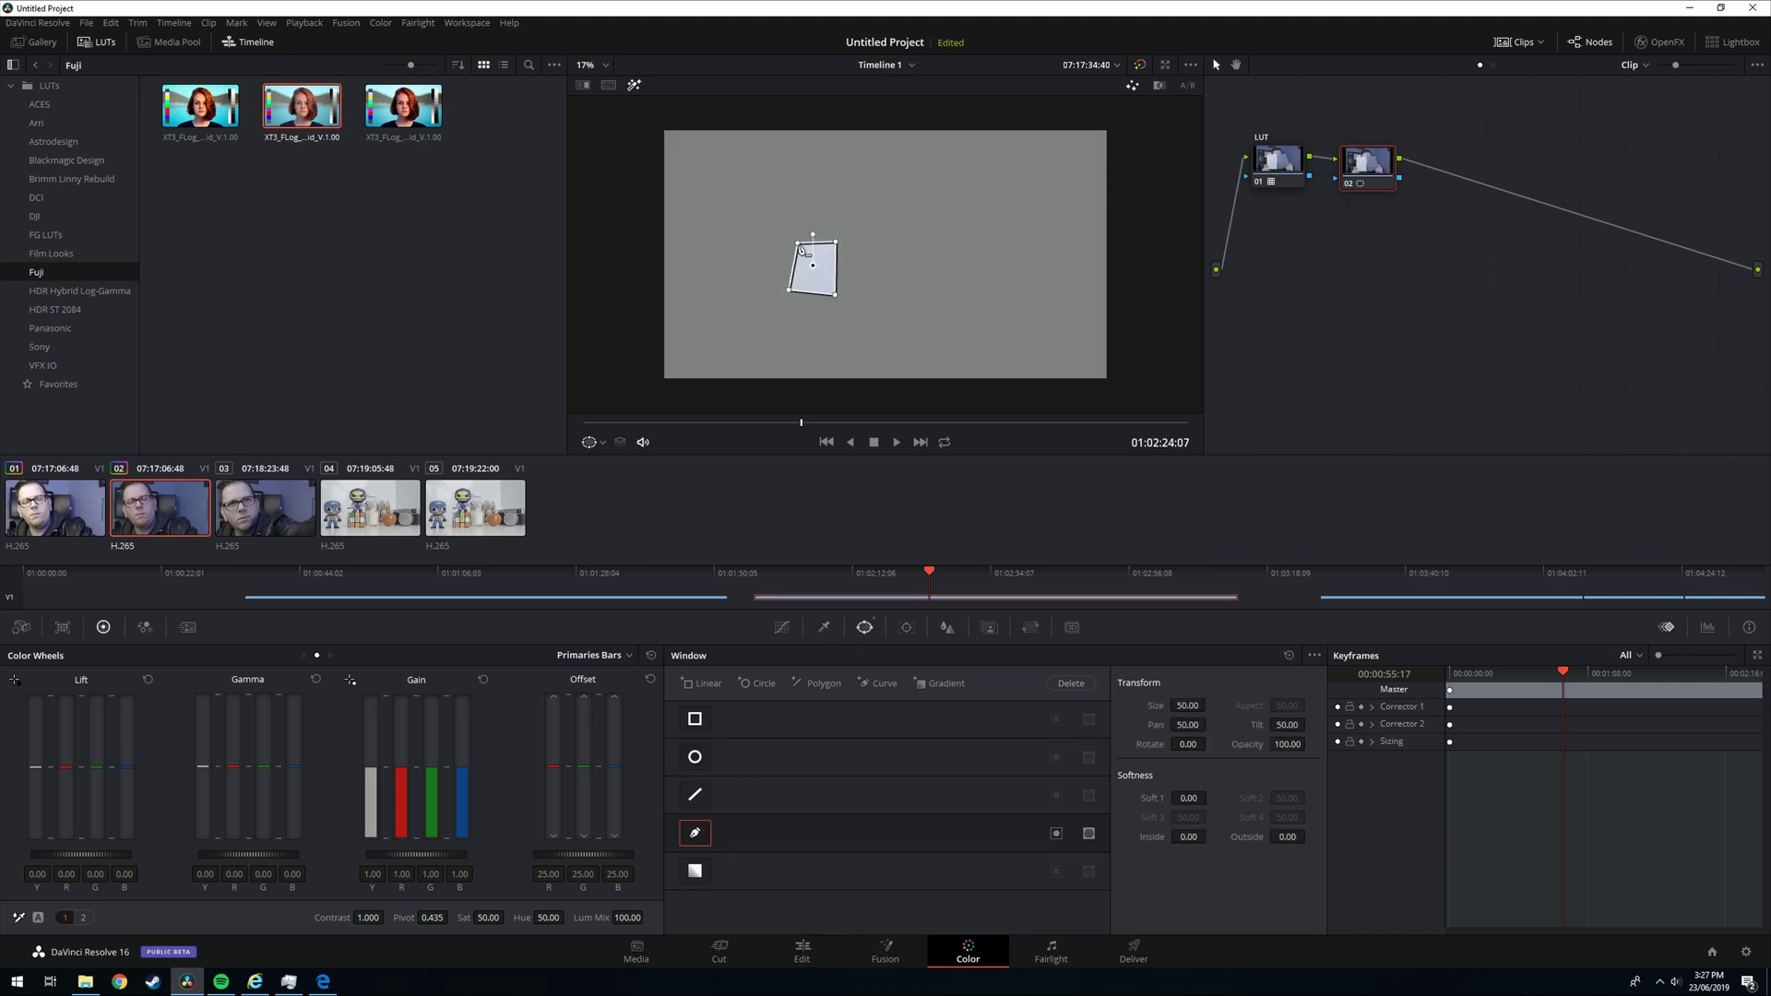
left_click(1708, 626)
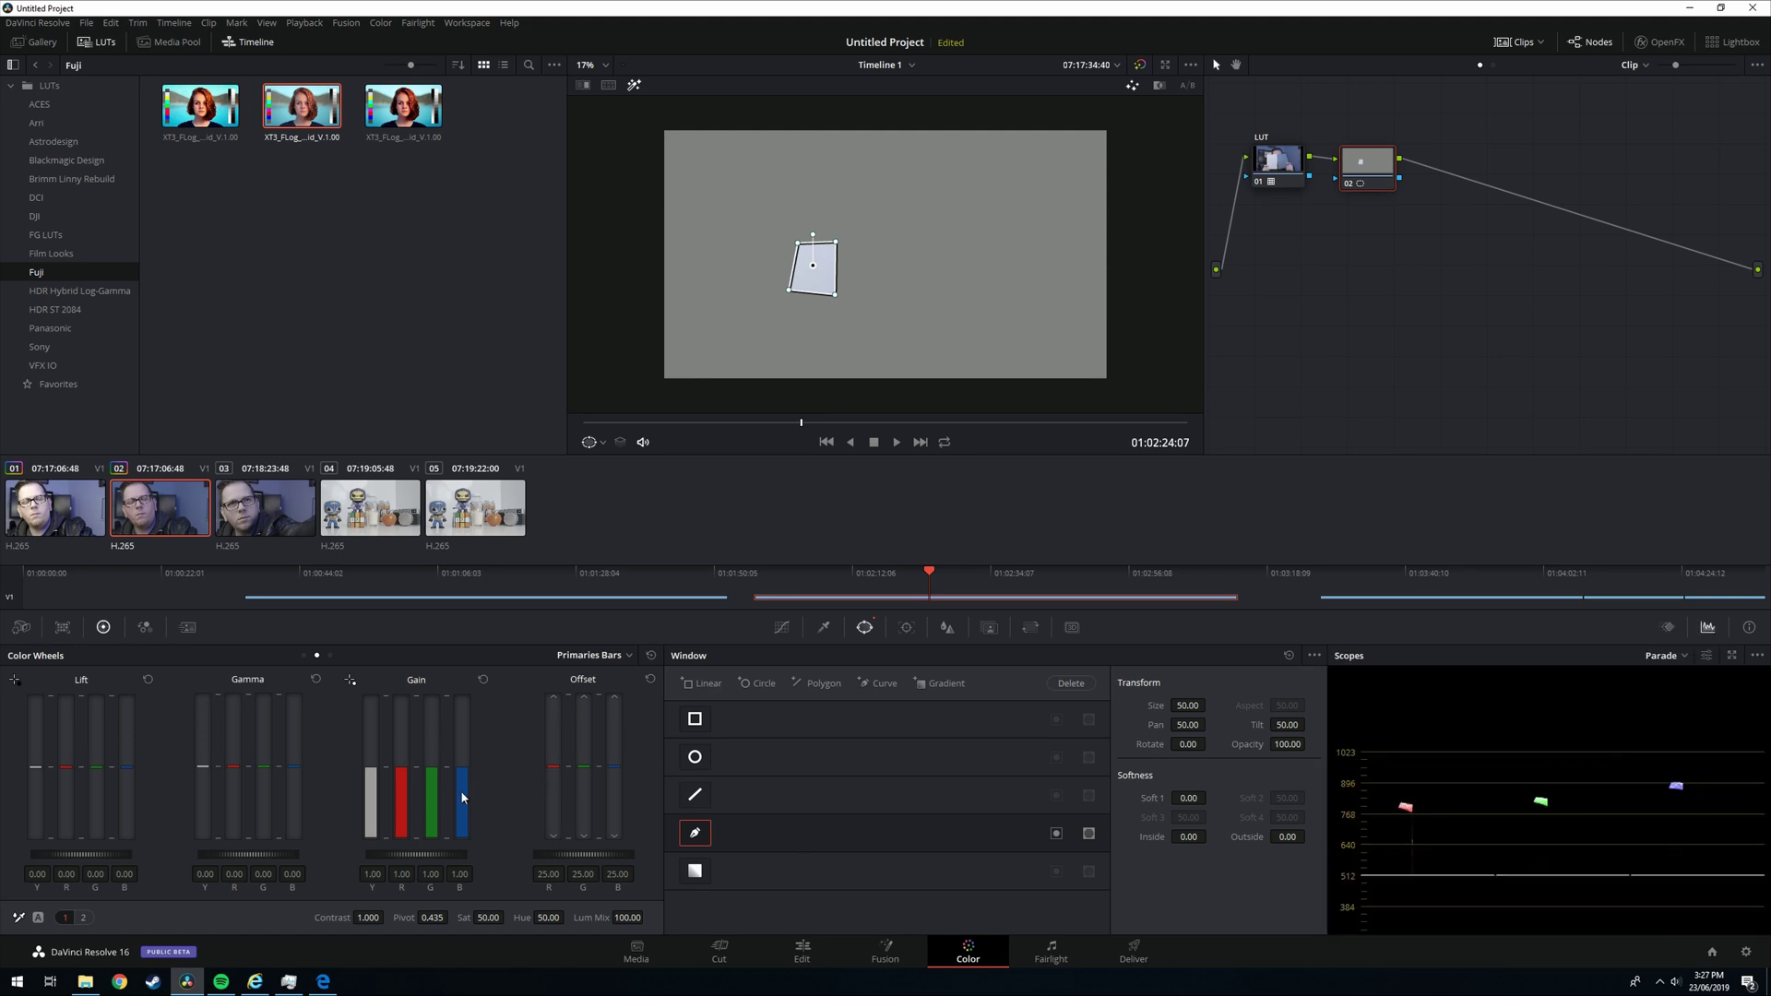
left_click_drag(462, 797, 398, 795)
scroll(888, 262, "down", 3)
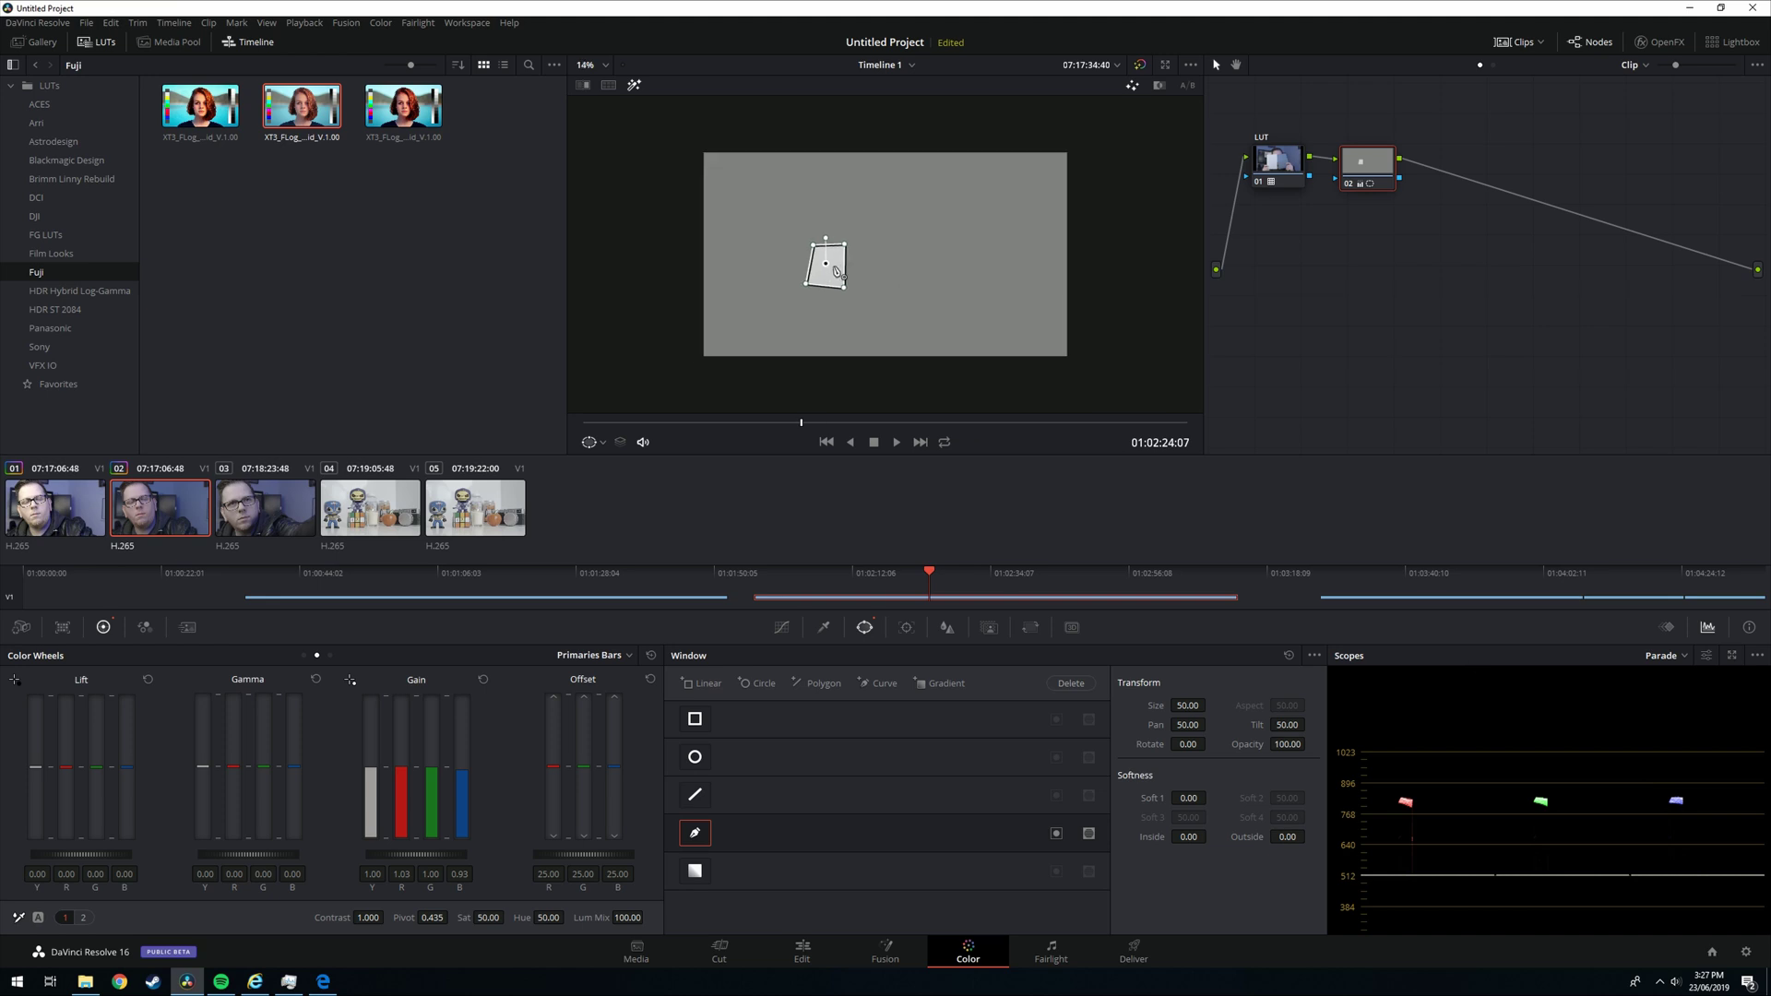
Stretch all four window corners past the frame edges, then add serial node 03.
left_click_drag(845, 244, 1080, 141)
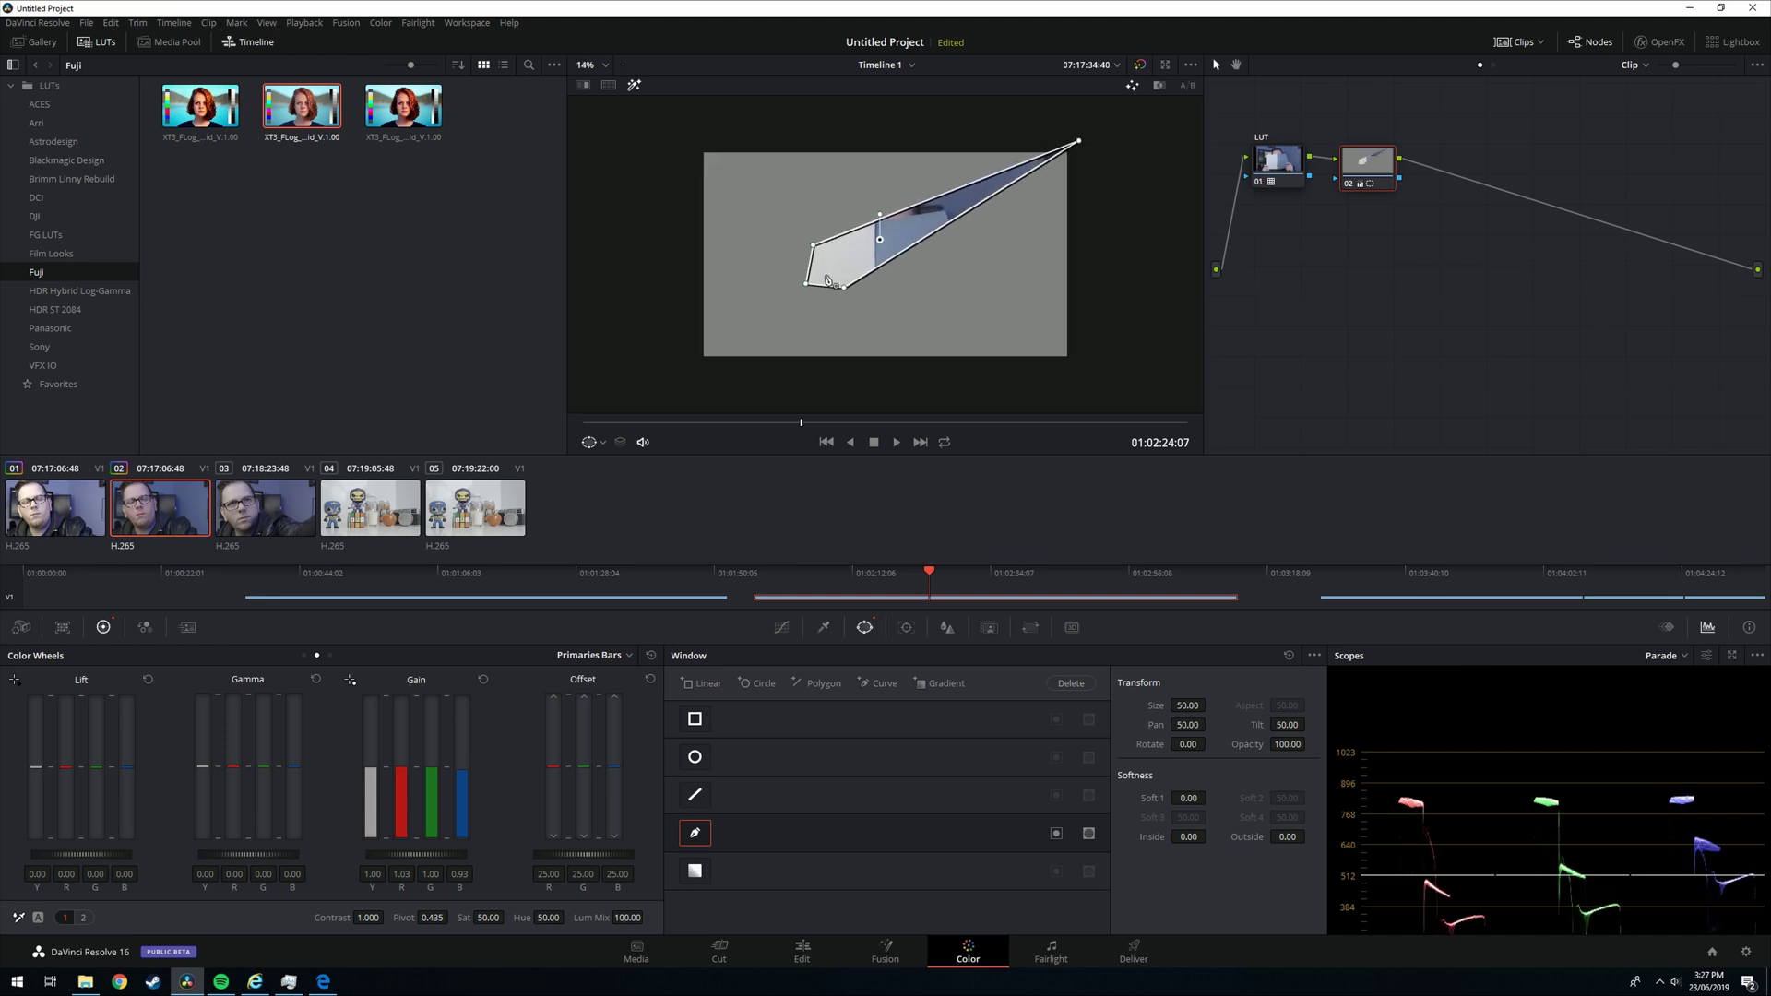
left_click_drag(844, 287, 1095, 374)
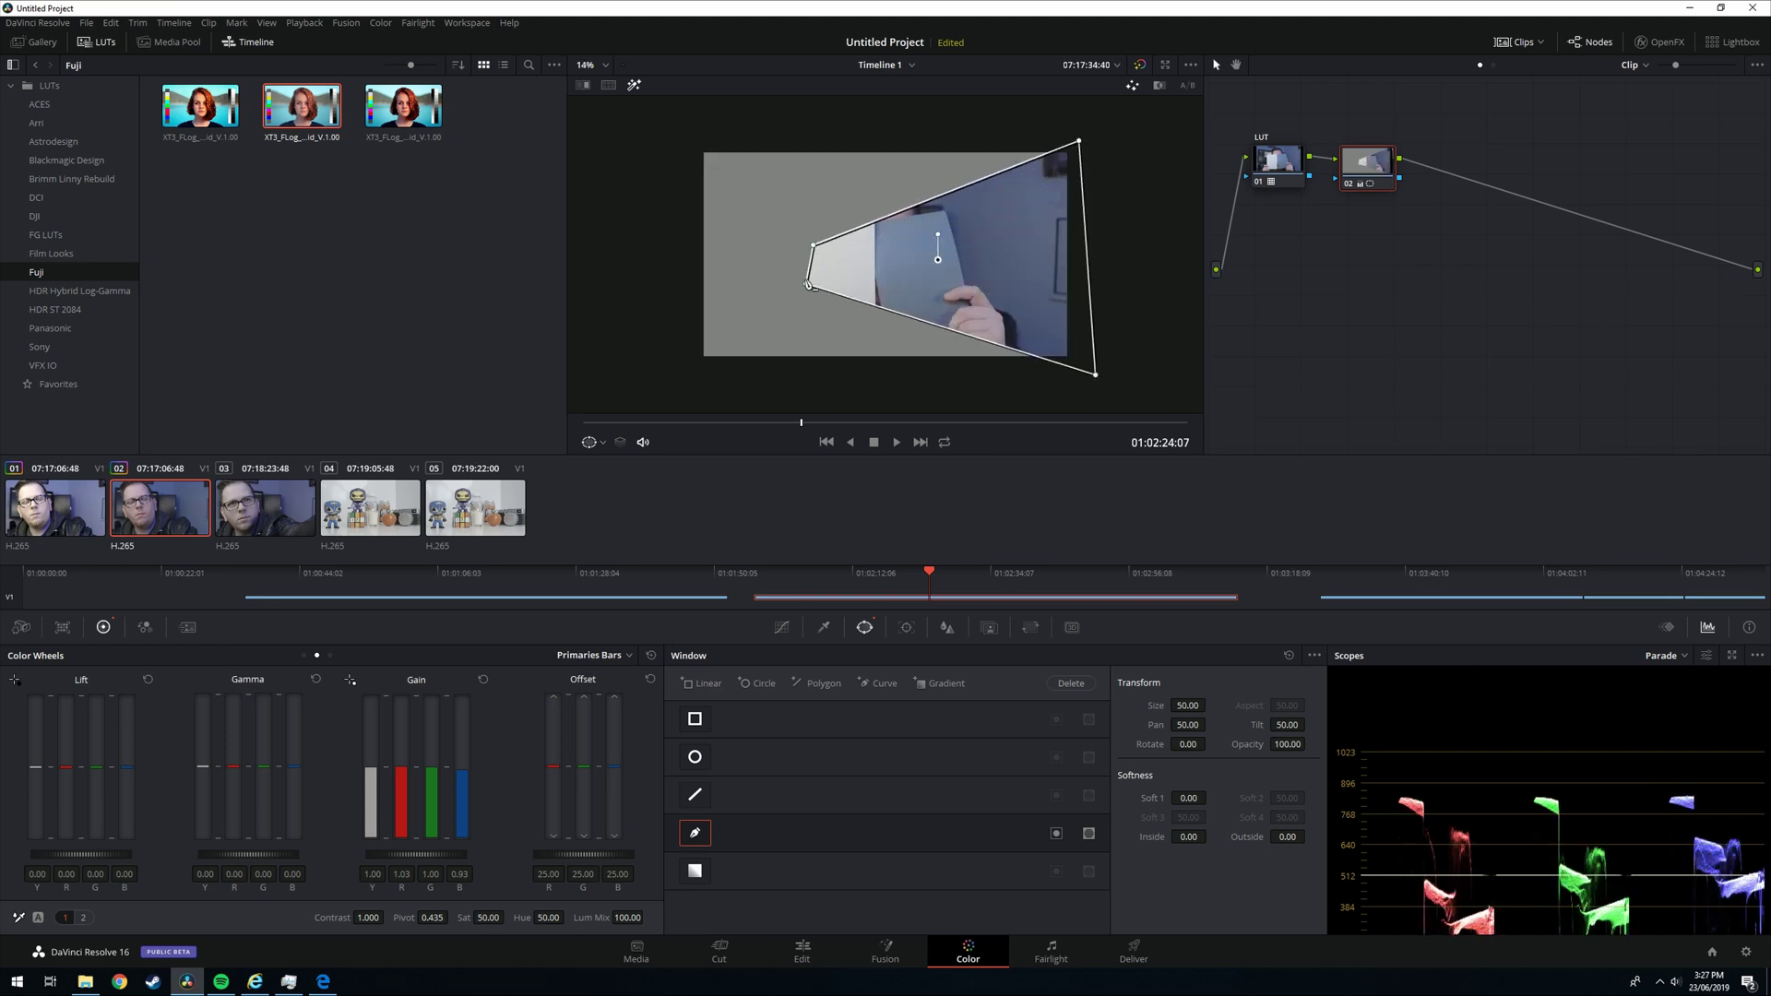
left_click_drag(806, 284, 670, 367)
left_click_drag(817, 242, 677, 125)
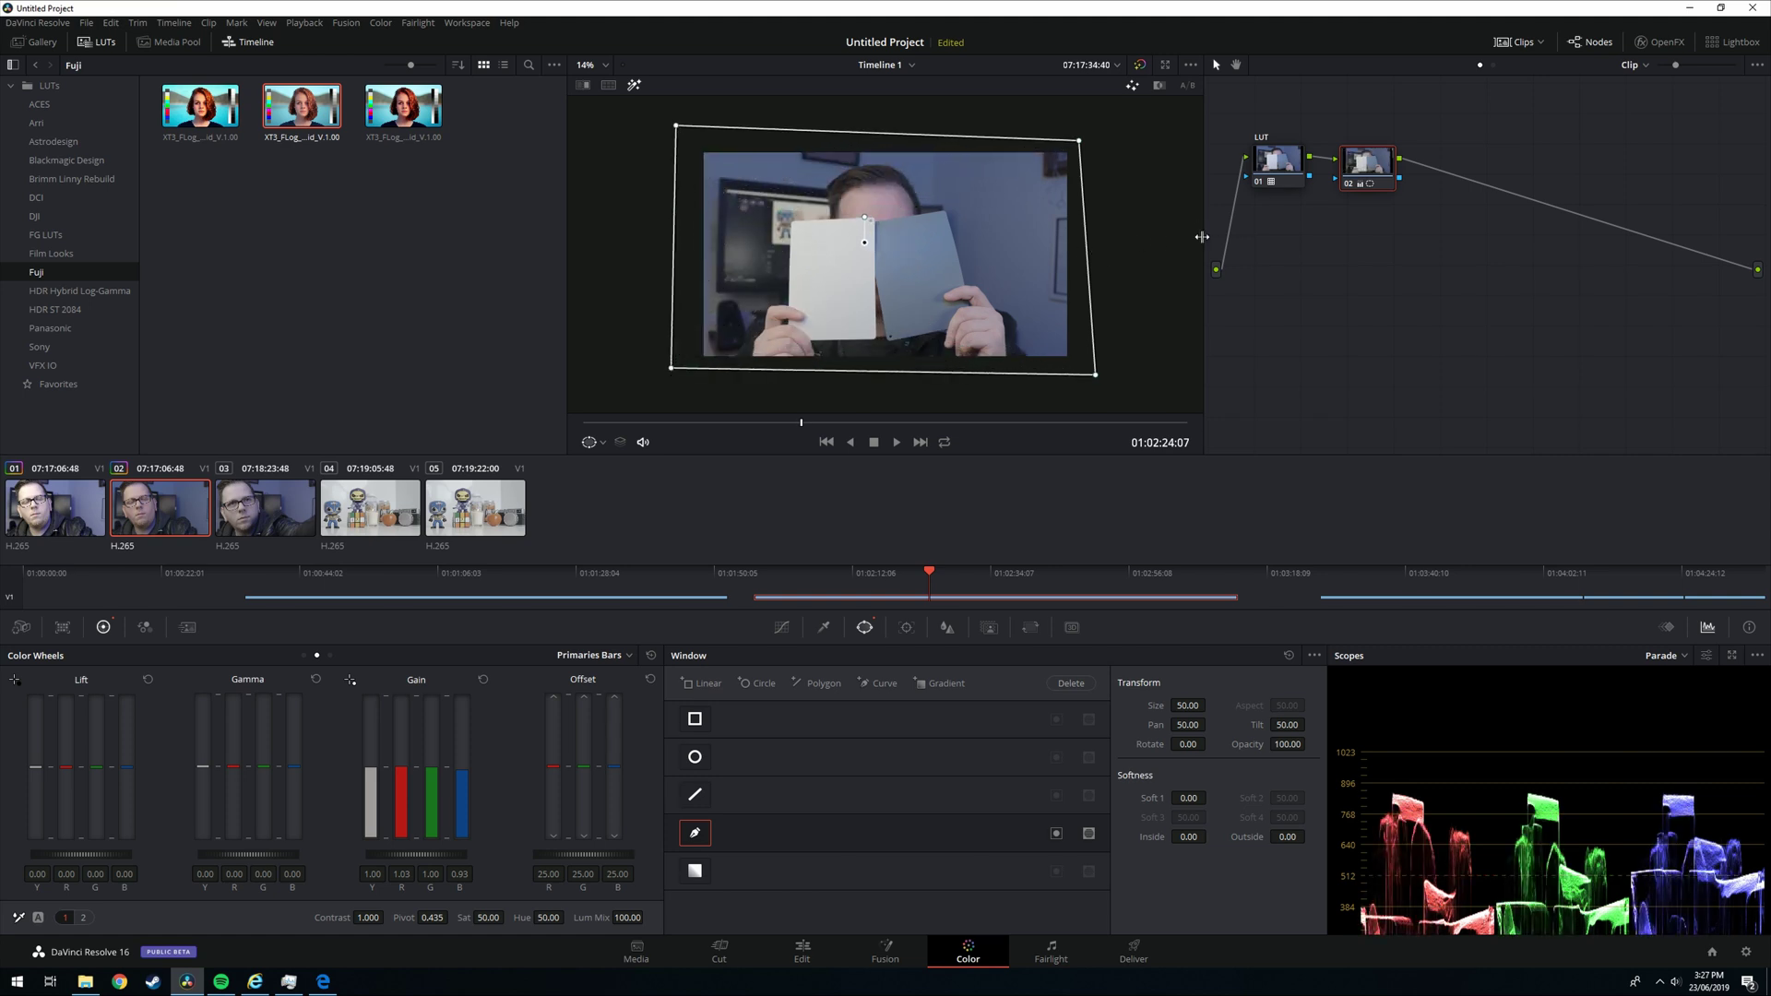
key("alt+s")
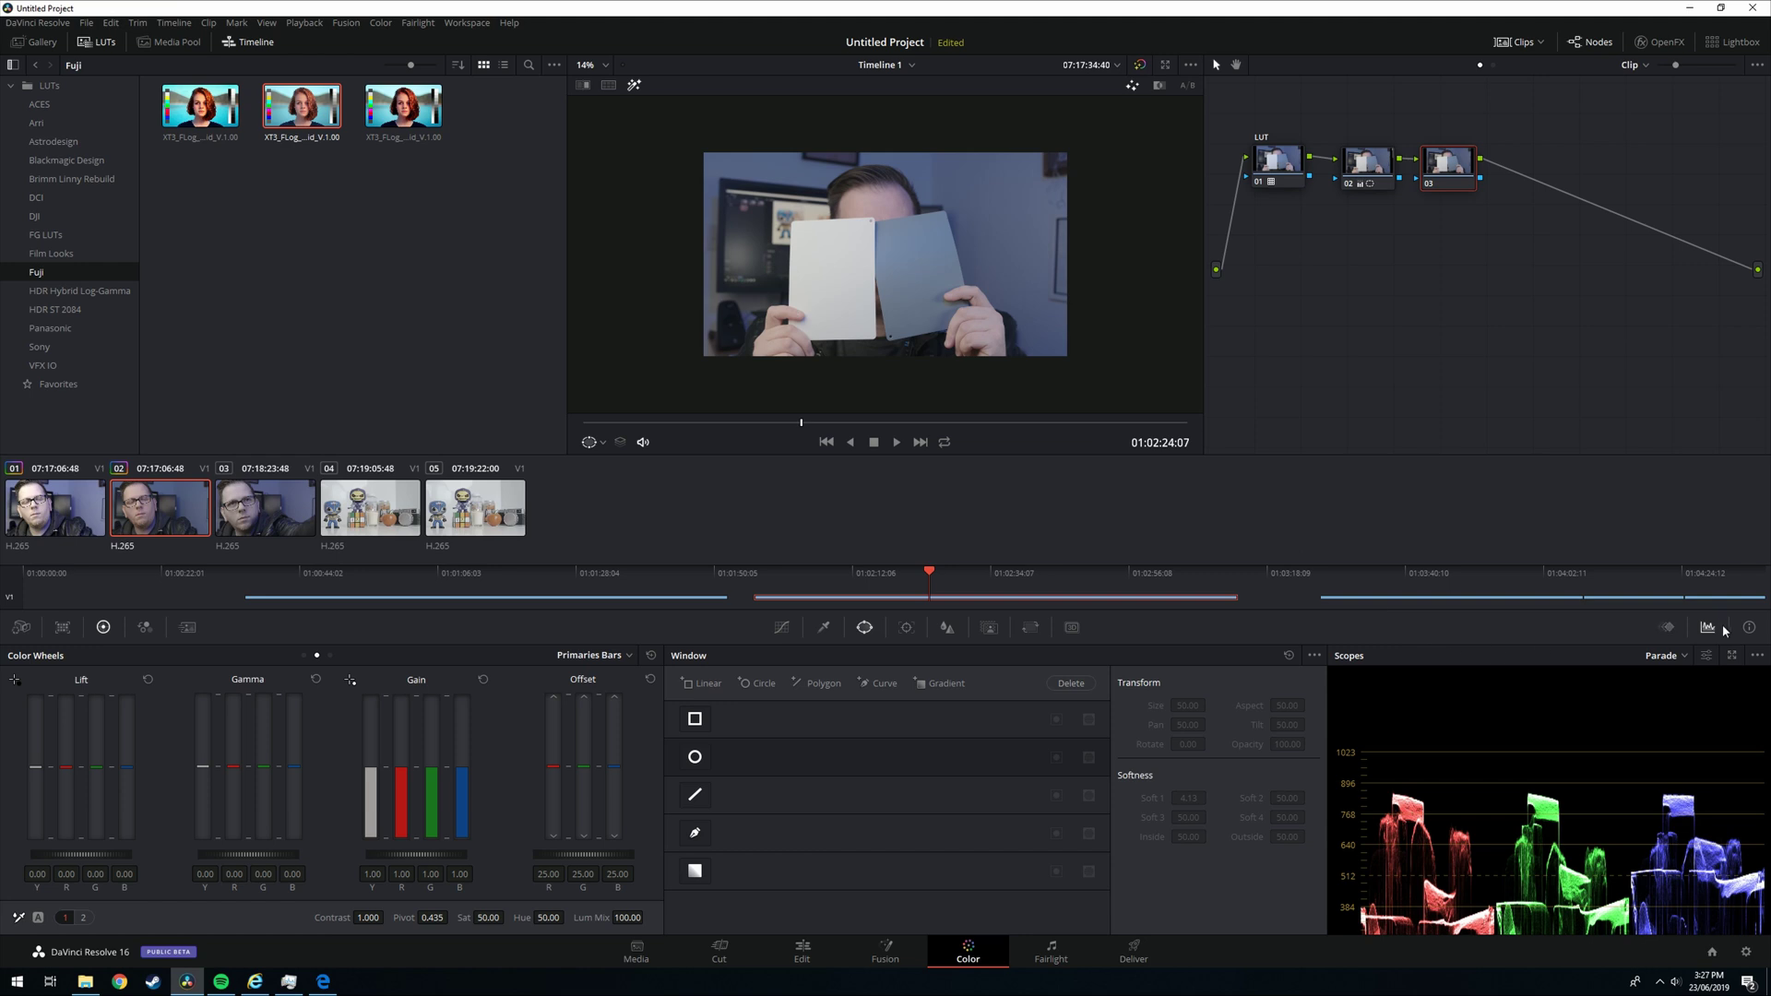
On node 03, set gain 1.34, lift -0.04 and gamma 0.06, watching the floated scopes.
left_click(1731, 657)
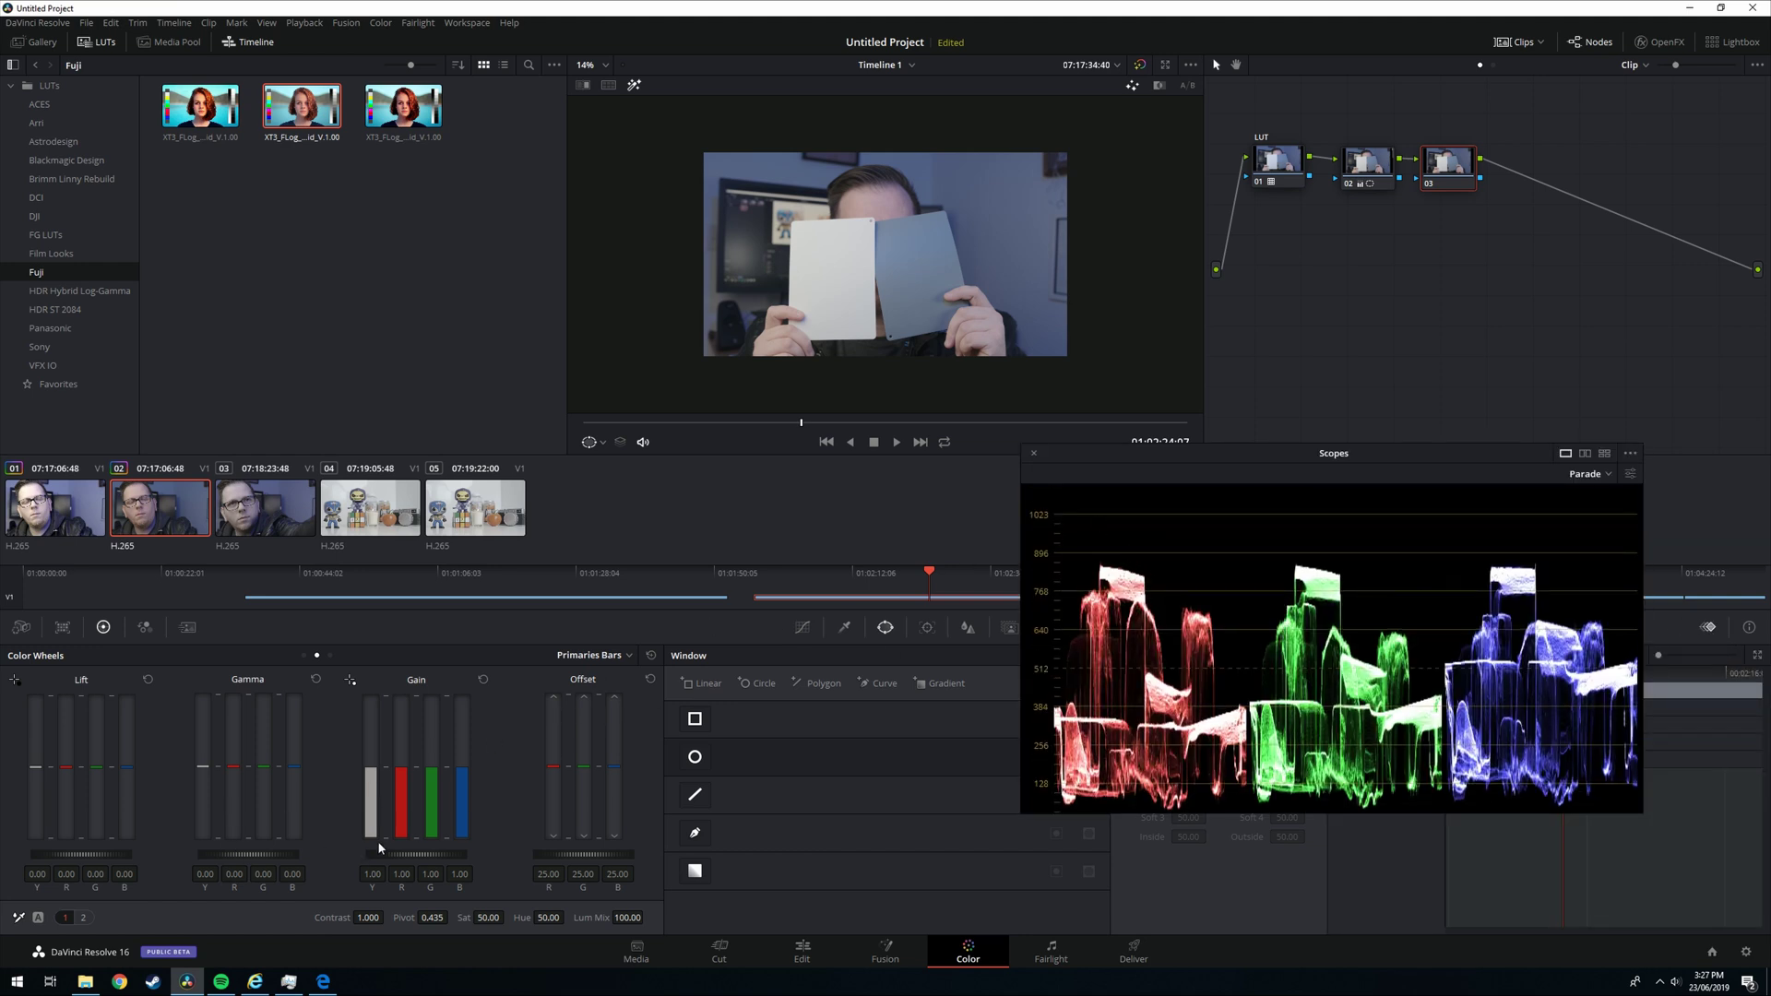
left_click_drag(393, 852, 467, 852)
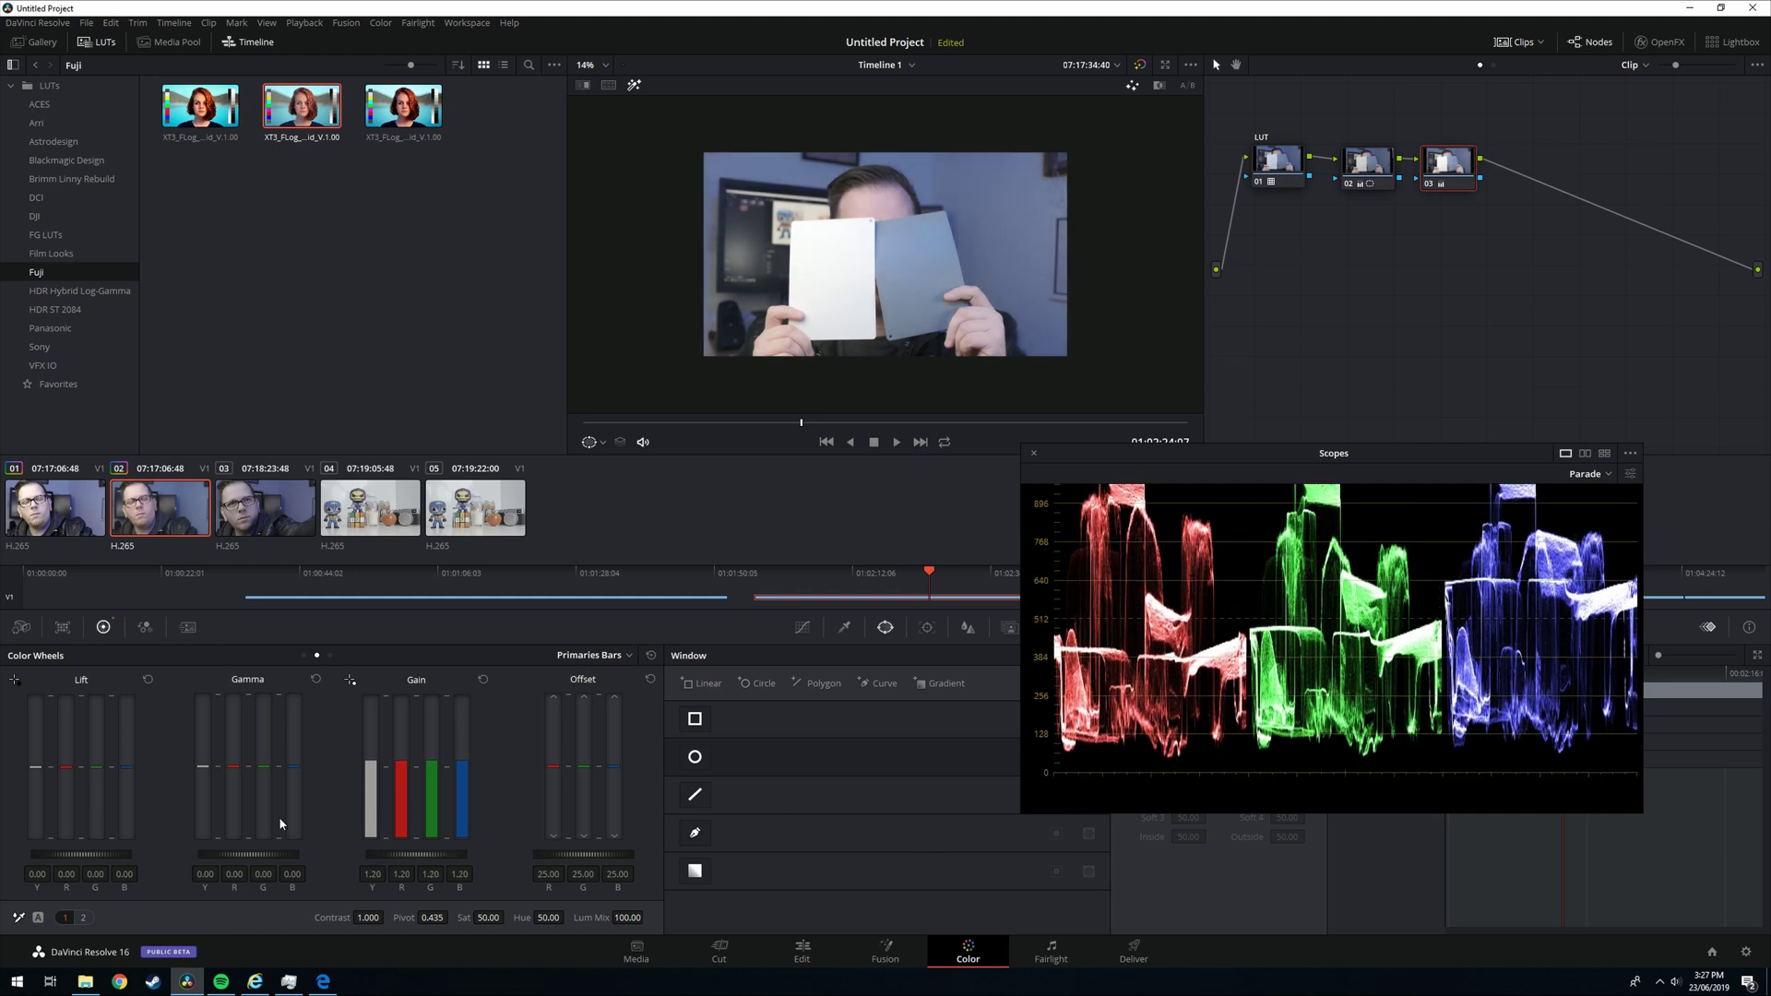
left_click_drag(92, 854, 82, 855)
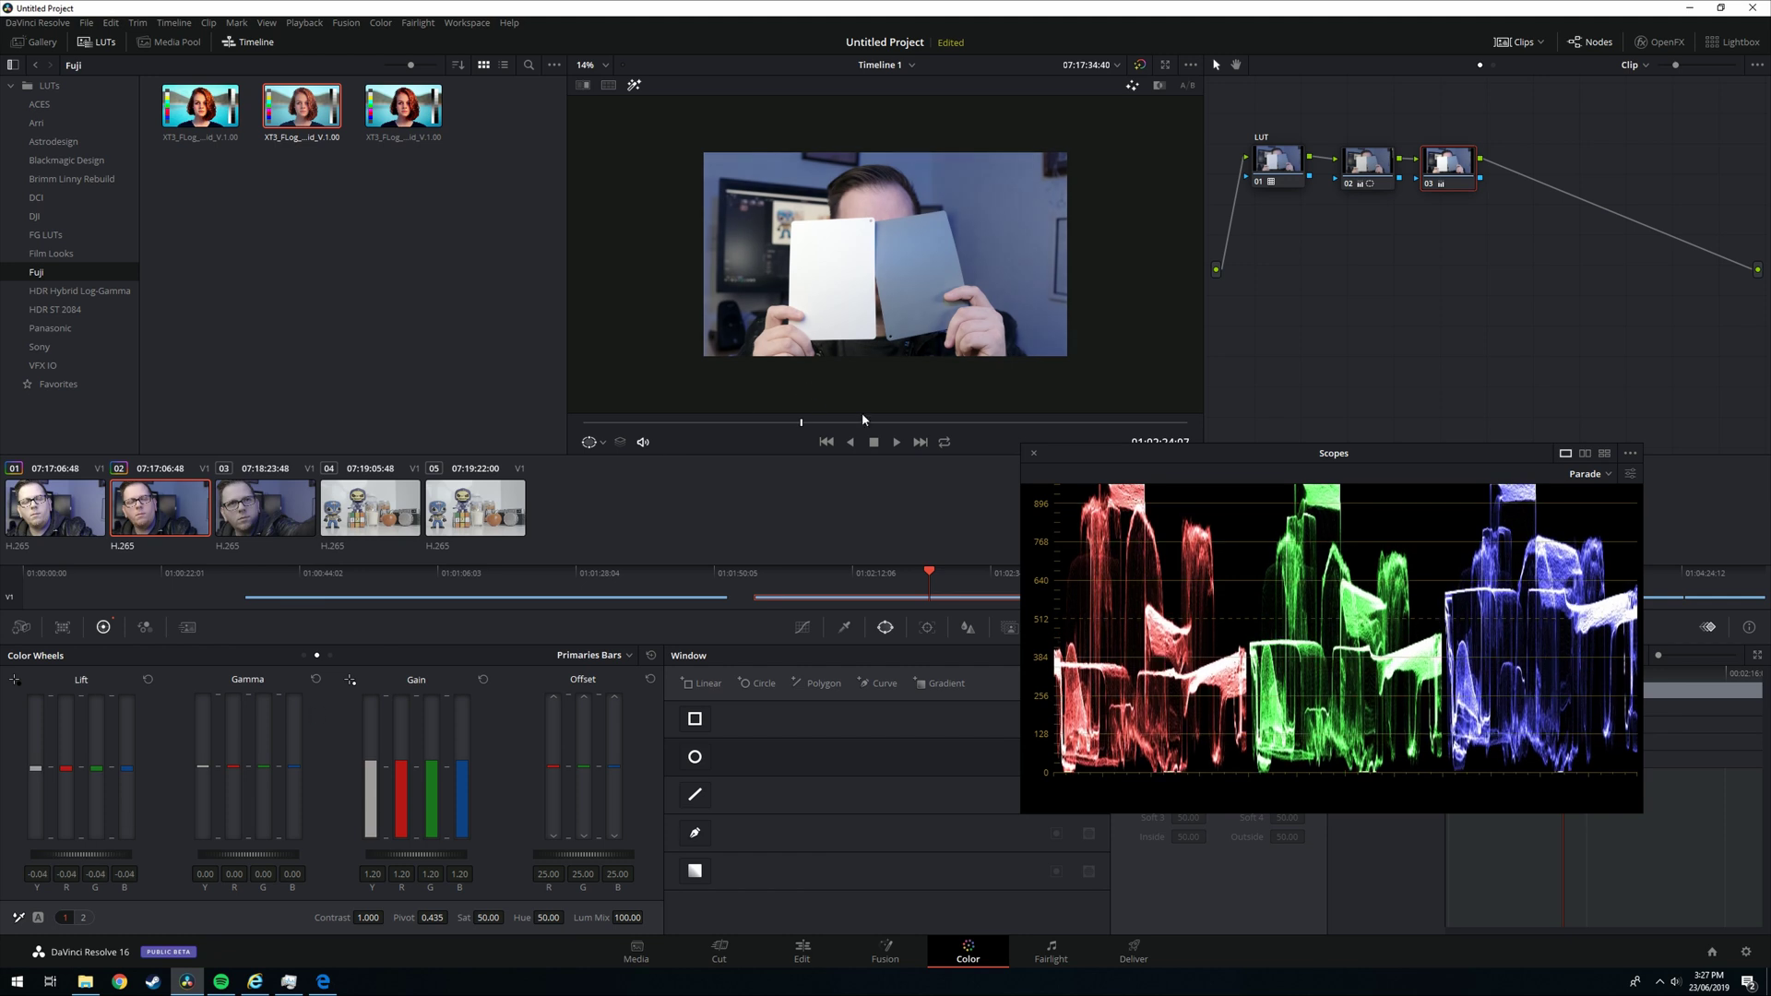
left_click_drag(863, 419, 883, 422)
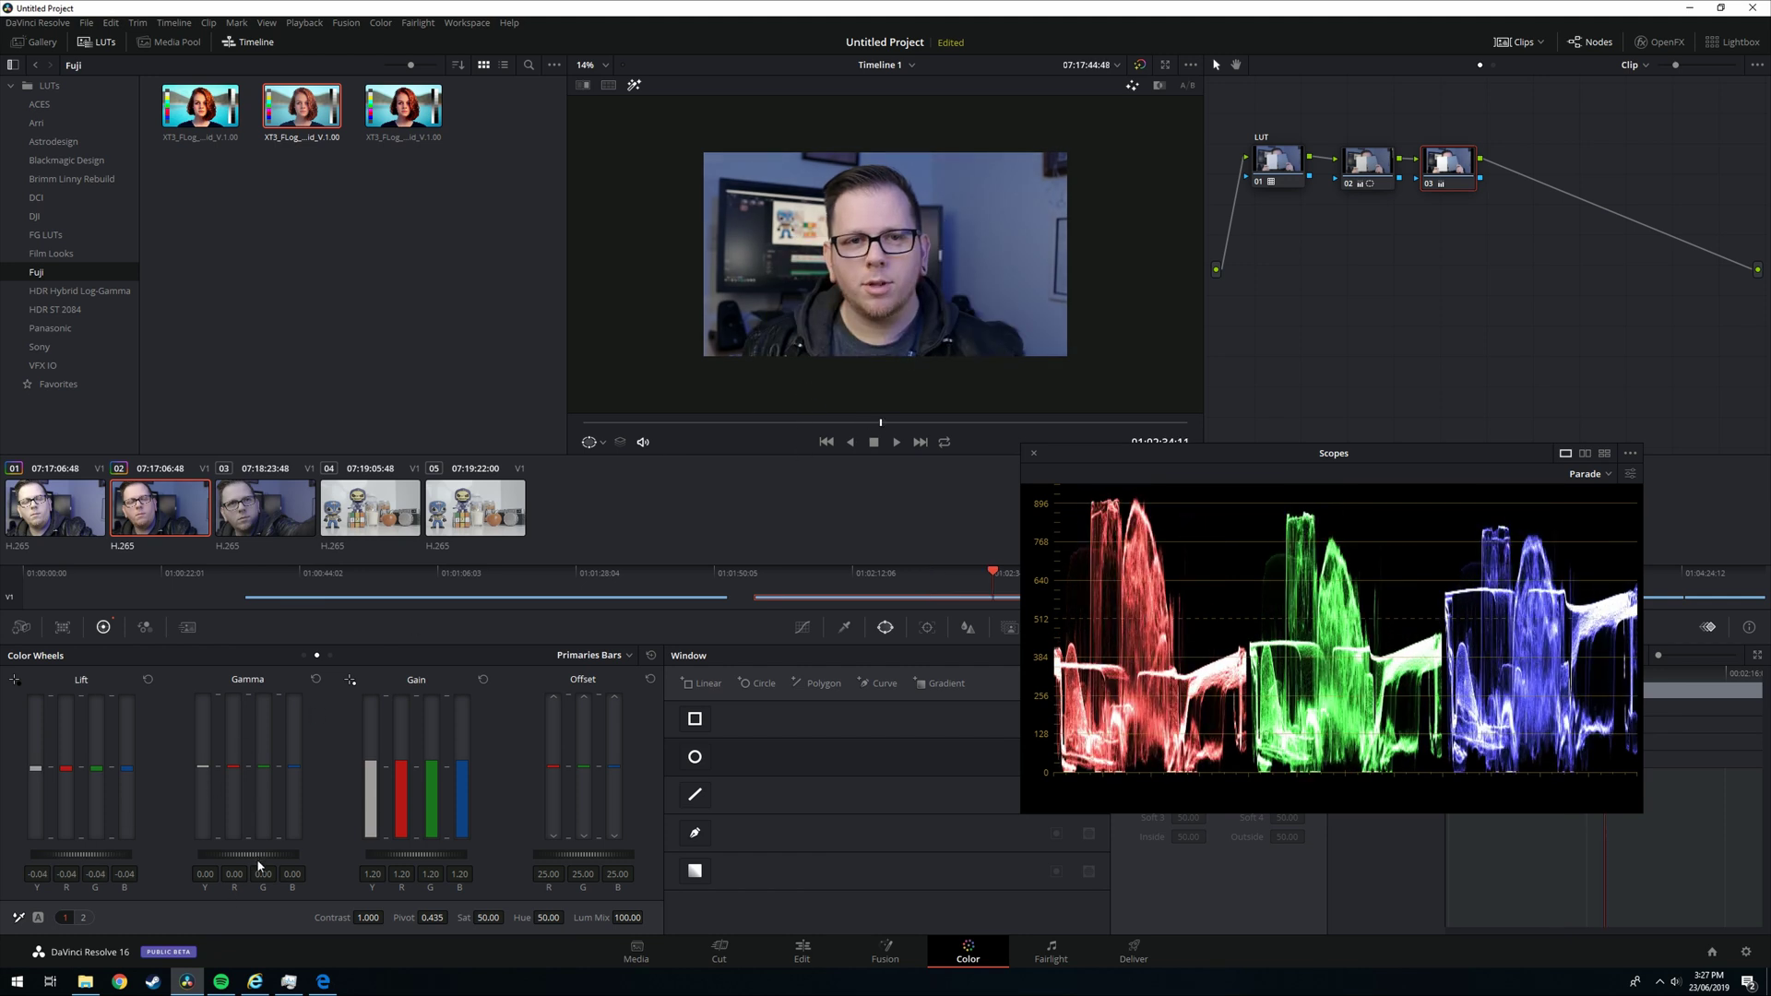
left_click_drag(241, 854, 255, 854)
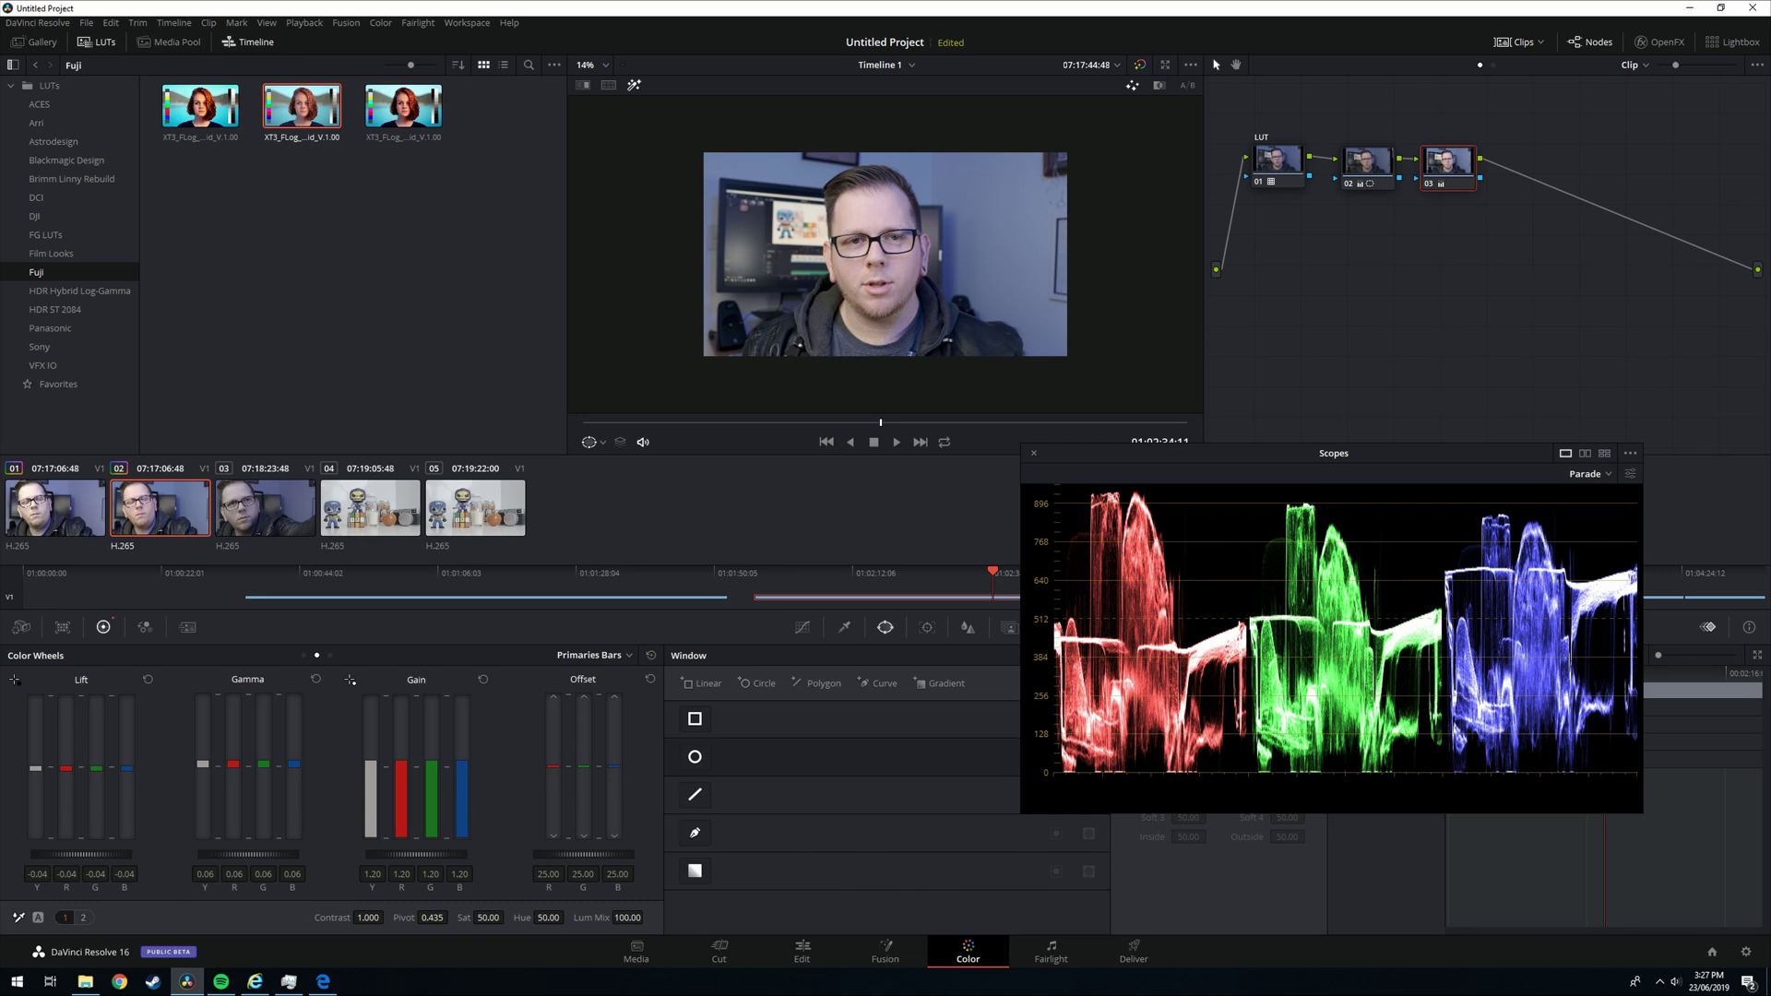
scroll(1242, 690, "up", 3)
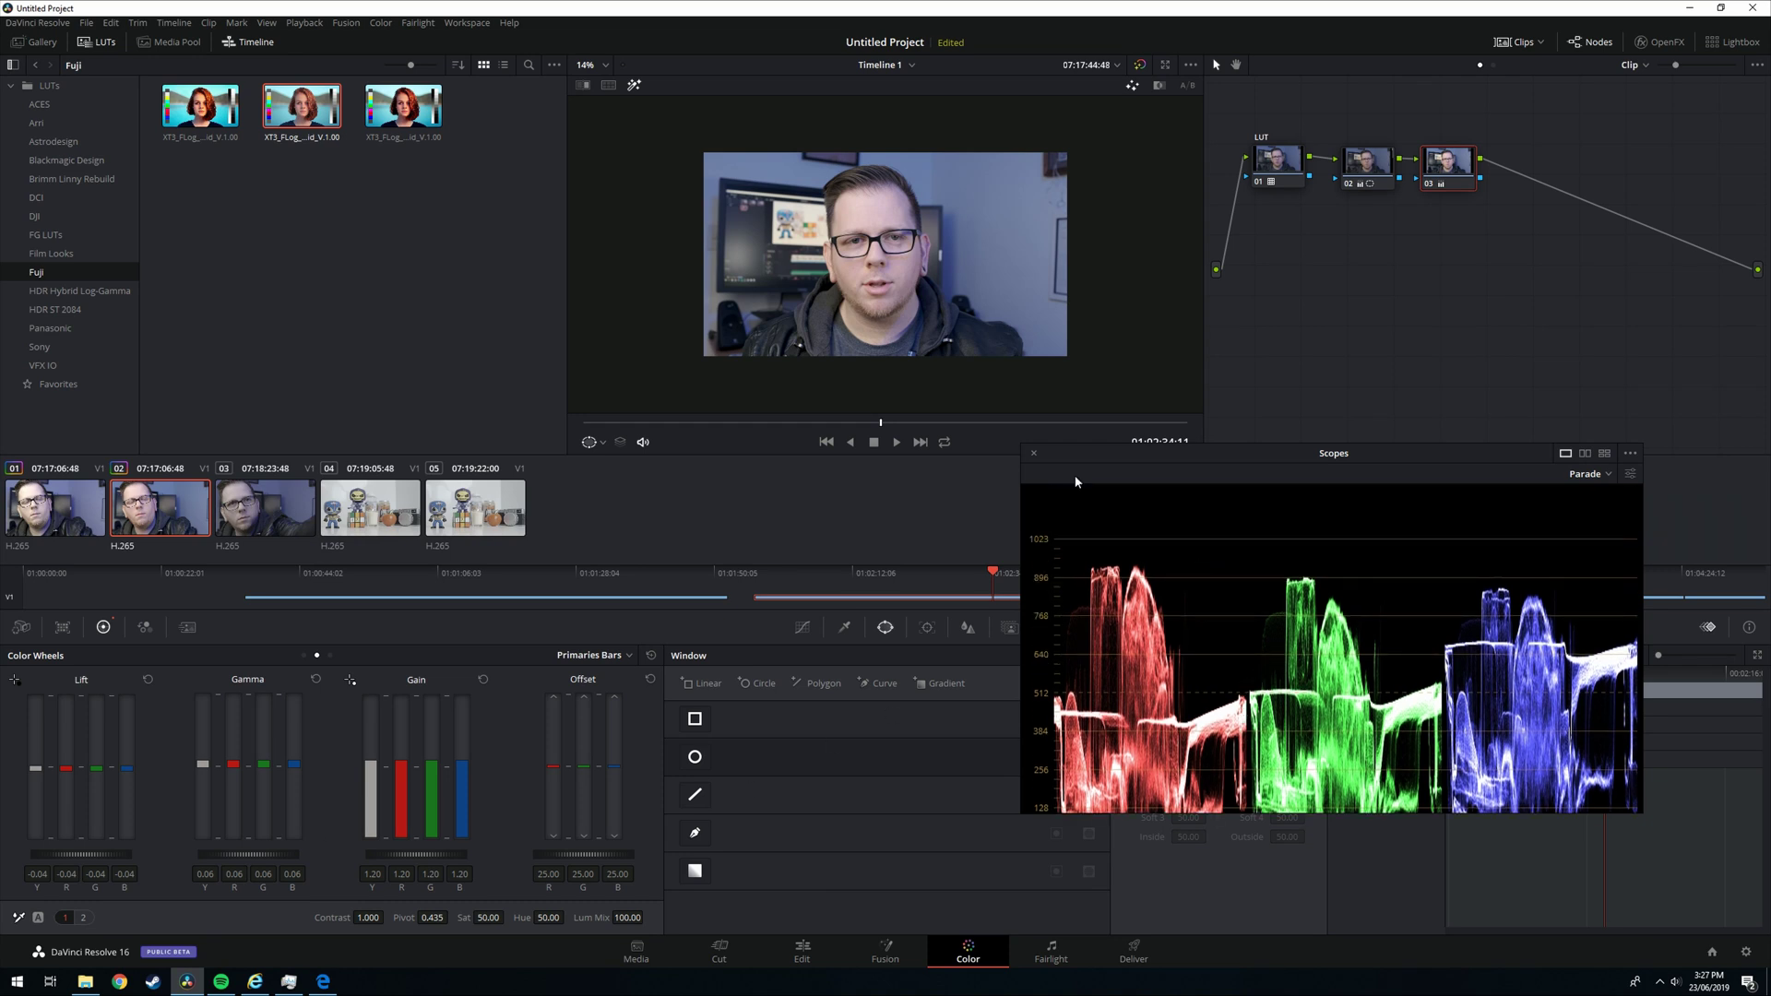
left_click_drag(413, 863, 468, 863)
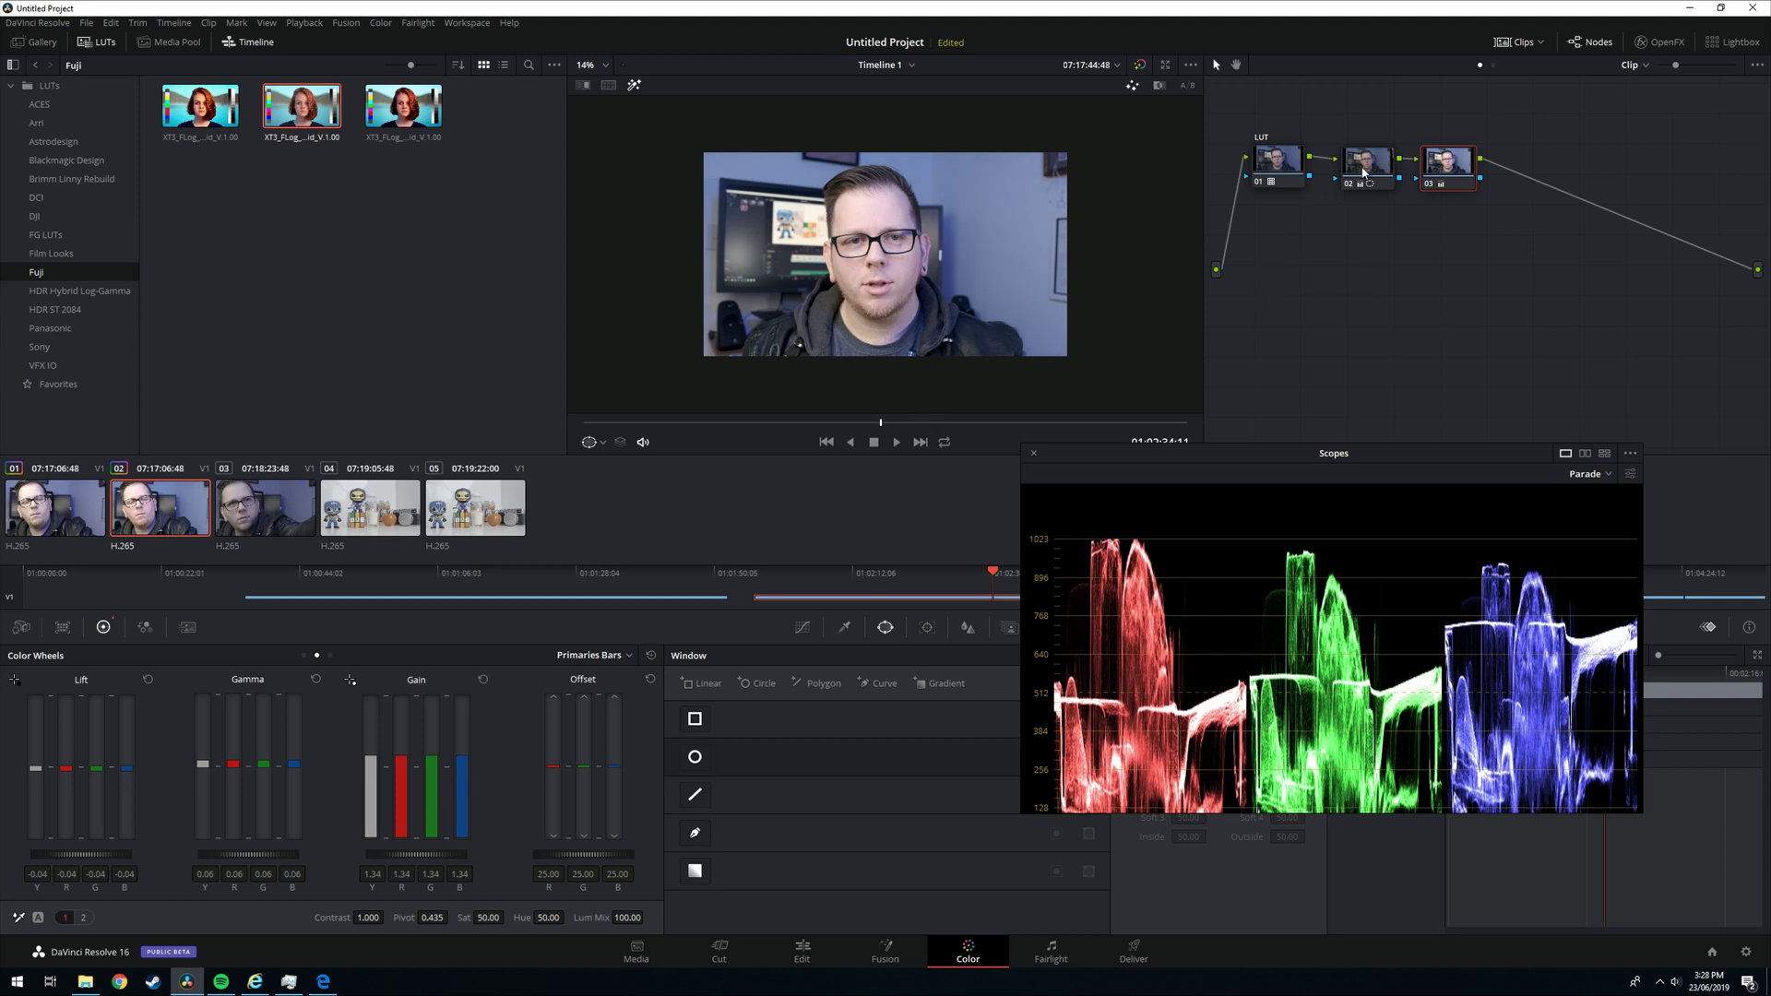
Label node 02 'WB' and node 03 'Exposure'.
right_click(1370, 166)
left_click(1412, 191)
type("WB")
right_click(1432, 164)
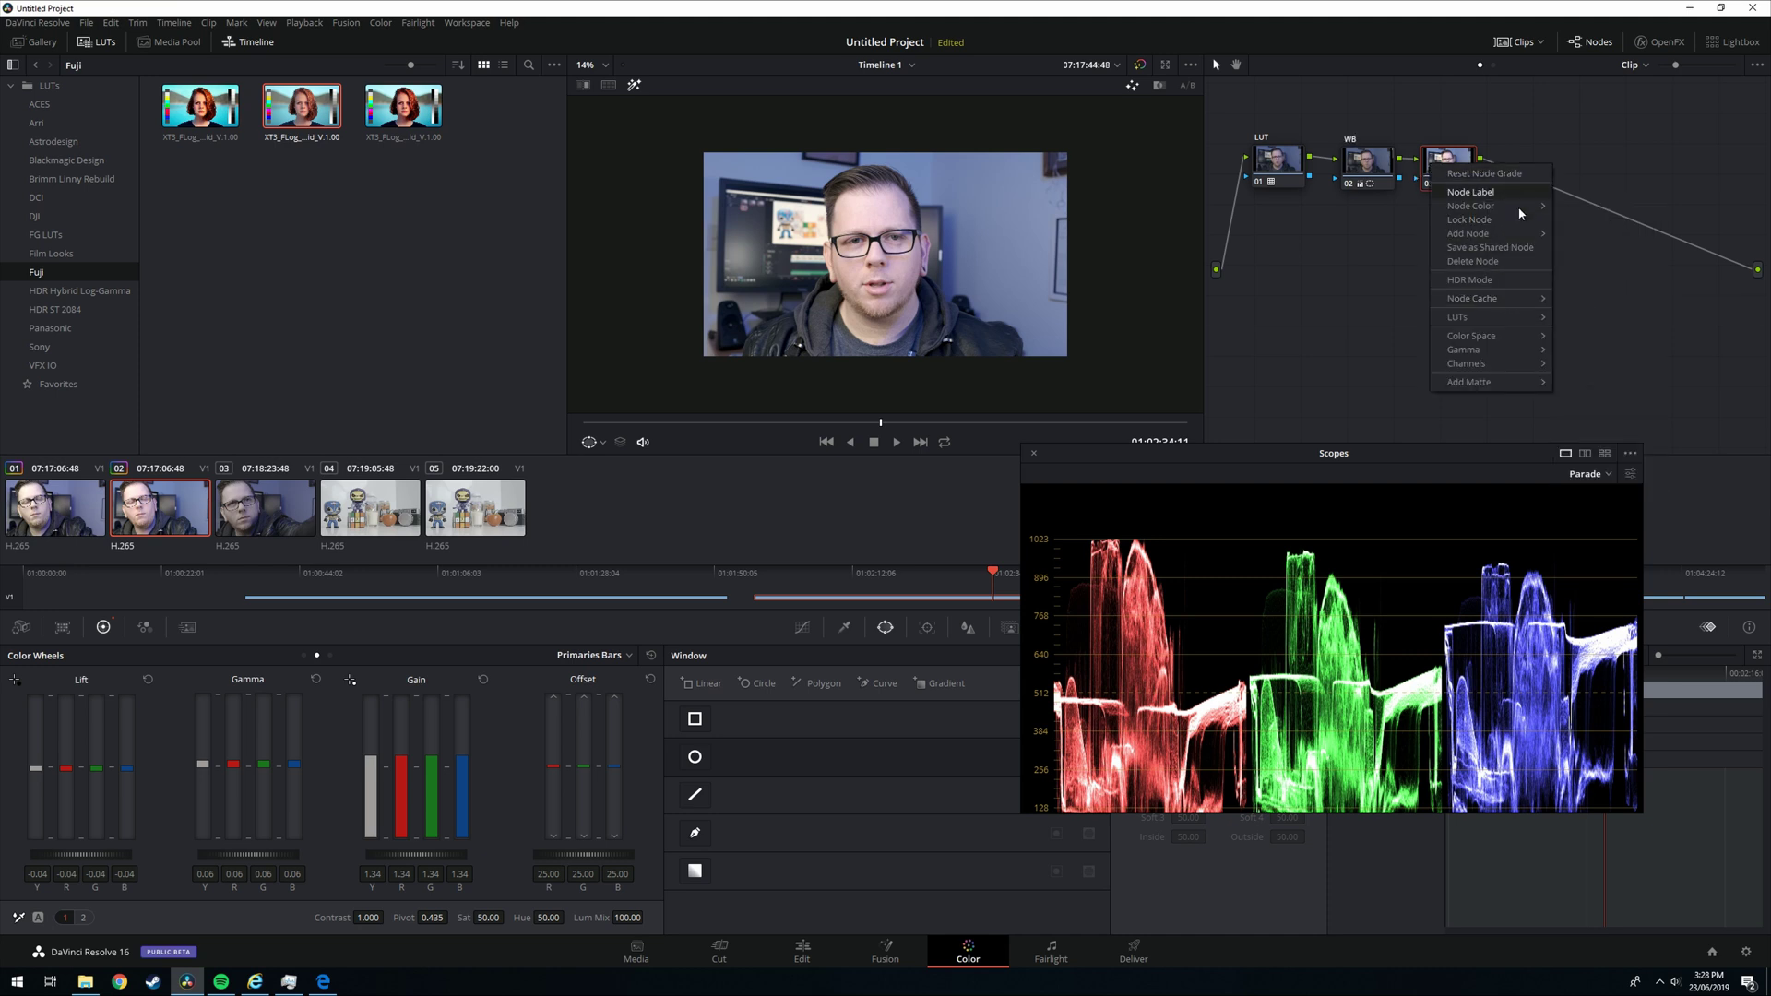
left_click(1473, 192)
type("E")
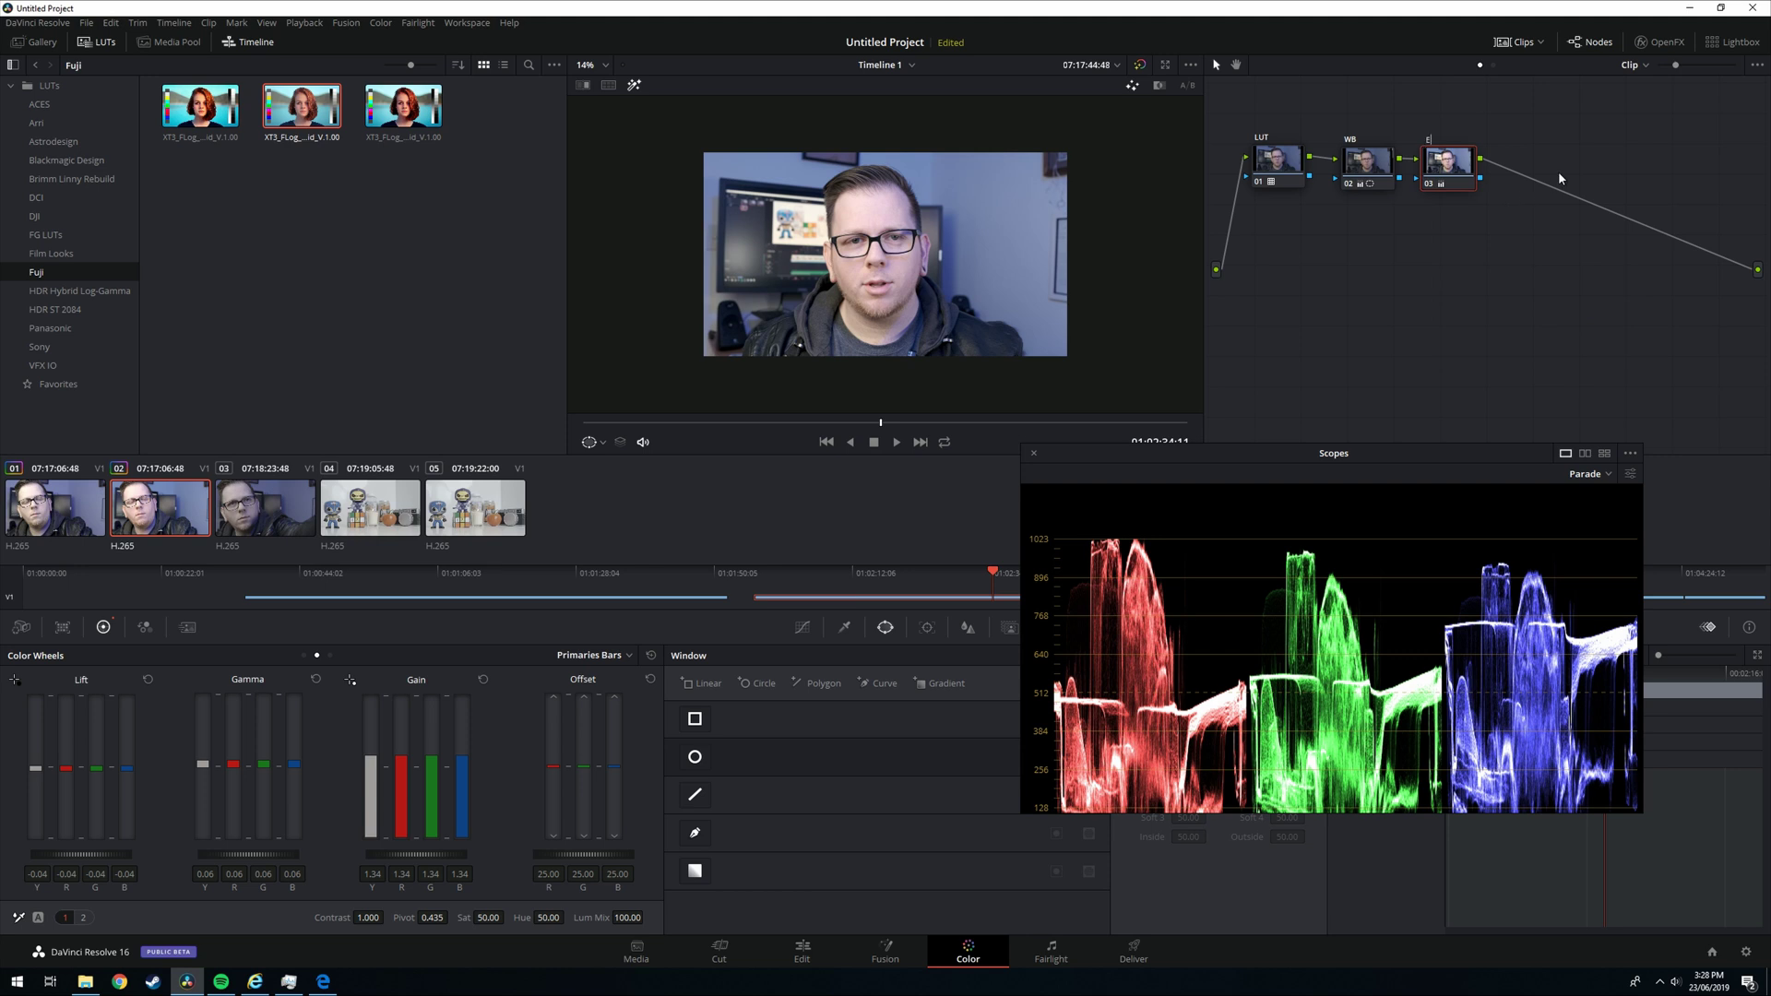
type("xposure")
On the Edit page, jump back and forth between the first clip and the graded second clip.
left_click(802, 952)
left_click_drag(1157, 452, 1371, 819)
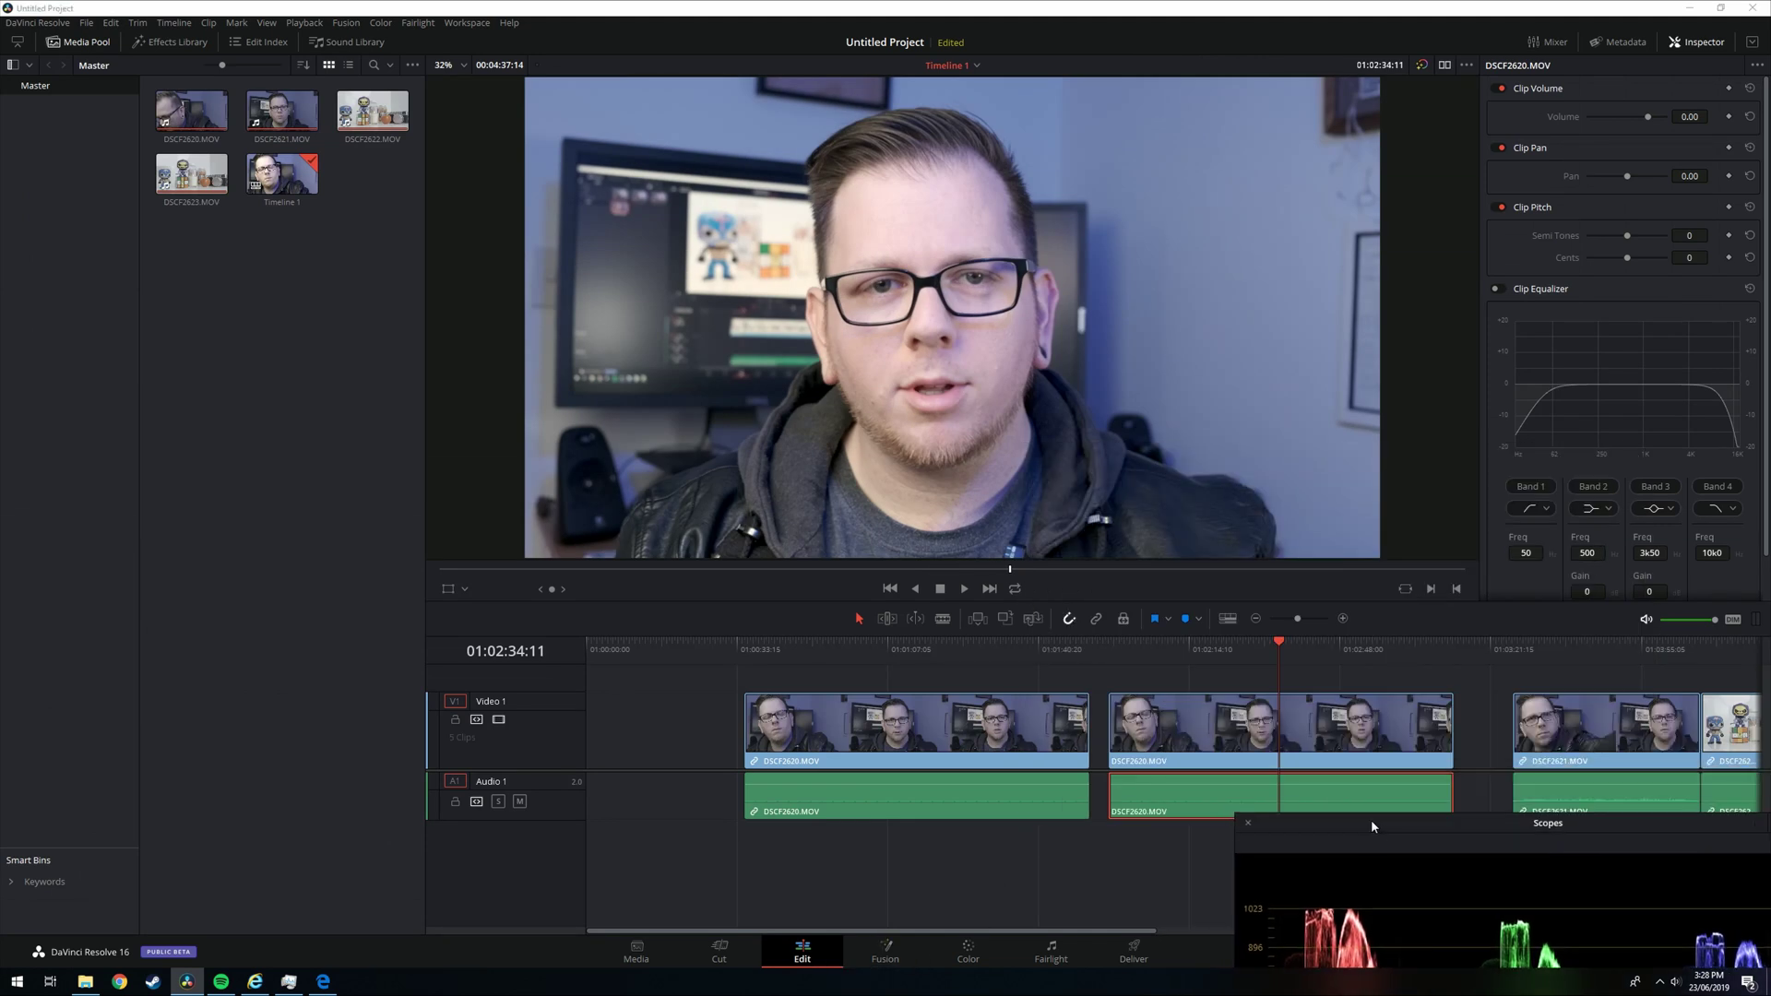
left_click(884, 651)
left_click(1275, 645)
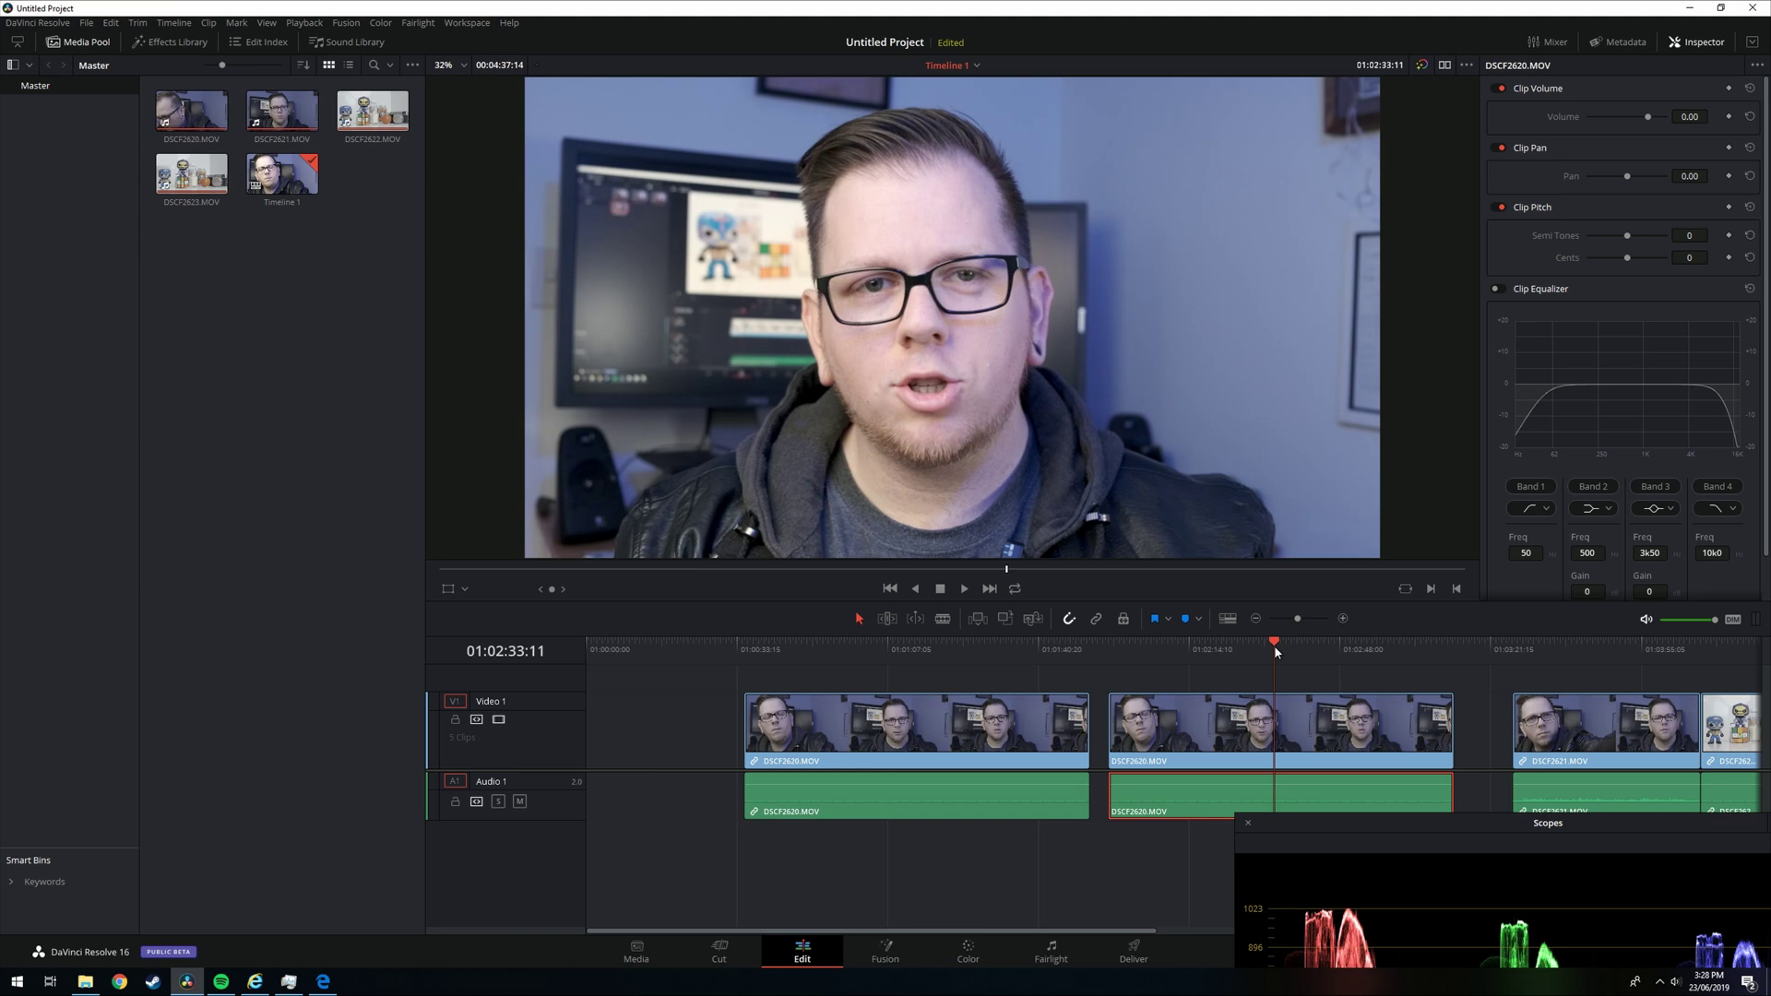
left_click(876, 650)
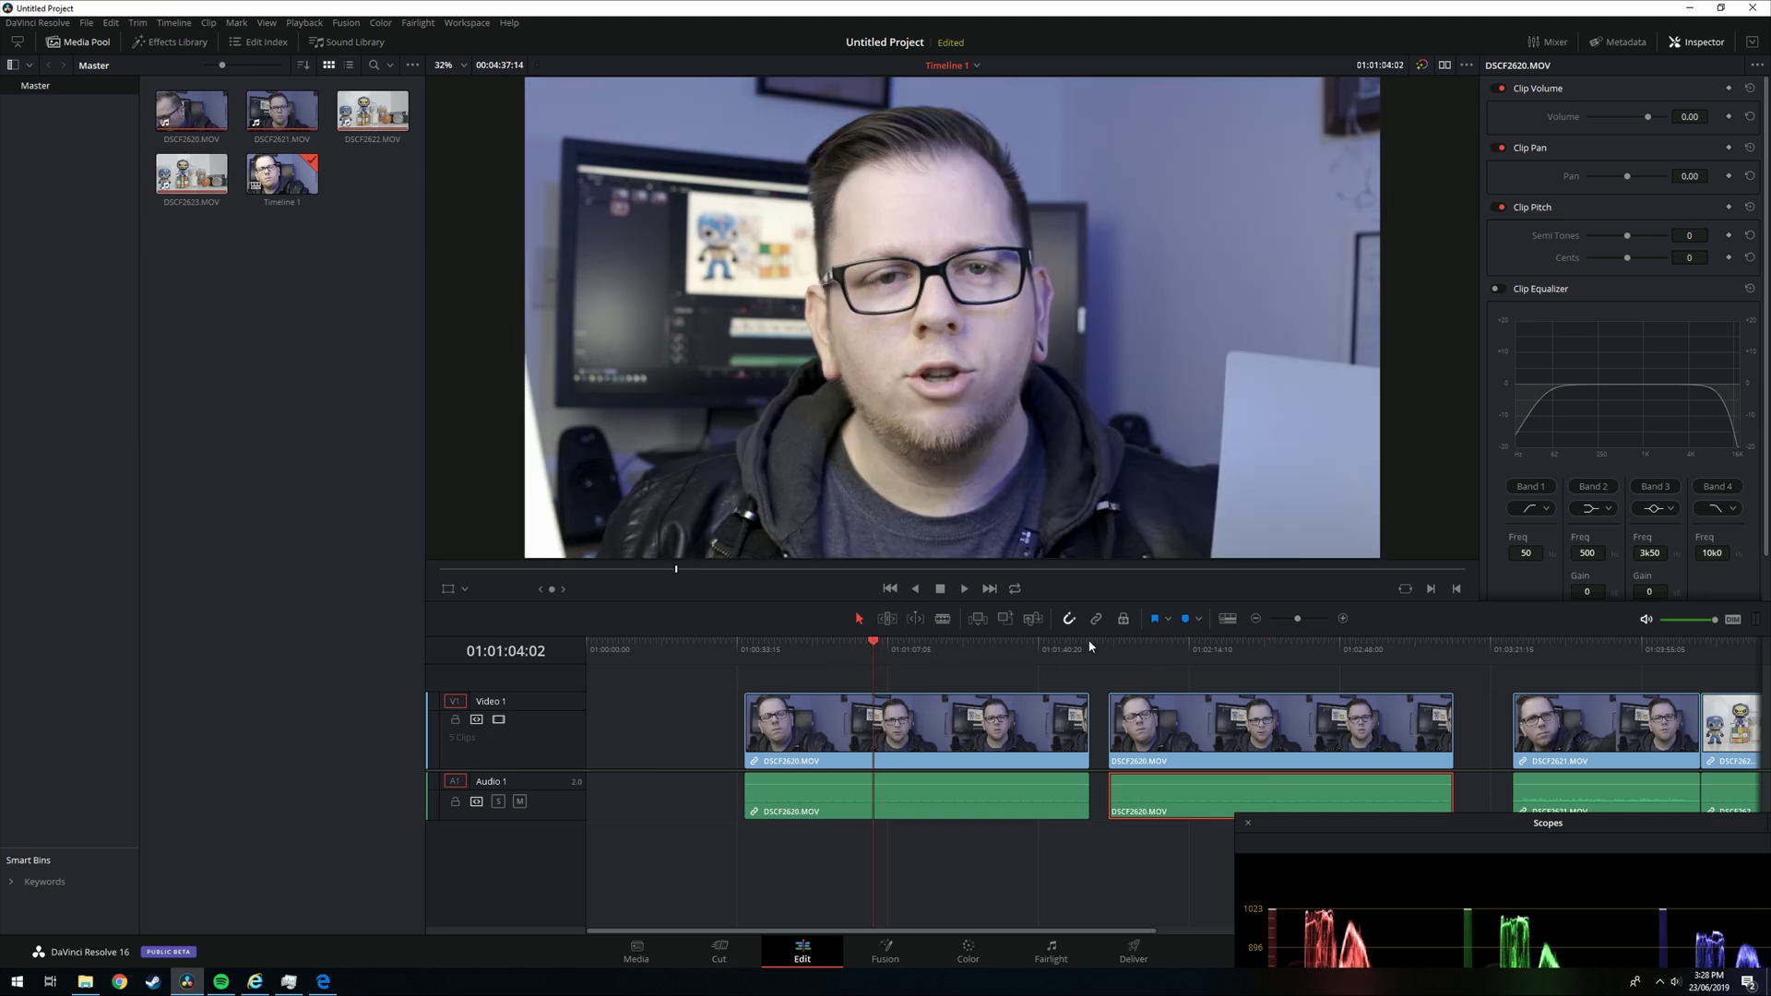
left_click(1245, 645)
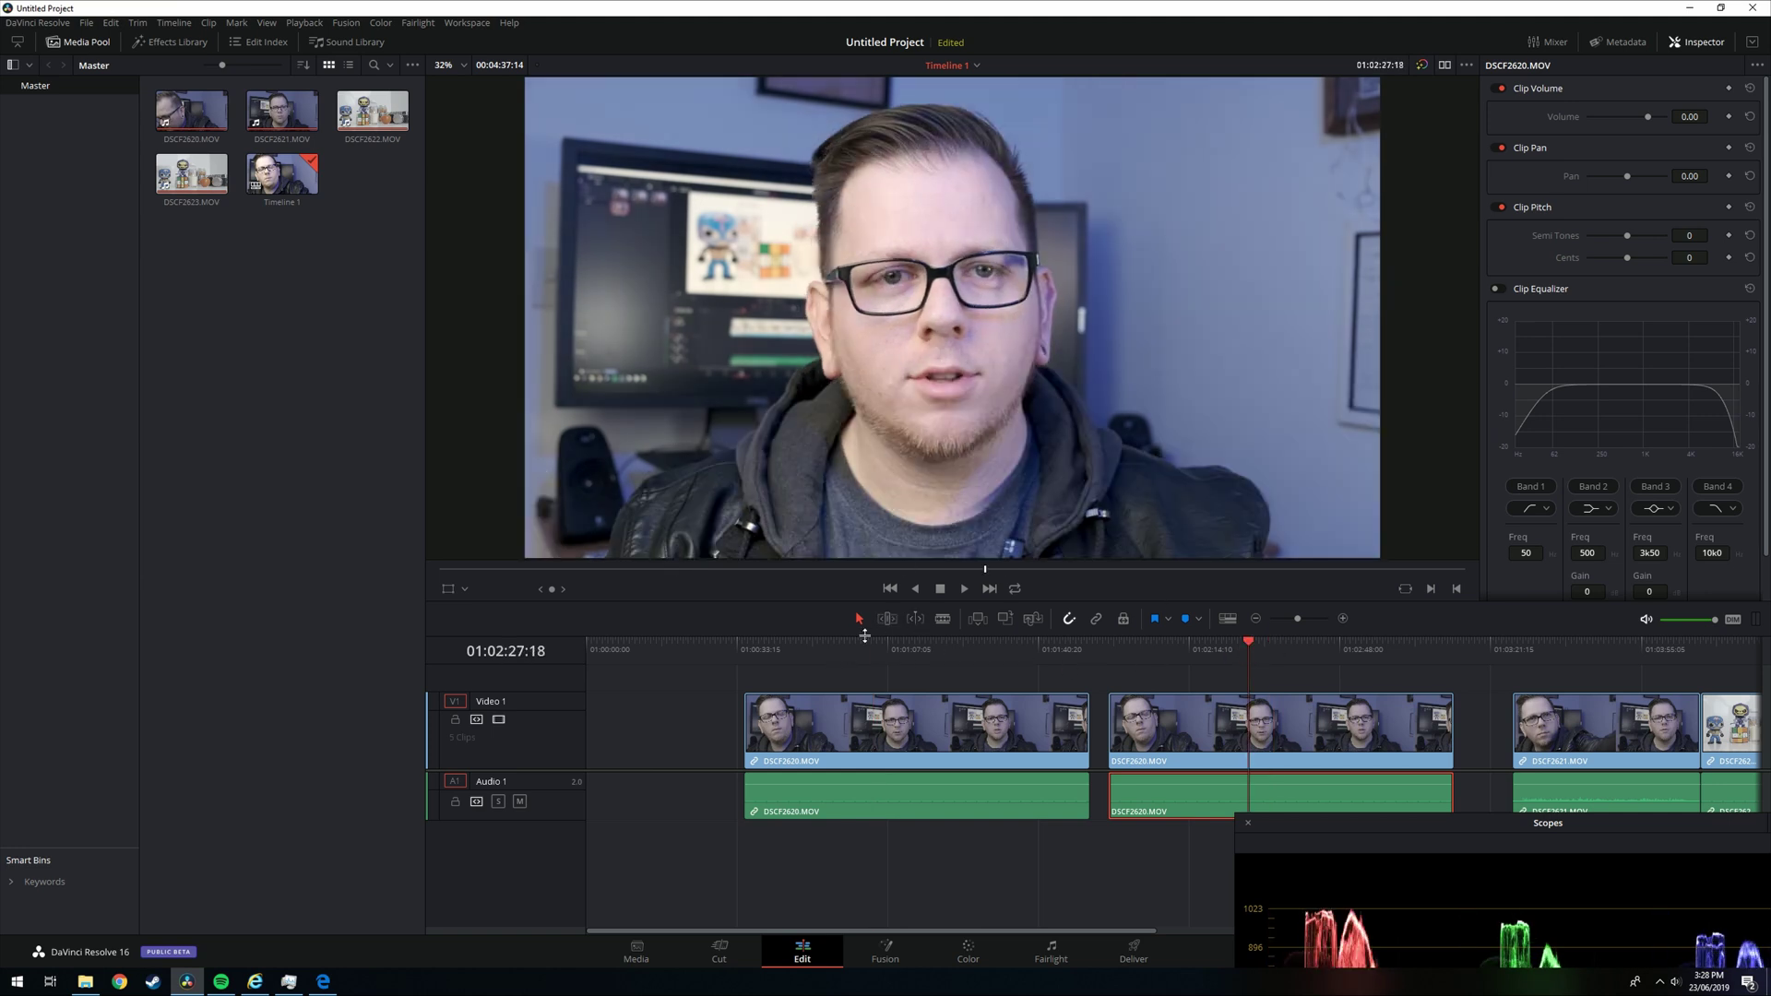
left_click(863, 645)
left_click(925, 653)
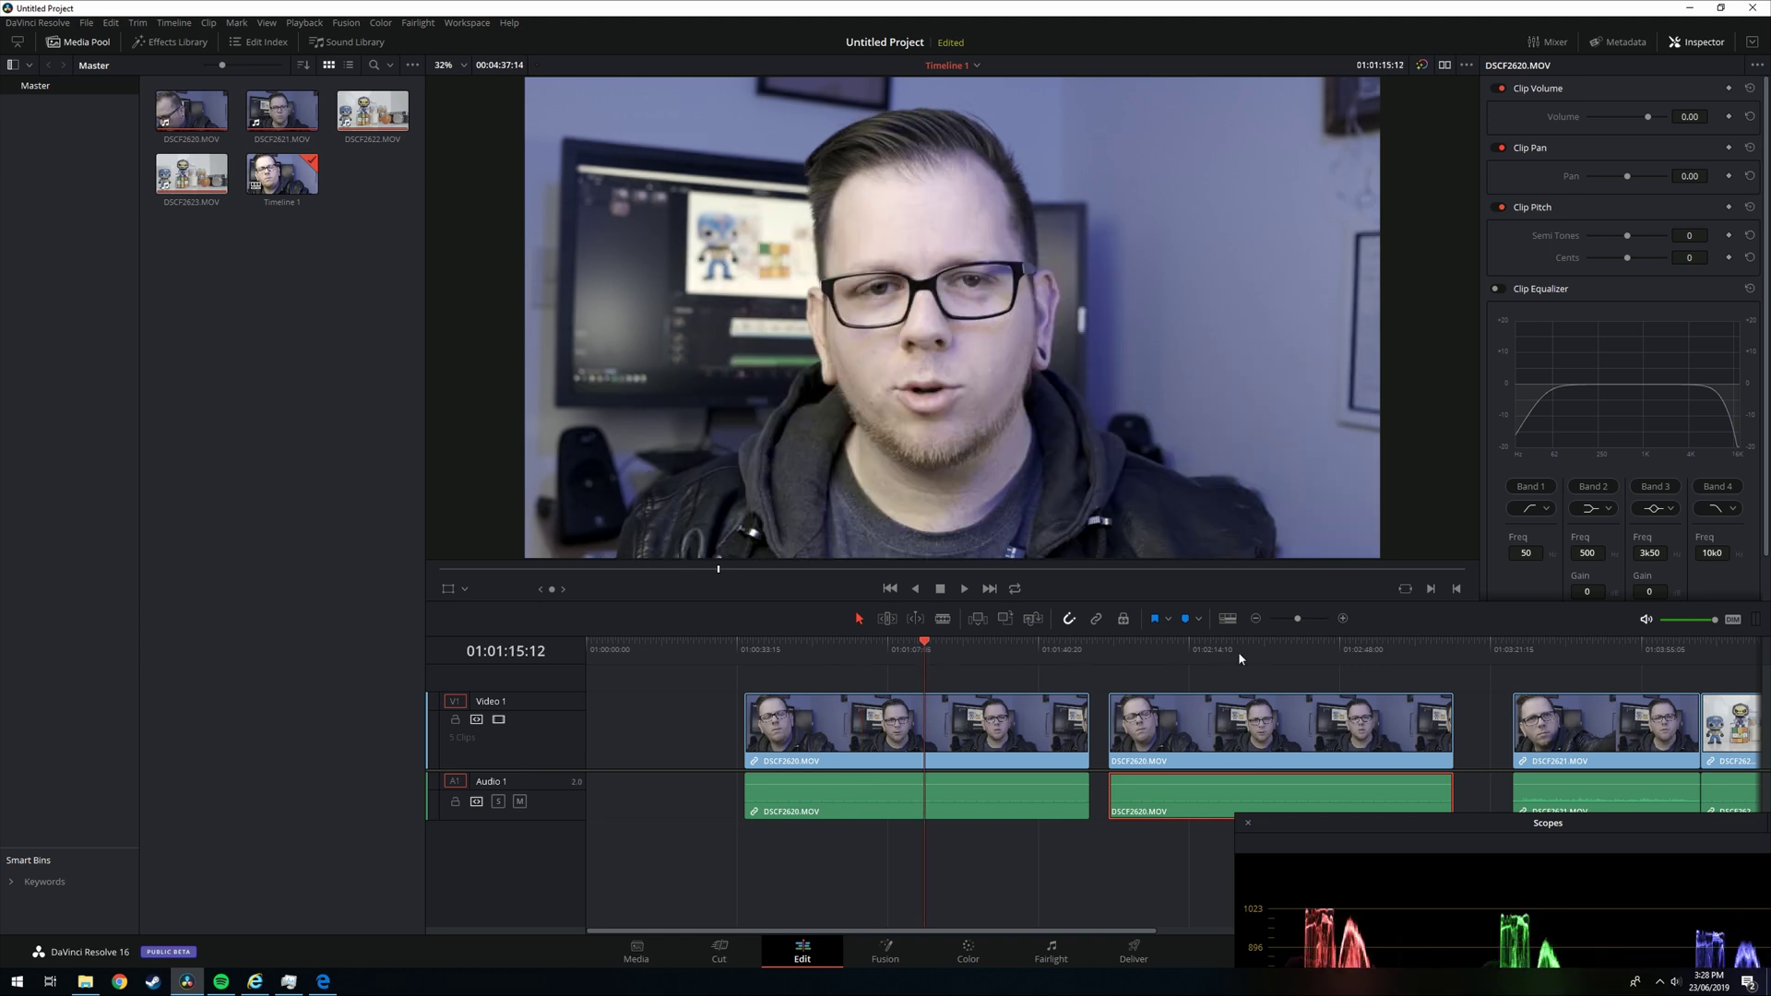
left_click(1265, 653)
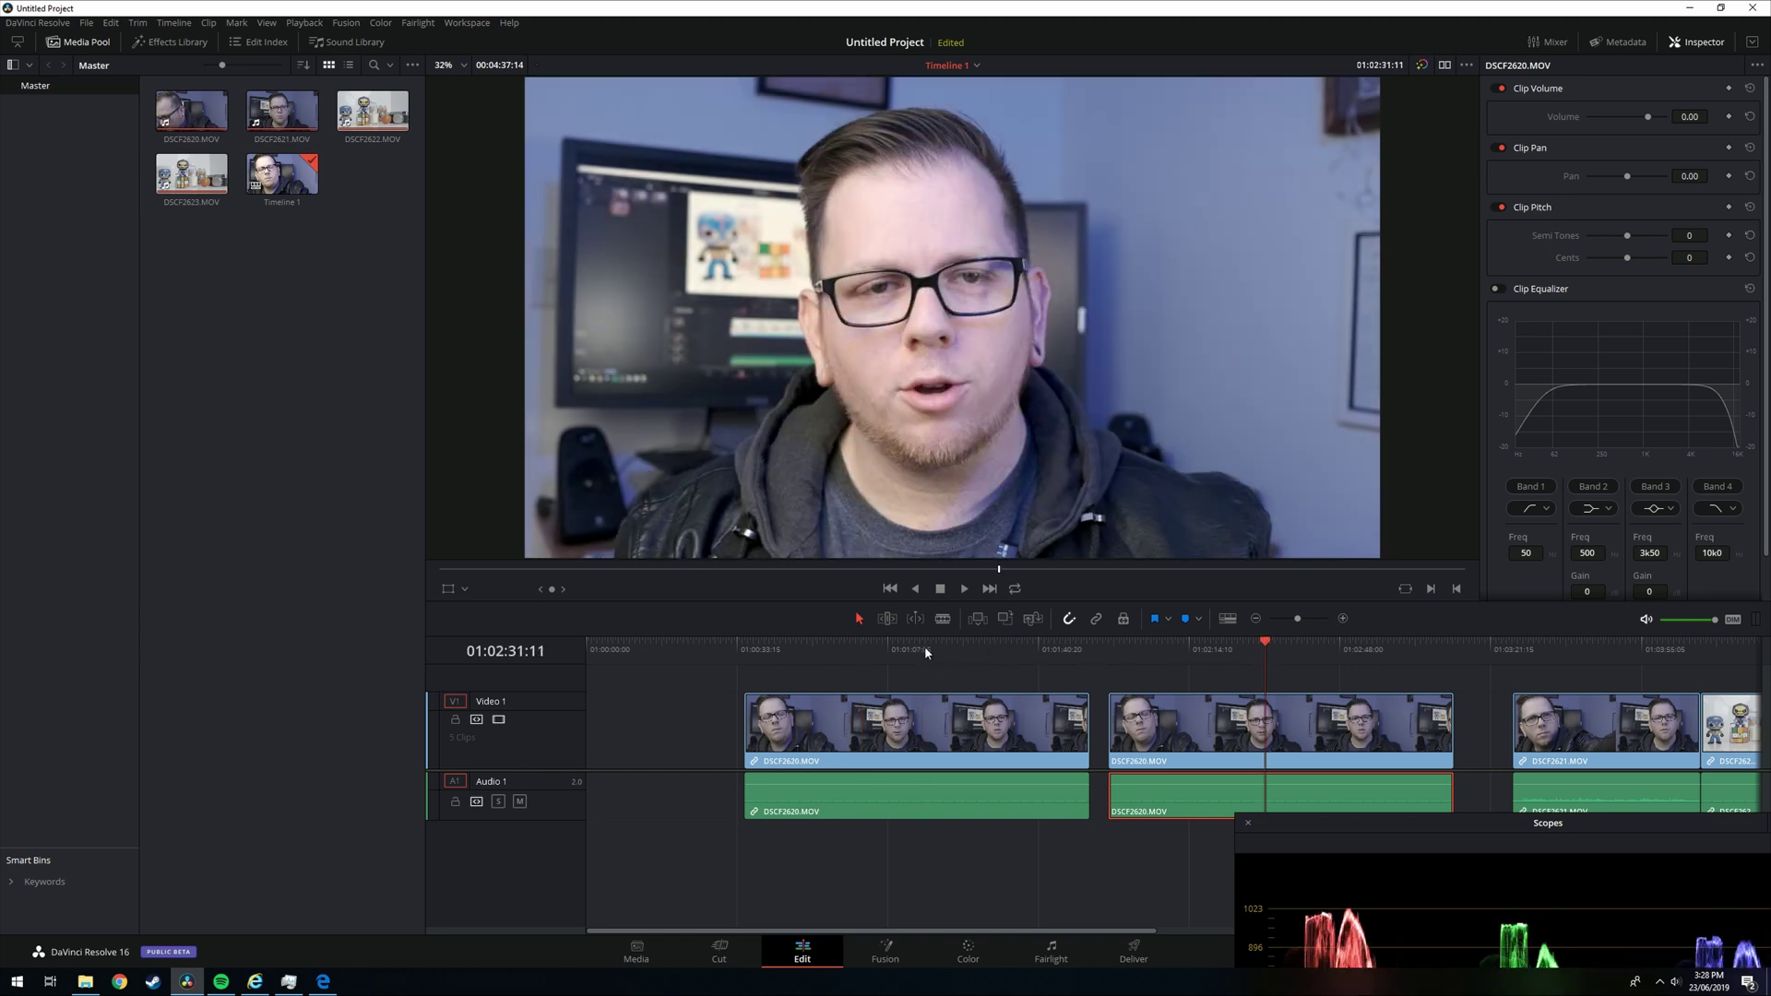
left_click(927, 653)
left_click(1256, 651)
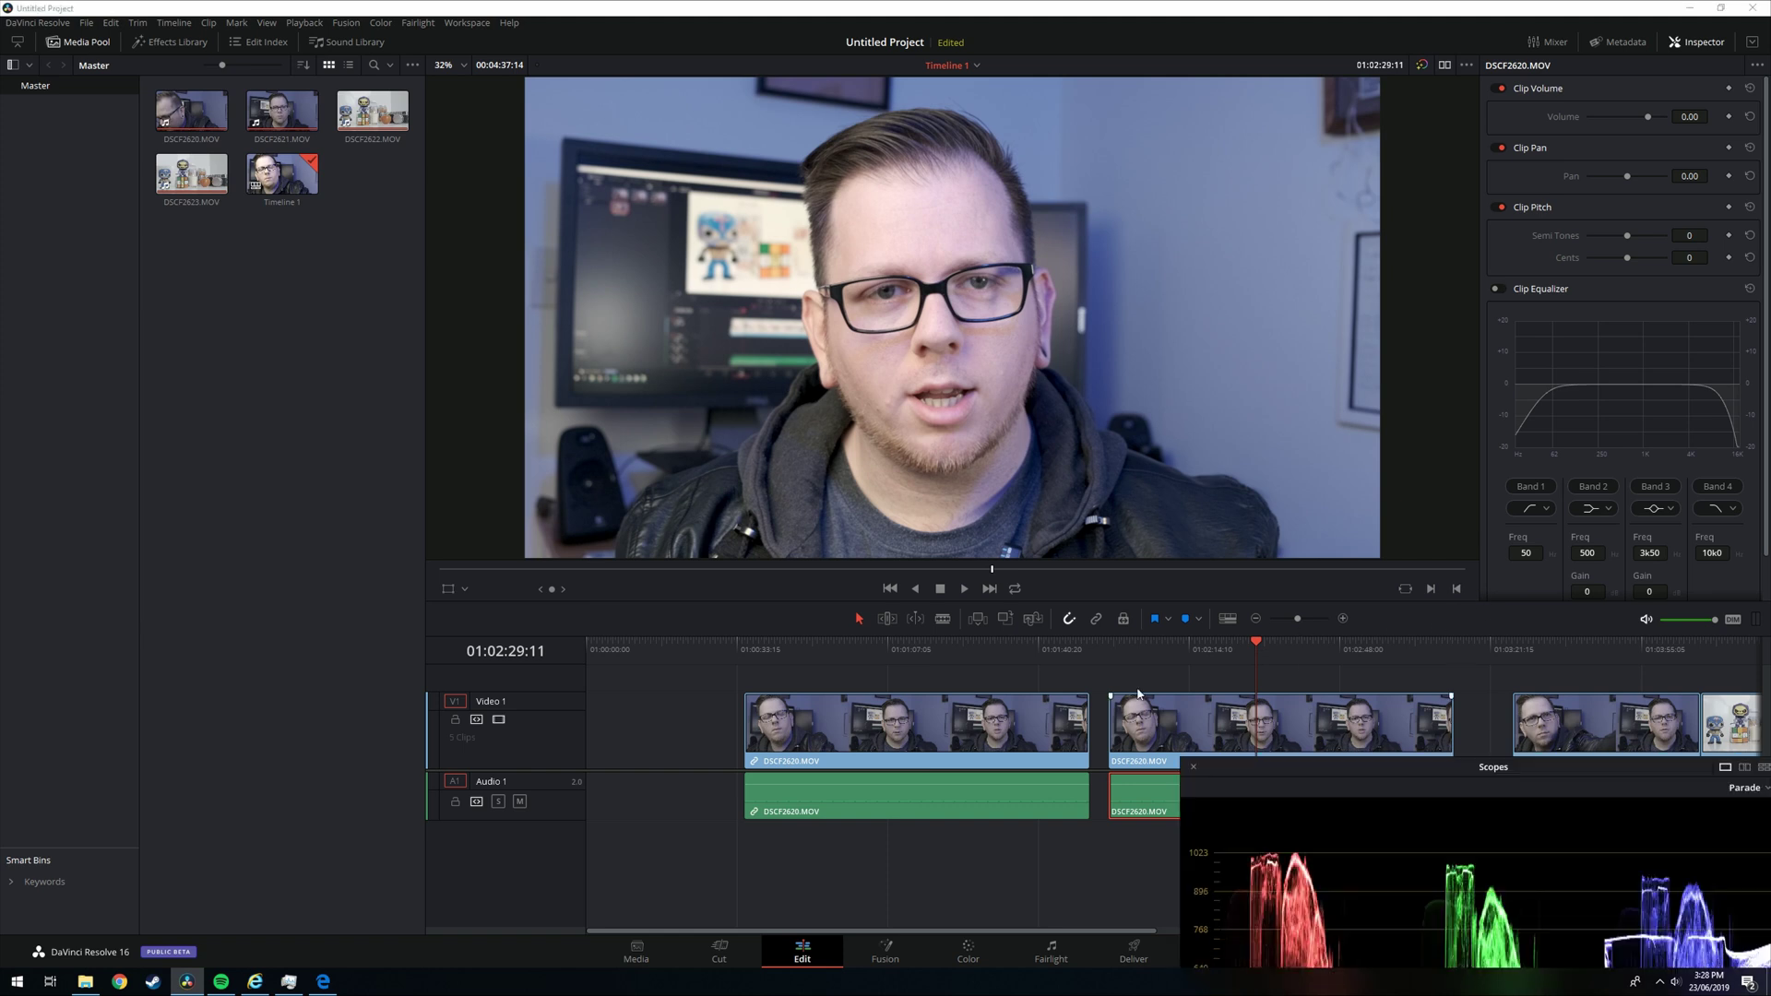
Close the floating scopes window and return to the Color page.
left_click_drag(1280, 812, 837, 460)
left_click(841, 460)
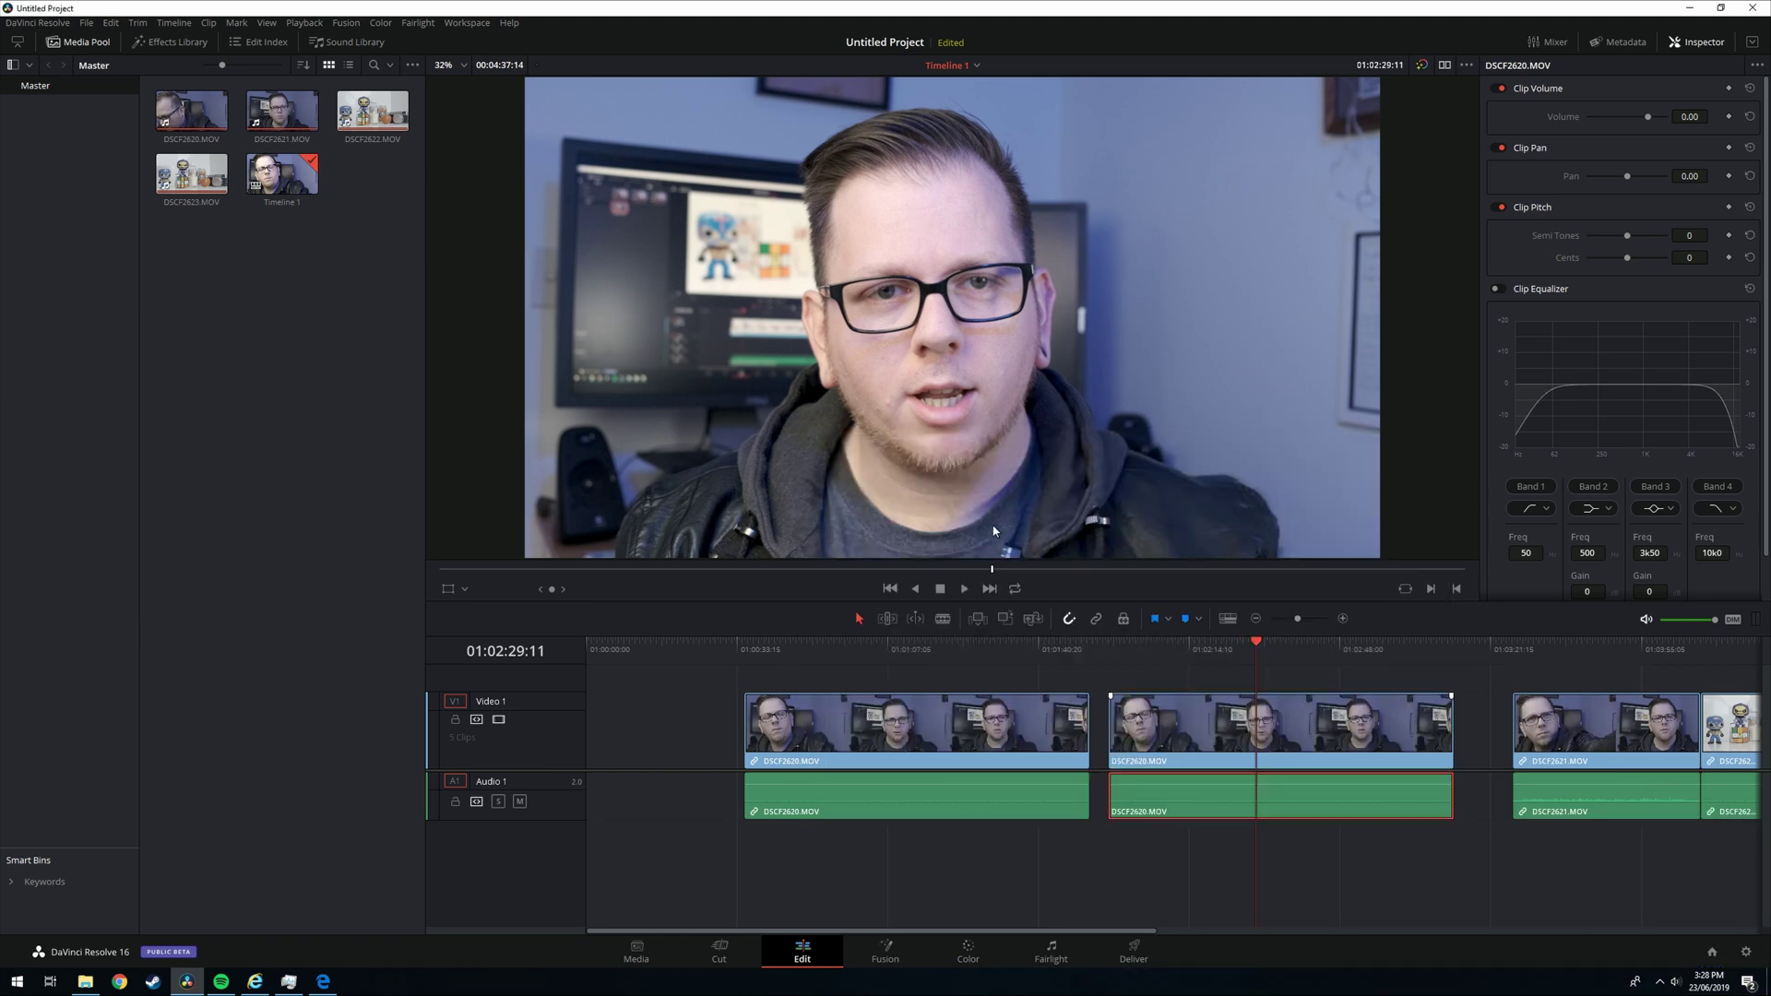
left_click(966, 951)
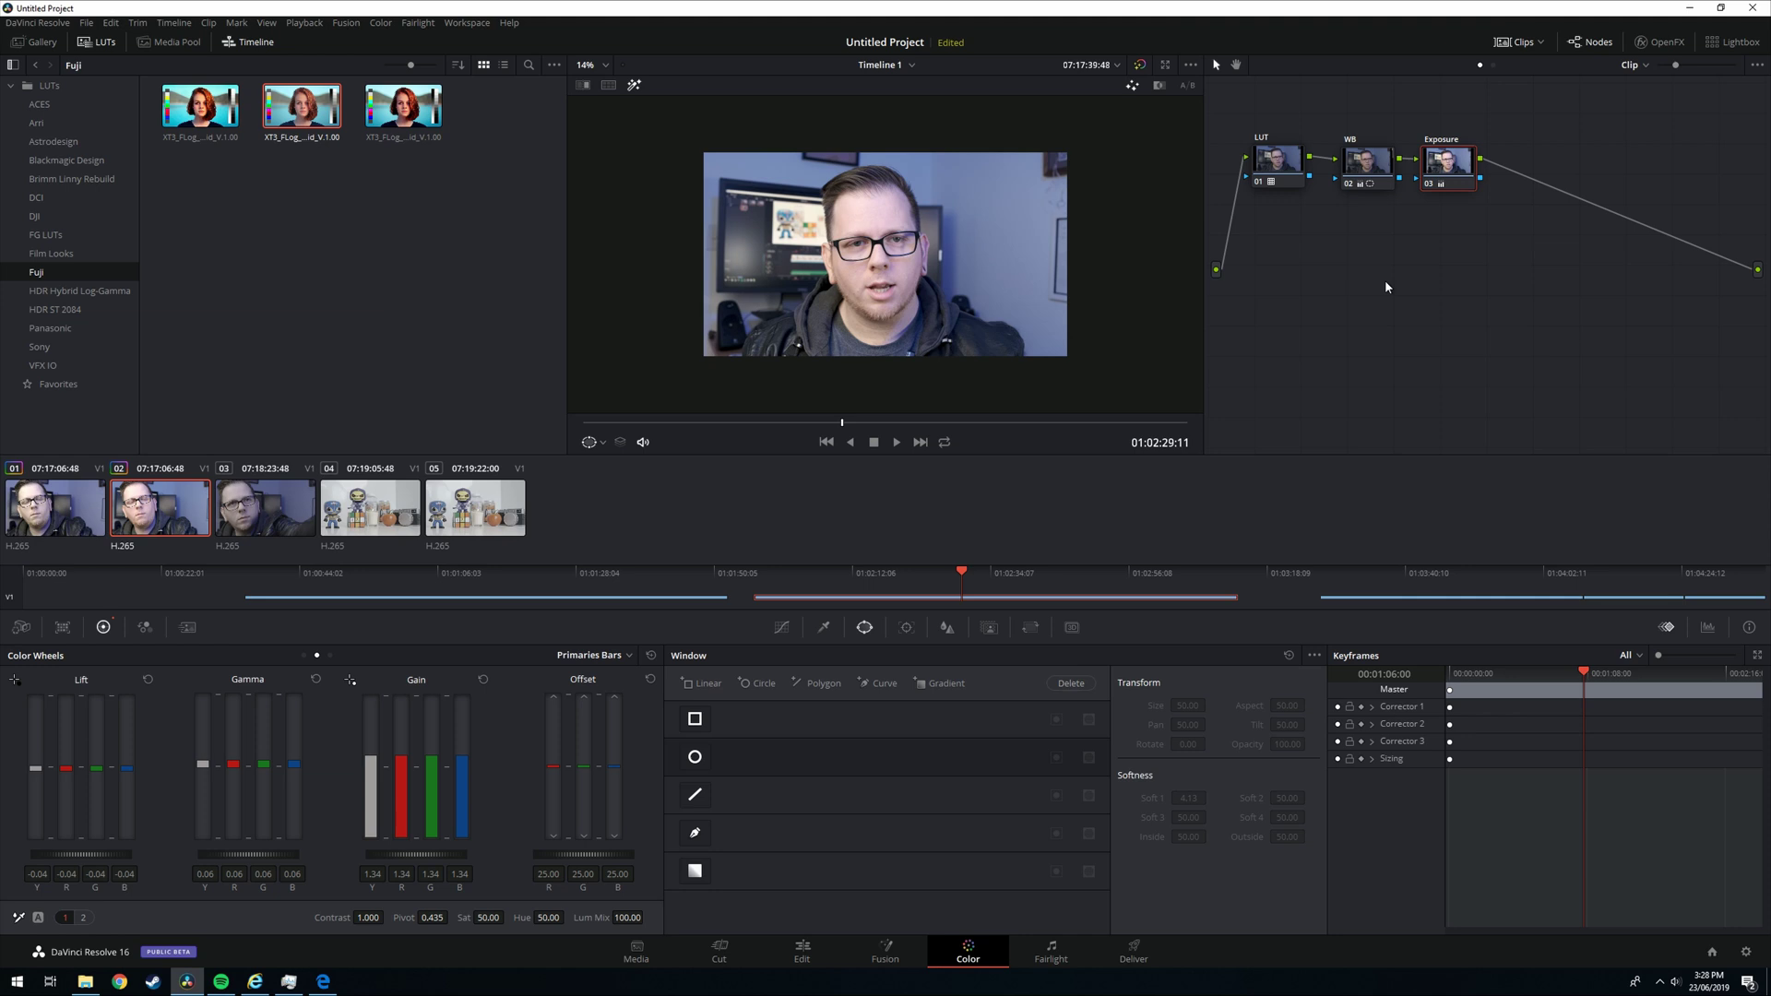
Replace the Keyframes panel with the RGB Parade scope beside the colour wheels for clip 02.
left_click(1707, 628)
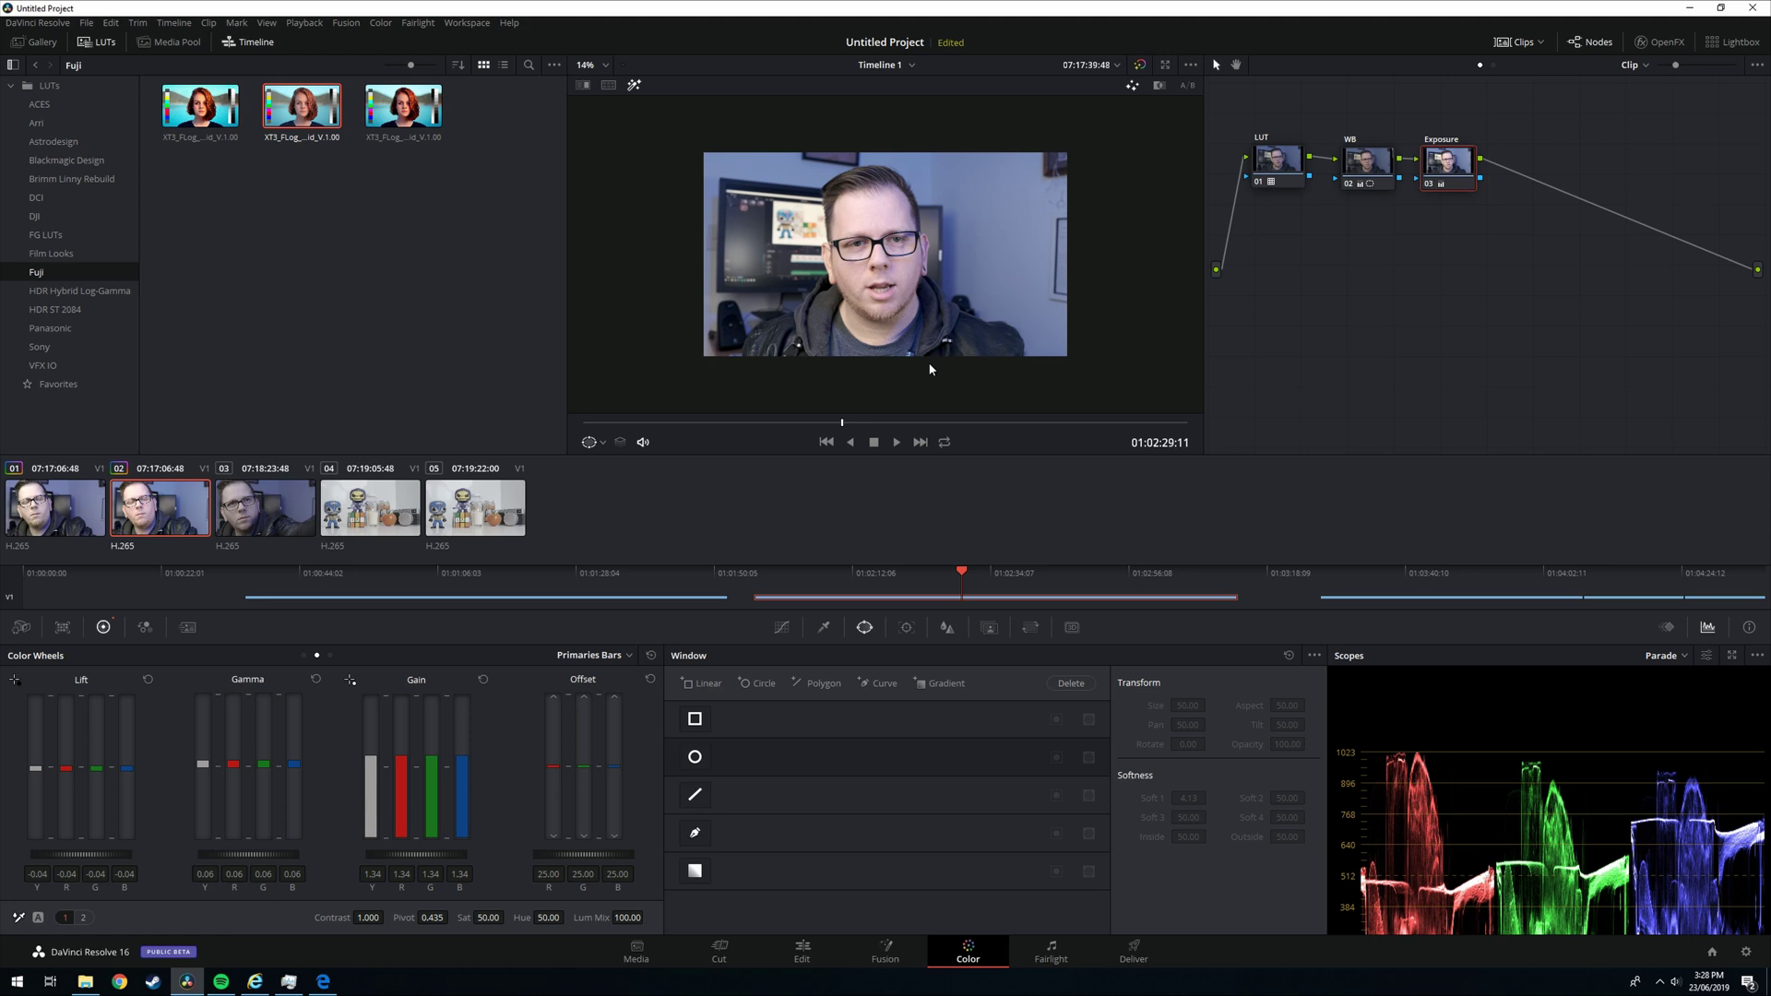
left_click(803, 952)
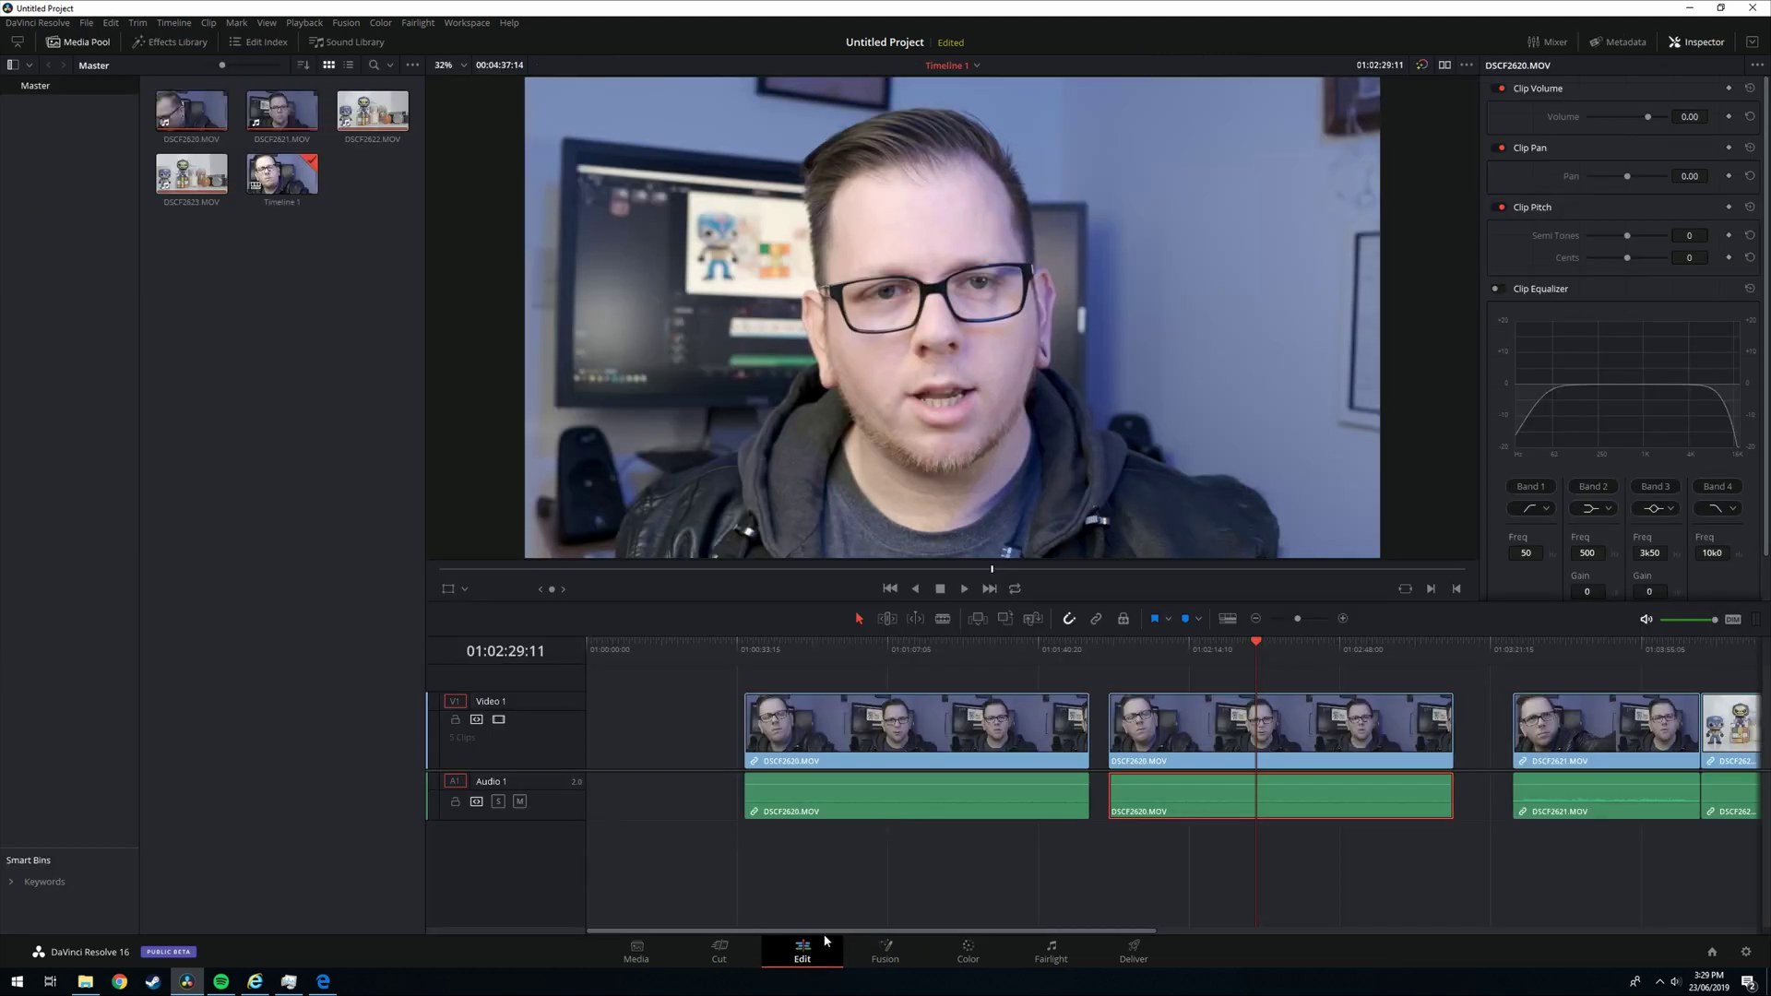
left_click(945, 656)
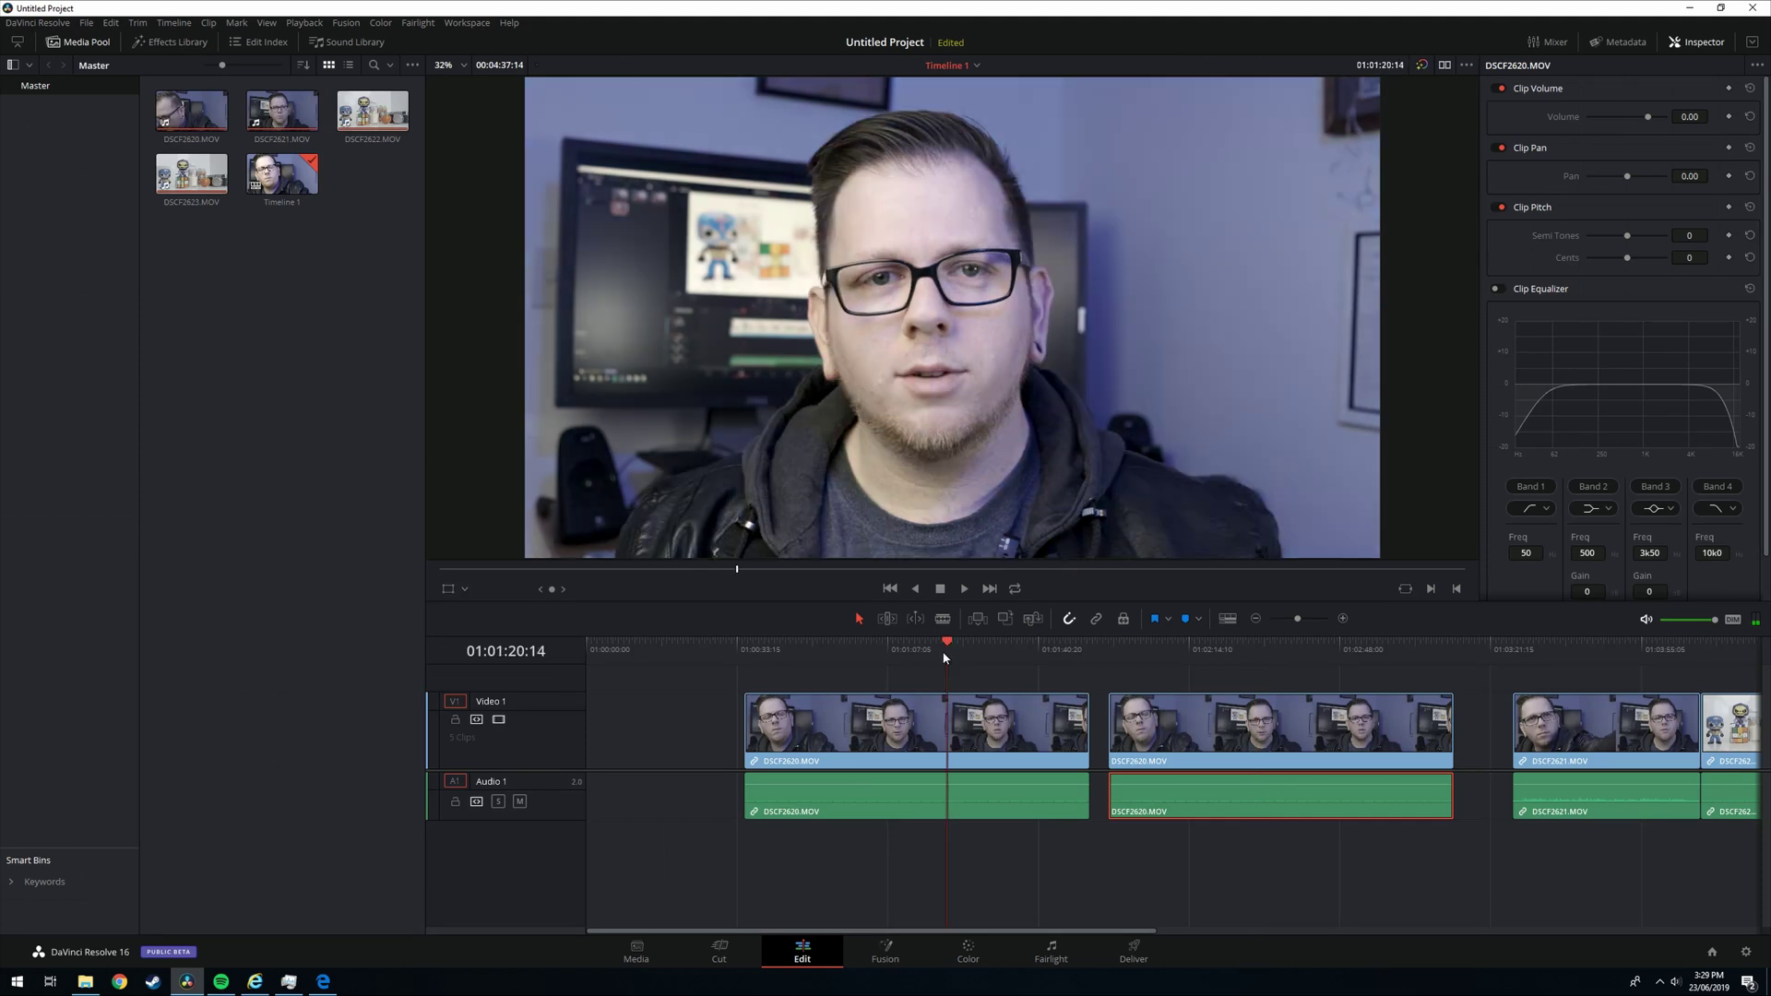
left_click(1269, 654)
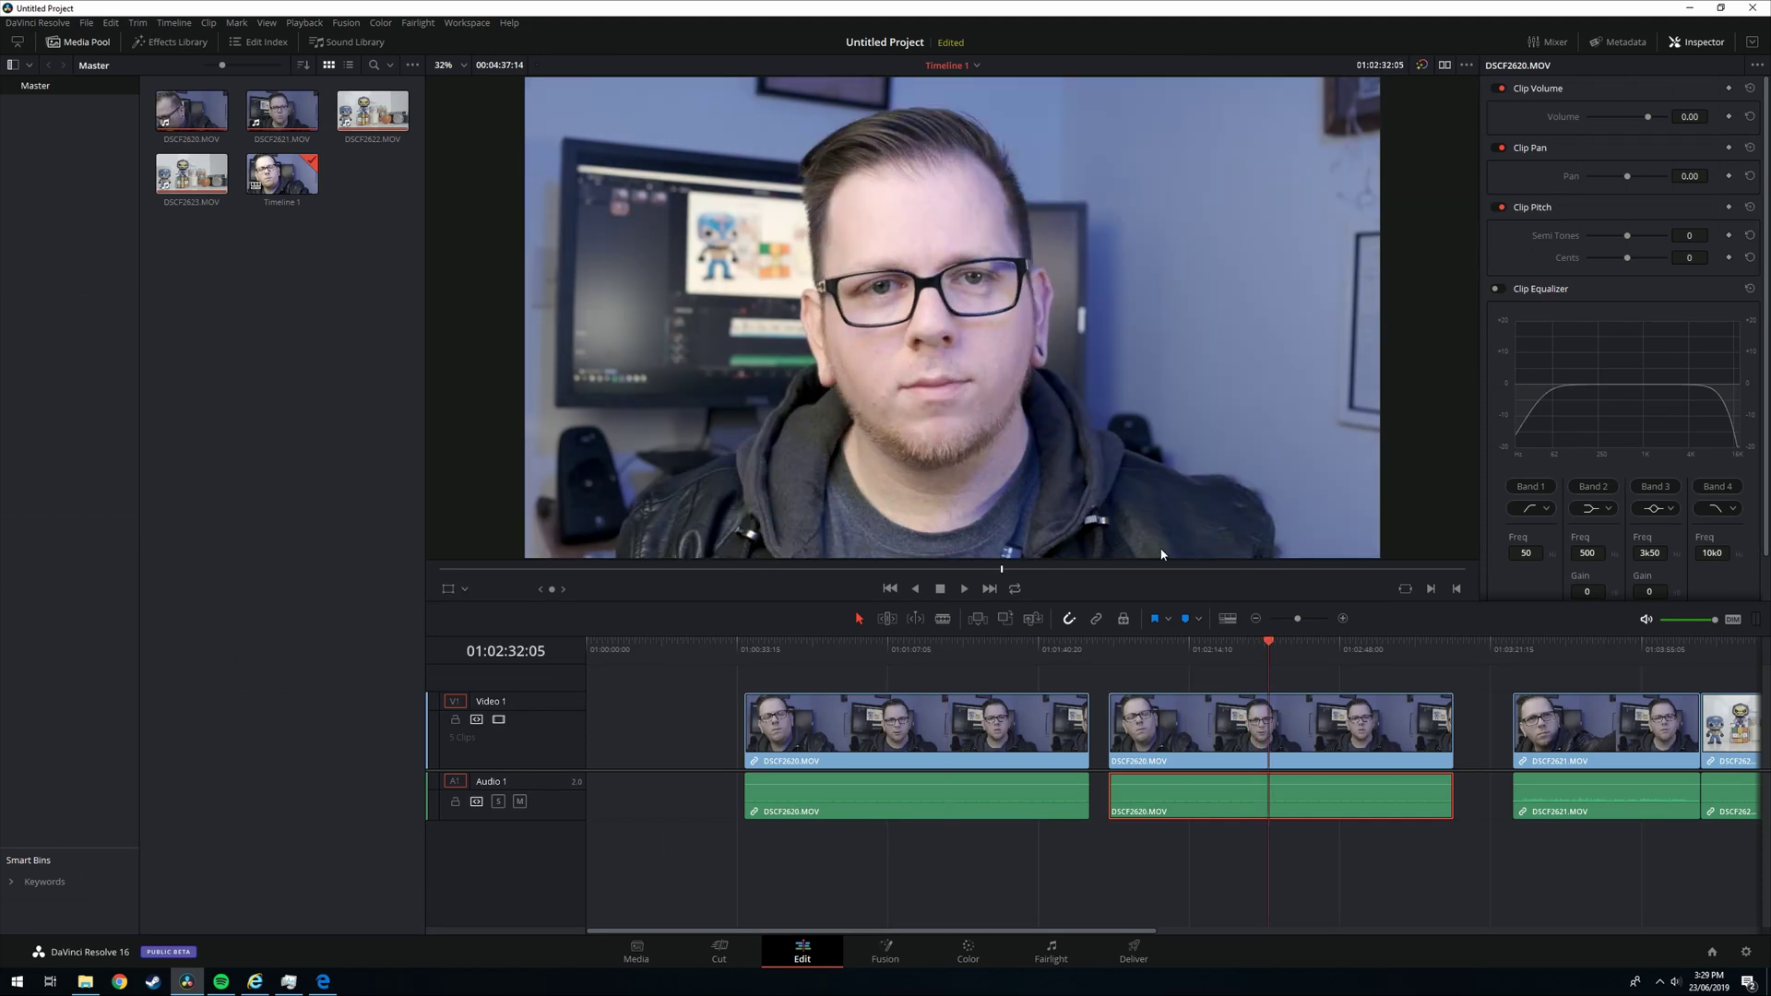